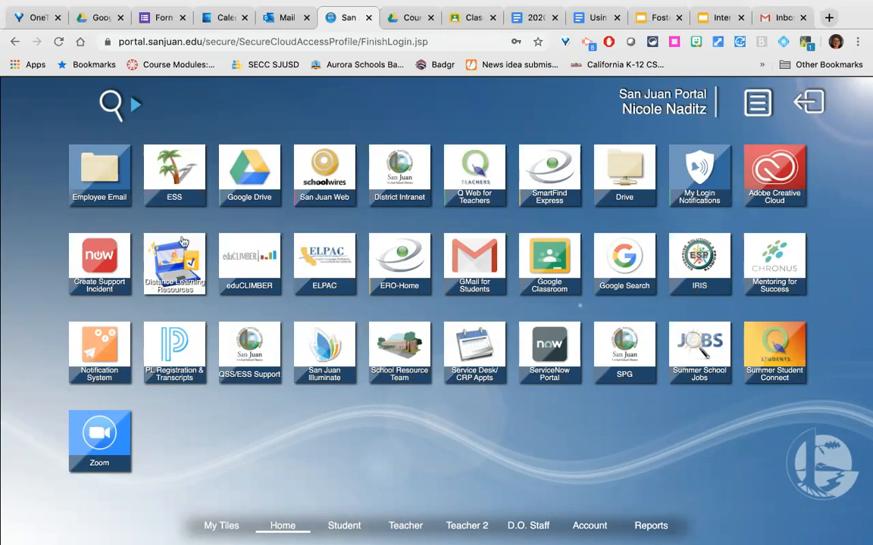
Search the portal applications for "distance" and open Distance Learning Resources
{"action": "left_click", "coordinate": [112, 103]}
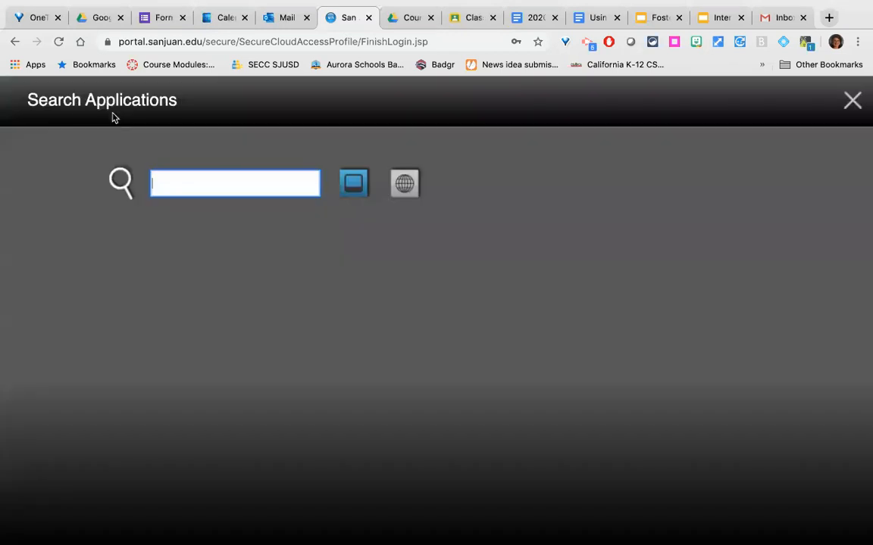
{"action": "type", "text": "distance"}
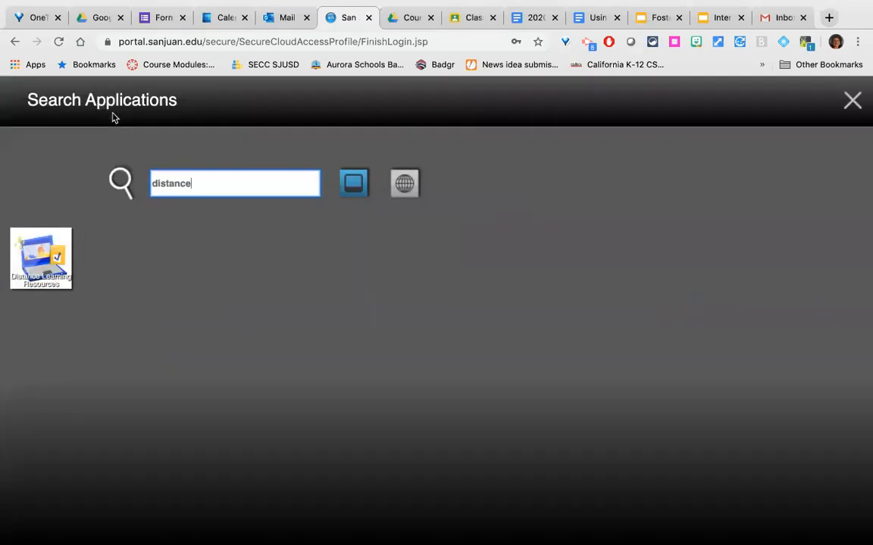
{"action": "left_click", "coordinate": [22, 265]}
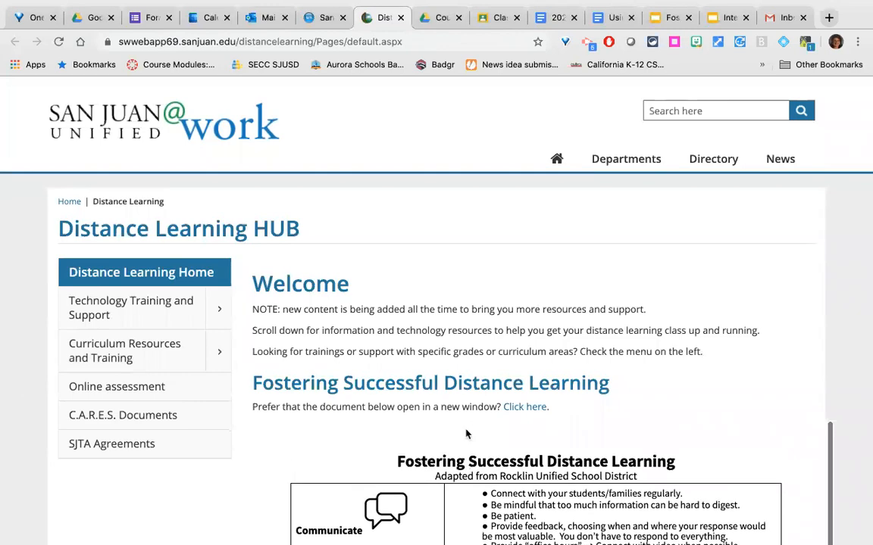
Review the Fostering Successful Distance Learning guide on the Distance Learning HUB page
{"action": "scroll", "coordinate": [650, 397], "scroll_direction": "down", "scroll_amount": 1}
{"action": "scroll", "coordinate": [650, 396], "scroll_direction": "down", "scroll_amount": 10}
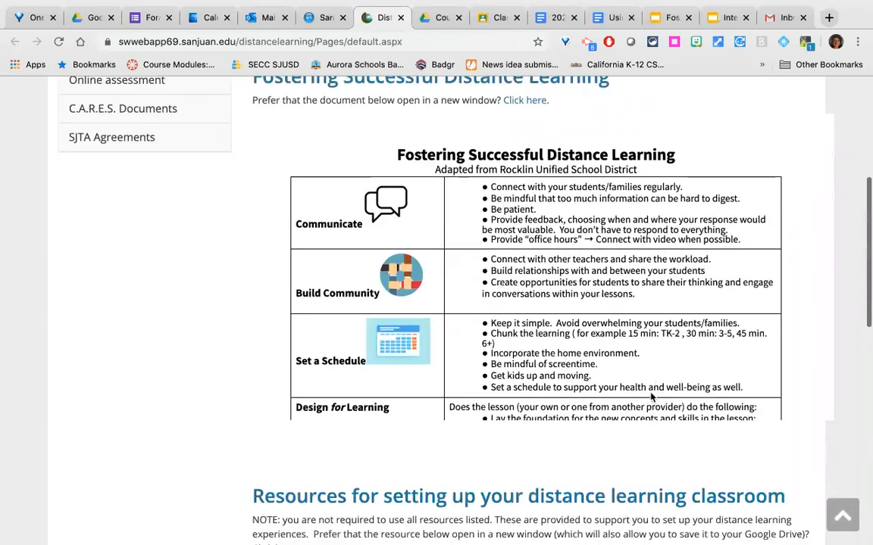
{"action": "scroll", "coordinate": [650, 382], "scroll_direction": "down", "scroll_amount": 3}
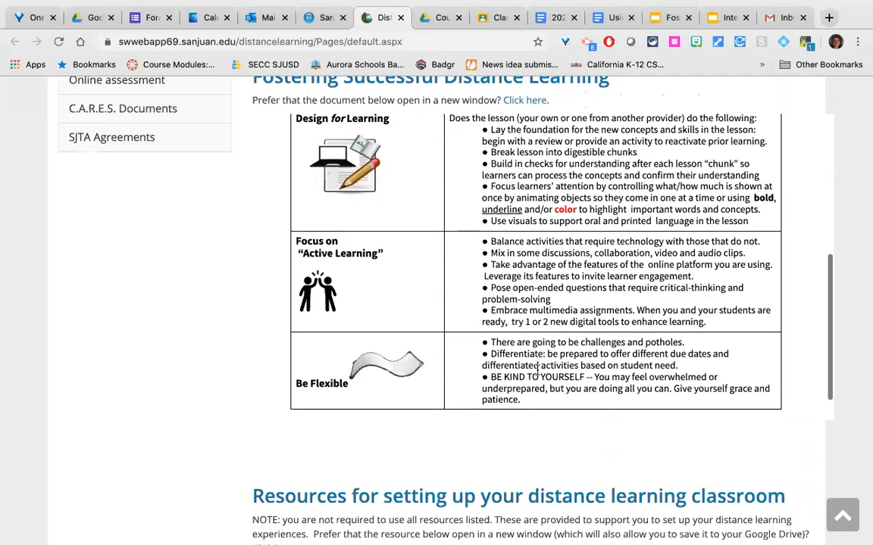
{"action": "scroll", "coordinate": [201, 356], "scroll_direction": "up", "scroll_amount": 2}
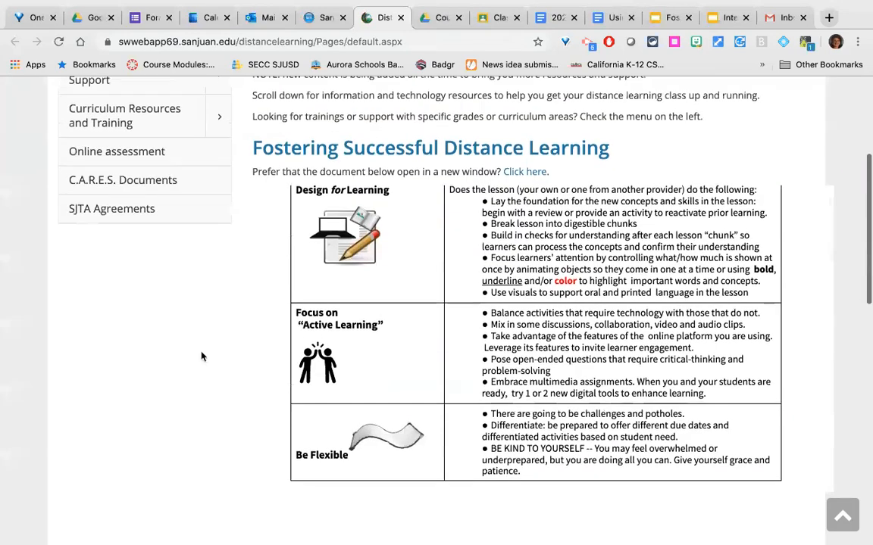
In the classroom setup resources, view the Google Classroom slide and its linked tutorials document, and close the document
{"action": "scroll", "coordinate": [202, 356], "scroll_direction": "down", "scroll_amount": 5}
{"action": "scroll", "coordinate": [201, 356], "scroll_direction": "down", "scroll_amount": 2}
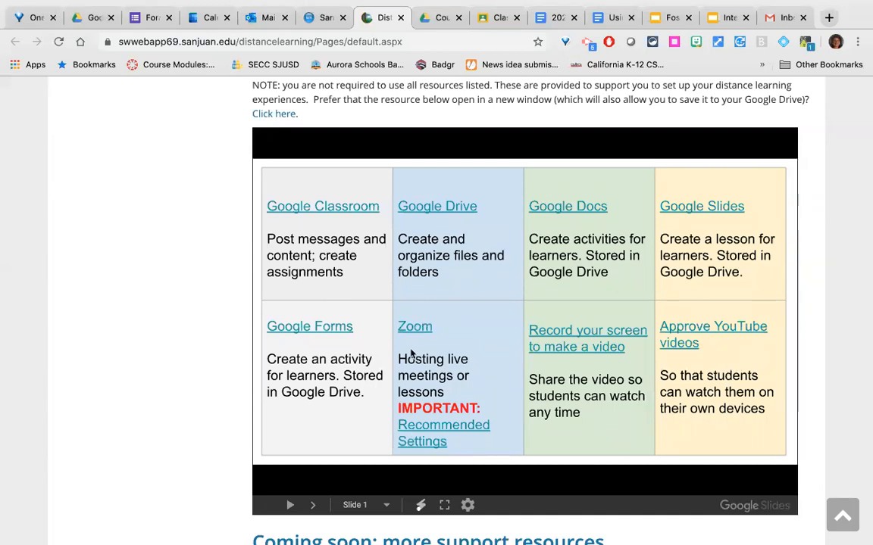
{"action": "left_click", "coordinate": [317, 205]}
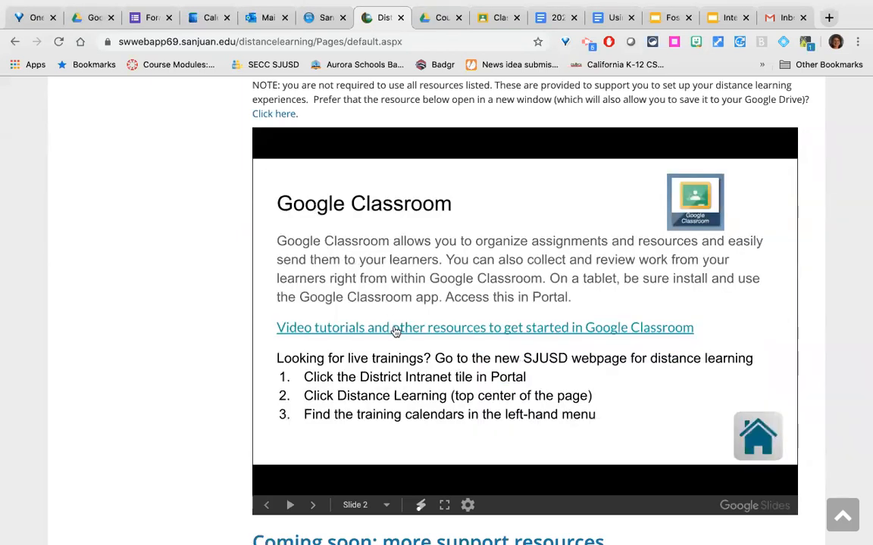
{"action": "left_click", "coordinate": [394, 330]}
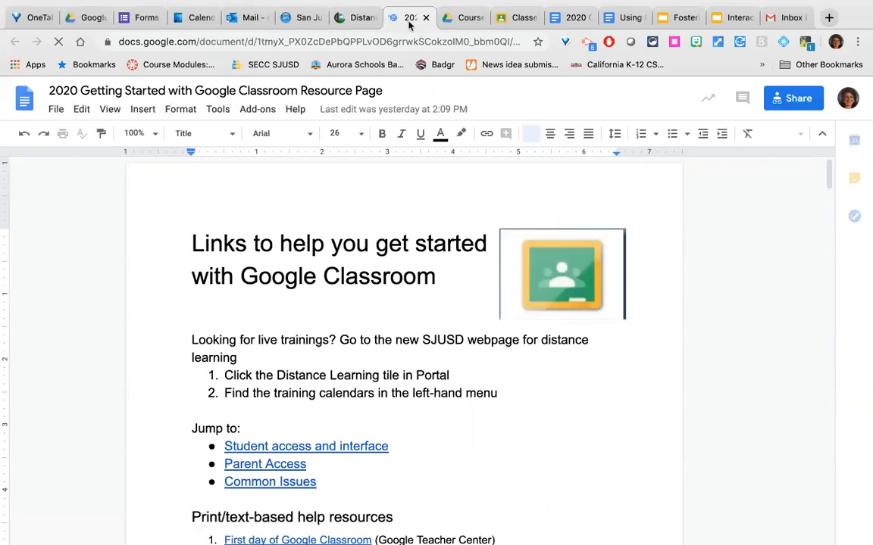
{"action": "left_click", "coordinate": [425, 20]}
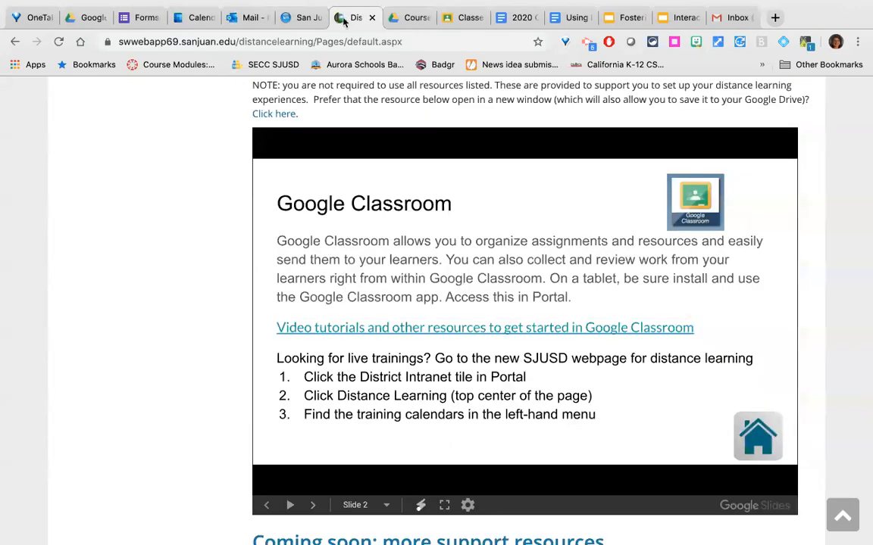
Open the Technology Training and Support page and view its technology training calendar
{"action": "scroll", "coordinate": [253, 296], "scroll_direction": "up", "scroll_amount": 10}
{"action": "left_click", "coordinate": [127, 305]}
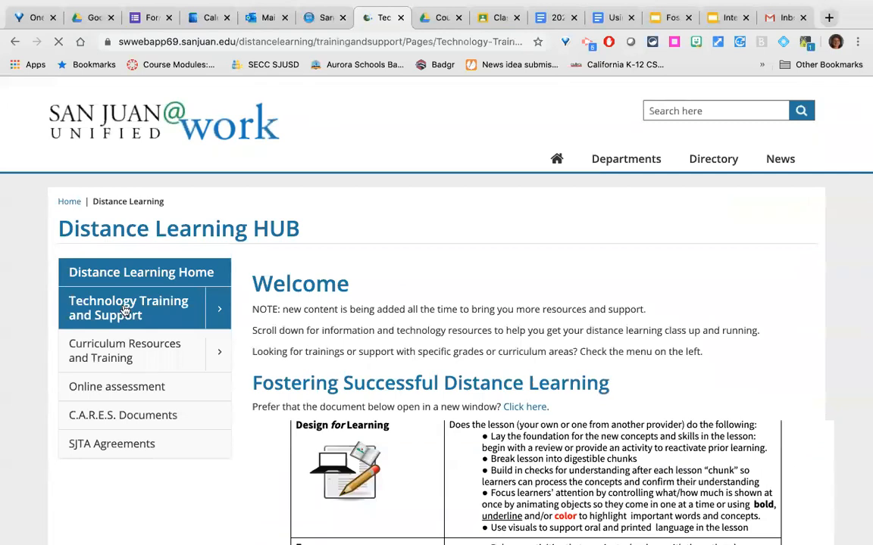
{"action": "scroll", "coordinate": [512, 412], "scroll_direction": "down", "scroll_amount": 5}
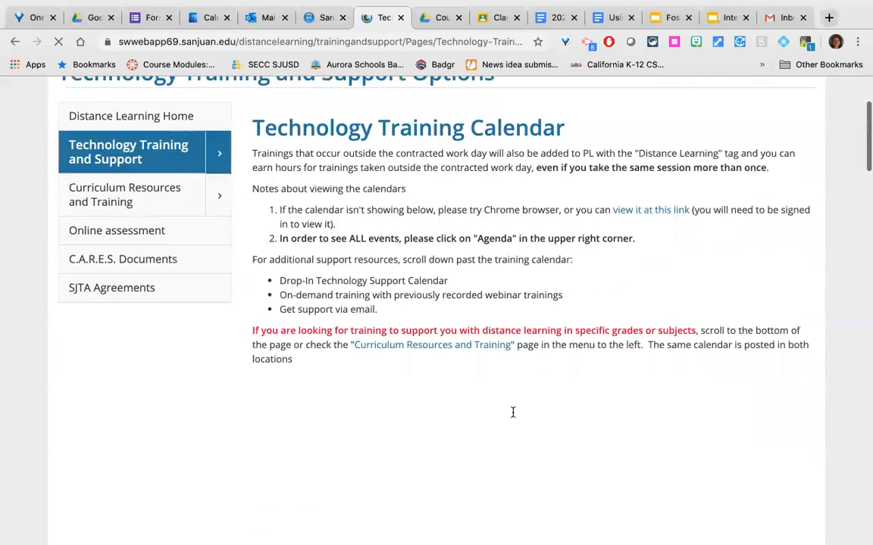
{"action": "scroll", "coordinate": [512, 412], "scroll_direction": "down", "scroll_amount": 3}
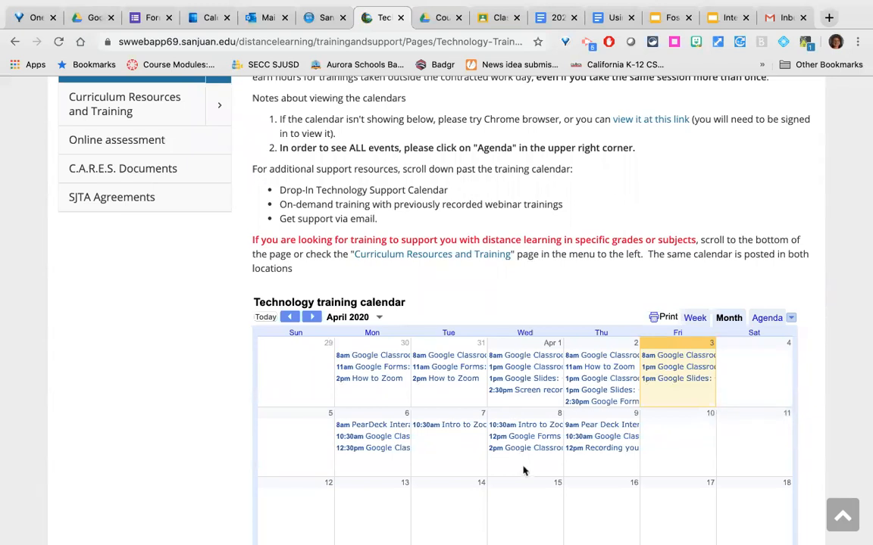
{"action": "scroll", "coordinate": [522, 470], "scroll_direction": "down", "scroll_amount": 2}
{"action": "scroll", "coordinate": [523, 471], "scroll_direction": "down", "scroll_amount": 2}
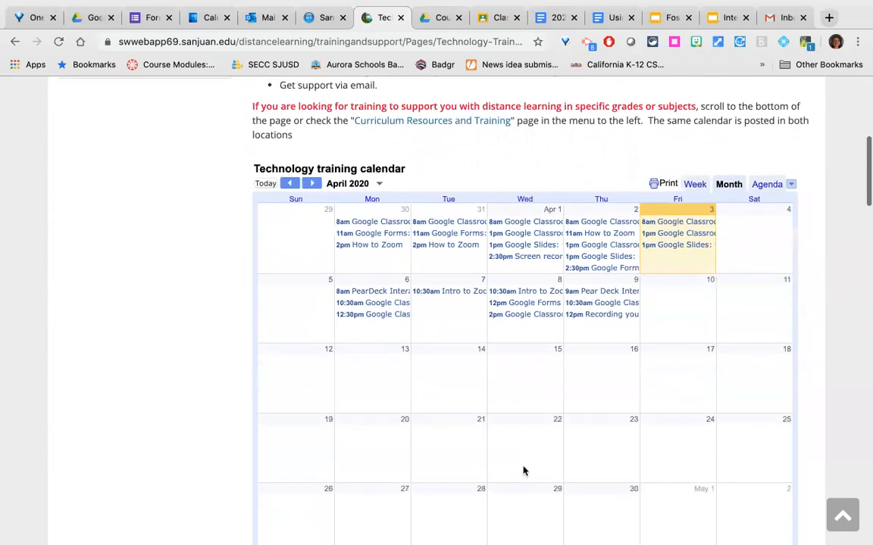
Show the technology training calendar as an agenda and expand the Friday, April 3, 8:00am Google Classroom grading session
{"action": "left_click", "coordinate": [760, 186]}
{"action": "scroll", "coordinate": [563, 341], "scroll_direction": "down", "scroll_amount": 3}
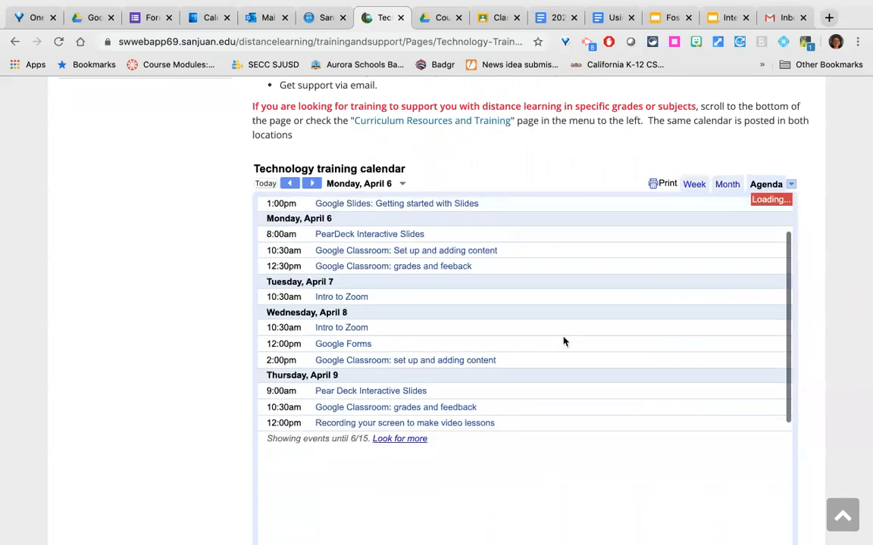
{"action": "scroll", "coordinate": [563, 341], "scroll_direction": "up", "scroll_amount": 3}
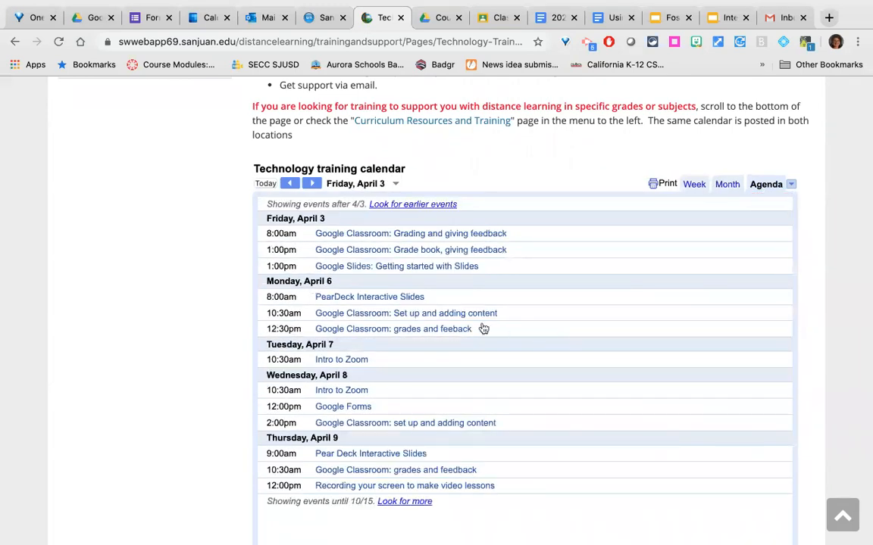
{"action": "left_click", "coordinate": [375, 236]}
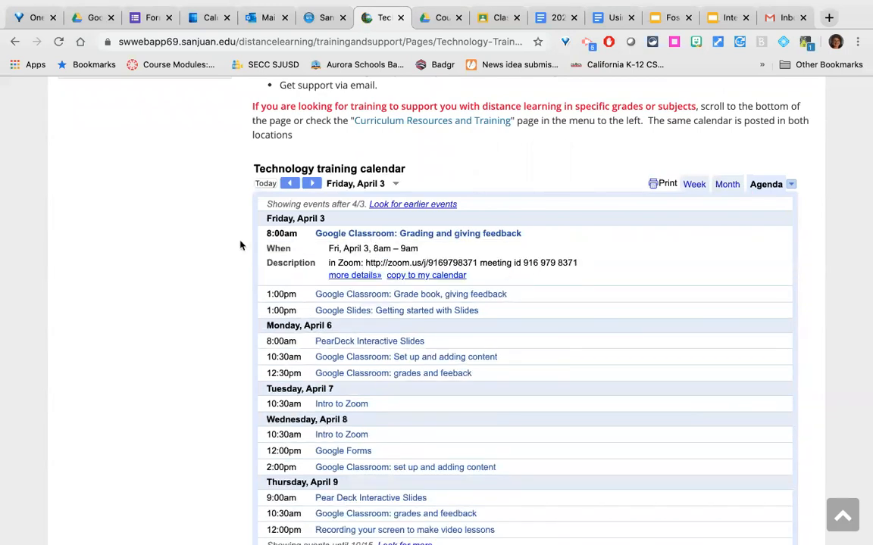
Open the Curriculum Resources and Training page and show its Curriculum Training Calendar as an agenda
{"action": "scroll", "coordinate": [226, 255], "scroll_direction": "up", "scroll_amount": 5}
{"action": "left_click", "coordinate": [129, 354]}
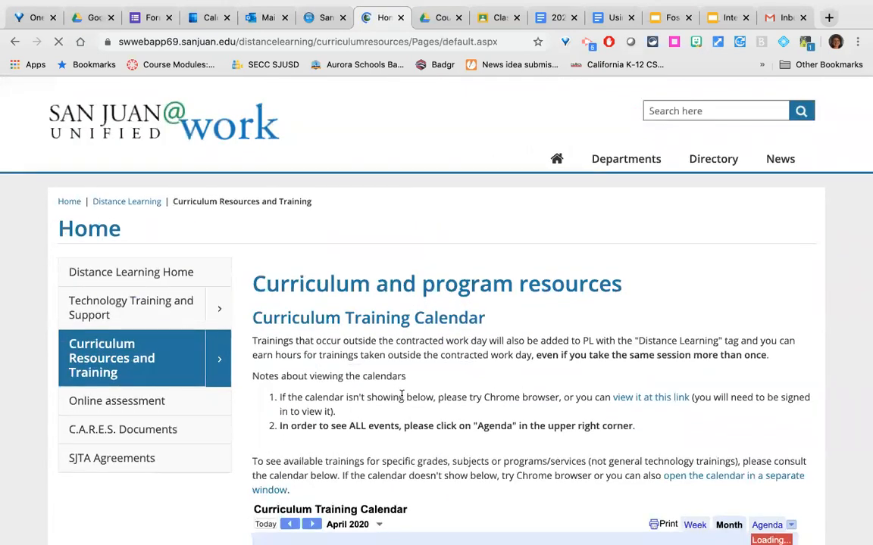
{"action": "scroll", "coordinate": [466, 421], "scroll_direction": "down", "scroll_amount": 5}
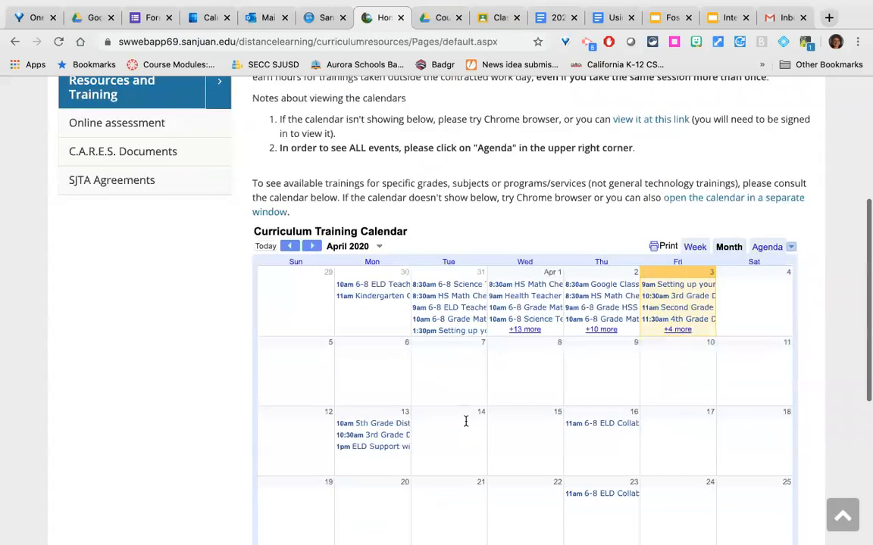
{"action": "left_click", "coordinate": [769, 247]}
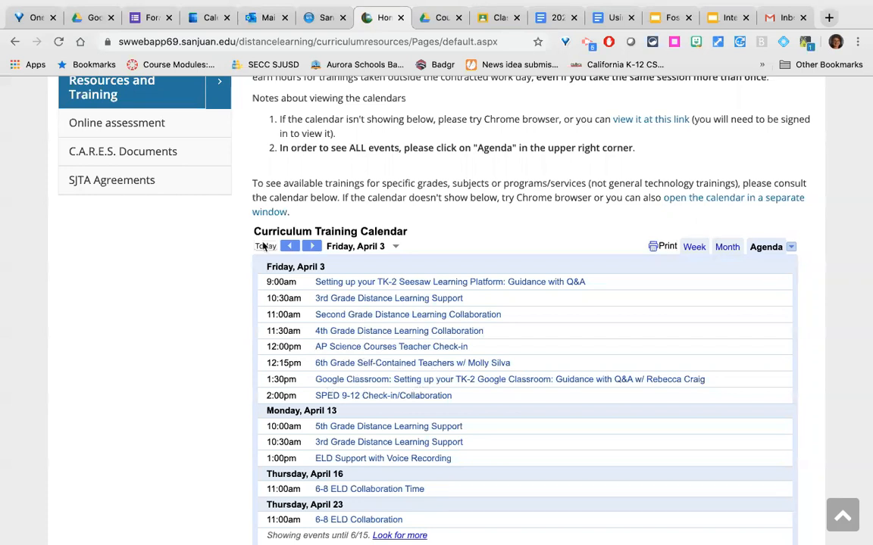
Expand the Curriculum Resources and Training subpages and open Middle Grades 6-8 resources
{"action": "scroll", "coordinate": [146, 274], "scroll_direction": "up", "scroll_amount": 5}
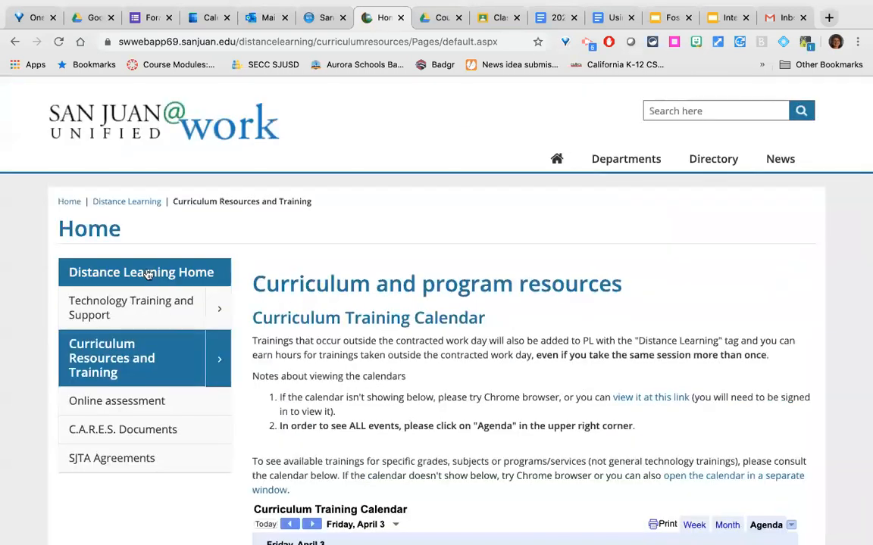
{"action": "left_click", "coordinate": [218, 358]}
{"action": "scroll", "coordinate": [212, 384], "scroll_direction": "down", "scroll_amount": 1}
{"action": "scroll", "coordinate": [212, 385], "scroll_direction": "down", "scroll_amount": 2}
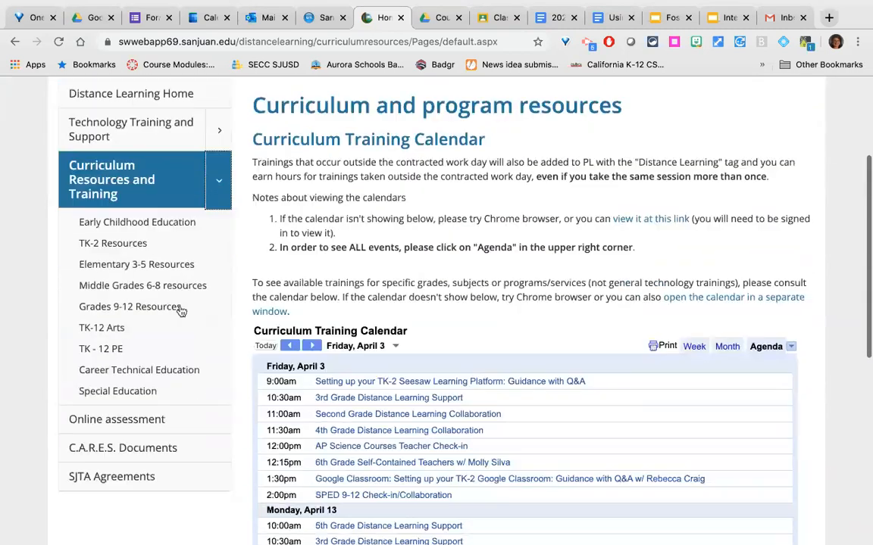
{"action": "left_click", "coordinate": [127, 287]}
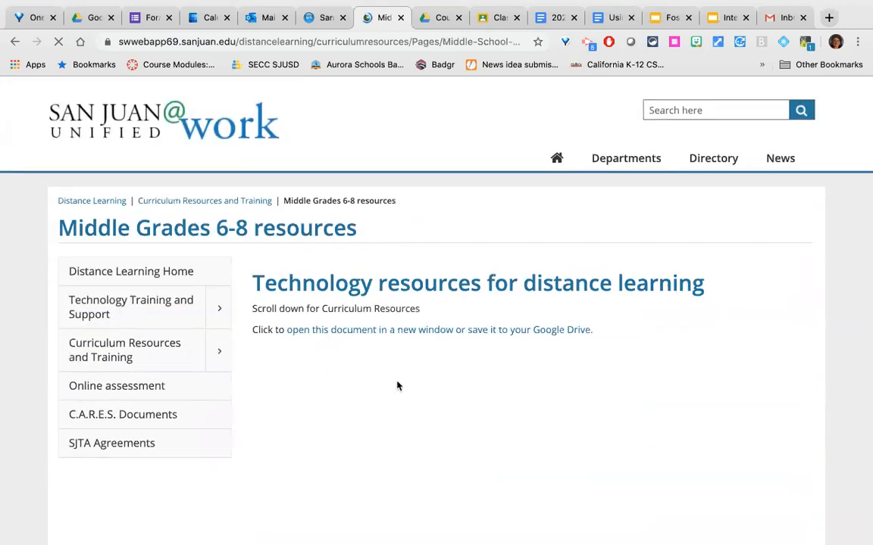
Examine the technology resources and the curriculum/subject resources documents for grades 6-8
{"action": "scroll", "coordinate": [397, 386], "scroll_direction": "down", "scroll_amount": 1}
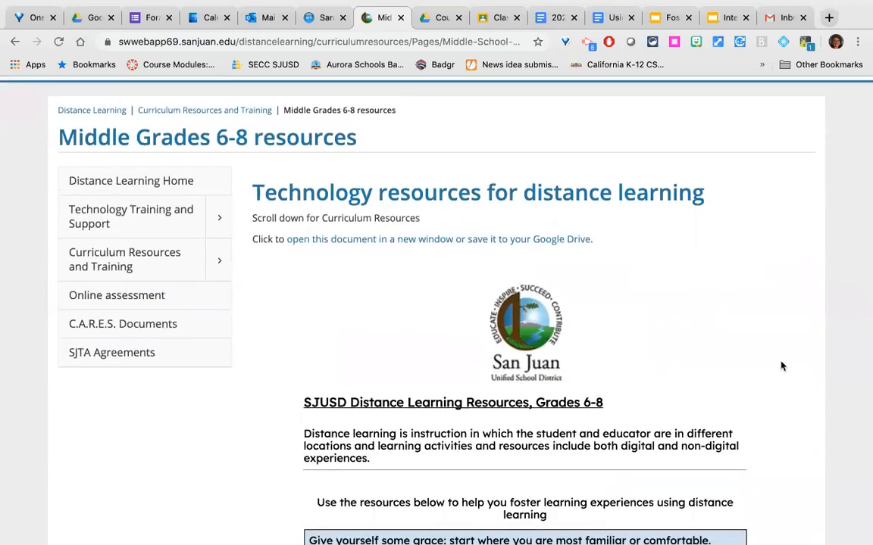
{"action": "scroll", "coordinate": [780, 368], "scroll_direction": "down", "scroll_amount": 5}
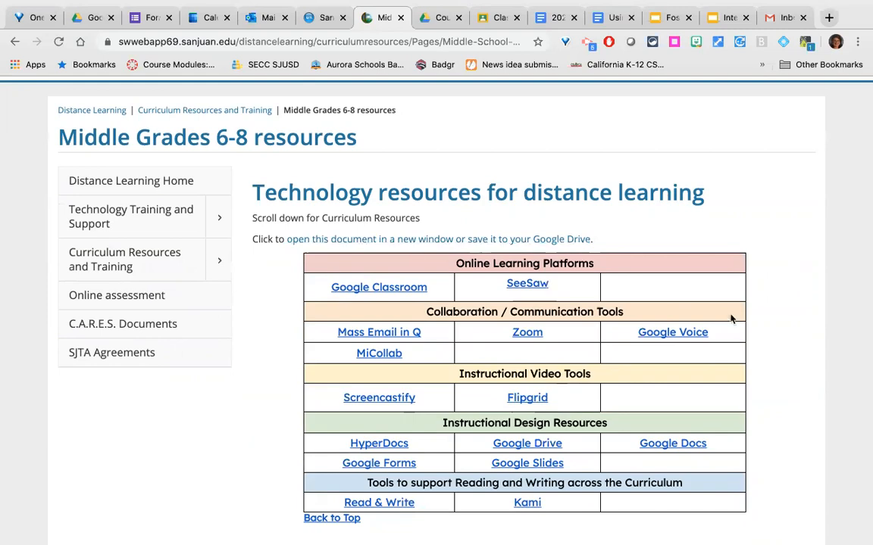
{"action": "scroll", "coordinate": [774, 347], "scroll_direction": "down", "scroll_amount": 4}
{"action": "scroll", "coordinate": [773, 347], "scroll_direction": "down", "scroll_amount": 10}
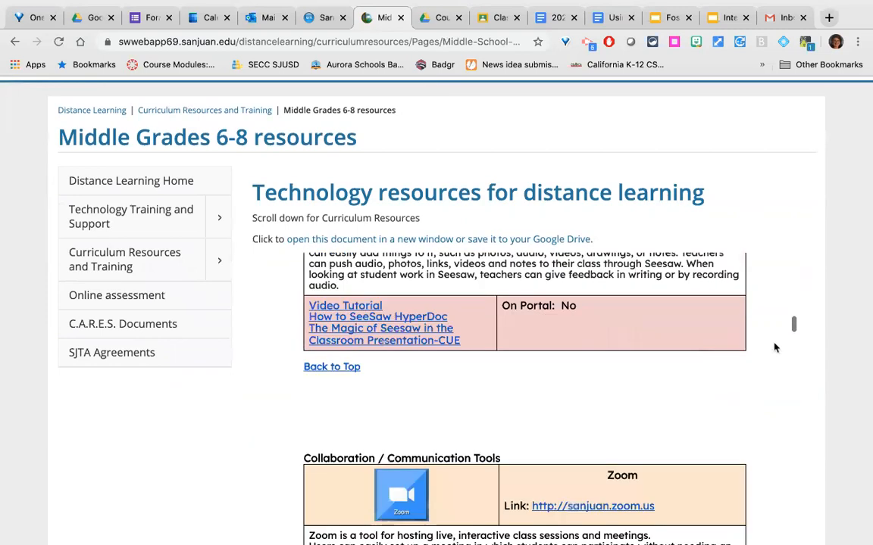
{"action": "scroll", "coordinate": [838, 398], "scroll_direction": "down", "scroll_amount": 5}
{"action": "scroll", "coordinate": [726, 312], "scroll_direction": "down", "scroll_amount": 3}
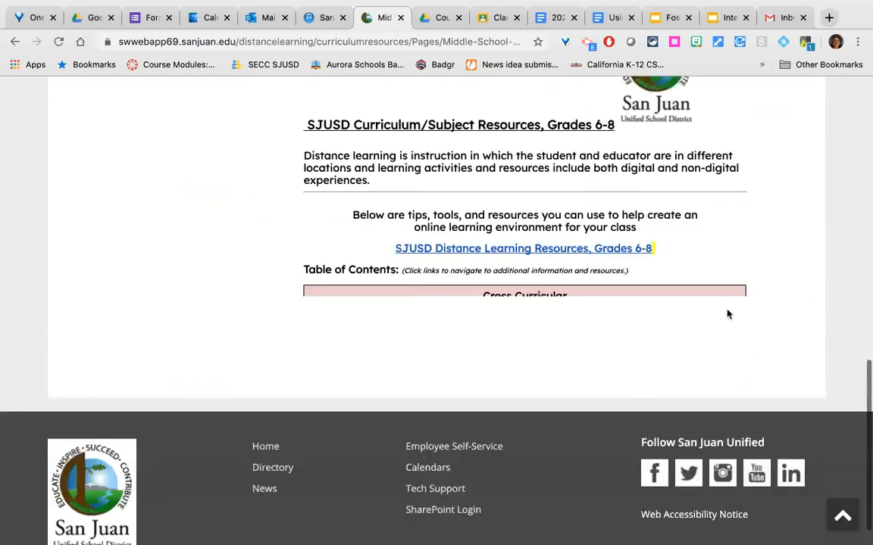
{"action": "scroll", "coordinate": [614, 235], "scroll_direction": "down", "scroll_amount": 5}
{"action": "scroll", "coordinate": [613, 235], "scroll_direction": "down", "scroll_amount": 2}
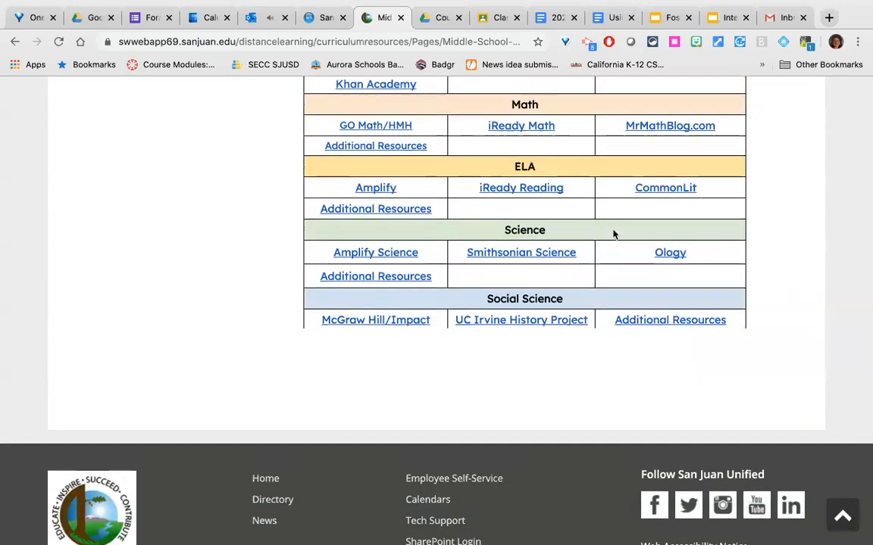
{"action": "scroll", "coordinate": [613, 235], "scroll_direction": "up", "scroll_amount": 5}
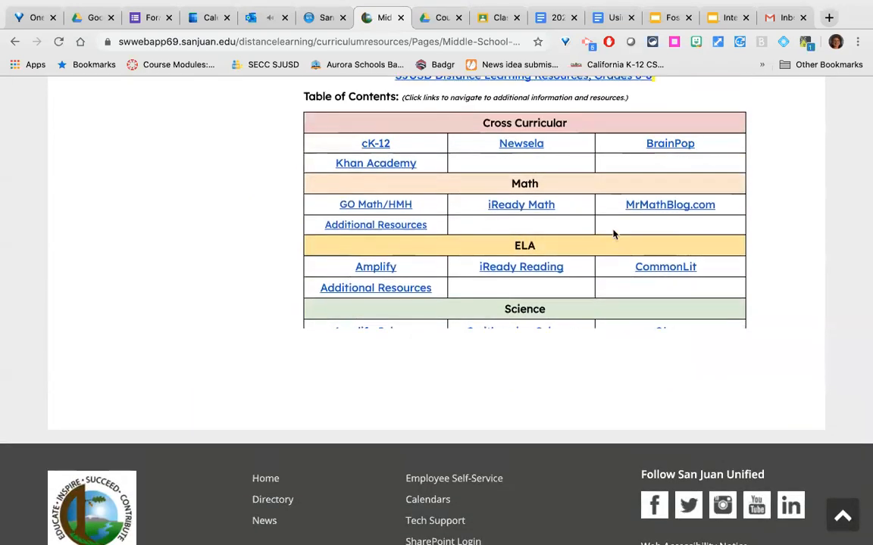
{"action": "scroll", "coordinate": [614, 235], "scroll_direction": "up", "scroll_amount": 2}
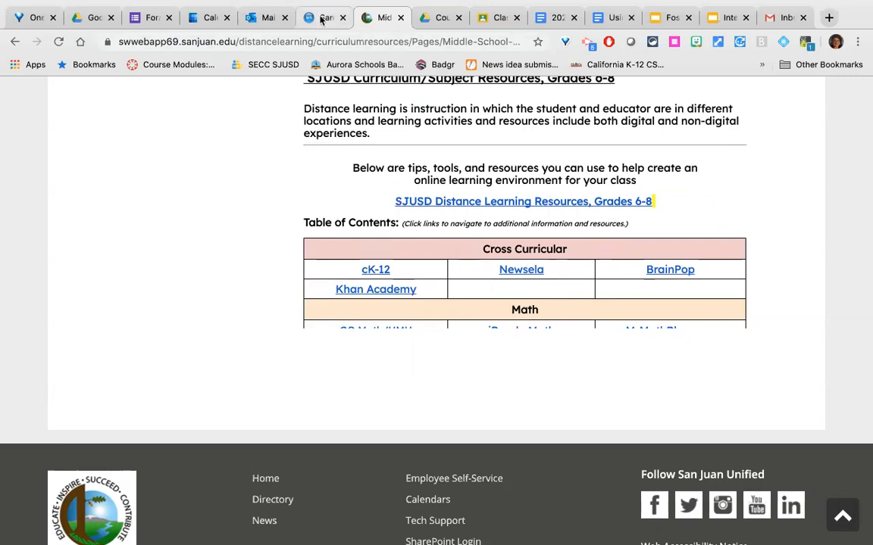
Switch to Google Classroom and open the class settings of Grading for Equity (WL)
{"action": "left_click", "coordinate": [494, 18]}
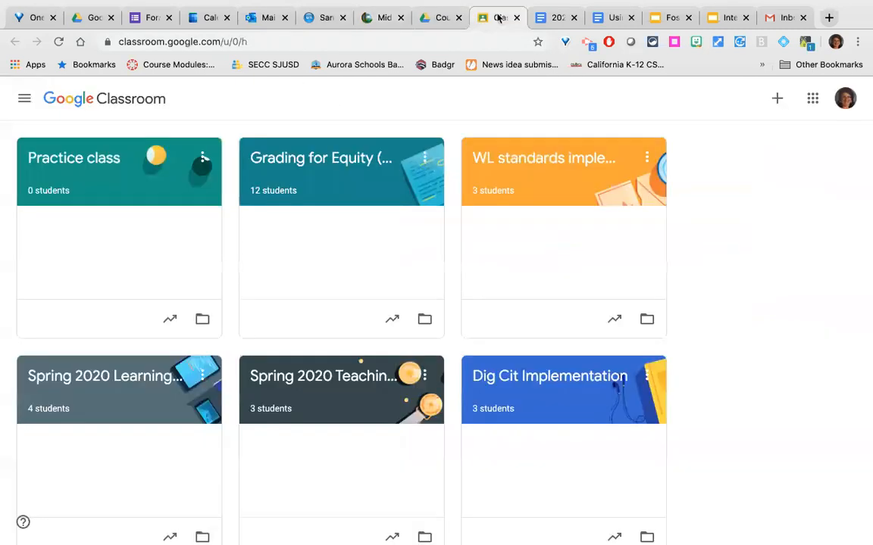
{"action": "left_click", "coordinate": [340, 162]}
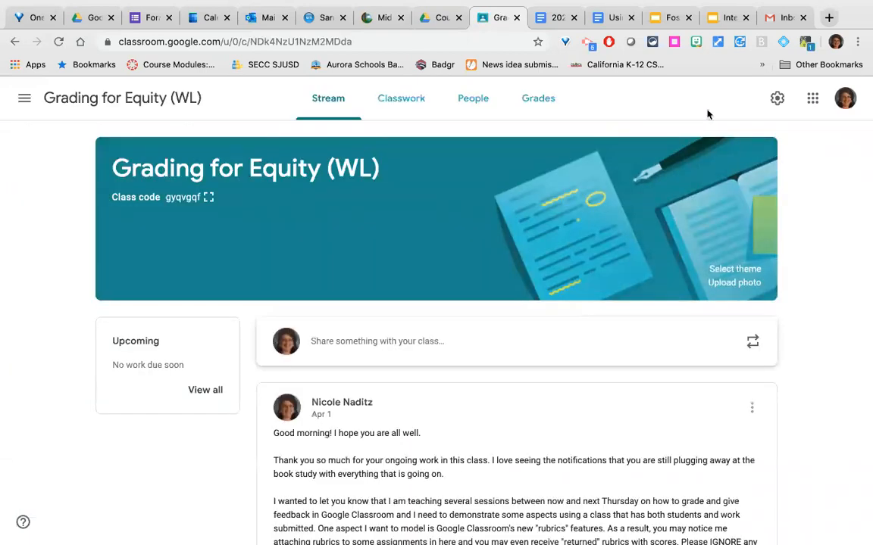
{"action": "left_click", "coordinate": [781, 108]}
Check the overall grade calculation options in the Grading section without choosing a different one
{"action": "scroll", "coordinate": [564, 308], "scroll_direction": "down", "scroll_amount": 6}
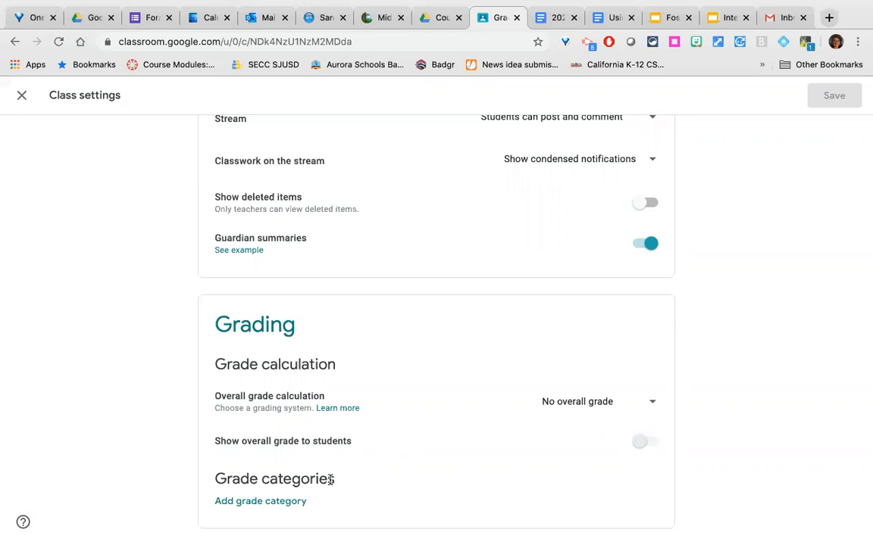
{"action": "left_click", "coordinate": [652, 405]}
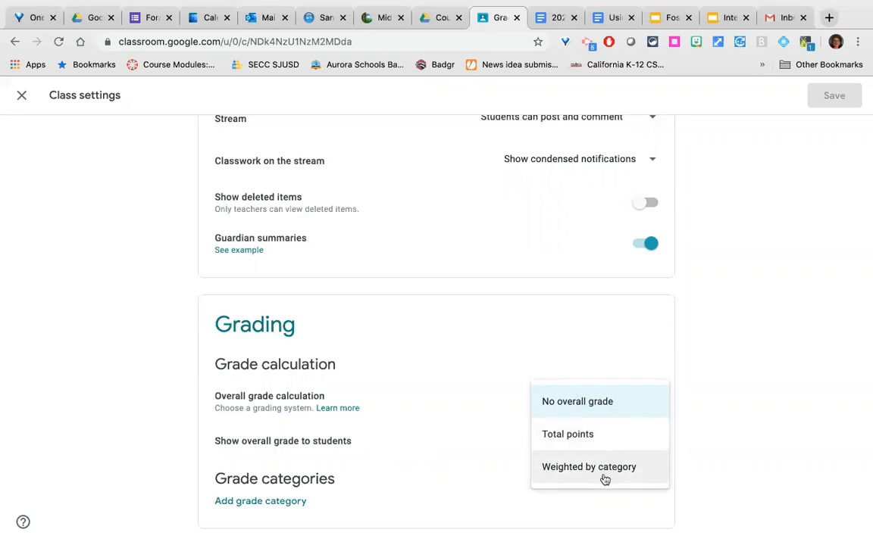
{"action": "left_click", "coordinate": [454, 430]}
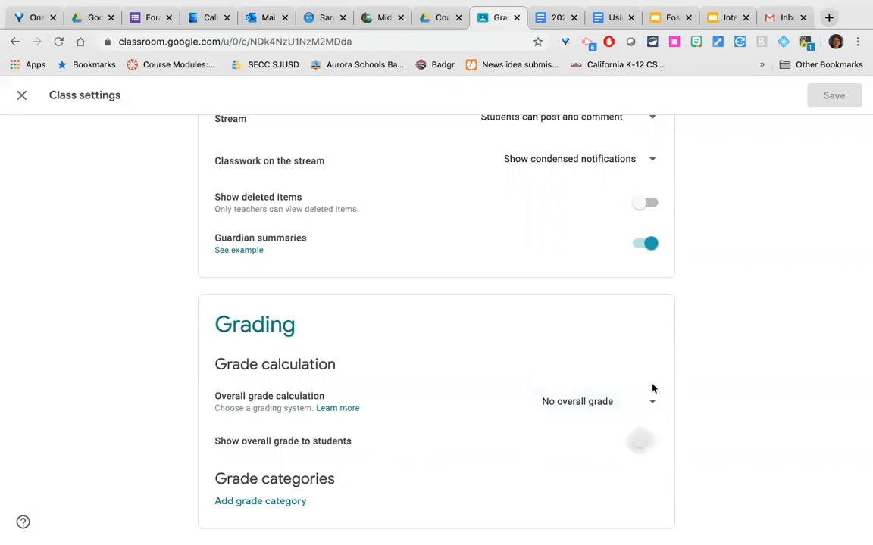
Try the Total points grade calculation, switch showing the overall grade to students on and off, and return to No overall grade
{"action": "left_click", "coordinate": [652, 401]}
{"action": "left_click", "coordinate": [594, 340]}
{"action": "left_click", "coordinate": [652, 405]}
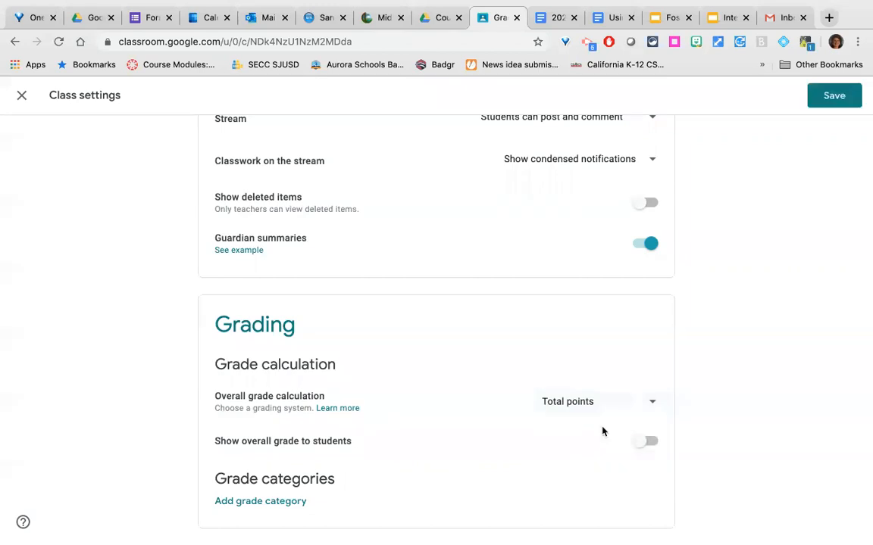
{"action": "left_click", "coordinate": [644, 446]}
{"action": "left_click", "coordinate": [645, 446]}
{"action": "left_click", "coordinate": [648, 408]}
{"action": "left_click", "coordinate": [635, 376]}
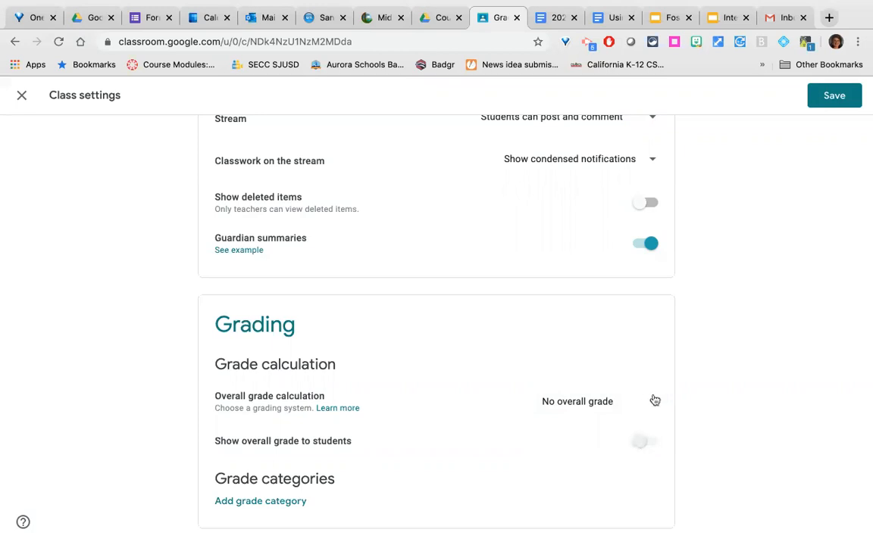
Set the overall grade calculation to Weighted by category and add a Homework grade category worth 25%
{"action": "left_click", "coordinate": [652, 401]}
{"action": "left_click", "coordinate": [603, 469]}
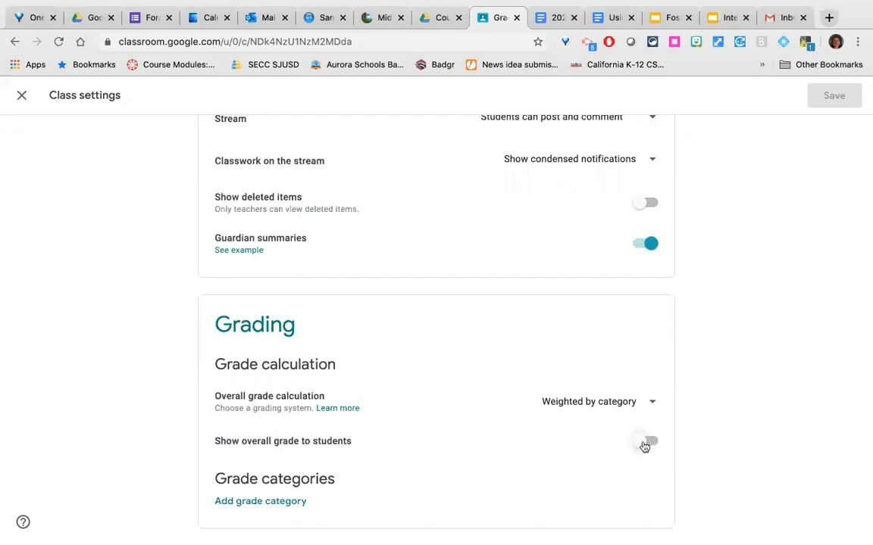
{"action": "left_click", "coordinate": [239, 502]}
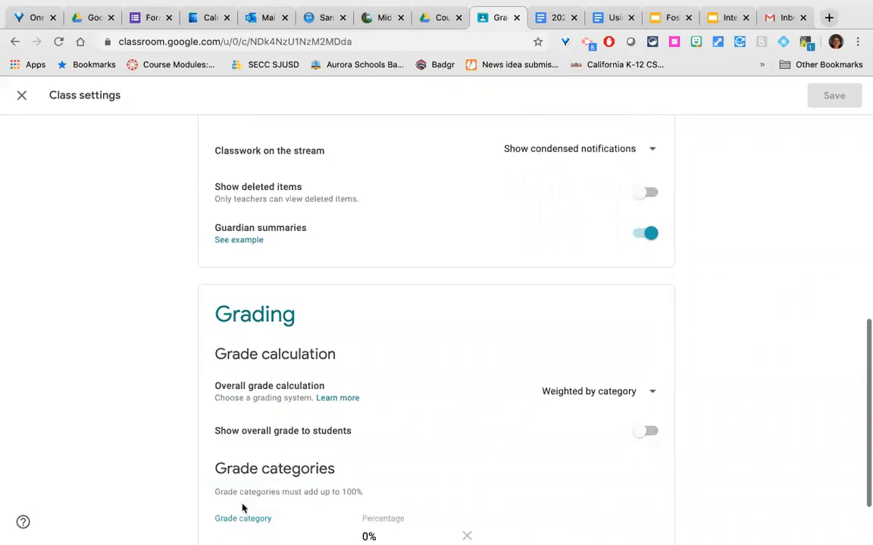
{"action": "type", "text": "Hoe"}
{"action": "type", "text": "ework"}
{"action": "key", "text": "Tab"}
{"action": "type", "text": "25"}
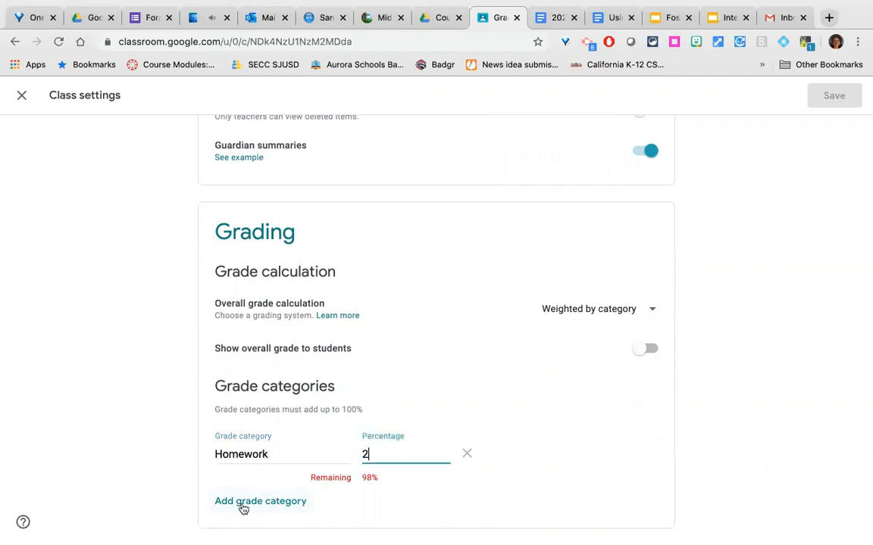
{"action": "key", "text": "Tab"}
{"action": "key", "text": "Tab"}
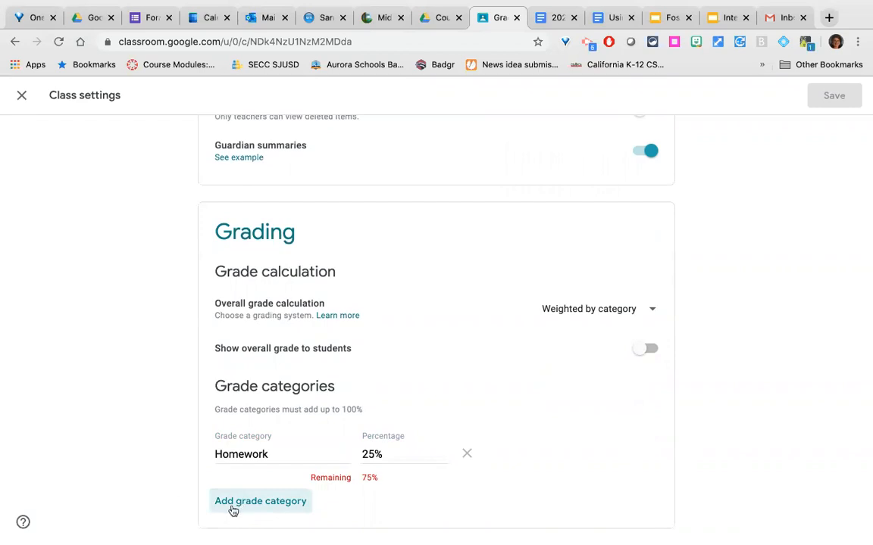
Add a second grade category named Practice with a percentage of 25%
{"action": "left_click", "coordinate": [231, 502]}
{"action": "type", "text": "Practice"}
{"action": "key", "text": "Tab"}
{"action": "type", "text": "25"}
{"action": "key", "text": "Tab"}
{"action": "key", "text": "Tab"}
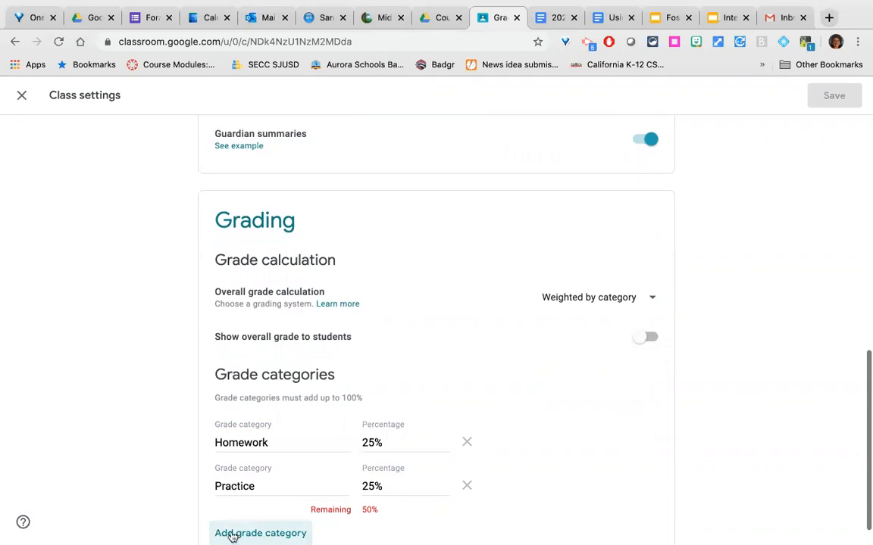
Add a third grade category named tests with a percentage of 50%
{"action": "left_click", "coordinate": [235, 533]}
{"action": "type", "text": "test"}
{"action": "scroll", "coordinate": [236, 530], "scroll_direction": "down", "scroll_amount": 2}
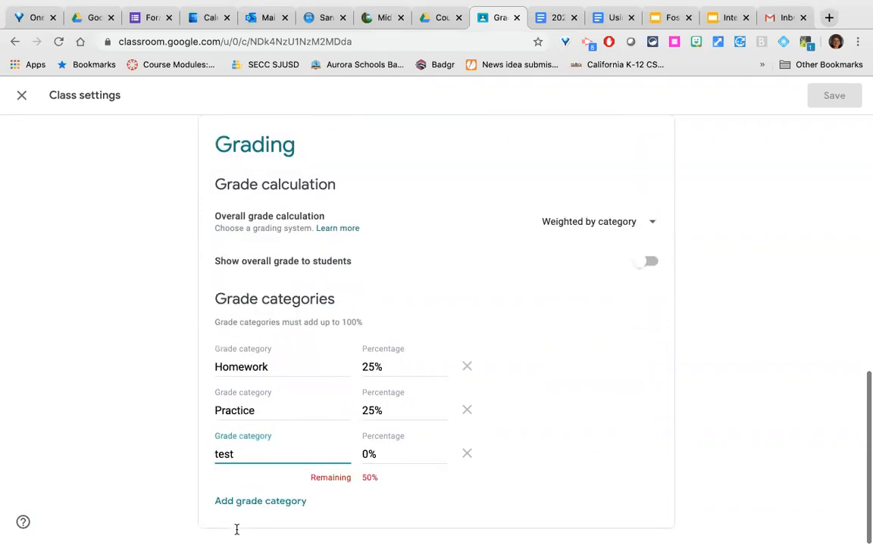
{"action": "type", "text": "s"}
{"action": "left_click", "coordinate": [367, 452]}
{"action": "type", "text": "50"}
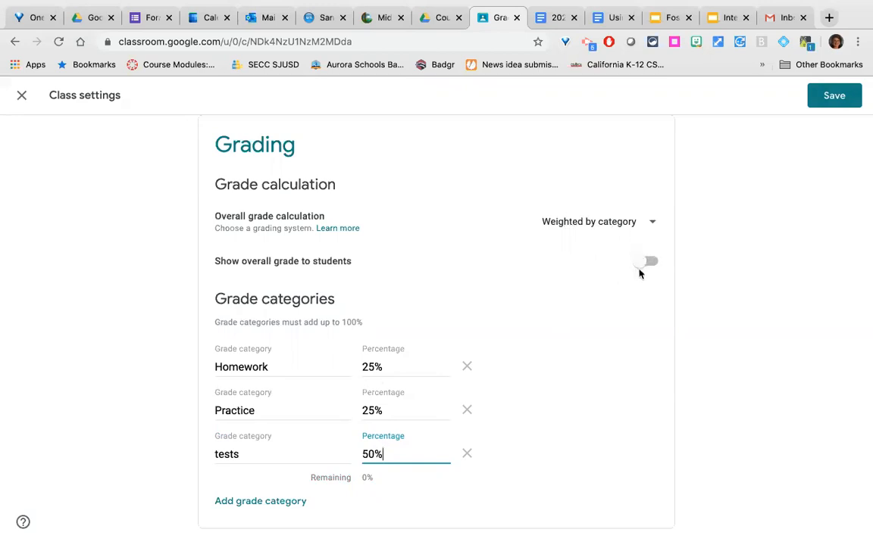
Remove the Homework, Practice and tests grade categories
{"action": "left_click", "coordinate": [467, 366]}
{"action": "left_click", "coordinate": [467, 410]}
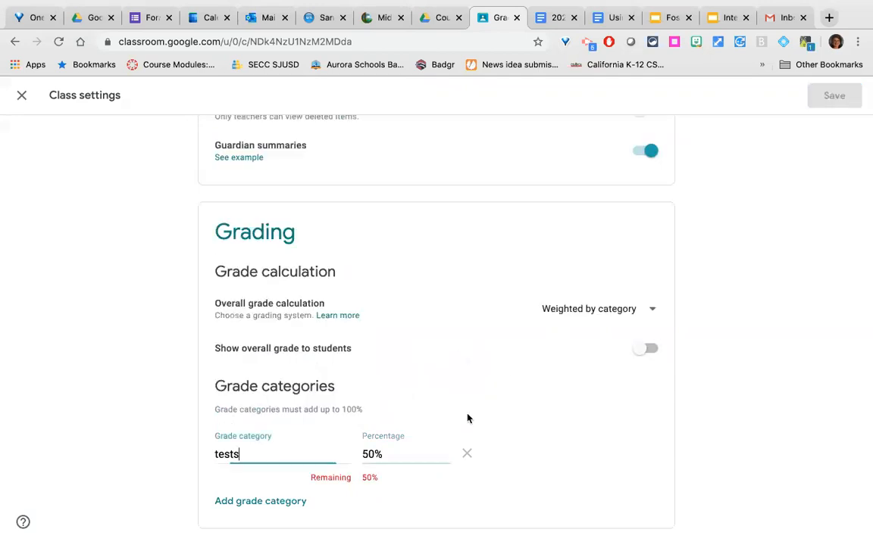
{"action": "left_click", "coordinate": [467, 452]}
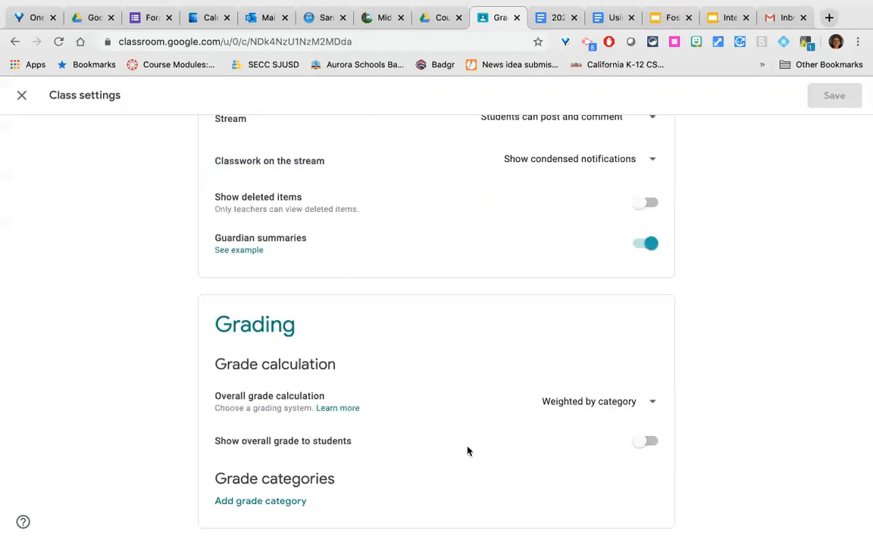
Set the overall grade calculation to No overall grade and save the class settings
{"action": "left_click", "coordinate": [651, 403]}
{"action": "left_click", "coordinate": [610, 337]}
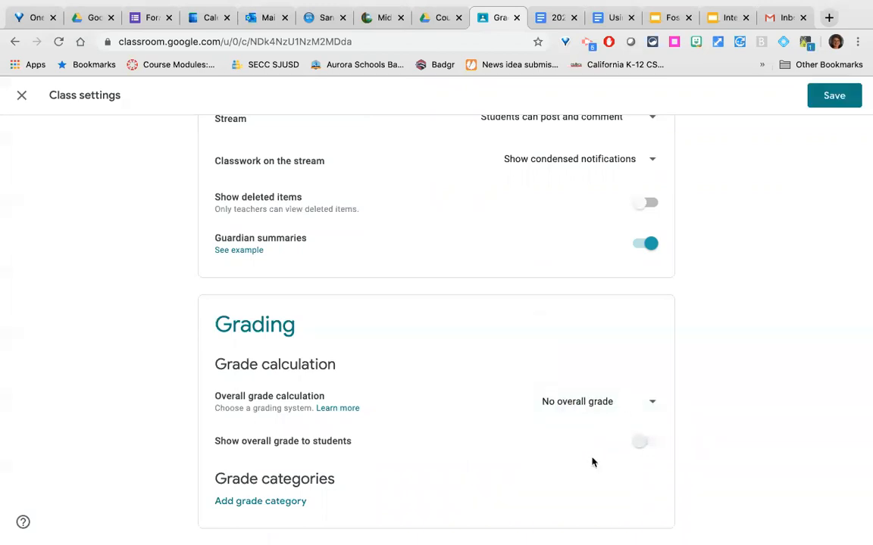
{"action": "scroll", "coordinate": [593, 462], "scroll_direction": "up", "scroll_amount": 10}
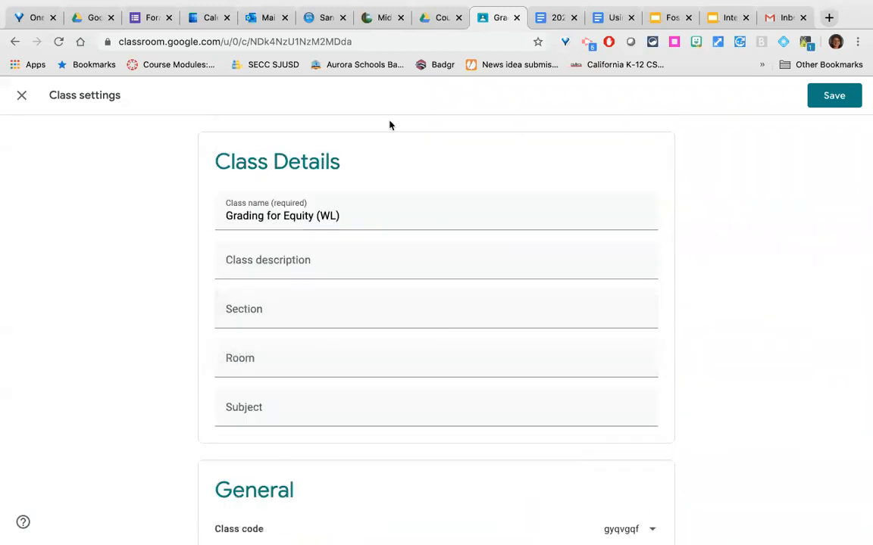
{"action": "left_click", "coordinate": [834, 96]}
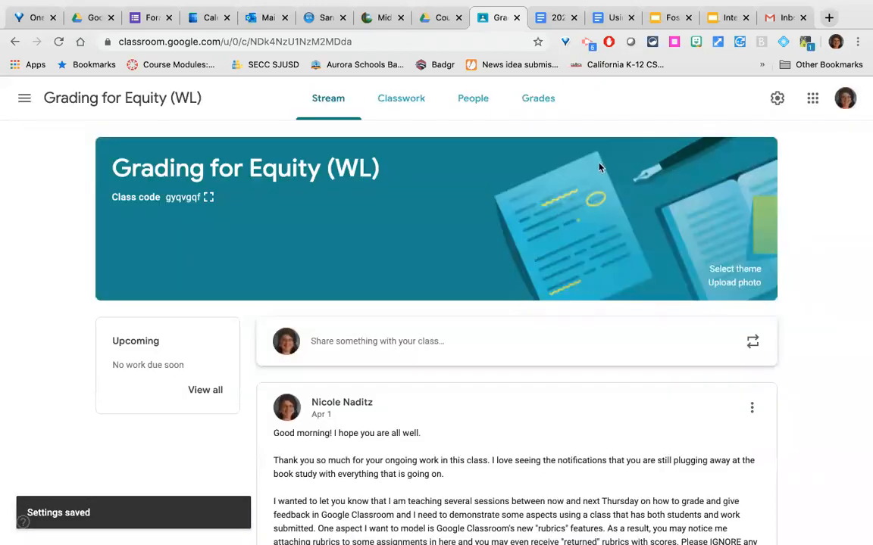
Open the class's Grades page and look across the assignment columns to the last ones, dated Jan 31 and May 28
{"action": "left_click", "coordinate": [535, 102]}
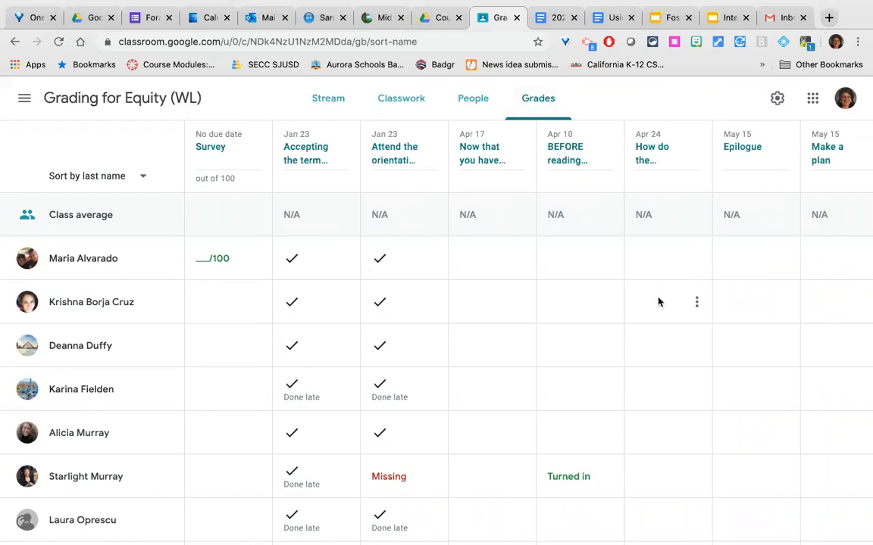
{"action": "scroll", "coordinate": [658, 303], "scroll_direction": "right", "scroll_amount": 5}
{"action": "scroll", "coordinate": [659, 302], "scroll_direction": "right", "scroll_amount": 12}
{"action": "scroll", "coordinate": [654, 303], "scroll_direction": "right", "scroll_amount": 15}
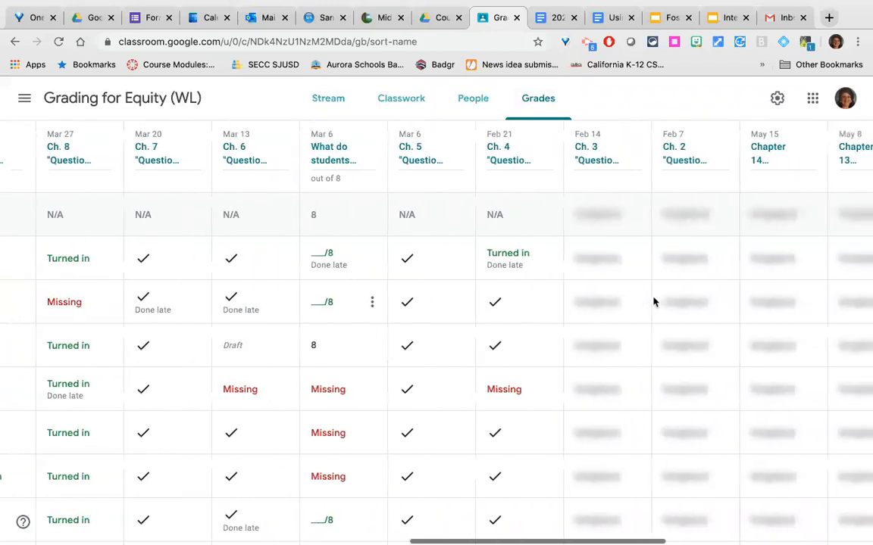
{"action": "scroll", "coordinate": [653, 302], "scroll_direction": "right", "scroll_amount": 1}
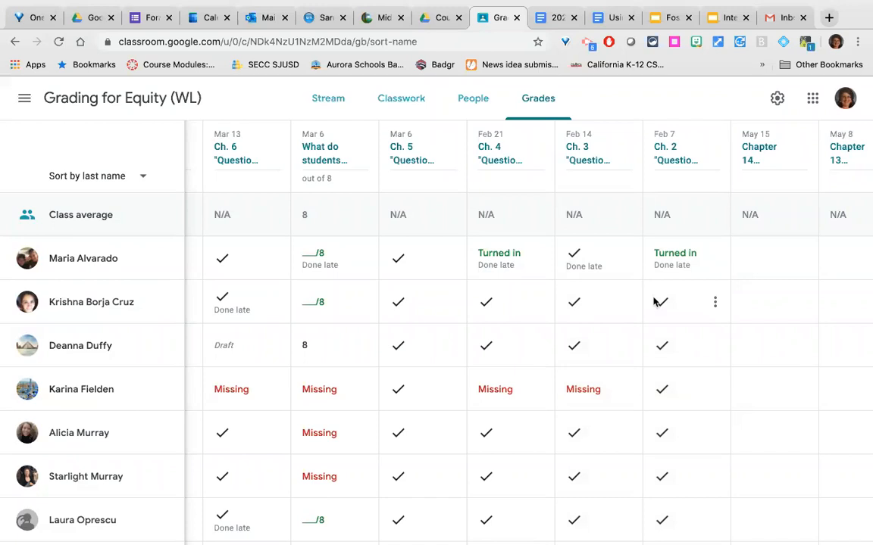
{"action": "scroll", "coordinate": [654, 302], "scroll_direction": "right", "scroll_amount": 10}
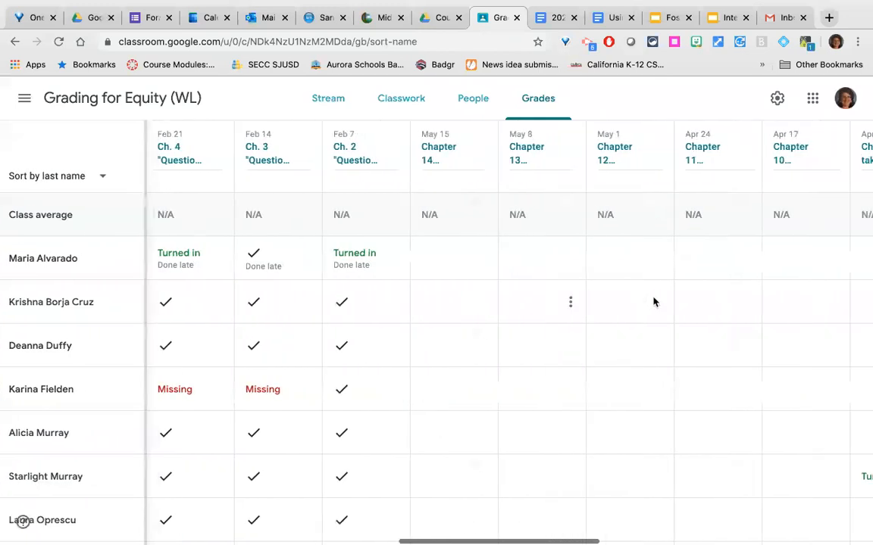
{"action": "scroll", "coordinate": [653, 303], "scroll_direction": "right", "scroll_amount": 10}
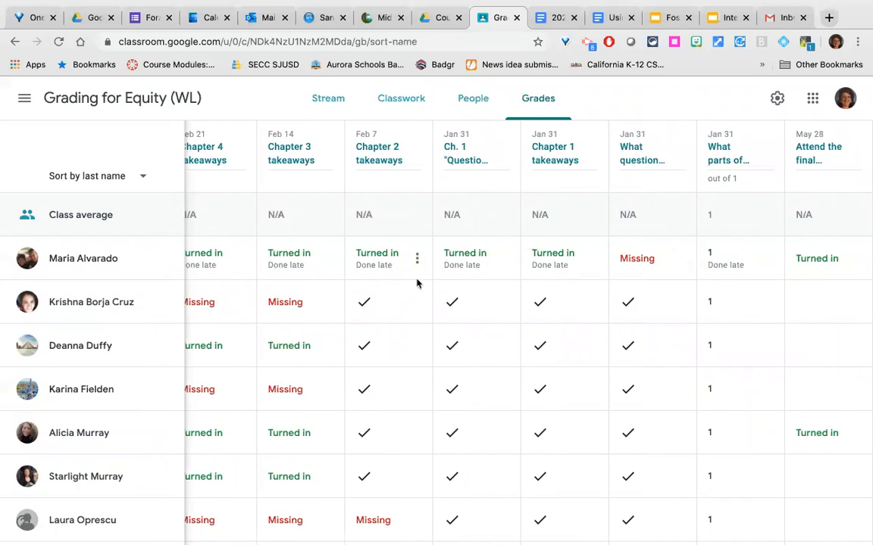
{"action": "scroll", "coordinate": [417, 283], "scroll_direction": "left", "scroll_amount": 3}
{"action": "scroll", "coordinate": [416, 283], "scroll_direction": "right", "scroll_amount": 2}
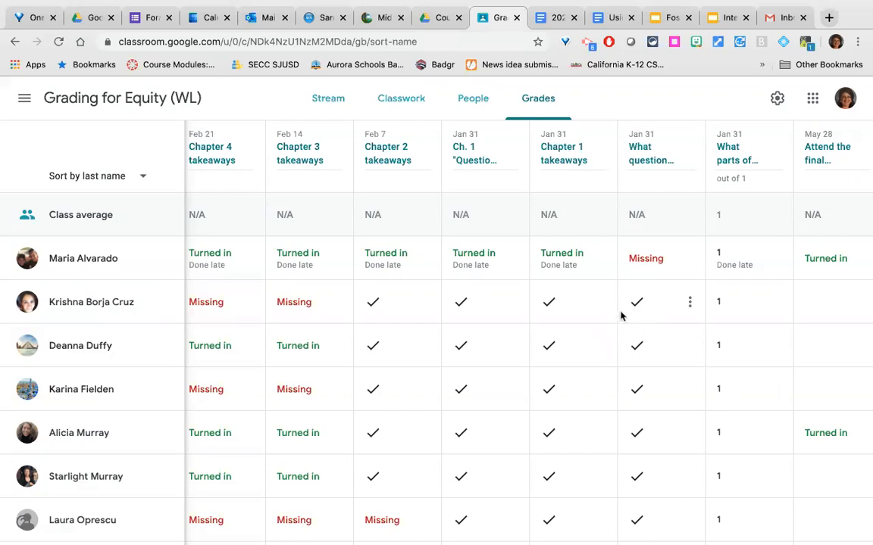
Examine the students' submission statuses in the Chapter takeaways columns and back to the Ch. 6 question column
{"action": "scroll", "coordinate": [552, 341], "scroll_direction": "left", "scroll_amount": 2}
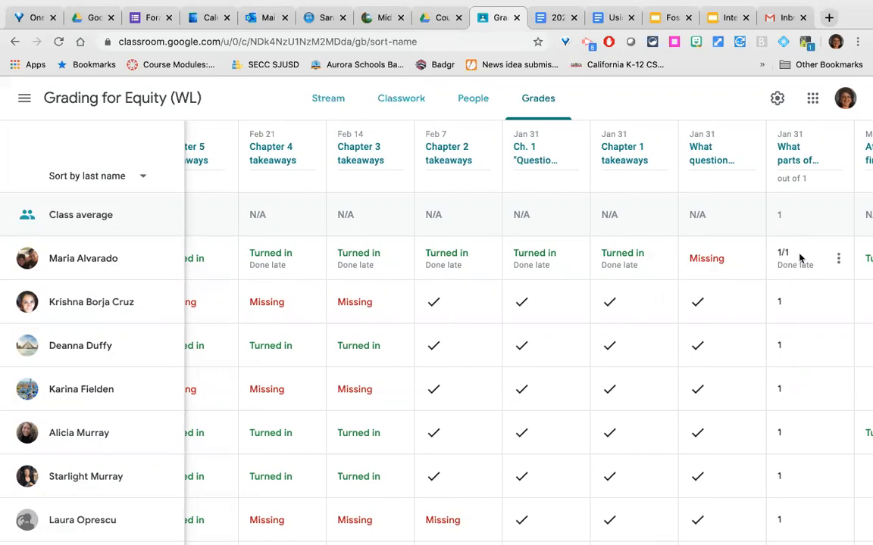
{"action": "scroll", "coordinate": [596, 357], "scroll_direction": "left", "scroll_amount": 1}
{"action": "scroll", "coordinate": [596, 357], "scroll_direction": "left", "scroll_amount": 3}
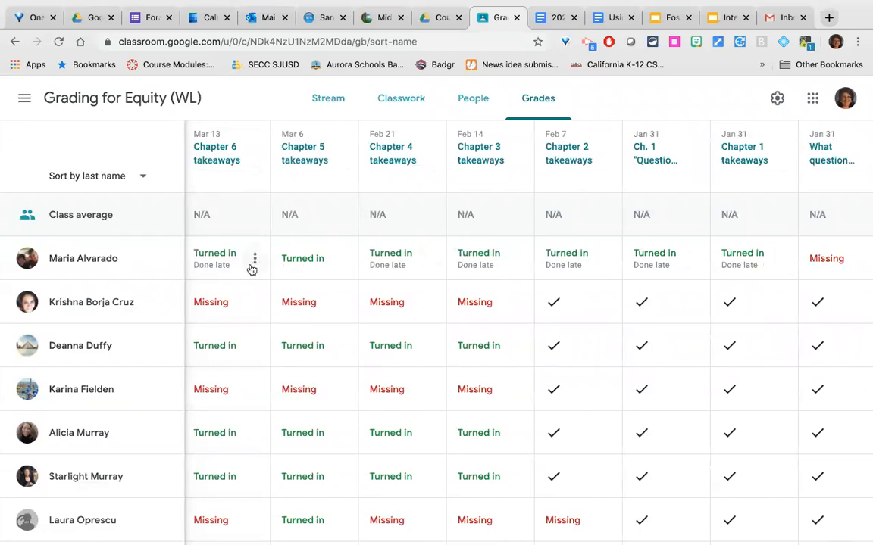
{"action": "scroll", "coordinate": [252, 270], "scroll_direction": "left", "scroll_amount": 5}
{"action": "scroll", "coordinate": [253, 270], "scroll_direction": "left", "scroll_amount": 4}
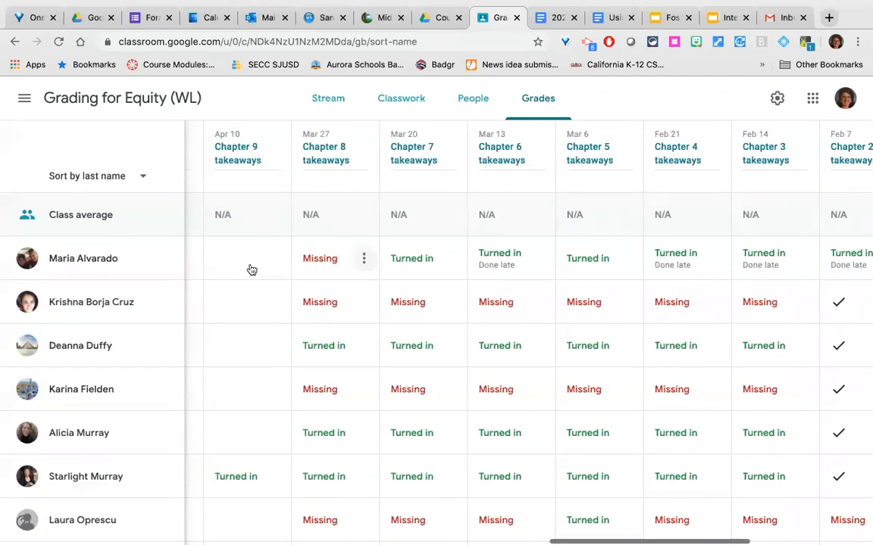
{"action": "scroll", "coordinate": [401, 326], "scroll_direction": "right", "scroll_amount": 4}
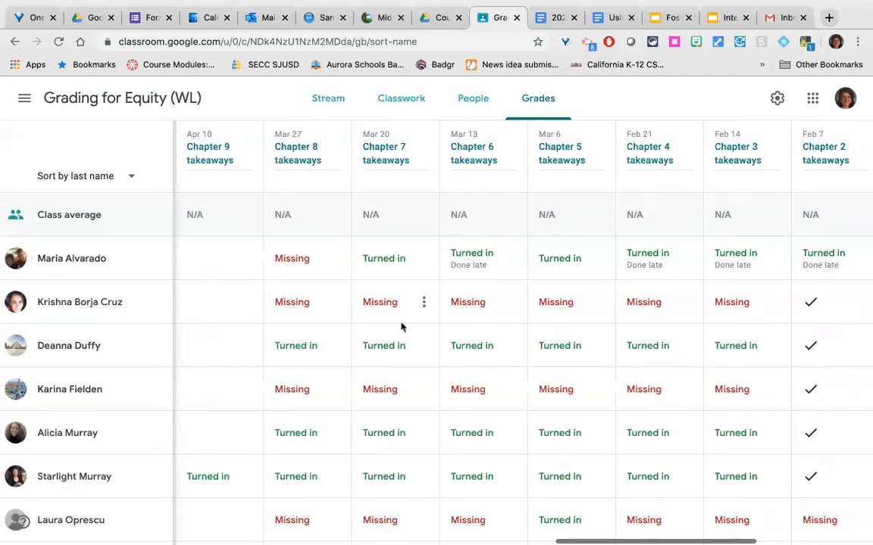
{"action": "scroll", "coordinate": [401, 327], "scroll_direction": "left", "scroll_amount": 10}
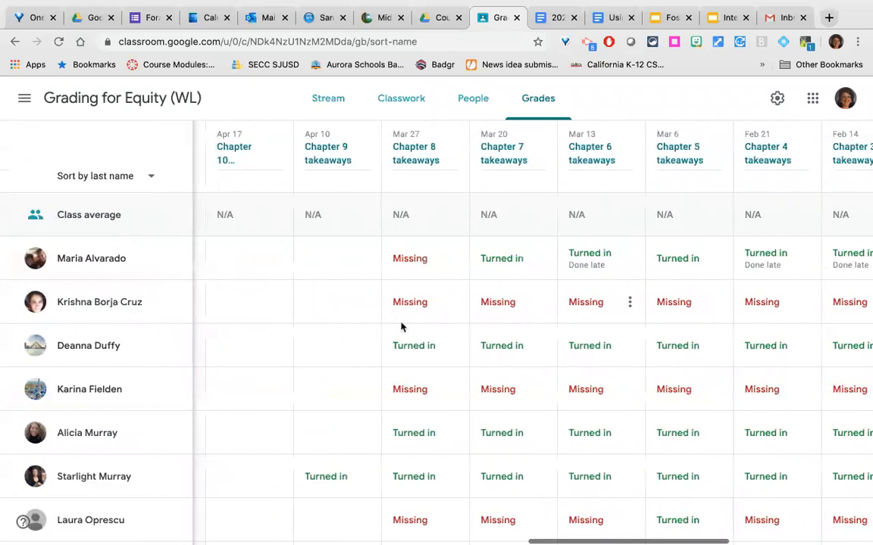
{"action": "scroll", "coordinate": [402, 326], "scroll_direction": "left", "scroll_amount": 2}
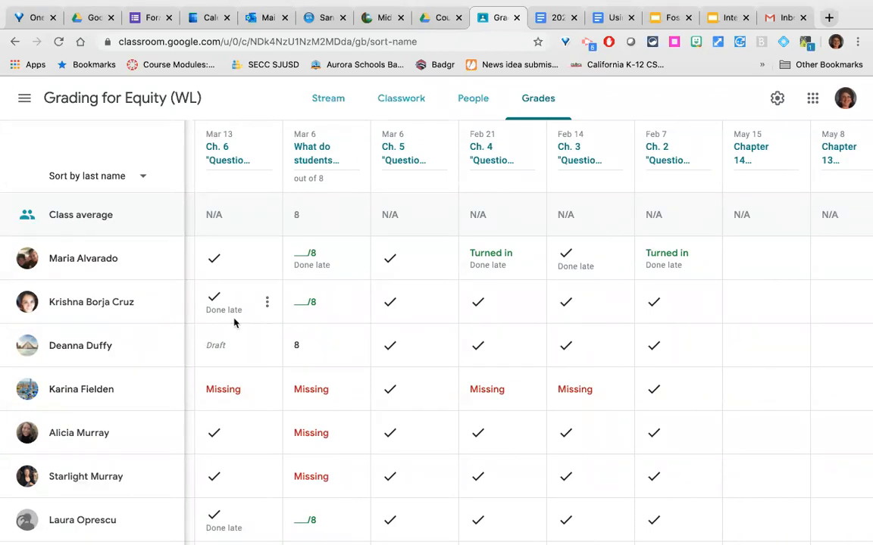
Compare the students' statuses in the chapter question columns with those in the Chapter takeaways columns
{"action": "scroll", "coordinate": [682, 337], "scroll_direction": "right", "scroll_amount": 10}
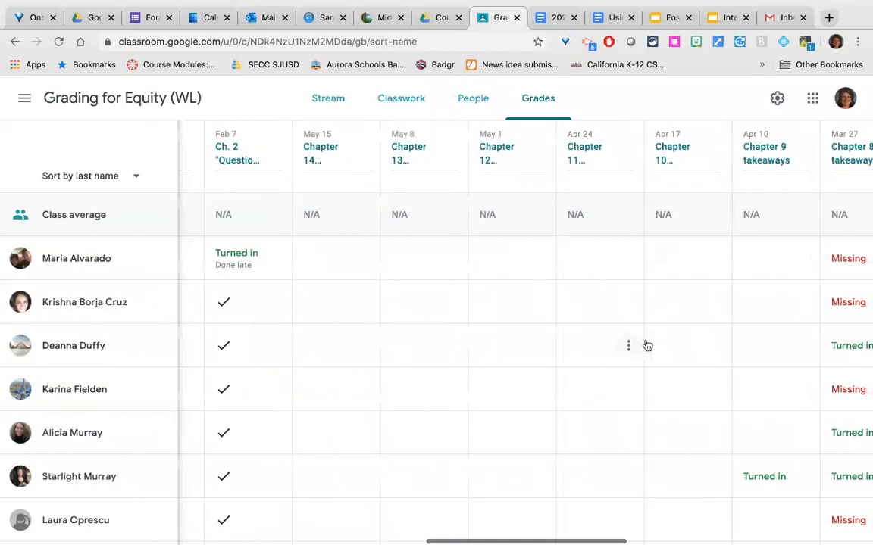
{"action": "scroll", "coordinate": [647, 346], "scroll_direction": "right", "scroll_amount": 5}
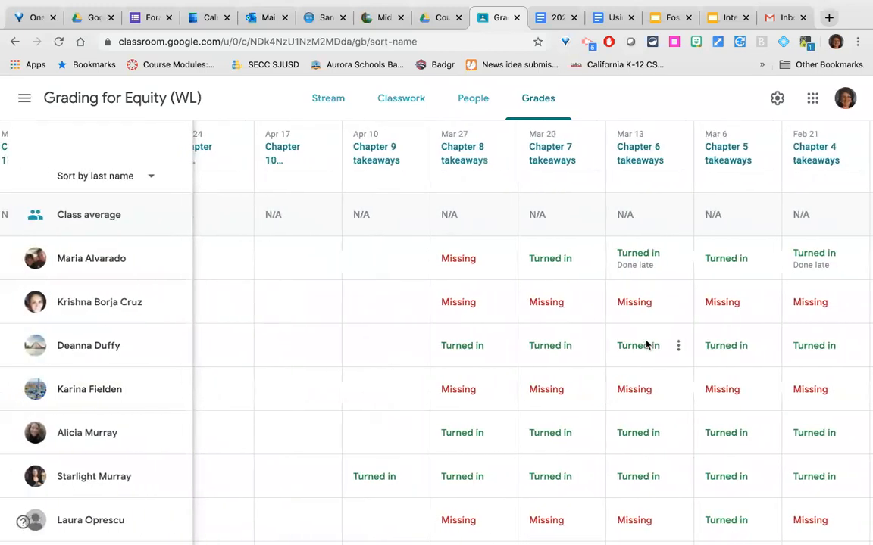
{"action": "scroll", "coordinate": [647, 346], "scroll_direction": "left", "scroll_amount": 8}
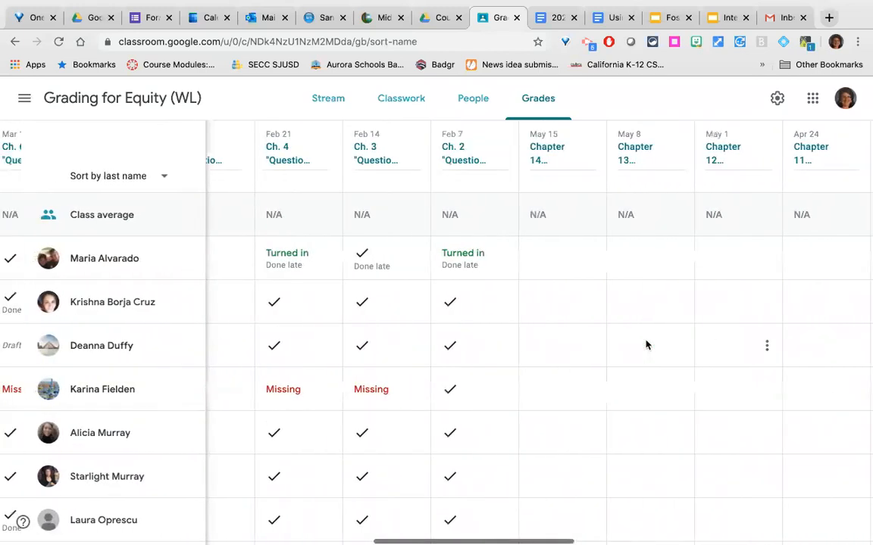
{"action": "scroll", "coordinate": [646, 345], "scroll_direction": "left", "scroll_amount": 3}
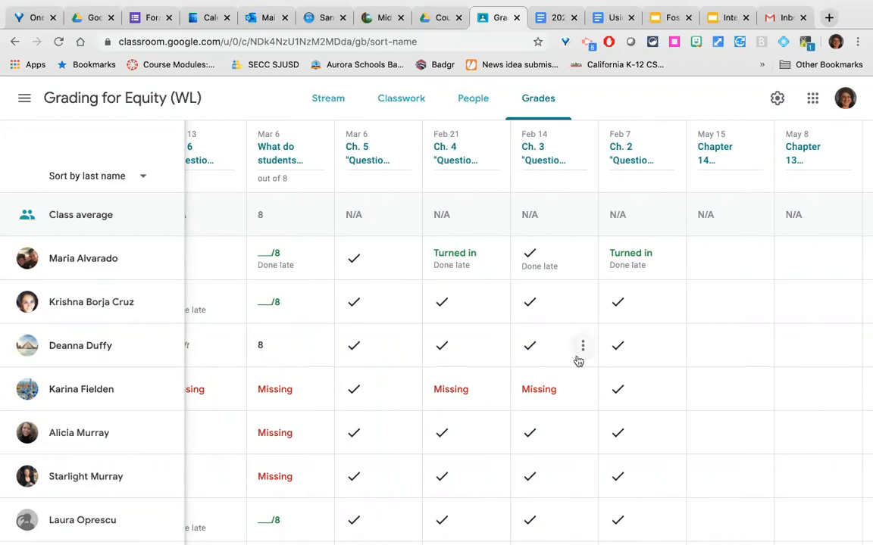
{"action": "scroll", "coordinate": [567, 344], "scroll_direction": "right", "scroll_amount": 3}
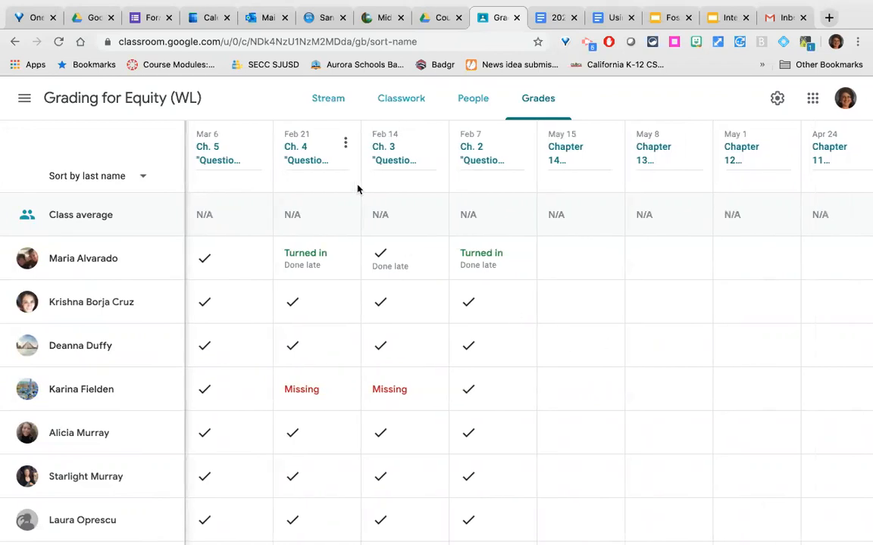
{"action": "scroll", "coordinate": [815, 306], "scroll_direction": "right", "scroll_amount": 6}
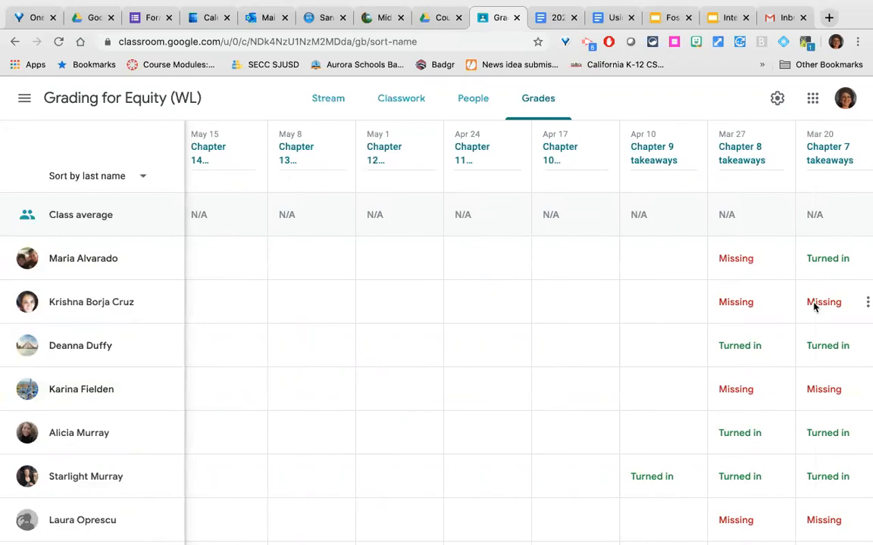
{"action": "scroll", "coordinate": [570, 331], "scroll_direction": "left", "scroll_amount": 5}
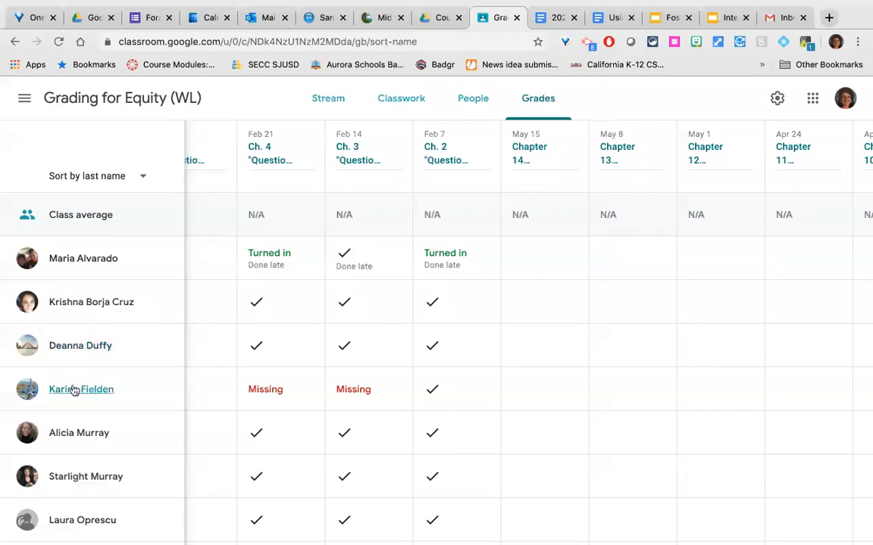
Open the work page of the third student listed and look through that student's assignments, due dates and statuses
{"action": "left_click", "coordinate": [70, 346]}
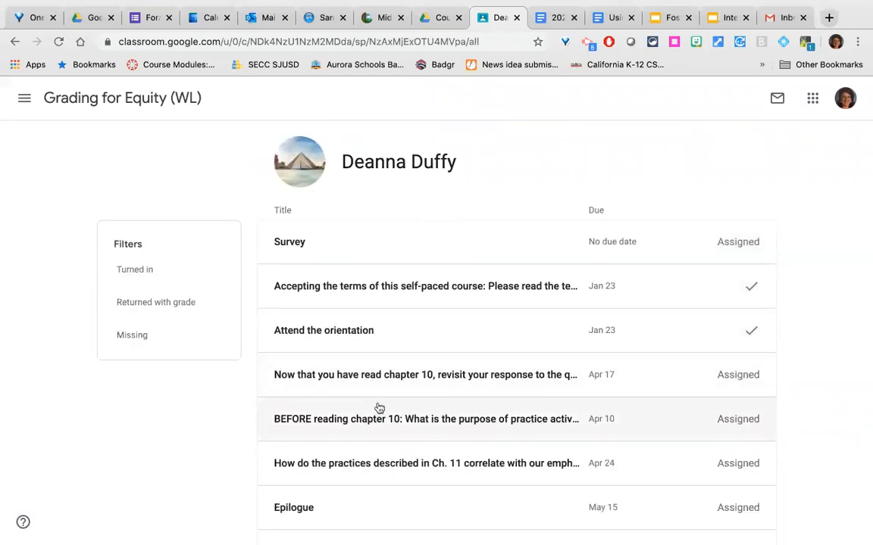
{"action": "scroll", "coordinate": [379, 409], "scroll_direction": "down", "scroll_amount": 5}
{"action": "scroll", "coordinate": [379, 409], "scroll_direction": "up", "scroll_amount": 5}
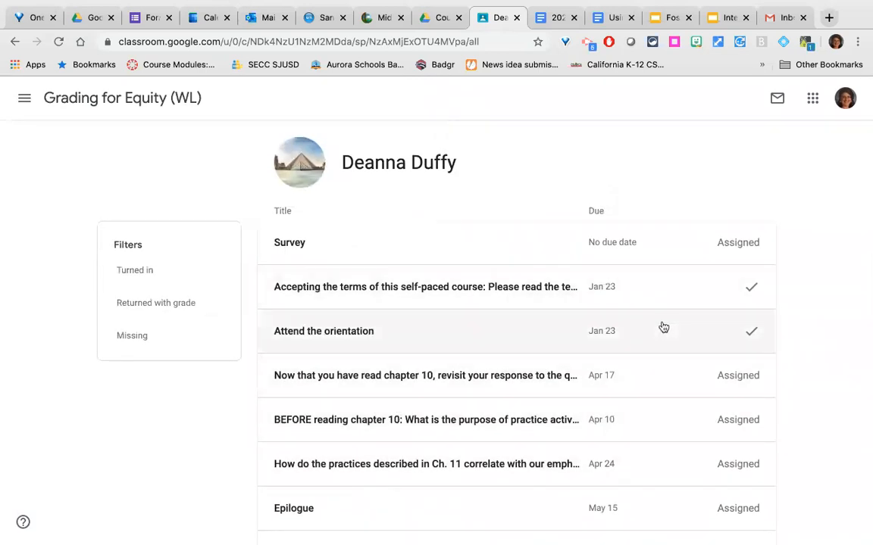
Examine the third student's full assignment list, comparing the statuses of the chapter questions with those of the chapter takeaways
{"action": "scroll", "coordinate": [659, 323], "scroll_direction": "down", "scroll_amount": 1}
{"action": "scroll", "coordinate": [659, 323], "scroll_direction": "down", "scroll_amount": 8}
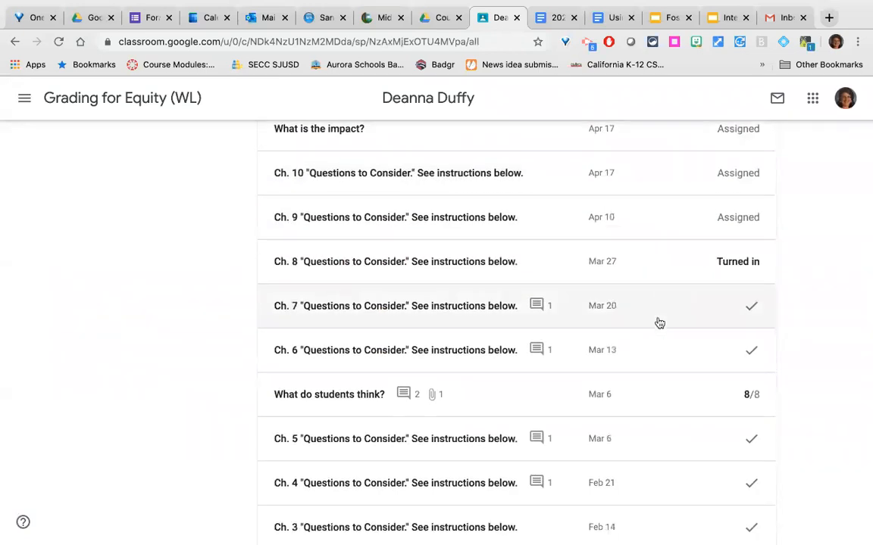
{"action": "scroll", "coordinate": [659, 324], "scroll_direction": "down", "scroll_amount": 2}
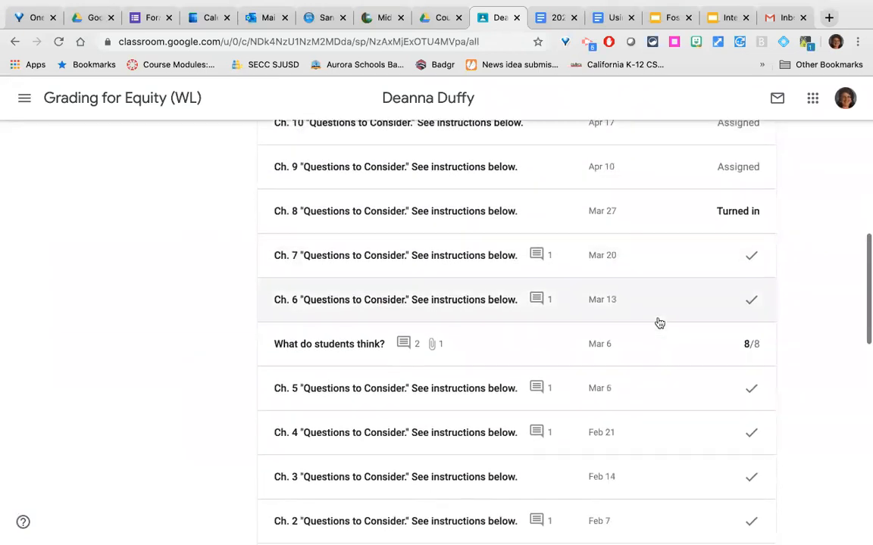
{"action": "scroll", "coordinate": [659, 323], "scroll_direction": "down", "scroll_amount": 10}
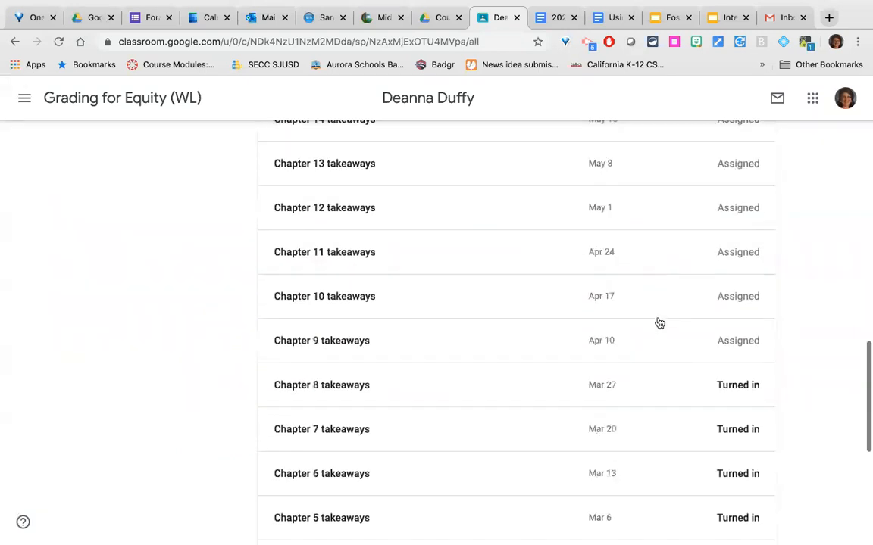
{"action": "scroll", "coordinate": [659, 324], "scroll_direction": "down", "scroll_amount": 1}
{"action": "scroll", "coordinate": [659, 323], "scroll_direction": "up", "scroll_amount": 7}
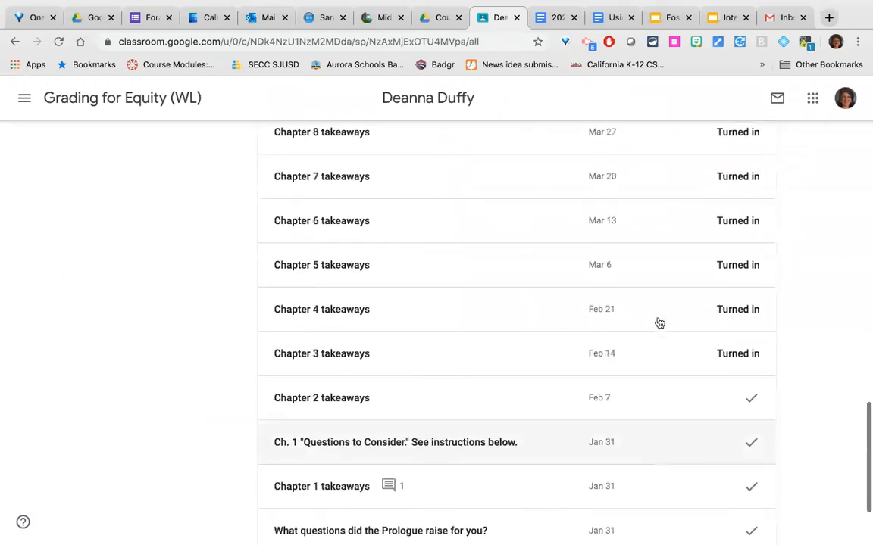
{"action": "scroll", "coordinate": [659, 324], "scroll_direction": "up", "scroll_amount": 12}
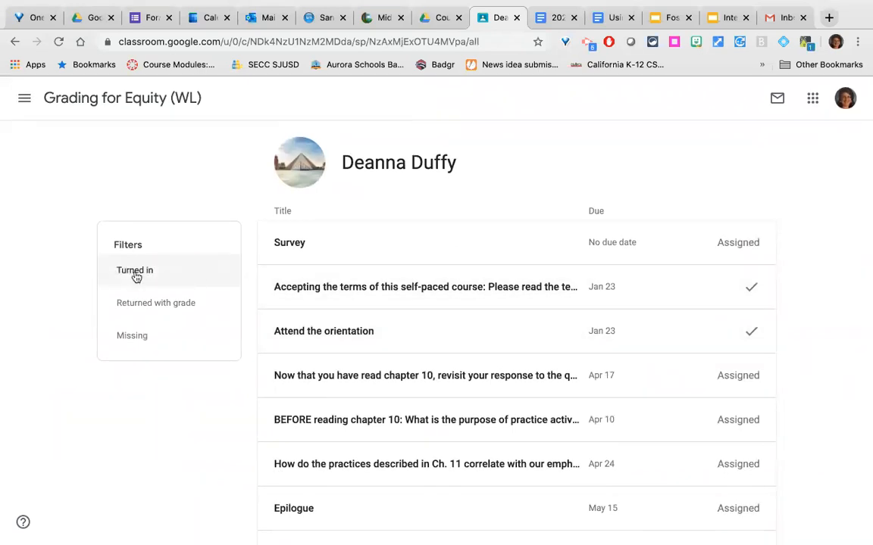
{"action": "scroll", "coordinate": [440, 499], "scroll_direction": "down", "scroll_amount": 5}
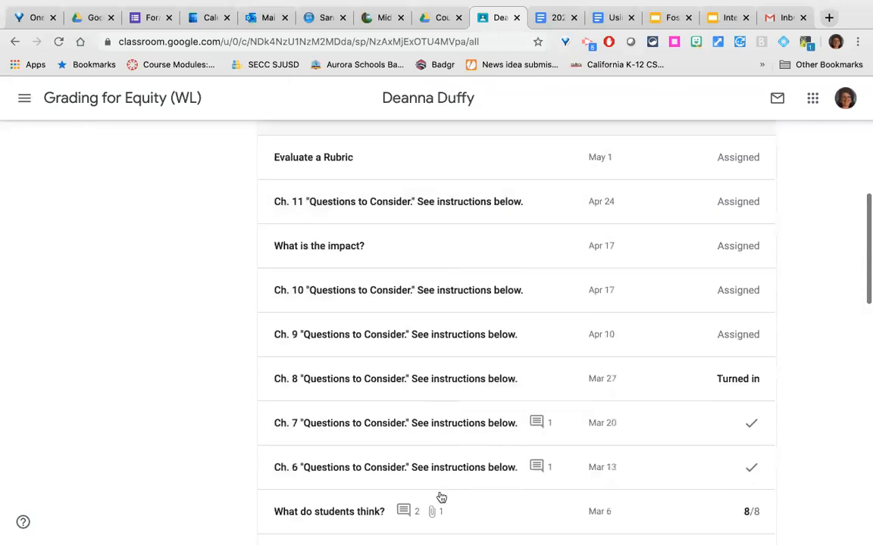
{"action": "scroll", "coordinate": [440, 499], "scroll_direction": "down", "scroll_amount": 10}
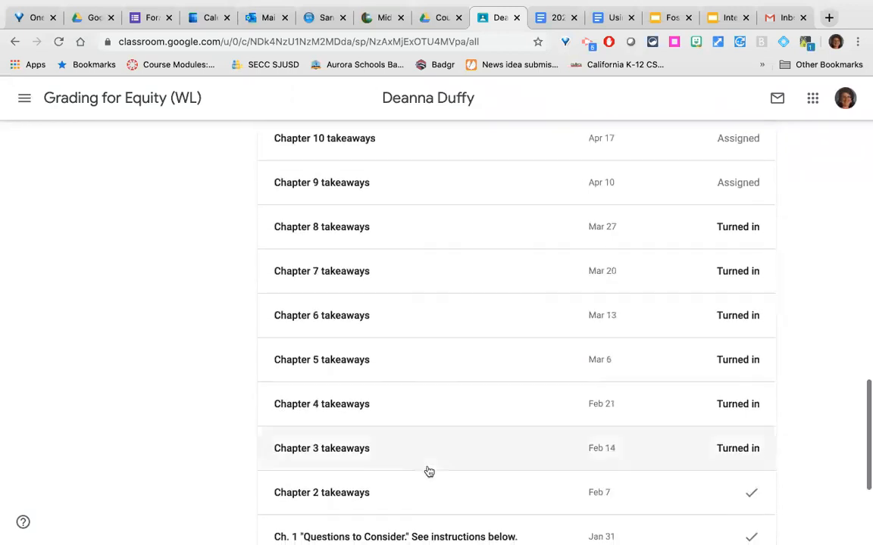
{"action": "scroll", "coordinate": [429, 472], "scroll_direction": "up", "scroll_amount": 6}
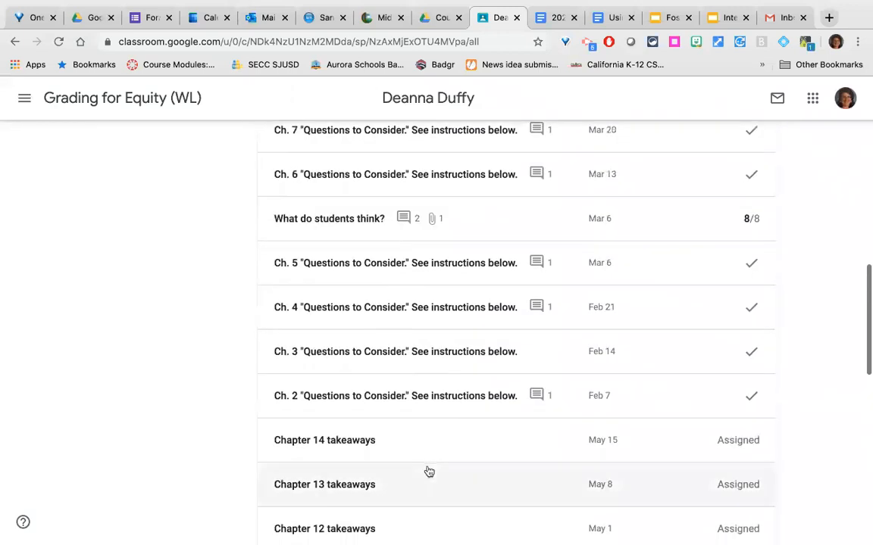
{"action": "scroll", "coordinate": [428, 472], "scroll_direction": "up", "scroll_amount": 10}
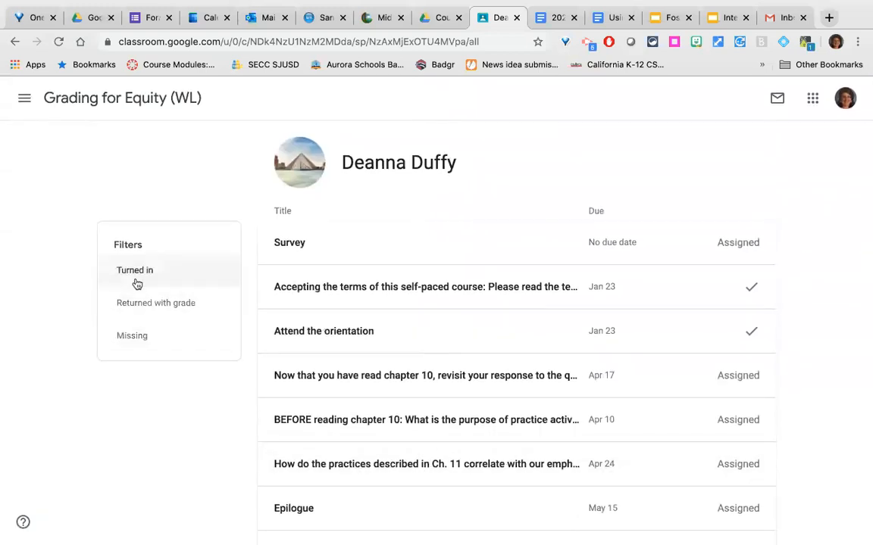
Filter the student's work to Turned in and open the details of the Ch. 8 "Questions to Consider" answer
{"action": "left_click", "coordinate": [136, 278]}
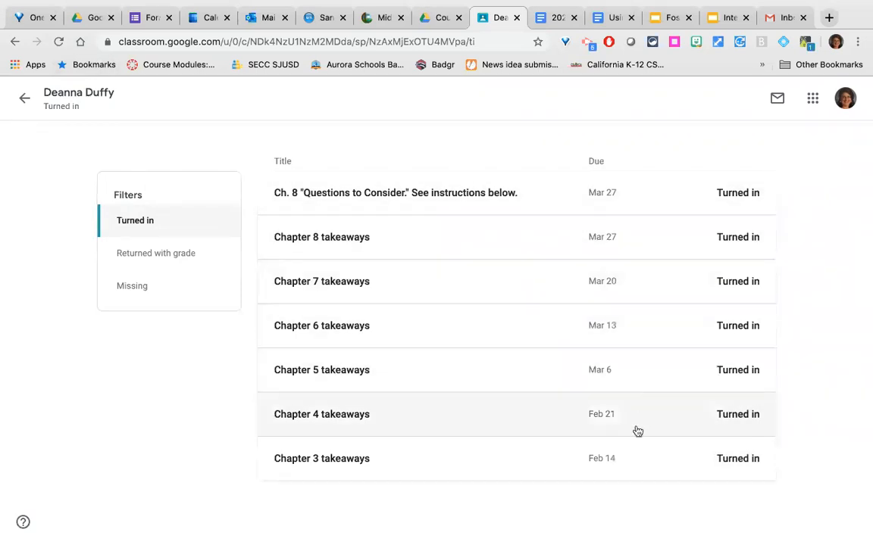
{"action": "left_click", "coordinate": [348, 195]}
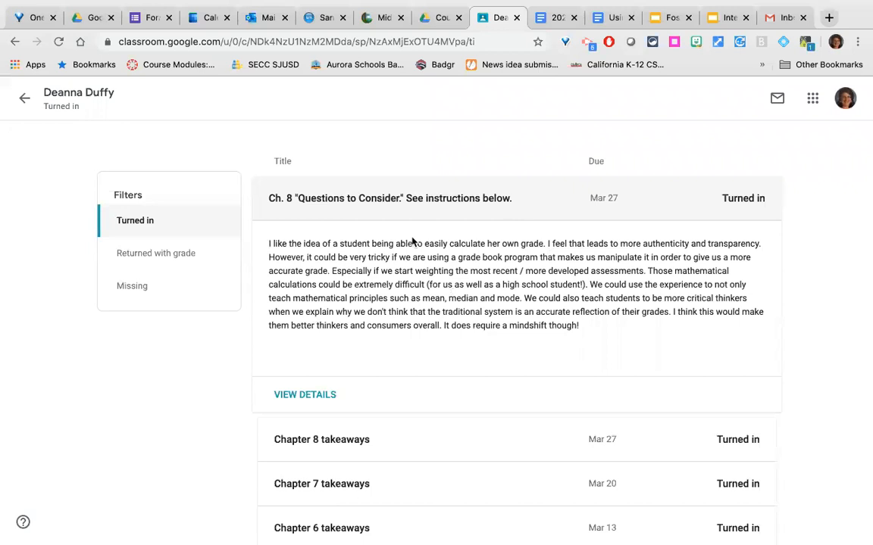
{"action": "left_click", "coordinate": [305, 395]}
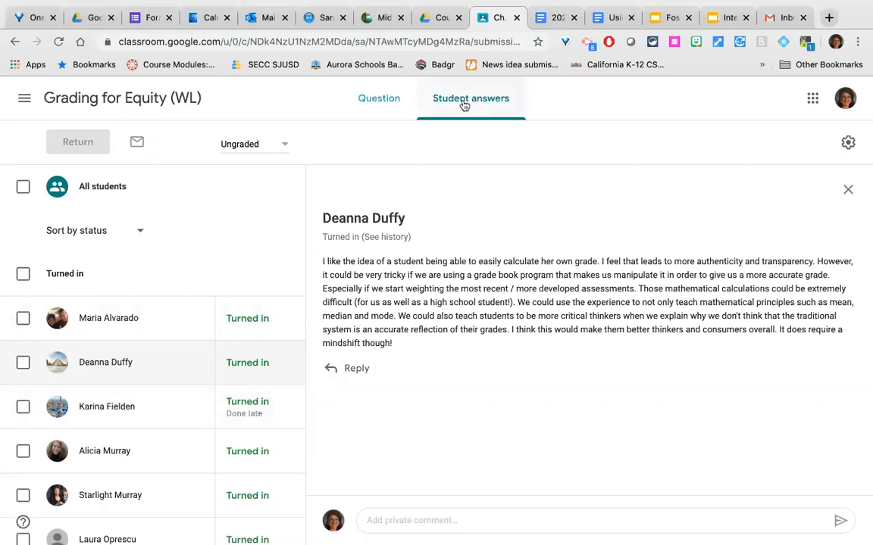
View the Ch. 8 question's instructions and all student answers, and reopen the same student's answer
{"action": "left_click", "coordinate": [390, 101]}
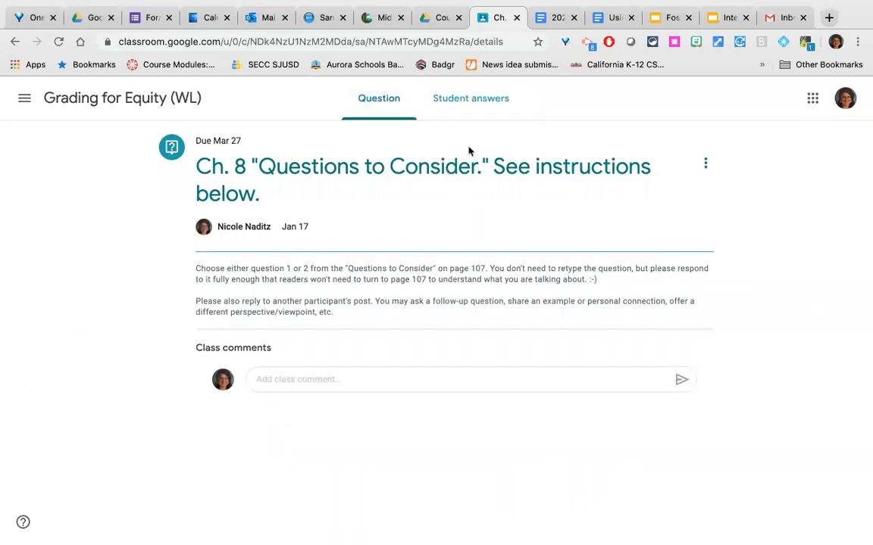
{"action": "left_click", "coordinate": [470, 99]}
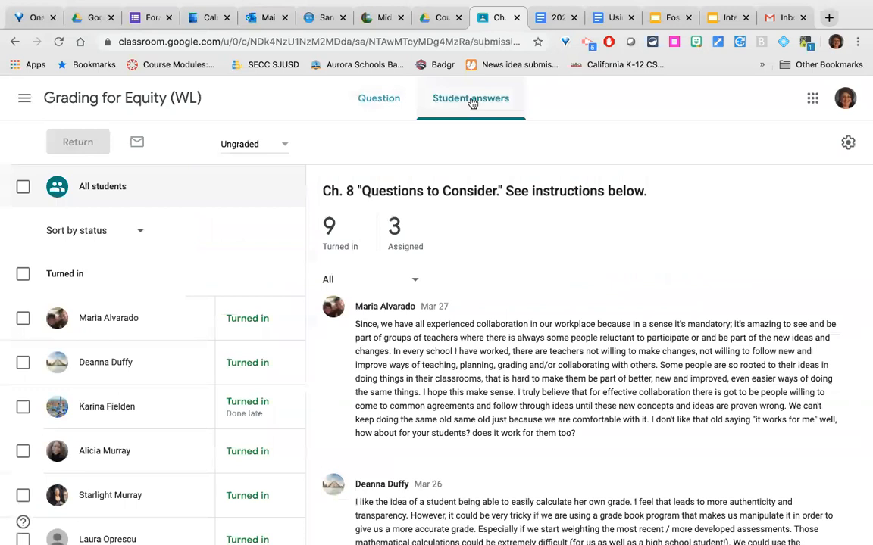
{"action": "left_click", "coordinate": [123, 363]}
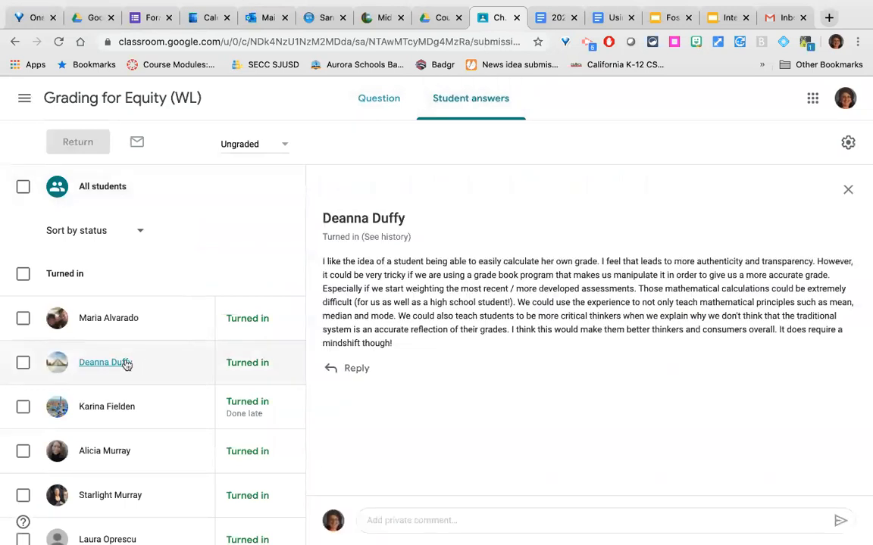
Open the class comment reply under the student's answer and activate the private comment field
{"action": "left_click", "coordinate": [351, 372]}
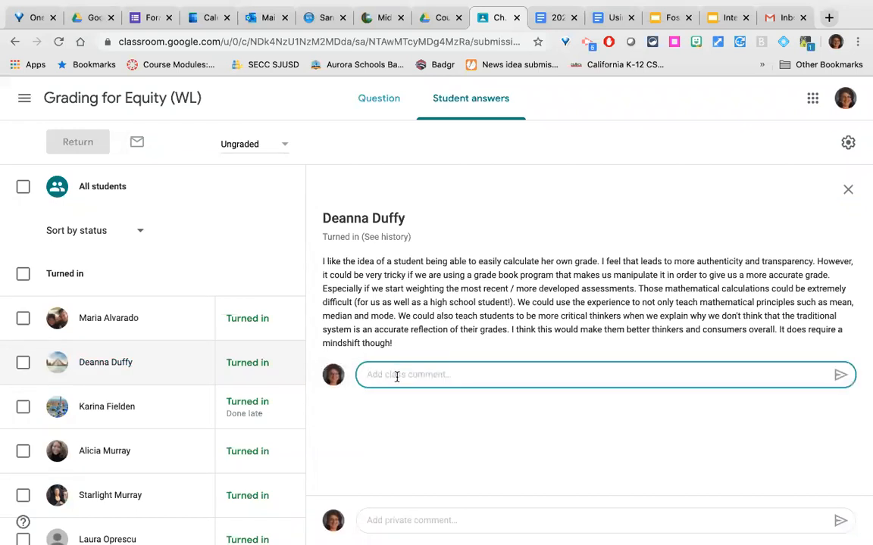
{"action": "left_click", "coordinate": [392, 529]}
{"action": "left_click", "coordinate": [390, 522]}
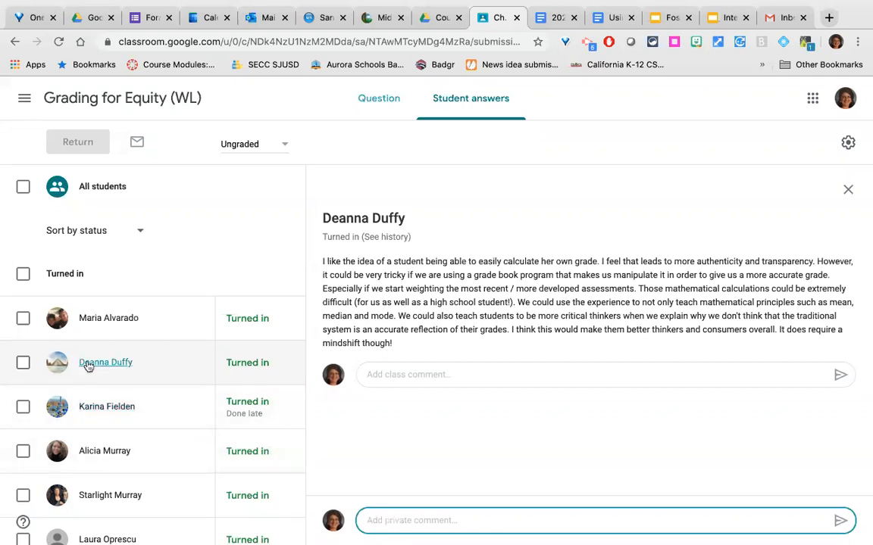
Return the student's Ch. 8 answer ungraded with the private comment "Thank you for sharing your thoughts on this topic."
{"action": "left_click", "coordinate": [290, 365]}
{"action": "left_click", "coordinate": [290, 365]}
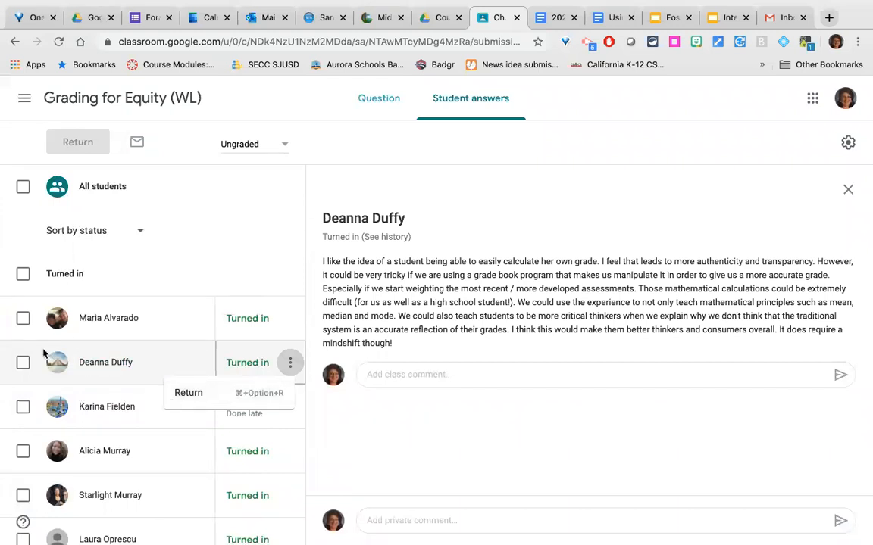
{"action": "left_click", "coordinate": [23, 363]}
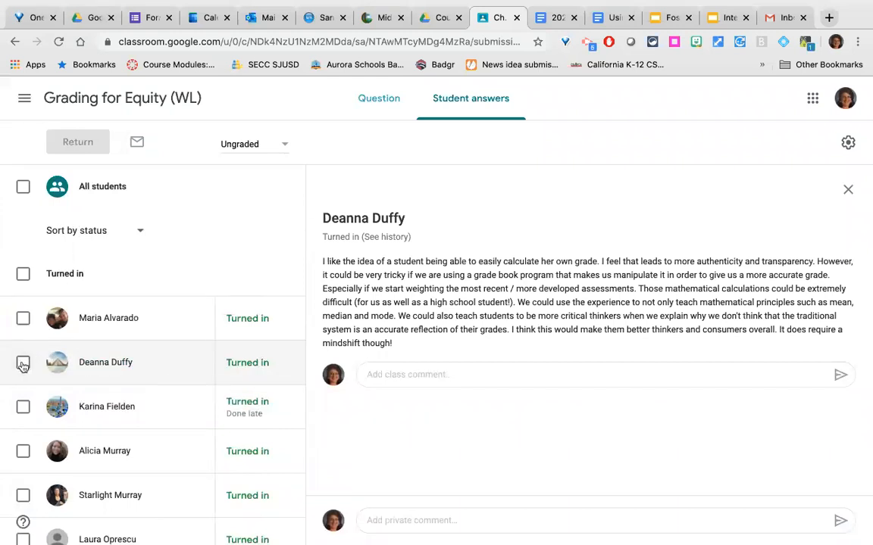
{"action": "left_click", "coordinate": [23, 364]}
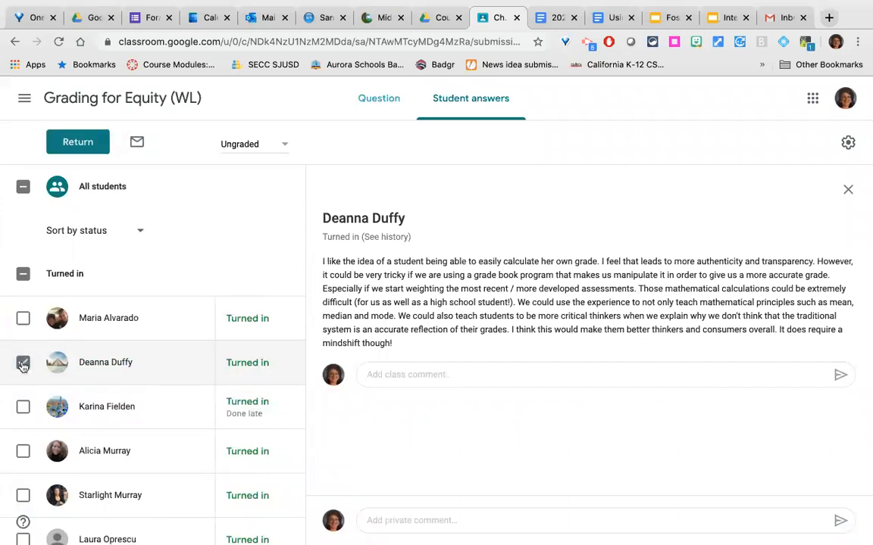
{"action": "left_click", "coordinate": [85, 142]}
{"action": "left_click", "coordinate": [393, 339]}
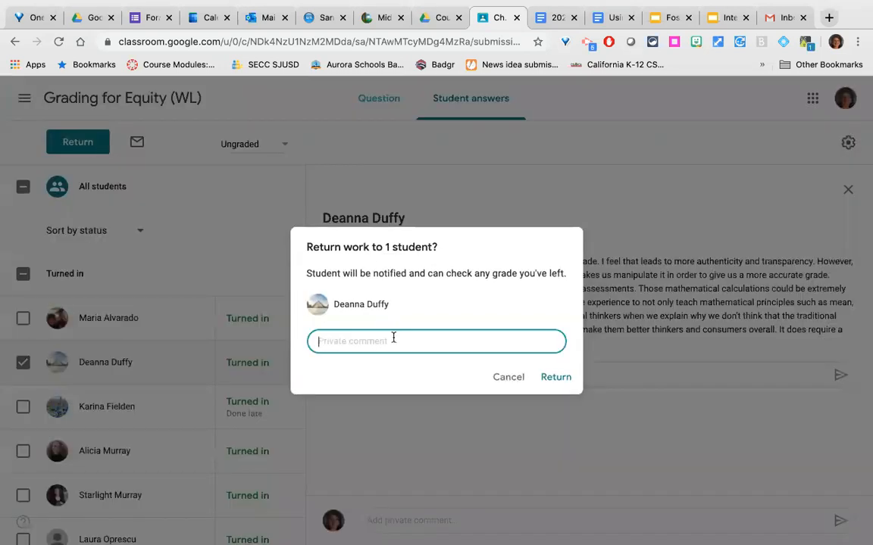
{"action": "type", "text": "Thank you for your"}
{"action": "key", "text": "BackSpace"}
{"action": "type", "text": "sharing your thoughts o nthis"}
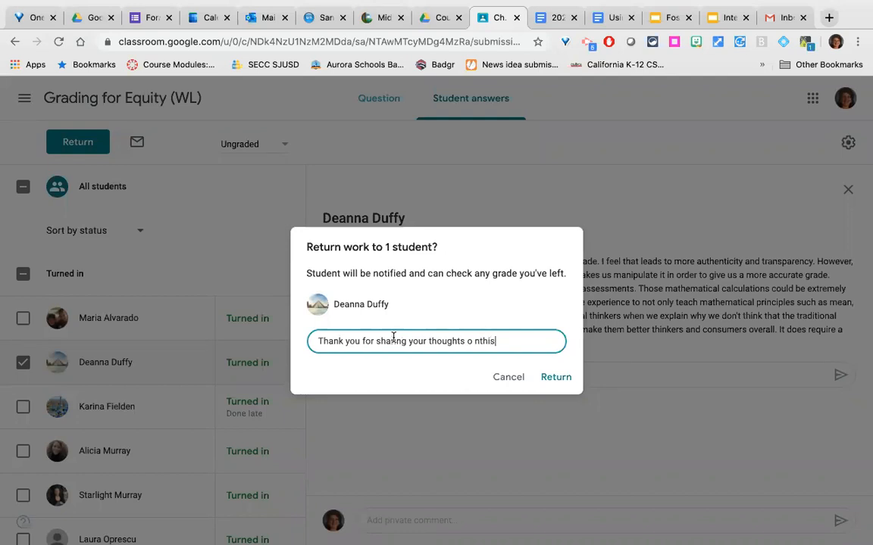
{"action": "type", "text": " topic."}
{"action": "left_click", "coordinate": [550, 376]}
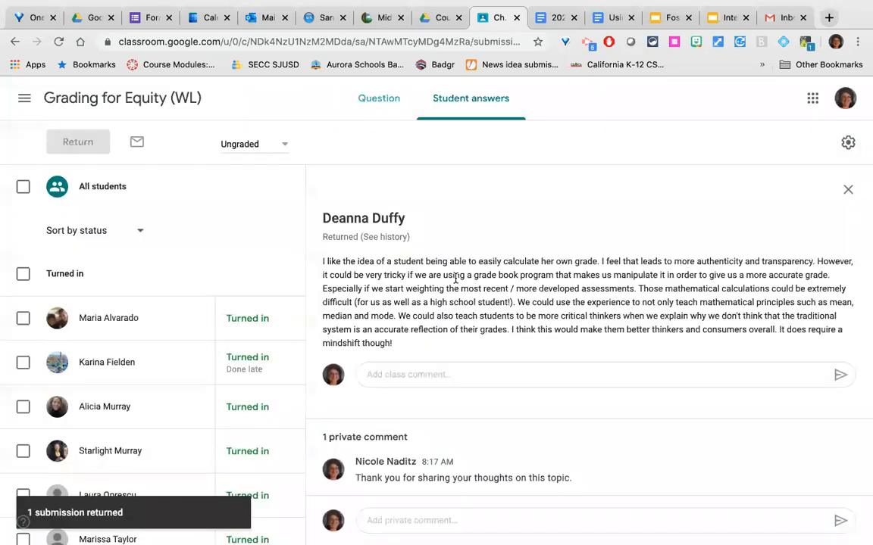
Go back from the Ch. 8 answer to the student's list of turned-in work
{"action": "left_click", "coordinate": [15, 43]}
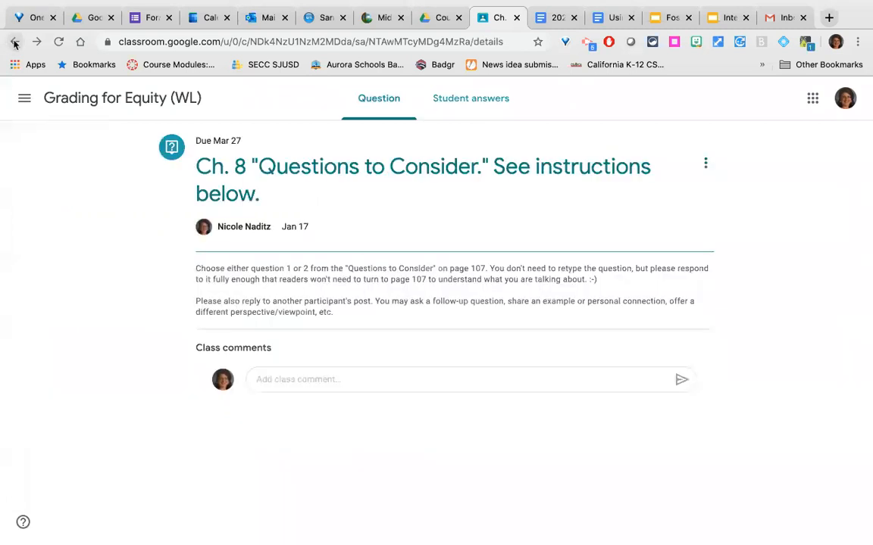
{"action": "left_click", "coordinate": [15, 43]}
{"action": "left_click", "coordinate": [14, 43]}
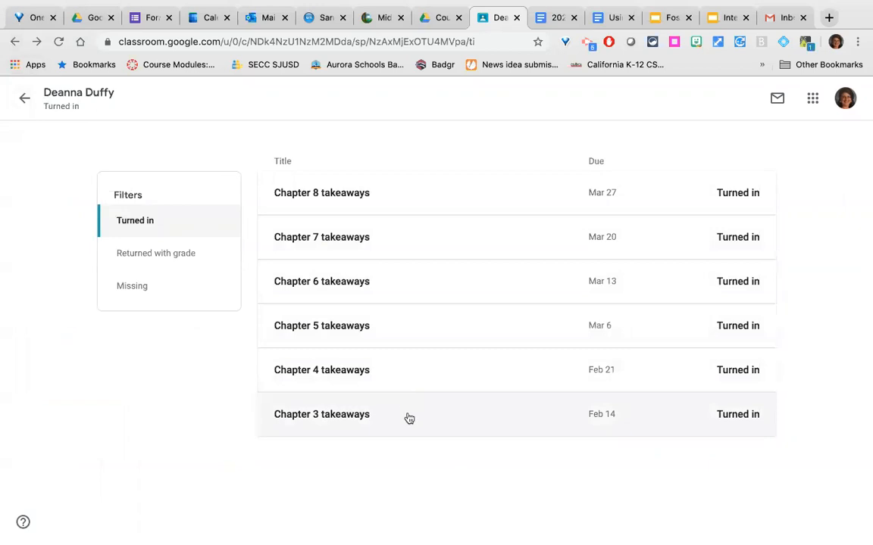
Return to the class's Grades page and reopen the third student's work page, filtered to Turned in
{"action": "left_click", "coordinate": [24, 97]}
{"action": "left_click", "coordinate": [81, 100]}
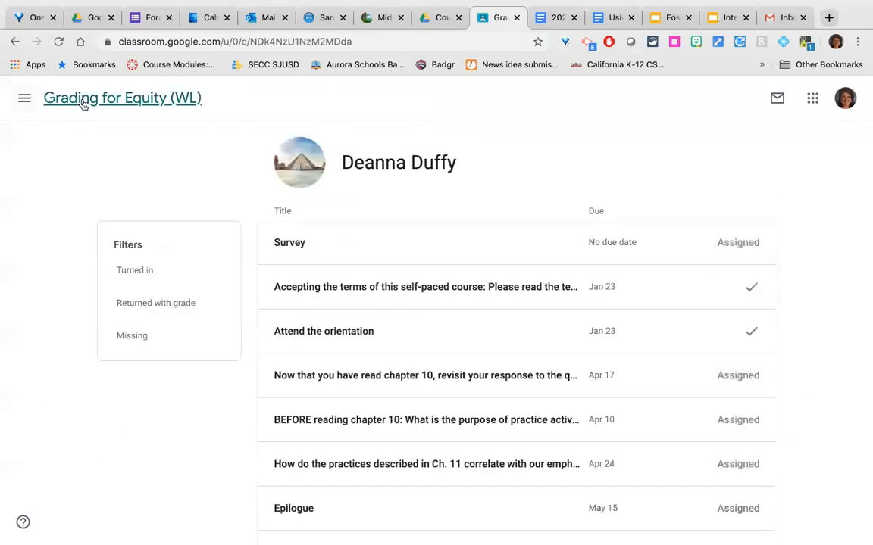
{"action": "left_click", "coordinate": [520, 105]}
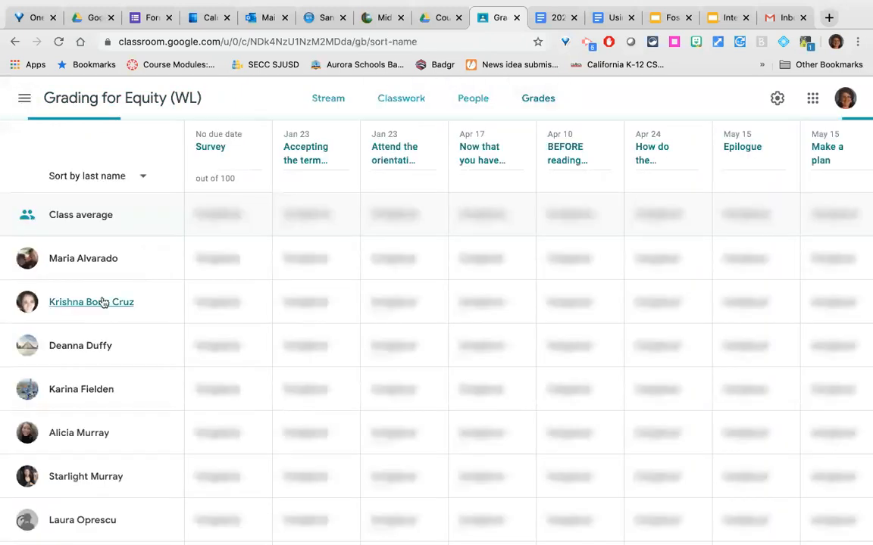
{"action": "left_click", "coordinate": [77, 347]}
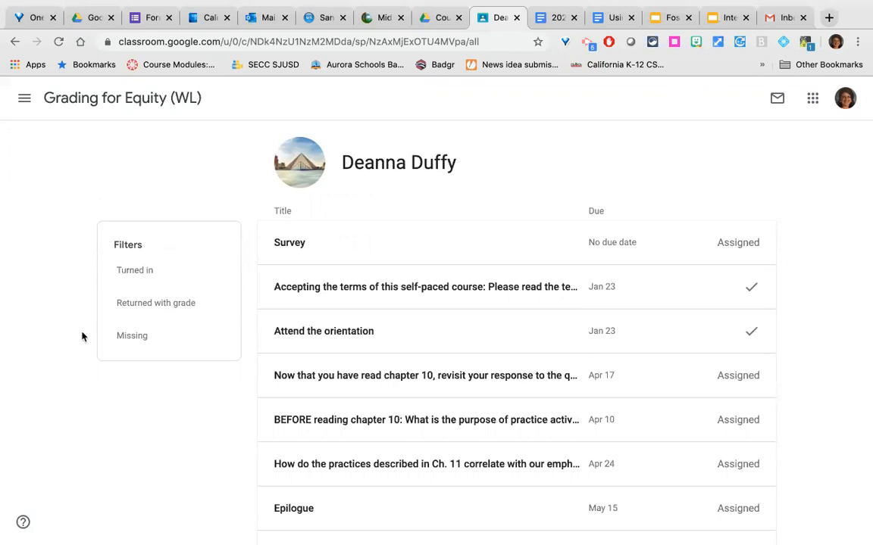
{"action": "left_click", "coordinate": [130, 271]}
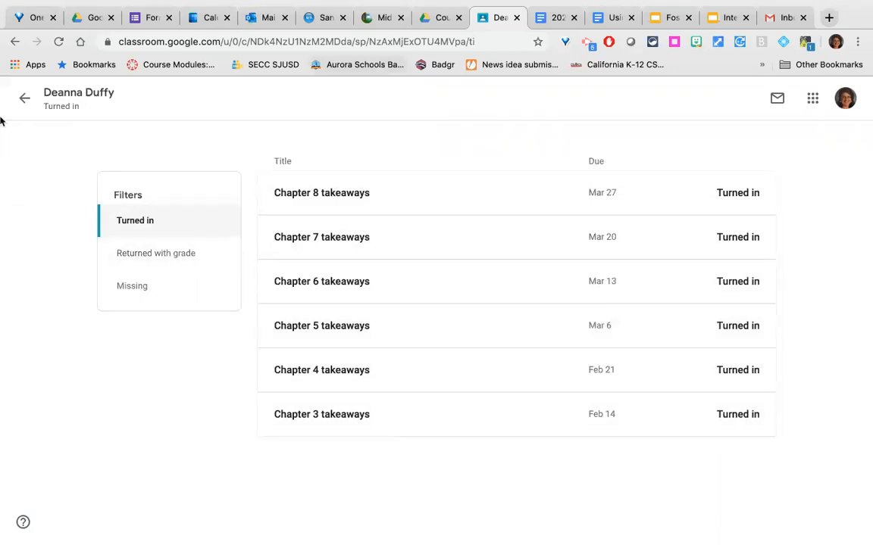
Go back to the class's Grades page and examine the students' statuses across the Ch. 8 to Ch. 2 question columns
{"action": "left_click", "coordinate": [25, 98]}
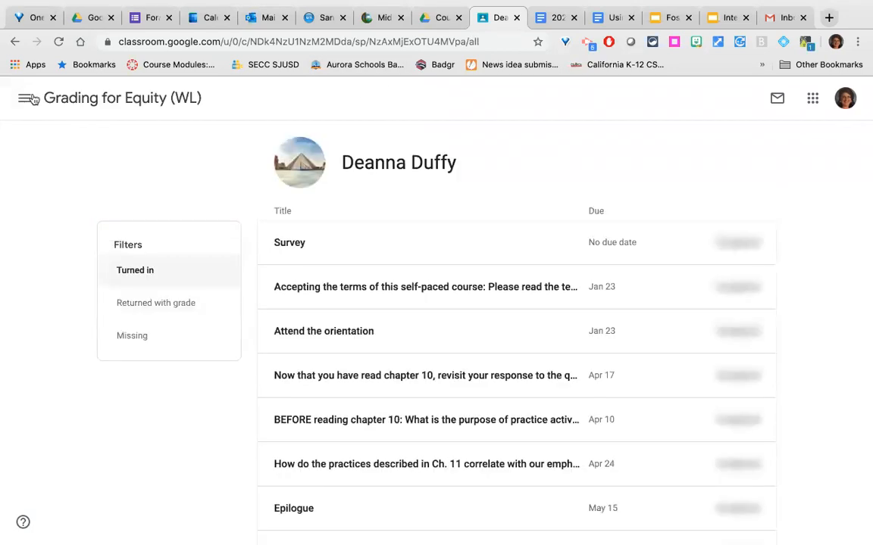
{"action": "left_click", "coordinate": [69, 99]}
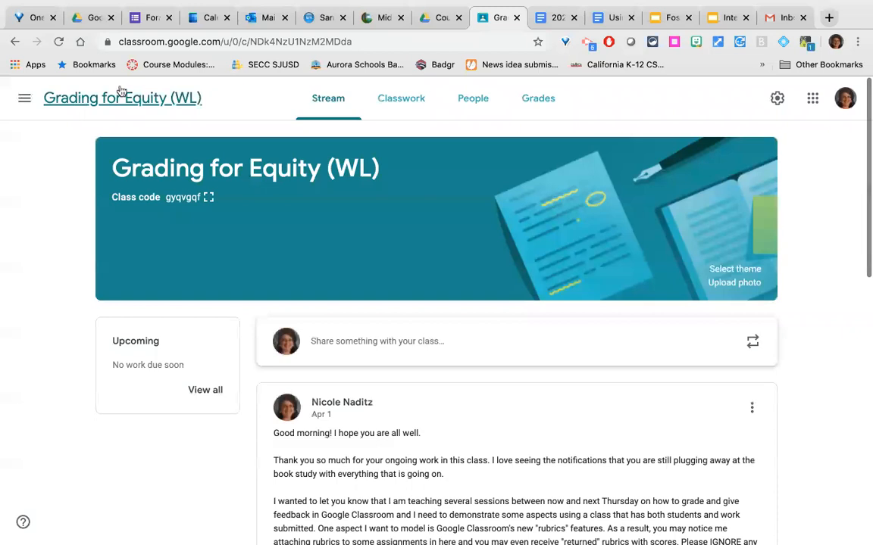
{"action": "left_click", "coordinate": [528, 99]}
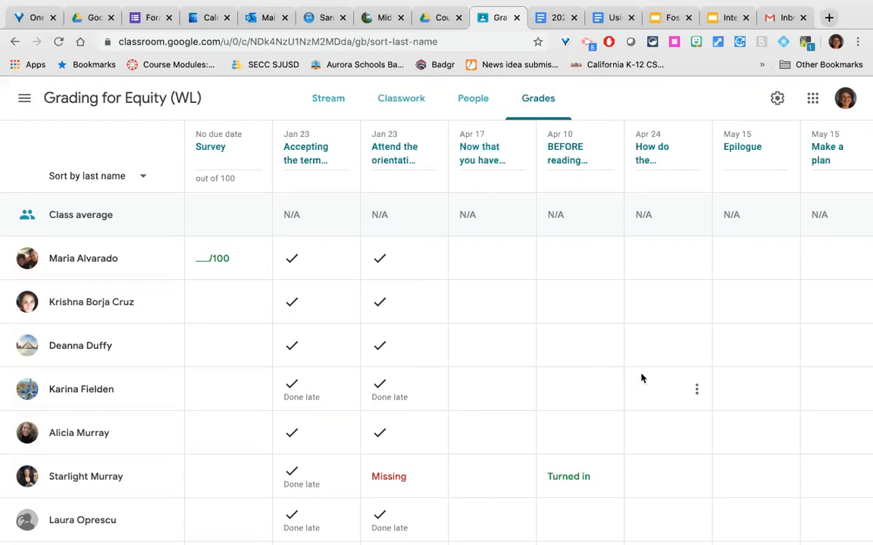
{"action": "scroll", "coordinate": [641, 377], "scroll_direction": "right", "scroll_amount": 4}
{"action": "scroll", "coordinate": [641, 376], "scroll_direction": "right", "scroll_amount": 10}
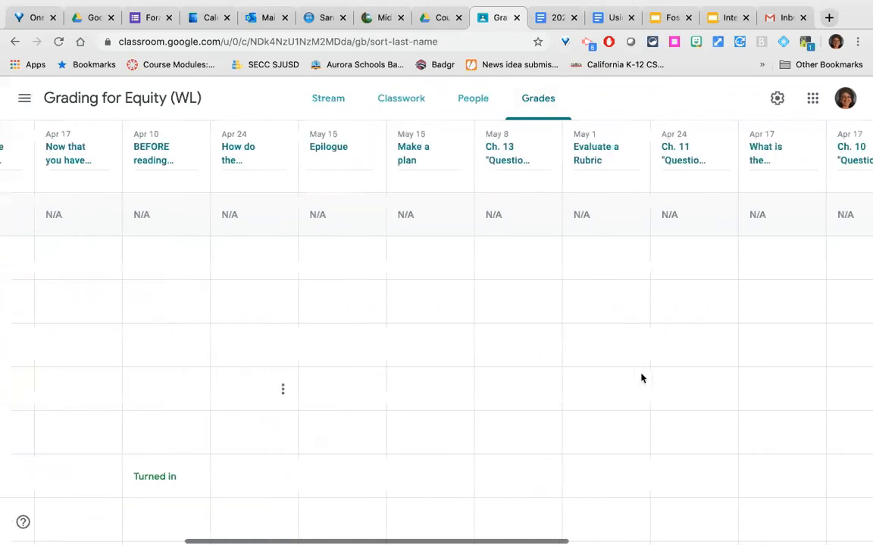
{"action": "scroll", "coordinate": [614, 377], "scroll_direction": "right", "scroll_amount": 4}
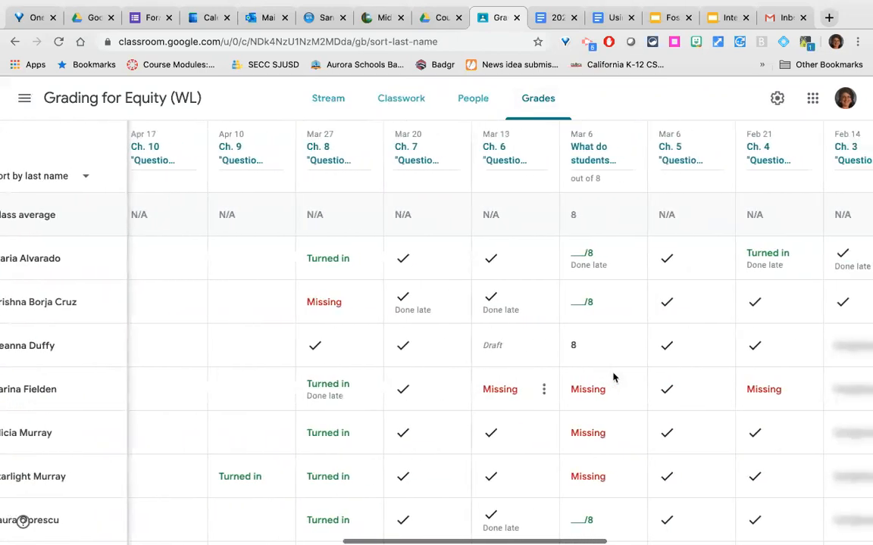
{"action": "scroll", "coordinate": [595, 371], "scroll_direction": "right", "scroll_amount": 5}
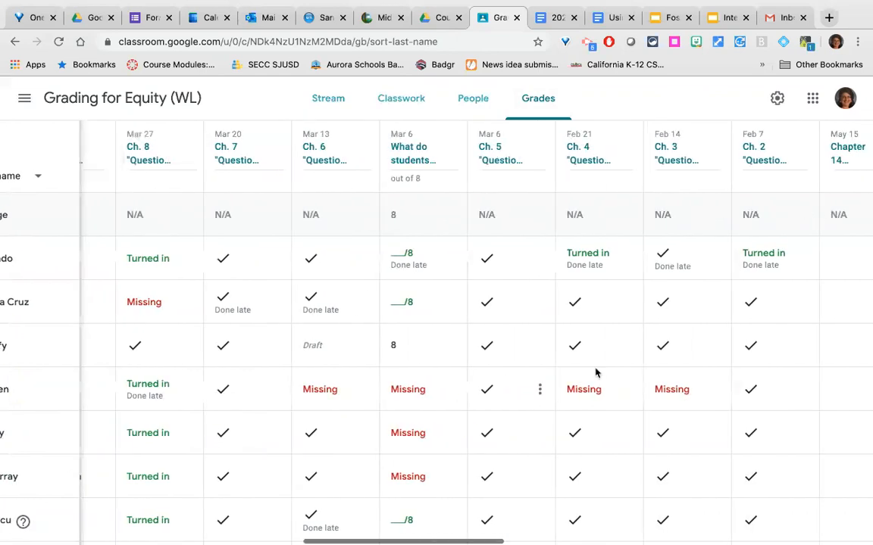
{"action": "scroll", "coordinate": [595, 373], "scroll_direction": "left", "scroll_amount": 10}
{"action": "scroll", "coordinate": [595, 372], "scroll_direction": "left", "scroll_amount": 15}
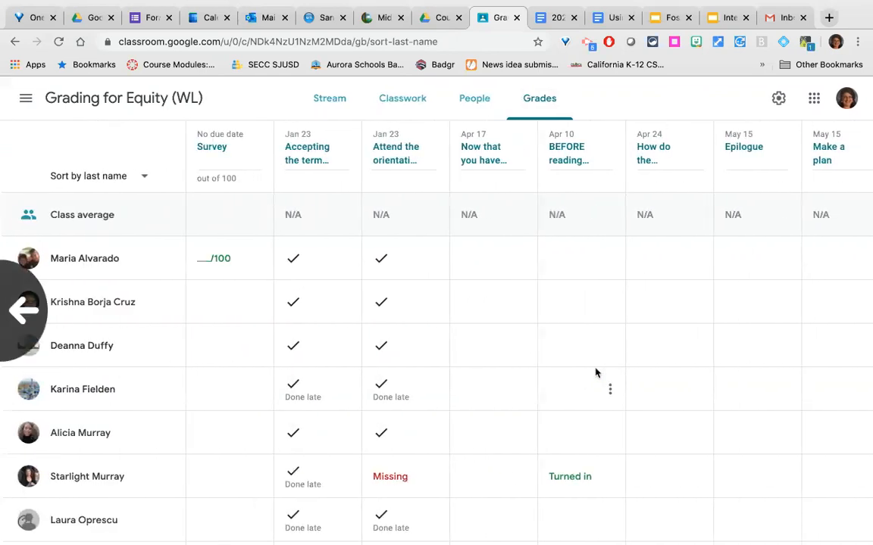
{"action": "scroll", "coordinate": [595, 372], "scroll_direction": "left", "scroll_amount": 3}
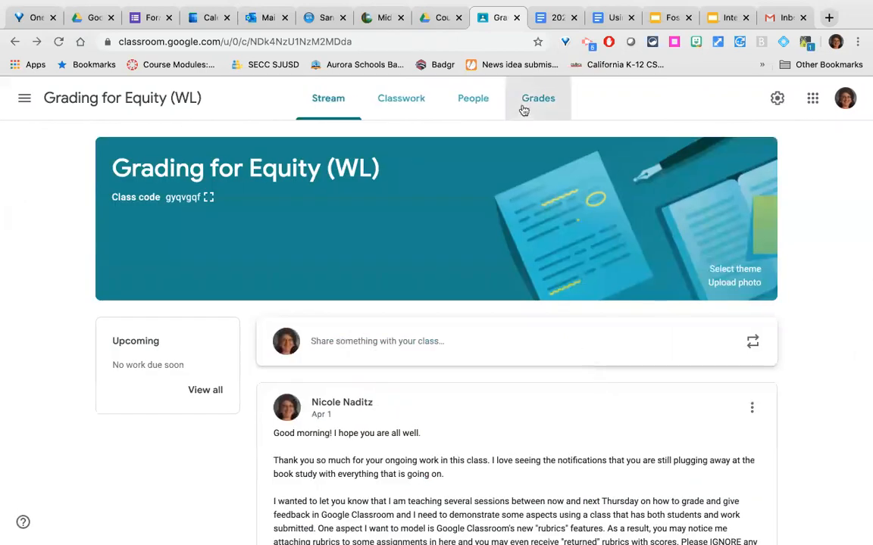
{"action": "left_click", "coordinate": [524, 111]}
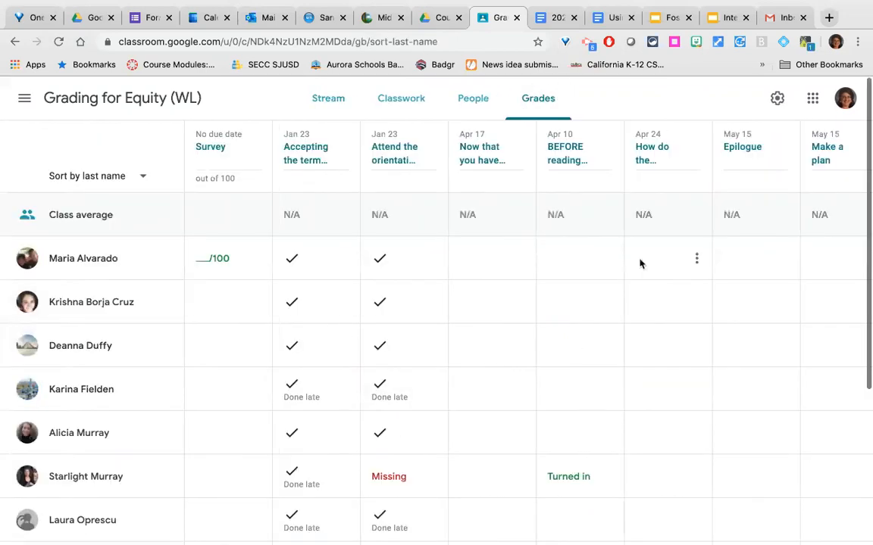
Open the Ch. 8 question's student answers page from its column in the class's gradebook
{"action": "scroll", "coordinate": [711, 302], "scroll_direction": "right", "scroll_amount": 10}
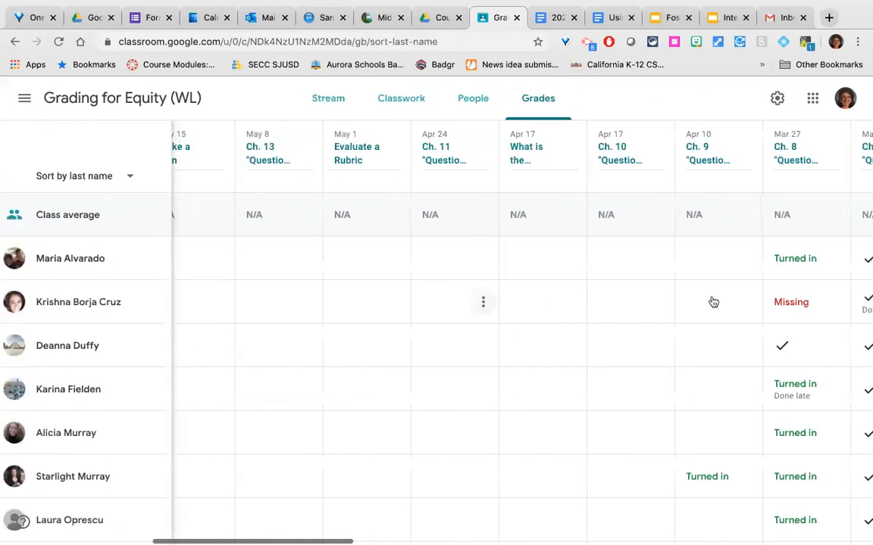
{"action": "scroll", "coordinate": [713, 302], "scroll_direction": "right", "scroll_amount": 6}
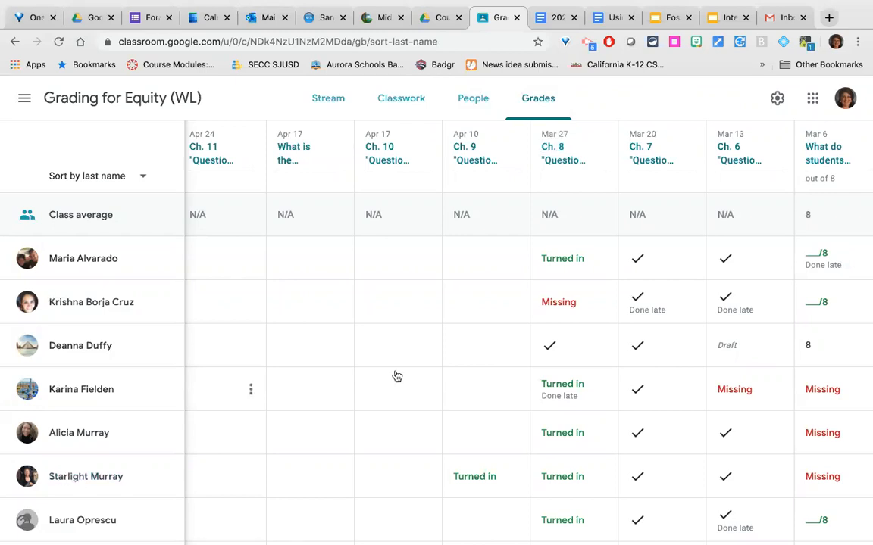
{"action": "left_click", "coordinate": [602, 390]}
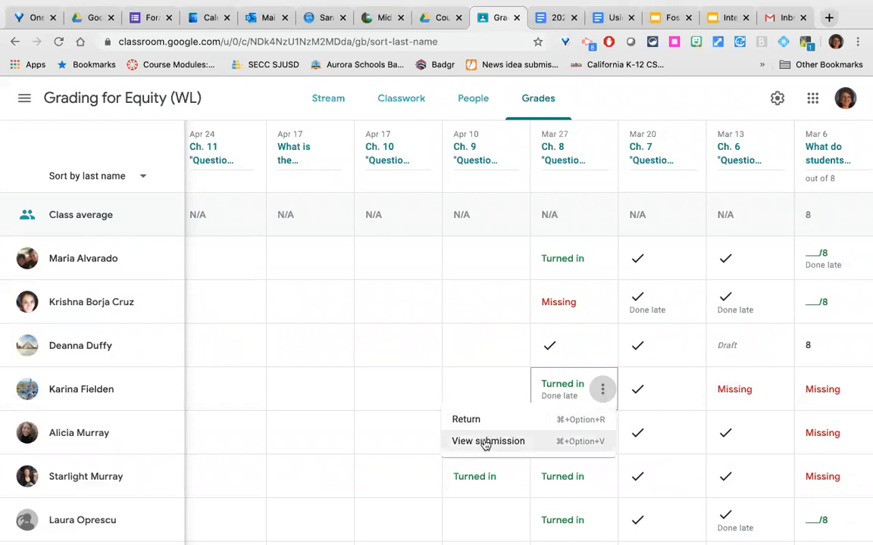
{"action": "left_click", "coordinate": [557, 161]}
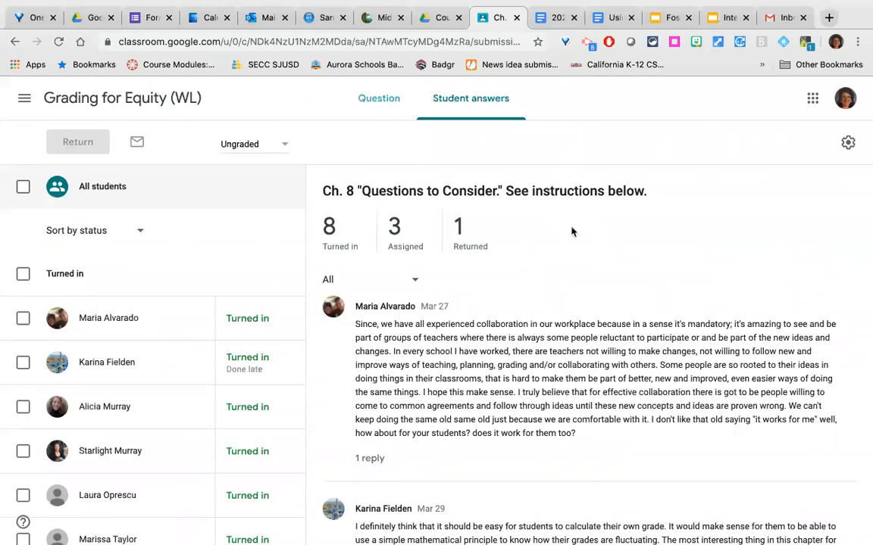
Look through the students' written answers to the Ch. 8 question
{"action": "scroll", "coordinate": [552, 338], "scroll_direction": "down", "scroll_amount": 5}
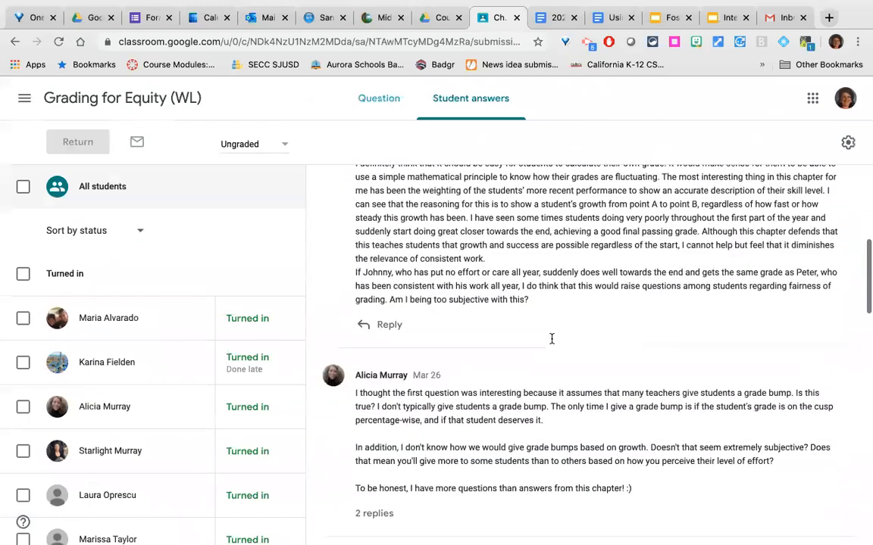
{"action": "scroll", "coordinate": [552, 339], "scroll_direction": "down", "scroll_amount": 10}
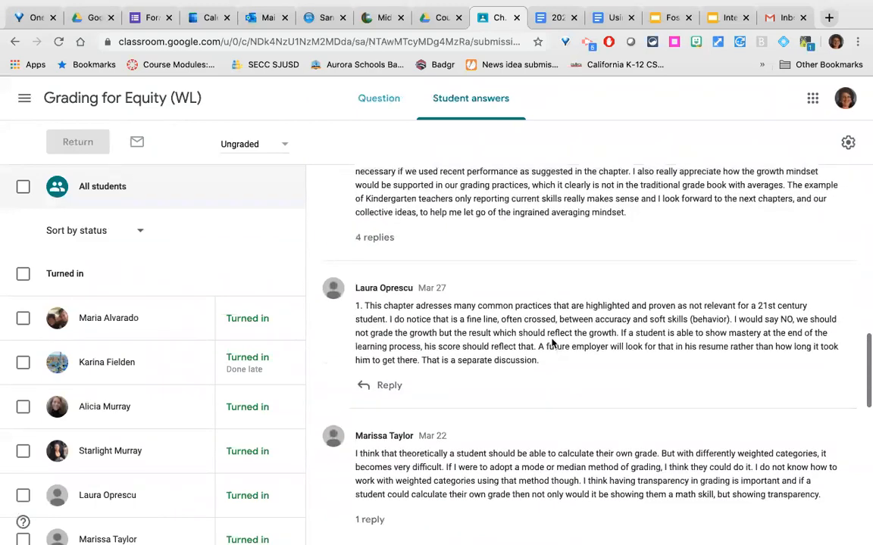
{"action": "scroll", "coordinate": [552, 342], "scroll_direction": "up", "scroll_amount": 10}
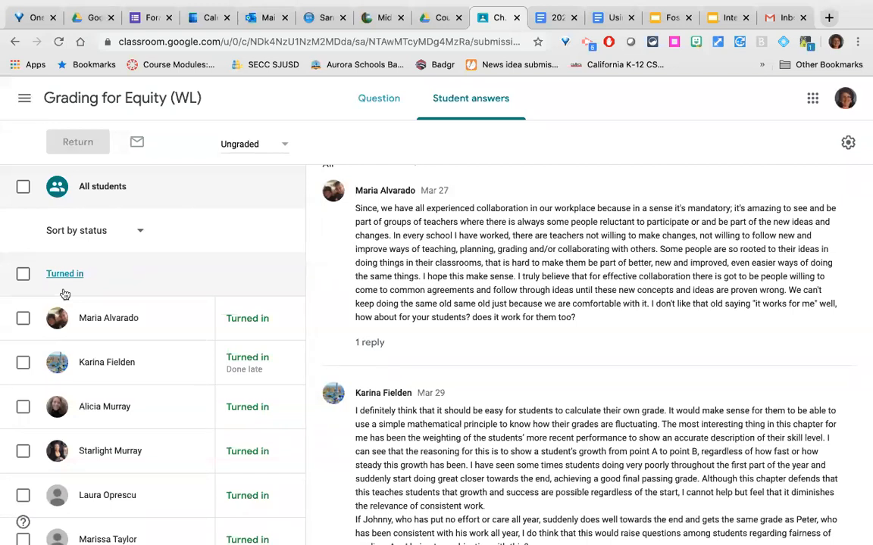
Examine the Ch. 8 student list and its Turned in, Assigned and Returned groups
{"action": "scroll", "coordinate": [174, 356], "scroll_direction": "down", "scroll_amount": 2}
{"action": "scroll", "coordinate": [175, 355], "scroll_direction": "down", "scroll_amount": 5}
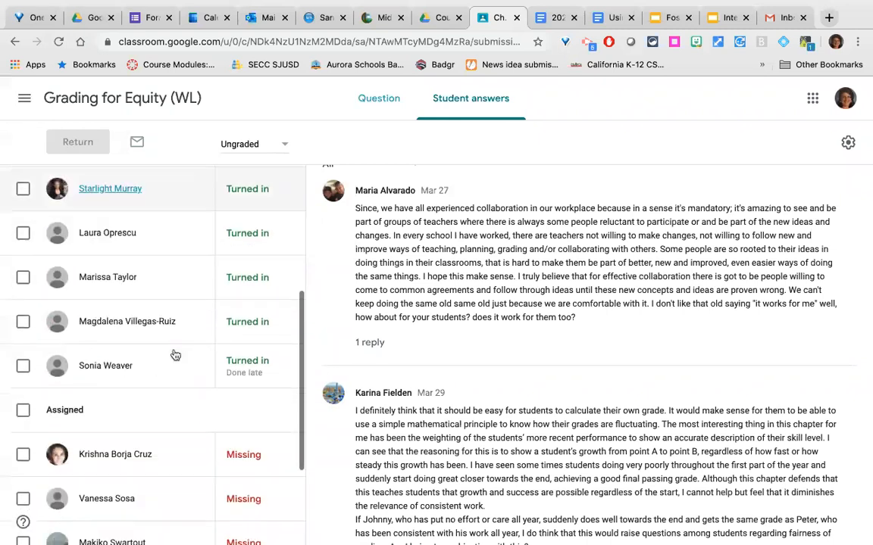
{"action": "scroll", "coordinate": [174, 355], "scroll_direction": "down", "scroll_amount": 4}
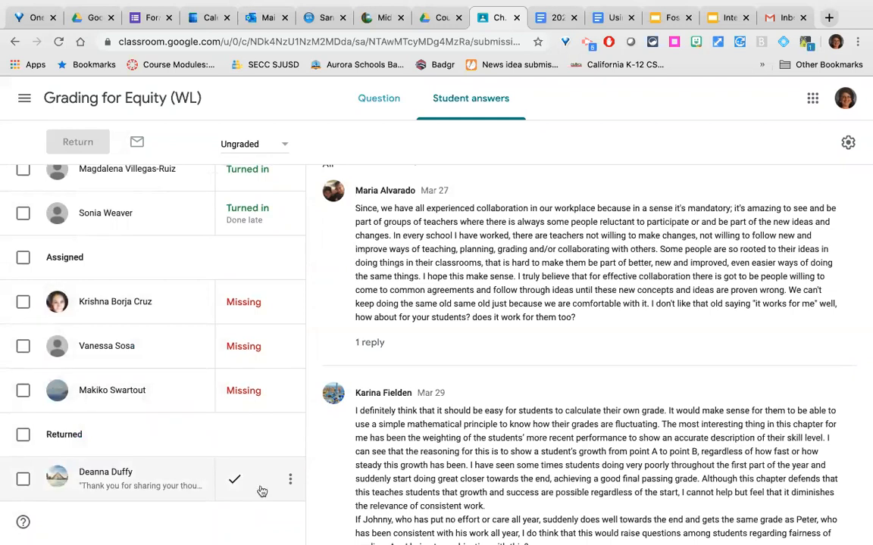
{"action": "scroll", "coordinate": [142, 358], "scroll_direction": "up", "scroll_amount": 10}
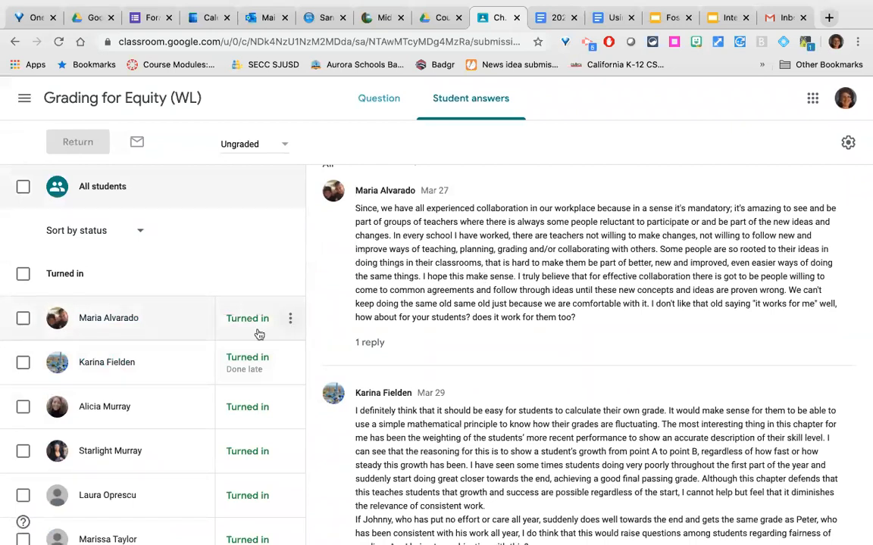
{"action": "scroll", "coordinate": [171, 379], "scroll_direction": "down", "scroll_amount": 6}
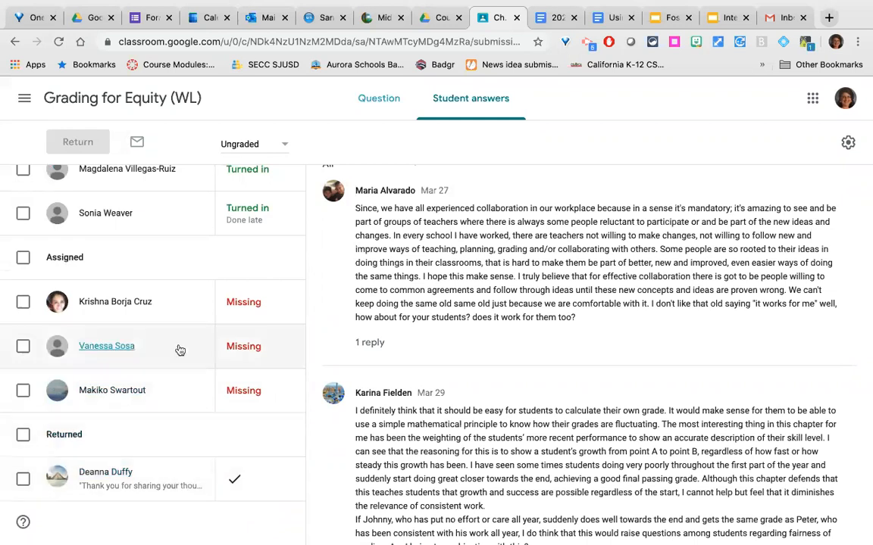
{"action": "scroll", "coordinate": [179, 350], "scroll_direction": "up", "scroll_amount": 8}
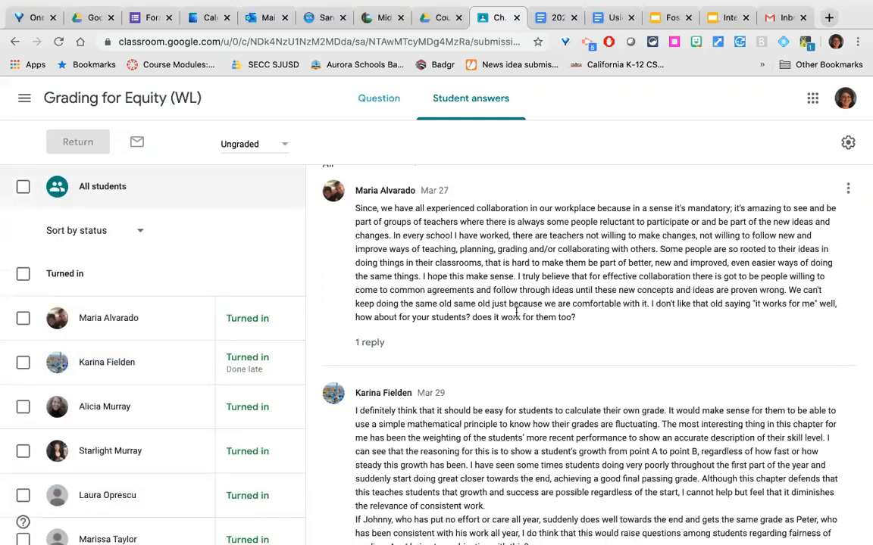
Review the first Ch. 8 answers and check the action offered for the first turned-in student
{"action": "scroll", "coordinate": [516, 312], "scroll_direction": "down", "scroll_amount": 1}
{"action": "scroll", "coordinate": [516, 312], "scroll_direction": "up", "scroll_amount": 1}
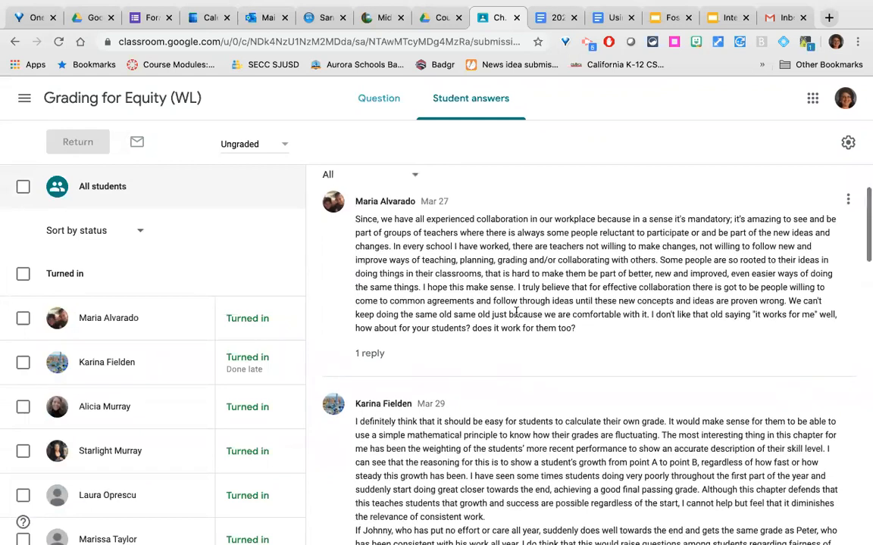
{"action": "scroll", "coordinate": [516, 312], "scroll_direction": "up", "scroll_amount": 2}
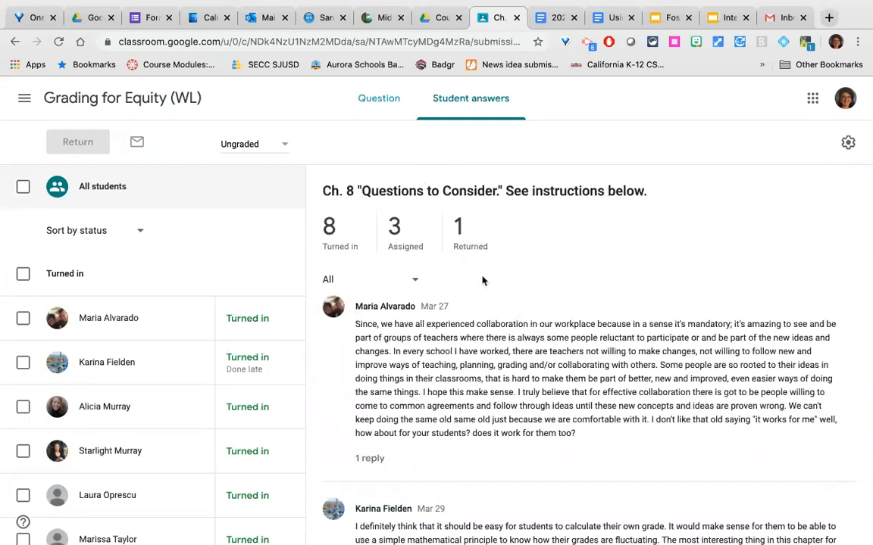
{"action": "scroll", "coordinate": [584, 395], "scroll_direction": "down", "scroll_amount": 1}
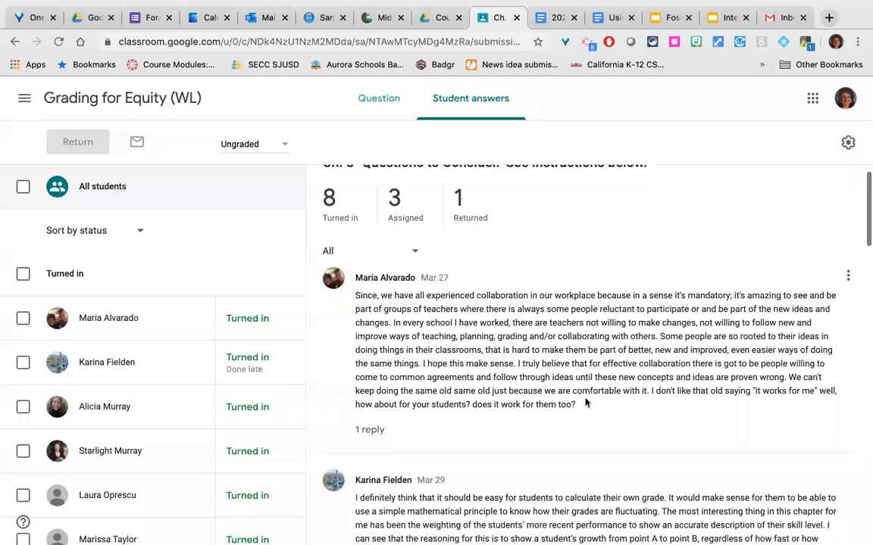
{"action": "scroll", "coordinate": [585, 404], "scroll_direction": "down", "scroll_amount": 3}
{"action": "scroll", "coordinate": [584, 403], "scroll_direction": "down", "scroll_amount": 1}
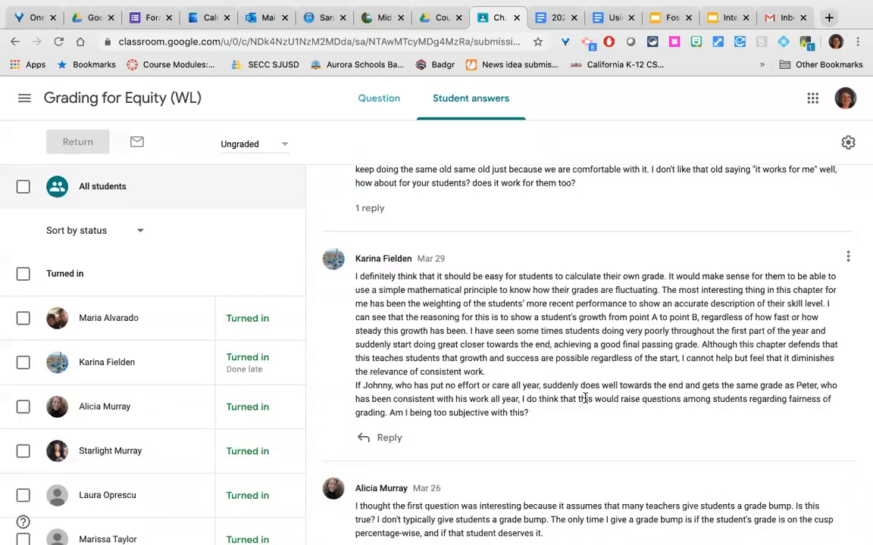
{"action": "left_click", "coordinate": [291, 318]}
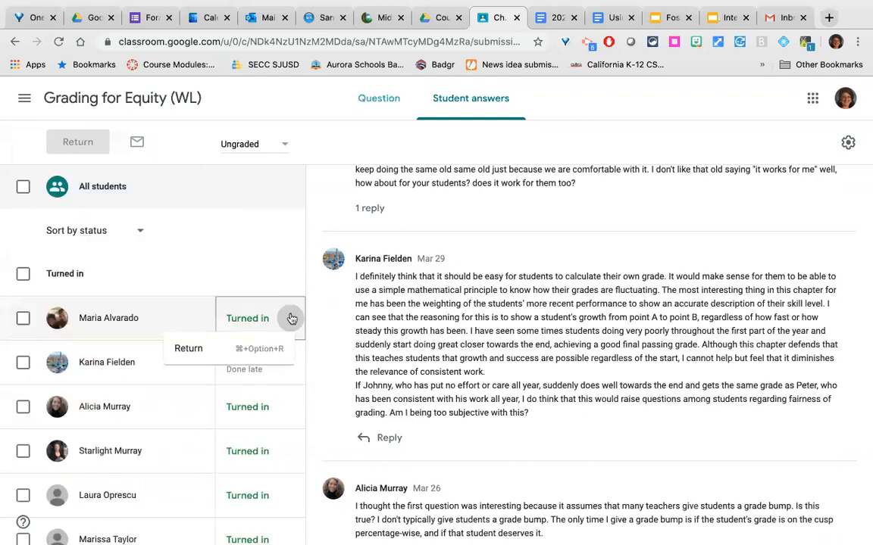
{"action": "left_click", "coordinate": [455, 369]}
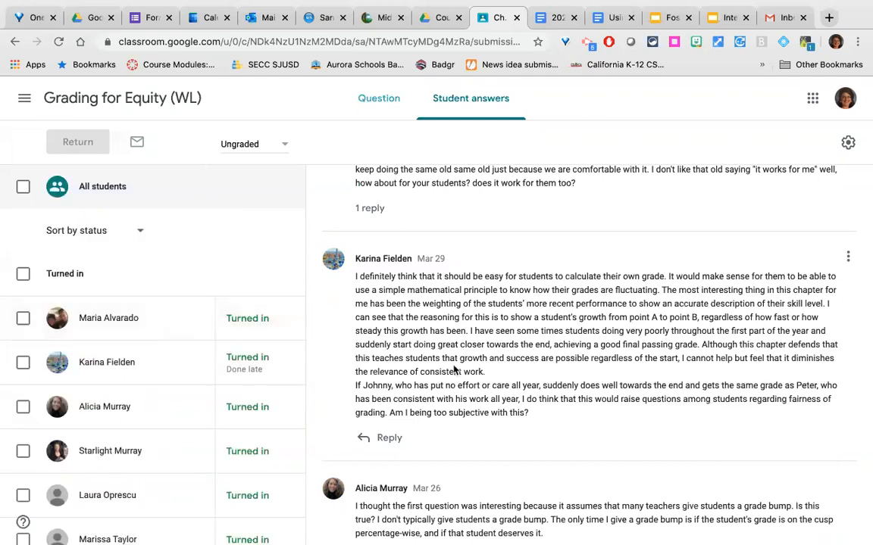
{"action": "scroll", "coordinate": [492, 375], "scroll_direction": "down", "scroll_amount": 1}
{"action": "scroll", "coordinate": [493, 375], "scroll_direction": "up", "scroll_amount": 4}
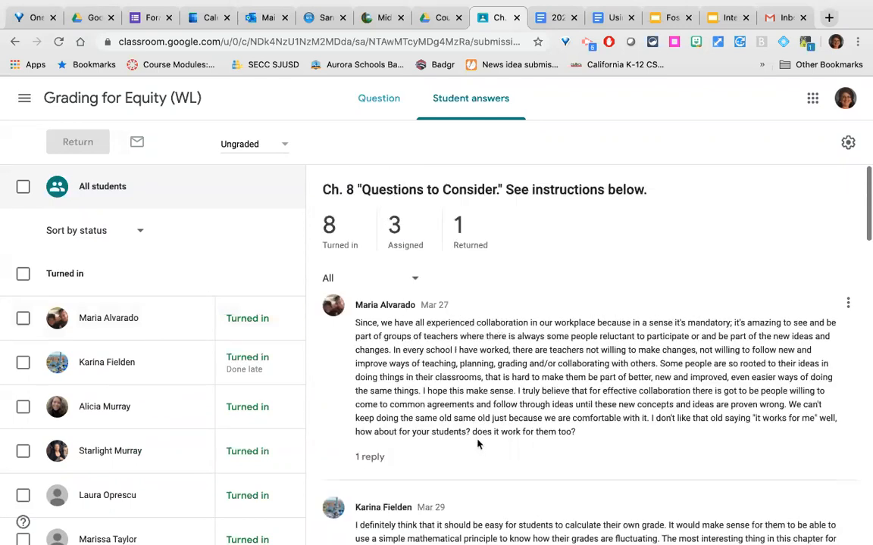
Expand the reply to the first Ch. 8 answer and open a blank class comment beneath it
{"action": "left_click", "coordinate": [381, 455]}
{"action": "scroll", "coordinate": [502, 433], "scroll_direction": "down", "scroll_amount": 1}
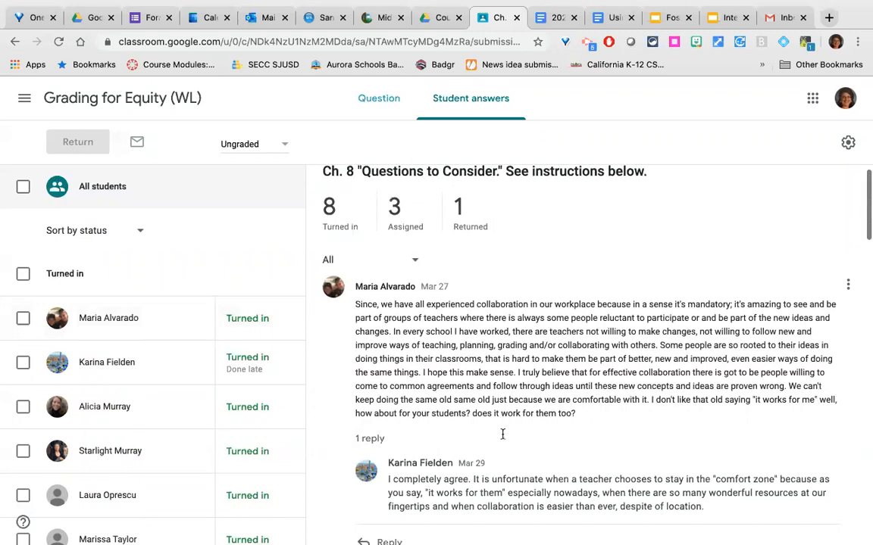
{"action": "scroll", "coordinate": [502, 434], "scroll_direction": "down", "scroll_amount": 4}
{"action": "left_click", "coordinate": [391, 287]}
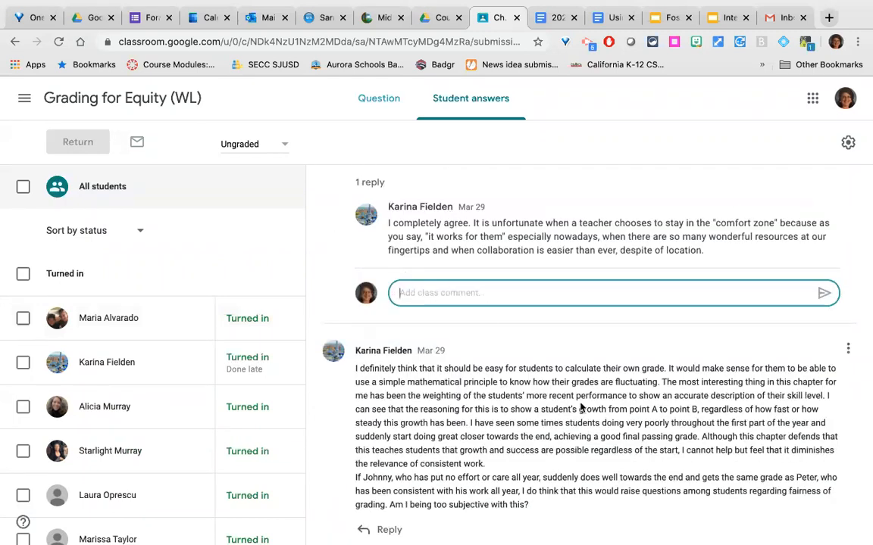
Examine the remaining Ch. 8 answers down to the last turned-in response
{"action": "scroll", "coordinate": [580, 407], "scroll_direction": "down", "scroll_amount": 4}
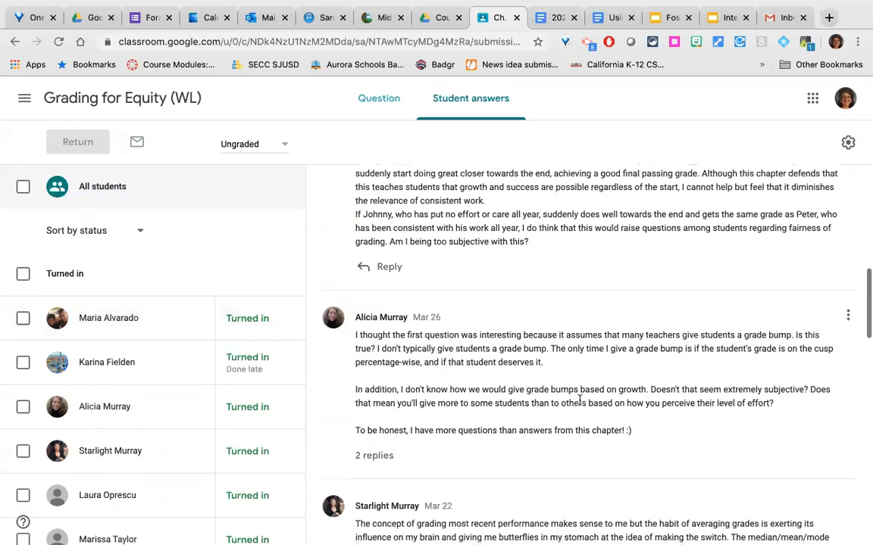
{"action": "scroll", "coordinate": [580, 399], "scroll_direction": "down", "scroll_amount": 1}
{"action": "scroll", "coordinate": [579, 400], "scroll_direction": "down", "scroll_amount": 4}
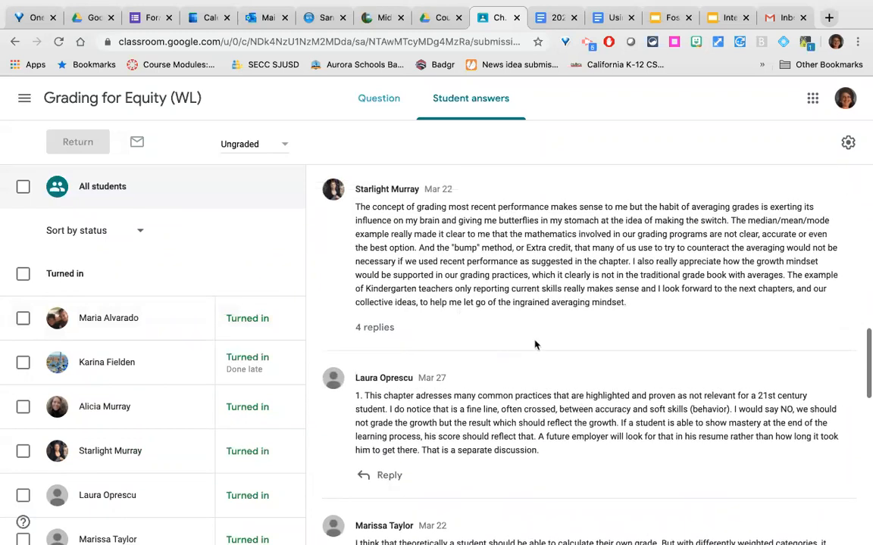
{"action": "scroll", "coordinate": [565, 350], "scroll_direction": "down", "scroll_amount": 1}
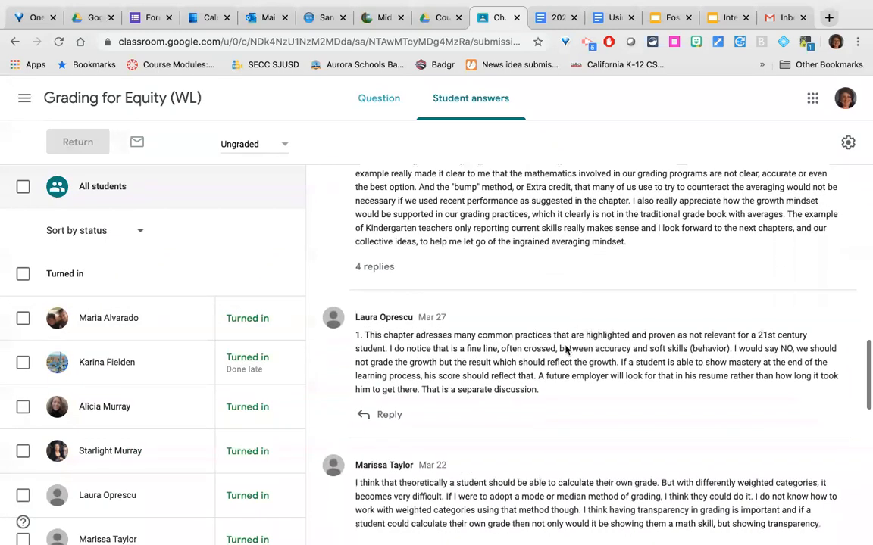
{"action": "scroll", "coordinate": [490, 345], "scroll_direction": "down", "scroll_amount": 6}
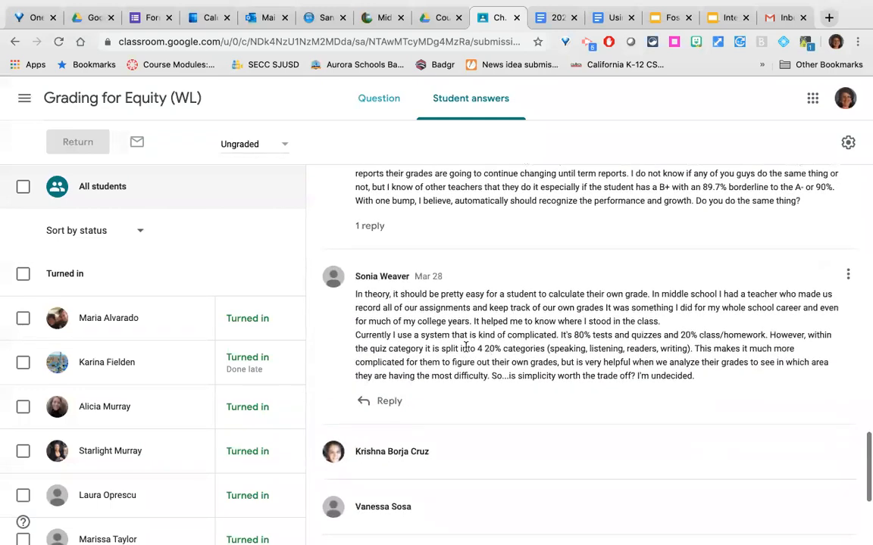
{"action": "scroll", "coordinate": [489, 348], "scroll_direction": "up", "scroll_amount": 4}
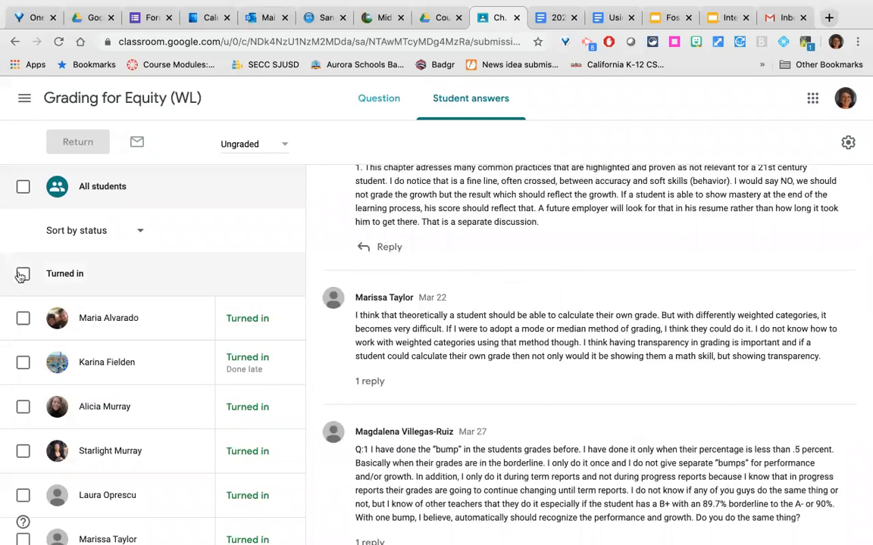
Select all students in the Turned in group of the Ch. 8 question
{"action": "left_click", "coordinate": [23, 274]}
{"action": "scroll", "coordinate": [144, 359], "scroll_direction": "down", "scroll_amount": 1}
{"action": "scroll", "coordinate": [145, 359], "scroll_direction": "down", "scroll_amount": 3}
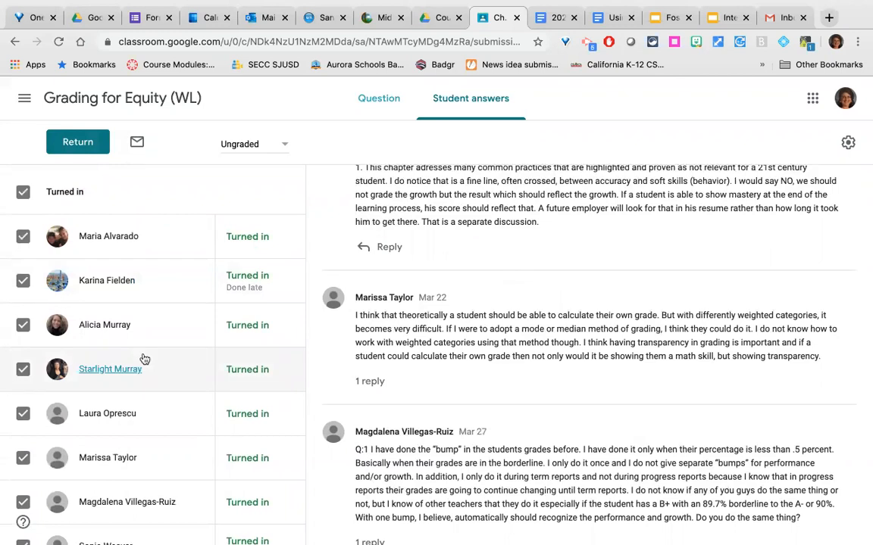
{"action": "left_click", "coordinate": [23, 194]}
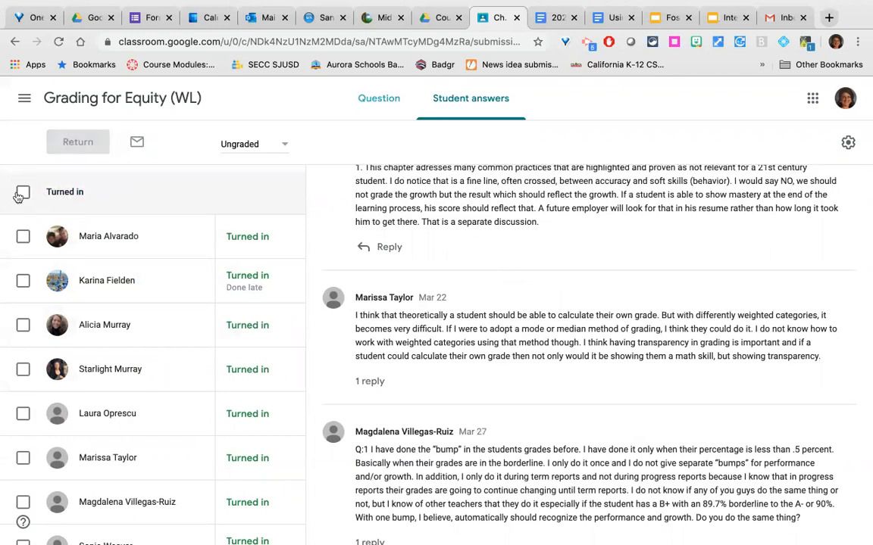
{"action": "left_click", "coordinate": [23, 194]}
{"action": "scroll", "coordinate": [84, 288], "scroll_direction": "down", "scroll_amount": 4}
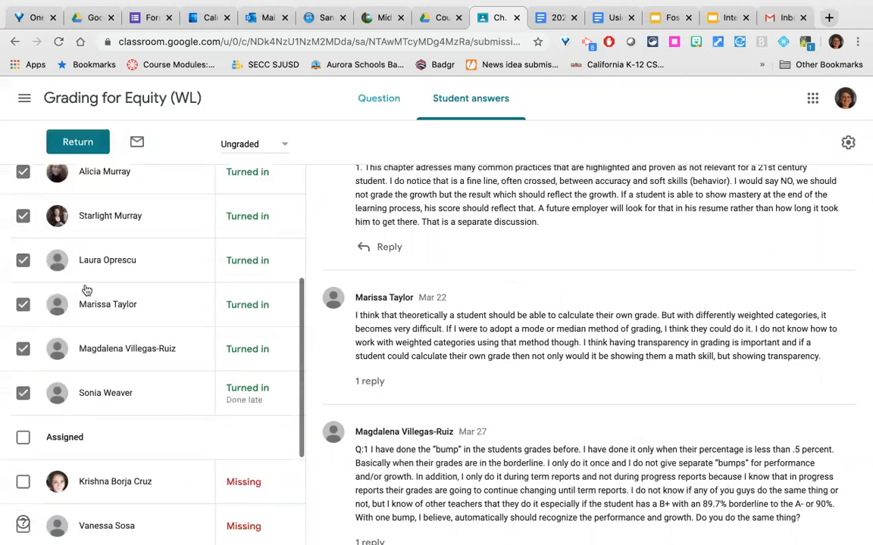
{"action": "scroll", "coordinate": [86, 290], "scroll_direction": "up", "scroll_amount": 4}
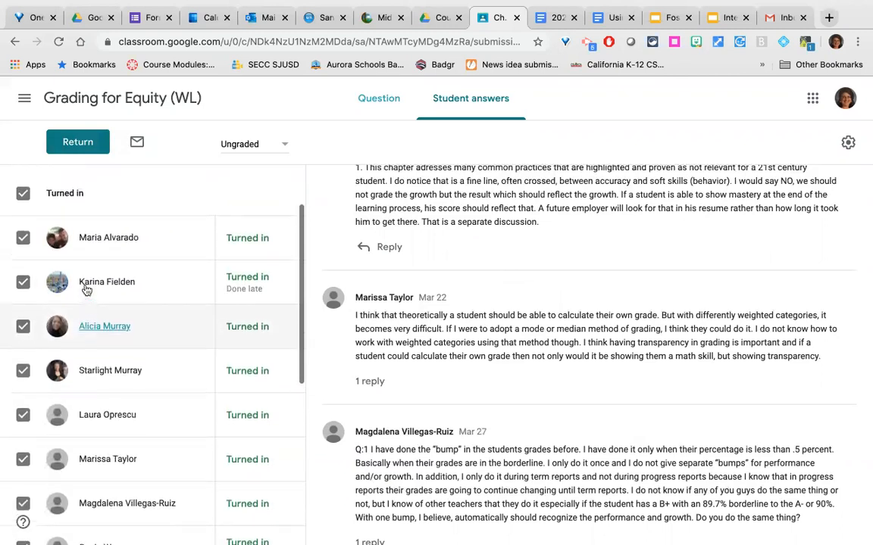
Deselect one student in the Turned in group and select that student again
{"action": "scroll", "coordinate": [33, 403], "scroll_direction": "down", "scroll_amount": 2}
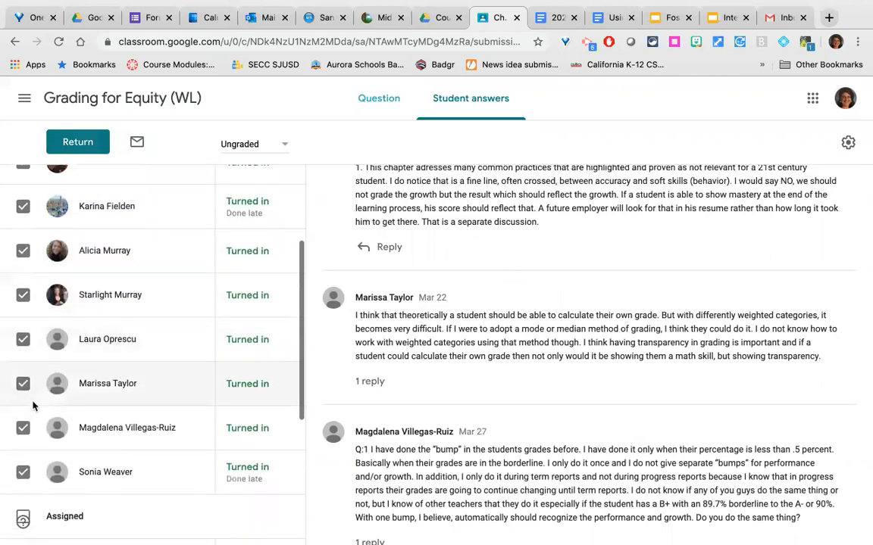
{"action": "left_click", "coordinate": [22, 386]}
{"action": "left_click", "coordinate": [22, 386]}
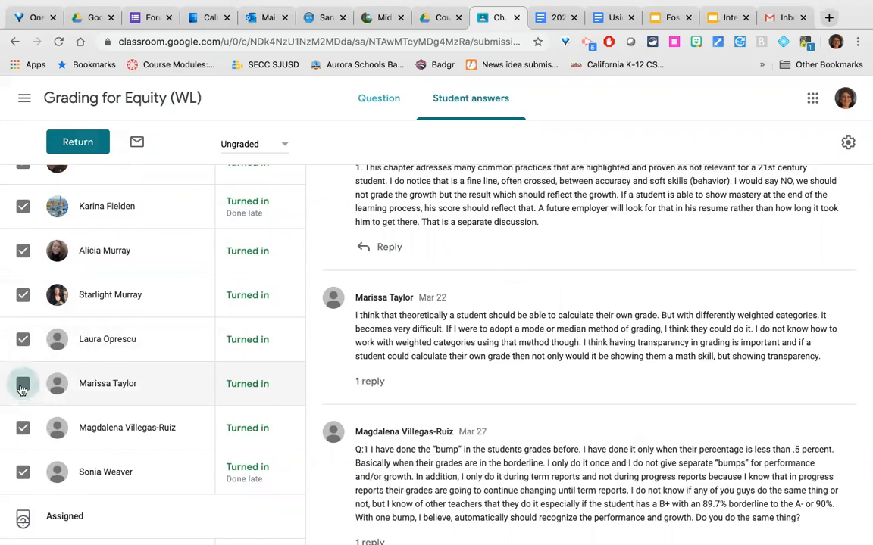
Return the selected Ch. 8 answers to the eight students with the private comment "thank you for participating in this discussion"
{"action": "left_click", "coordinate": [66, 144]}
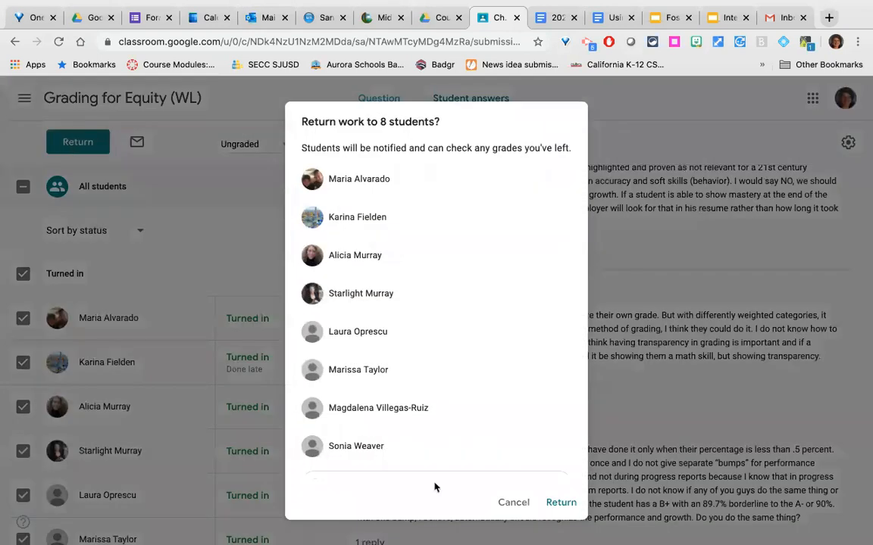
{"action": "scroll", "coordinate": [468, 479], "scroll_direction": "down", "scroll_amount": 1}
{"action": "left_click", "coordinate": [444, 465]}
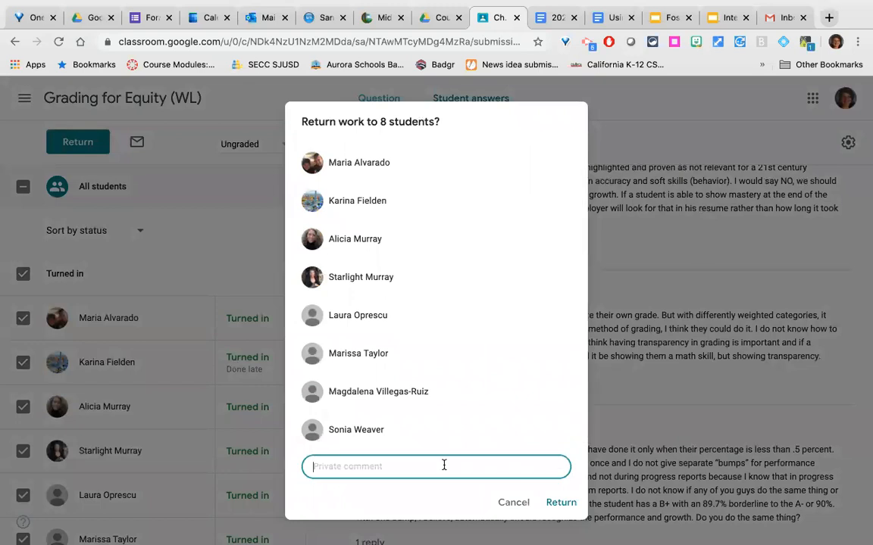
{"action": "type", "text": "thank you for paar"}
{"action": "key", "text": "BackSpace"}
{"action": "type", "text": "rticipating in this discussion"}
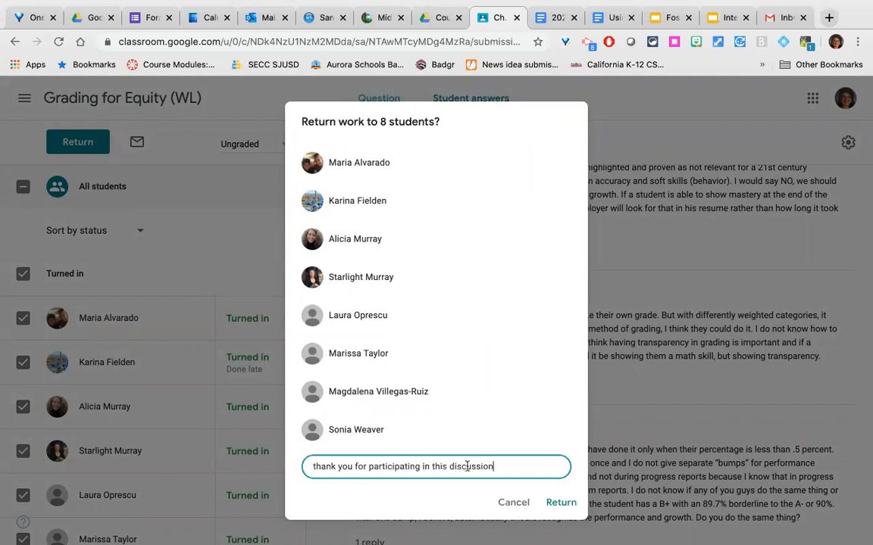
{"action": "left_click", "coordinate": [569, 504]}
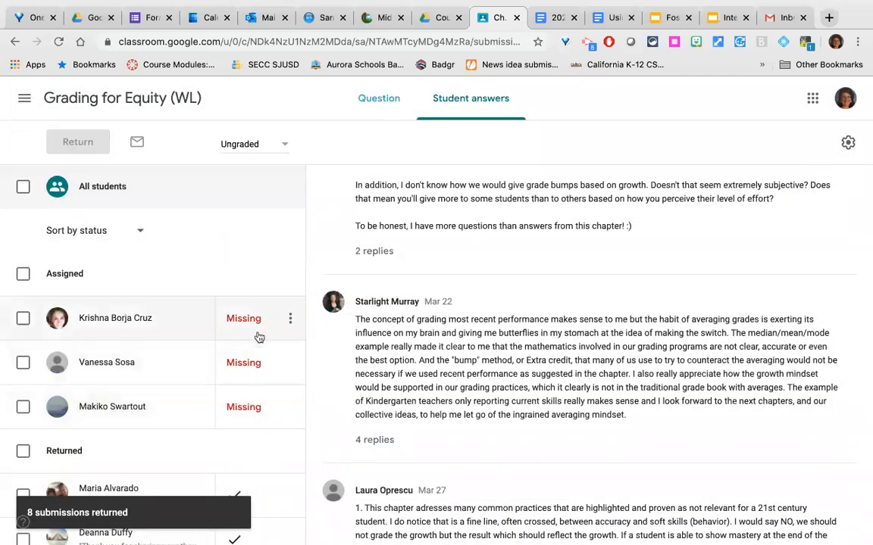
Check the returned students, open a blank private comment for each of the first two missing students, and return to all answers
{"action": "scroll", "coordinate": [235, 405], "scroll_direction": "down", "scroll_amount": 1}
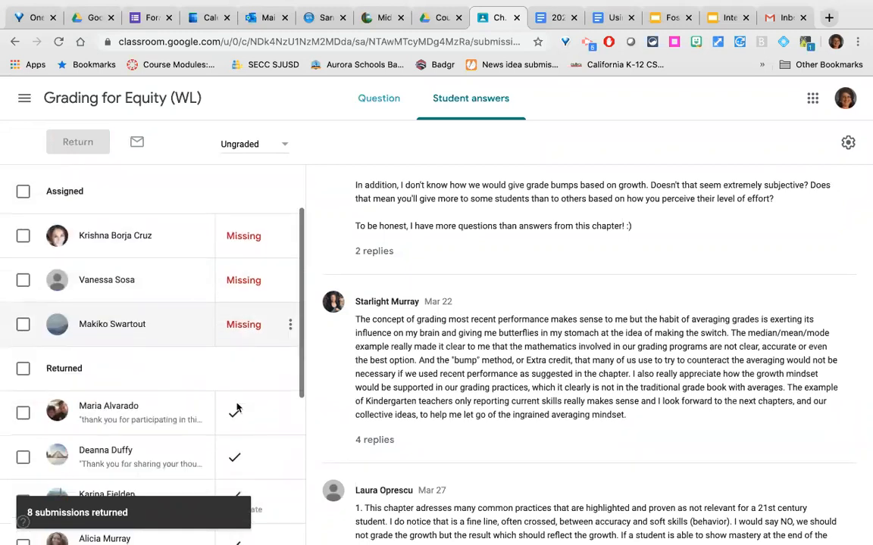
{"action": "scroll", "coordinate": [199, 275], "scroll_direction": "down", "scroll_amount": 2}
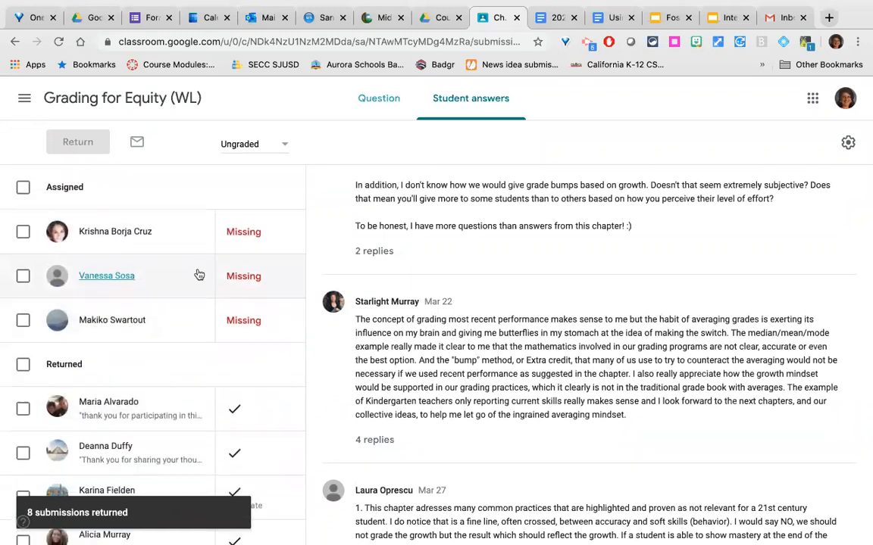
{"action": "scroll", "coordinate": [198, 274], "scroll_direction": "down", "scroll_amount": 2}
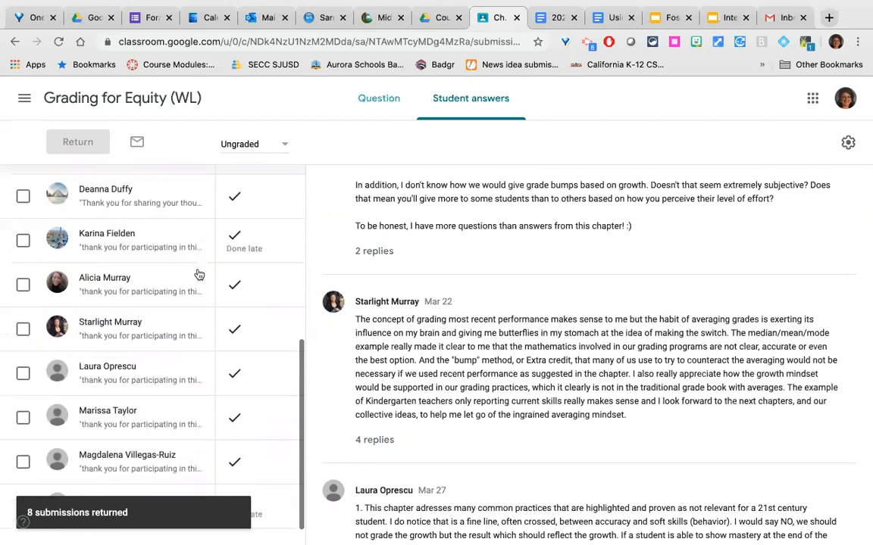
{"action": "scroll", "coordinate": [198, 274], "scroll_direction": "up", "scroll_amount": 5}
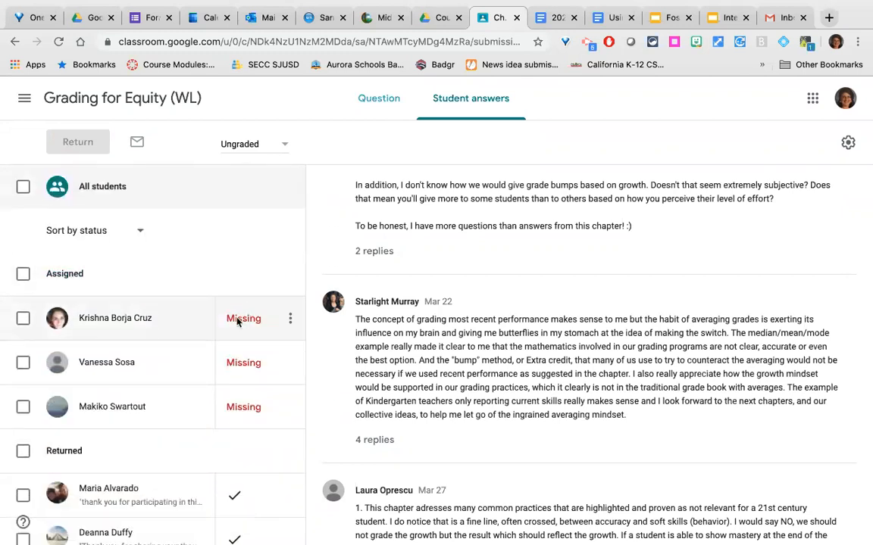
{"action": "left_click", "coordinate": [142, 327]}
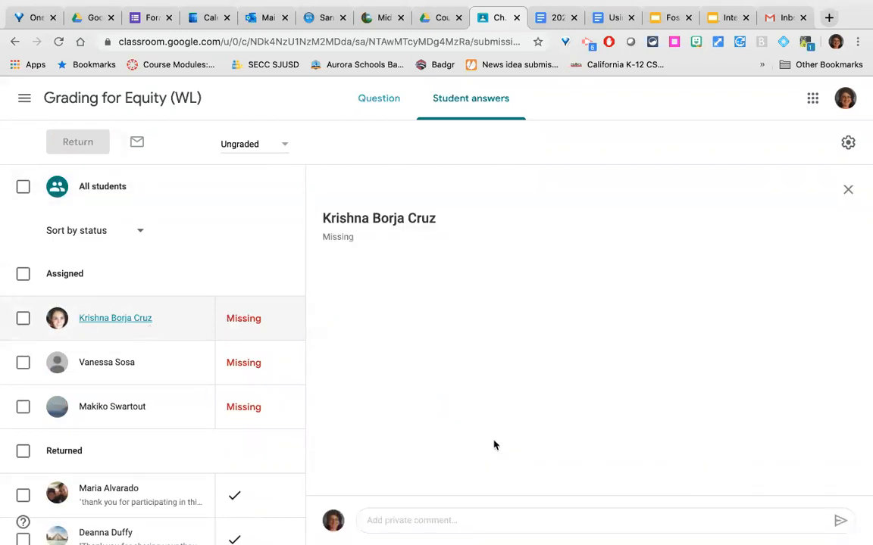
{"action": "left_click", "coordinate": [448, 520]}
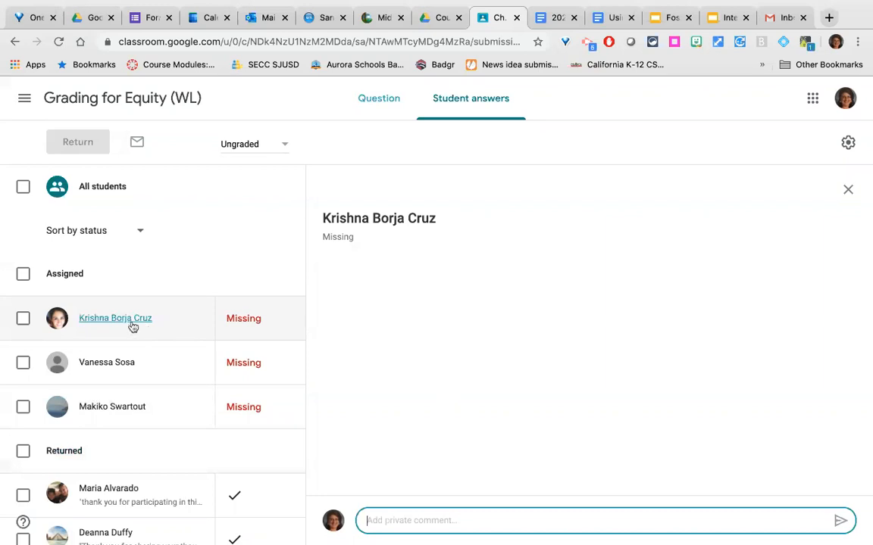
{"action": "left_click", "coordinate": [119, 365]}
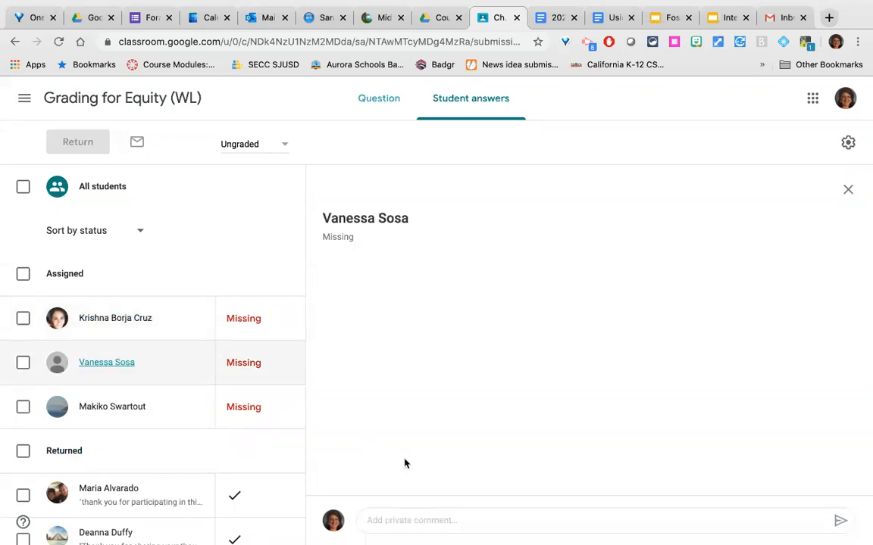
{"action": "left_click", "coordinate": [399, 523]}
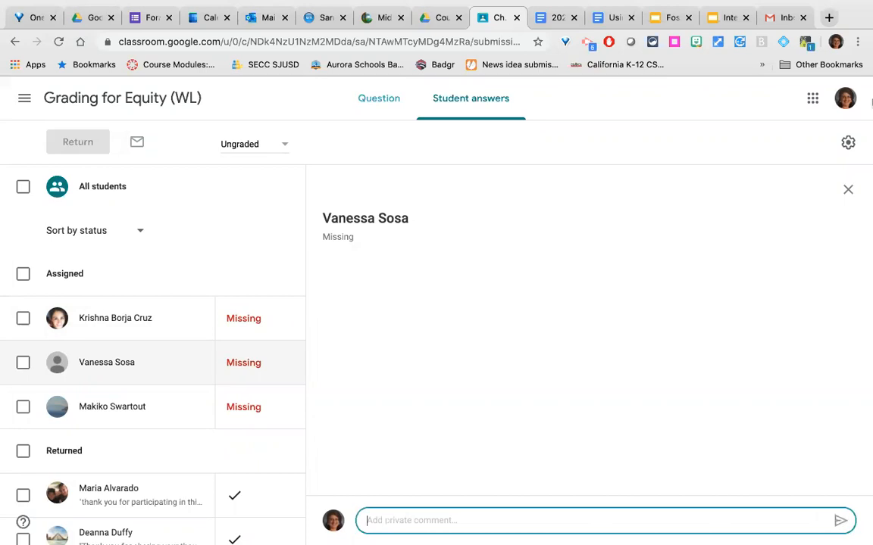
{"action": "left_click", "coordinate": [849, 189]}
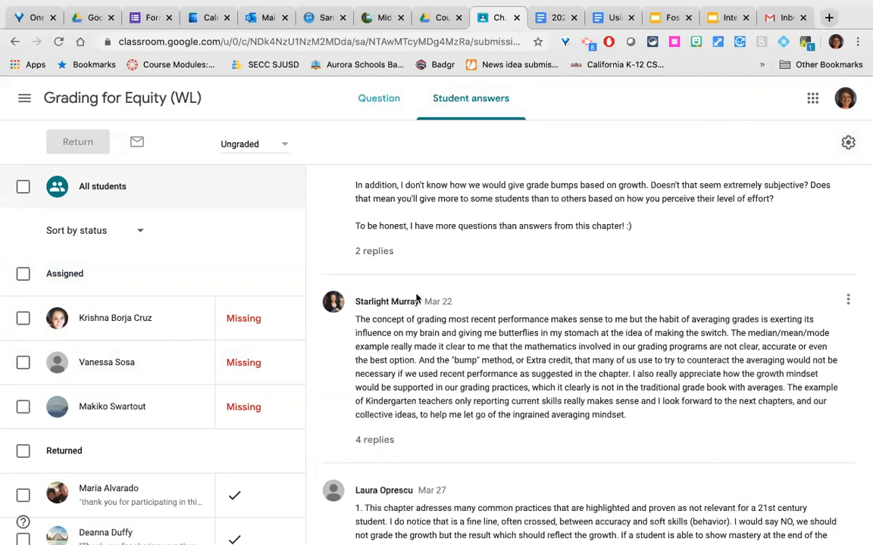
Open the student work for "Attend the orientation" from the class gradebook and display its grade export options
{"action": "left_click", "coordinate": [115, 113]}
{"action": "left_click", "coordinate": [531, 103]}
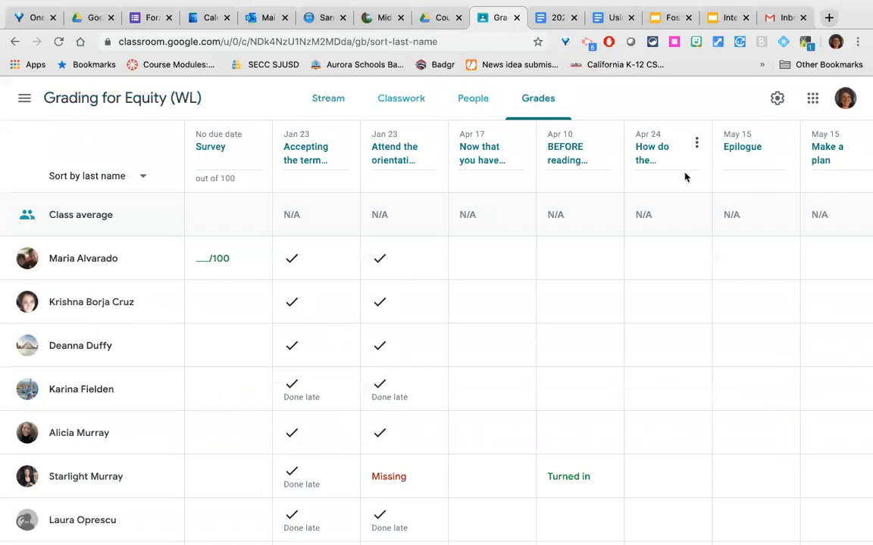
{"action": "left_click", "coordinate": [382, 151]}
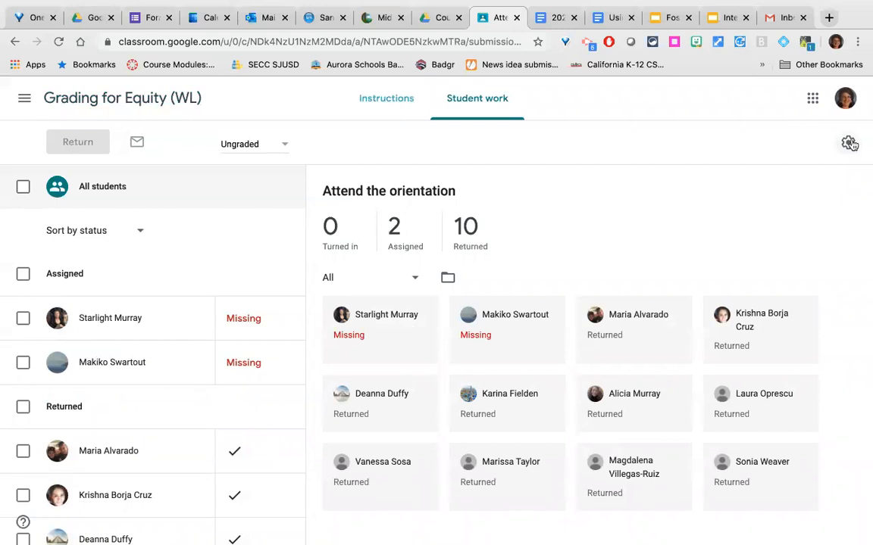
{"action": "left_click", "coordinate": [849, 143]}
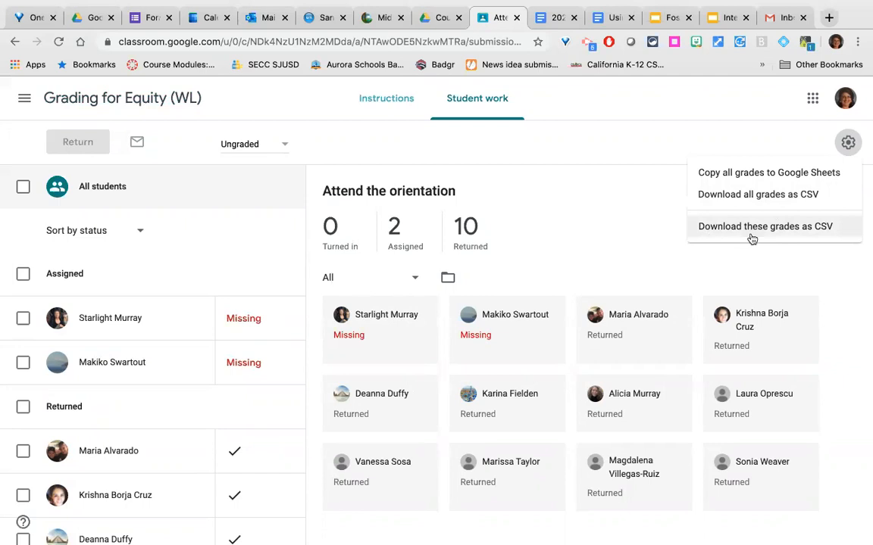
Go back to the class gradebook, open the answers to the "Accepting the terms" question and display the grade export options
{"action": "left_click", "coordinate": [146, 103]}
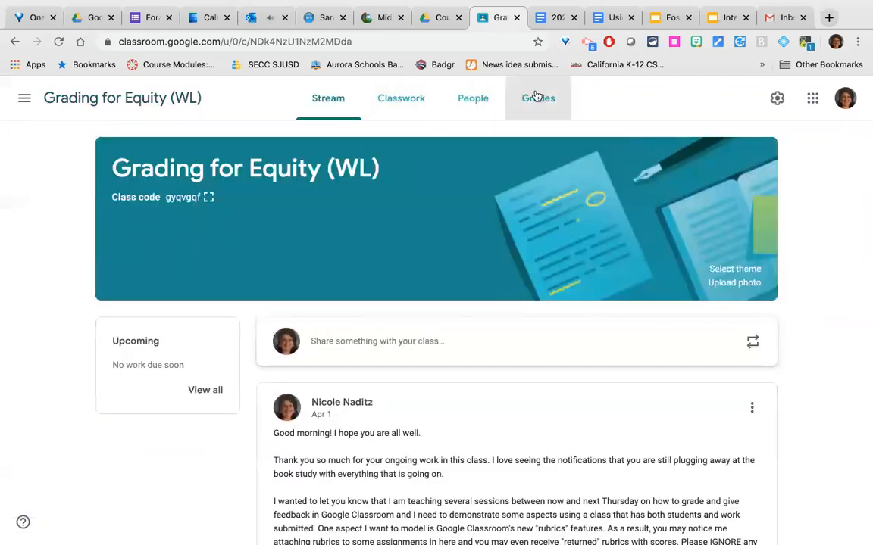
{"action": "left_click", "coordinate": [535, 97]}
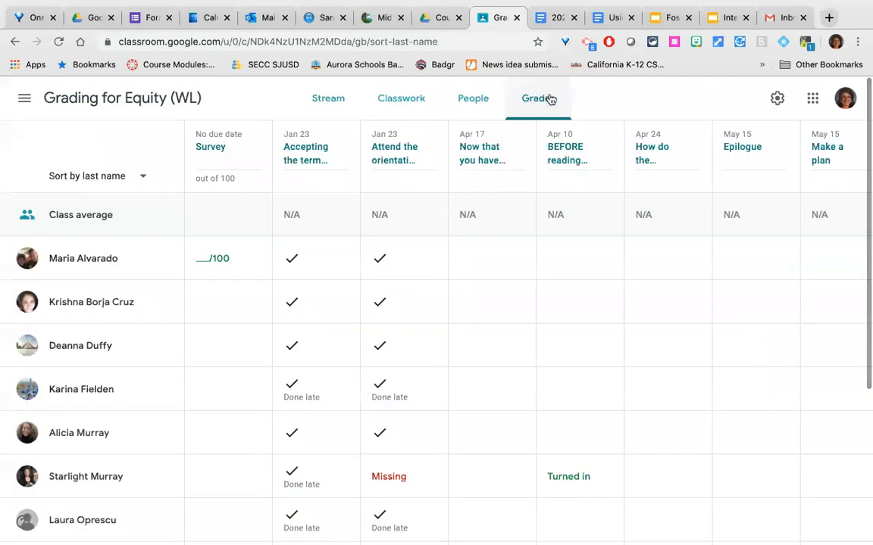
{"action": "left_click", "coordinate": [307, 161]}
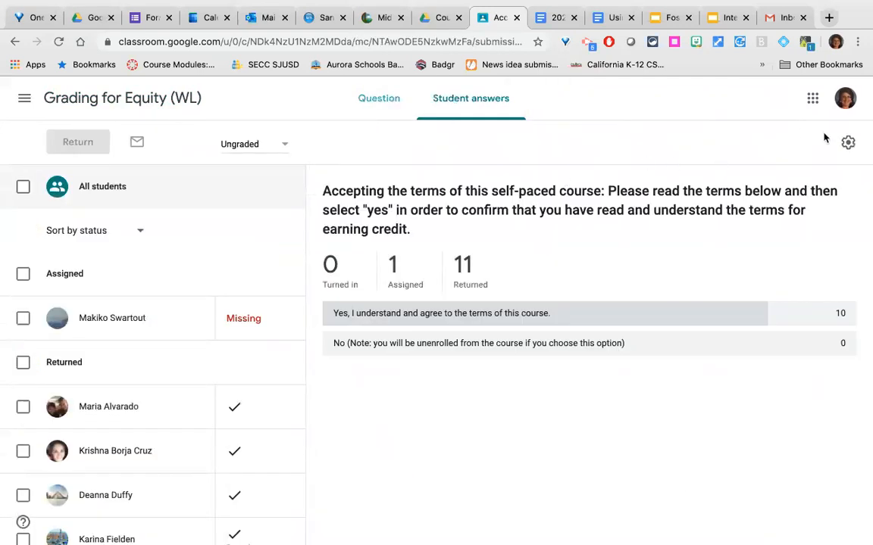
{"action": "left_click", "coordinate": [848, 143]}
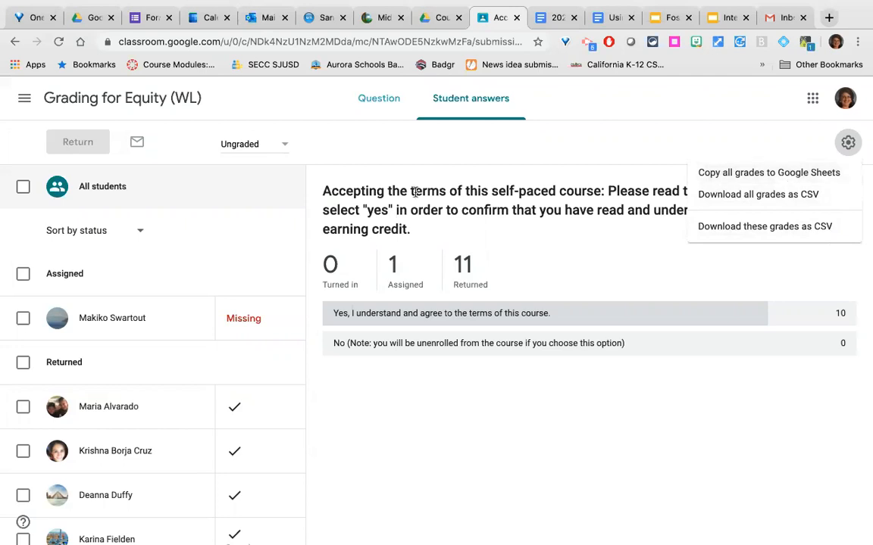
Return to the class gradebook and open the student work for the "What do students think?" assignment due Mar 6
{"action": "left_click", "coordinate": [134, 108]}
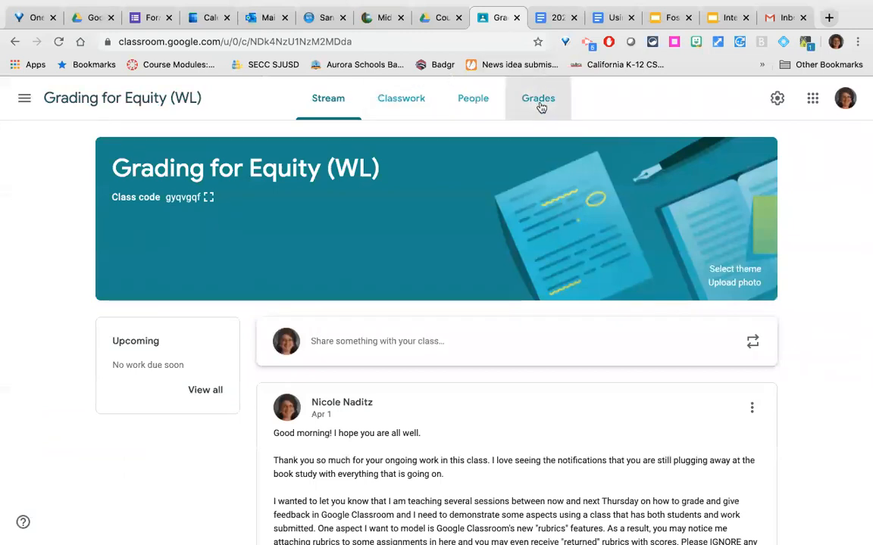
{"action": "left_click", "coordinate": [539, 104]}
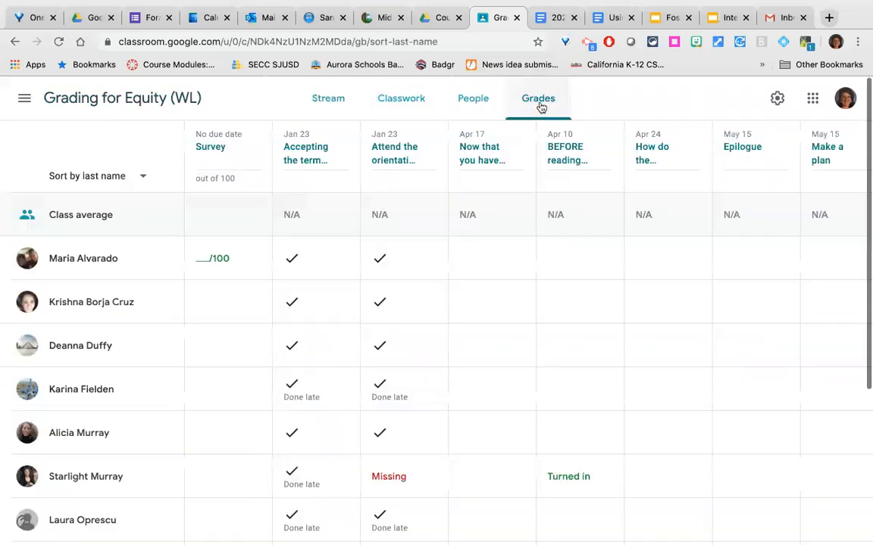
{"action": "scroll", "coordinate": [723, 314], "scroll_direction": "right", "scroll_amount": 10}
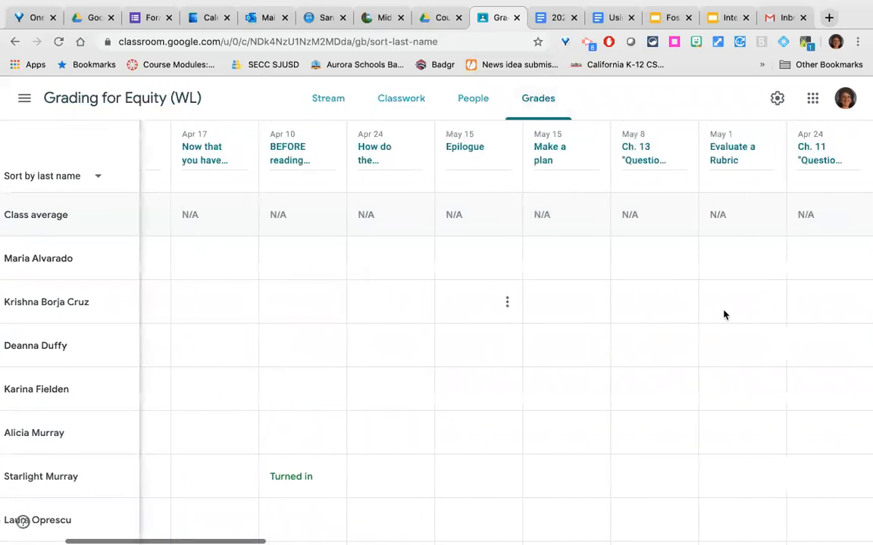
{"action": "scroll", "coordinate": [722, 315], "scroll_direction": "right", "scroll_amount": 10}
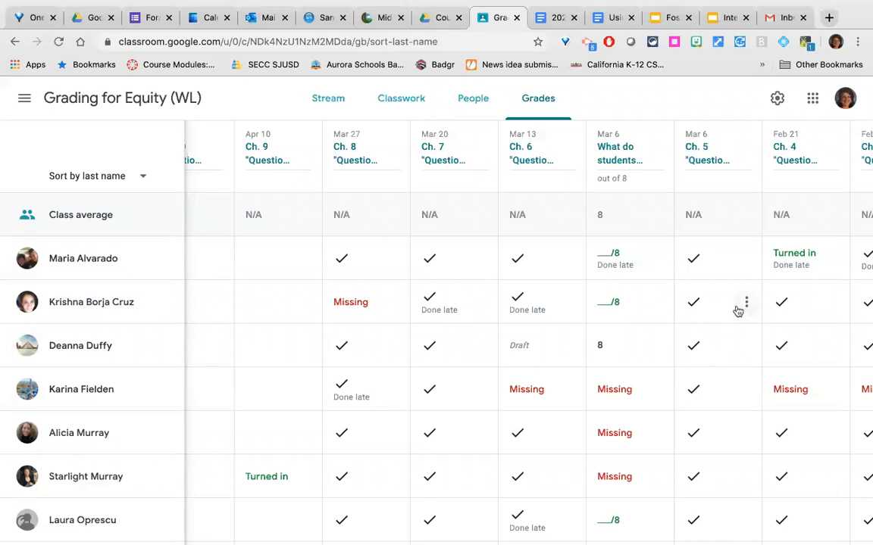
{"action": "scroll", "coordinate": [734, 312], "scroll_direction": "right", "scroll_amount": 4}
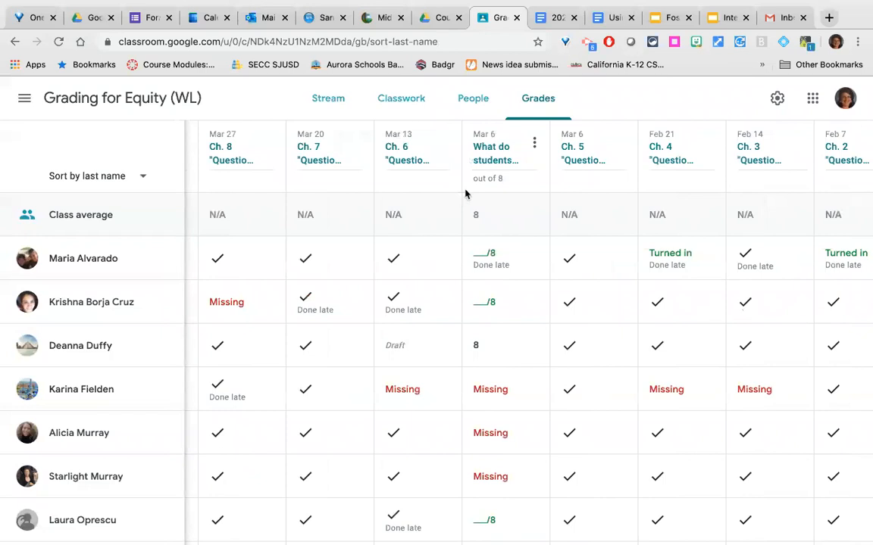
{"action": "left_click", "coordinate": [480, 159]}
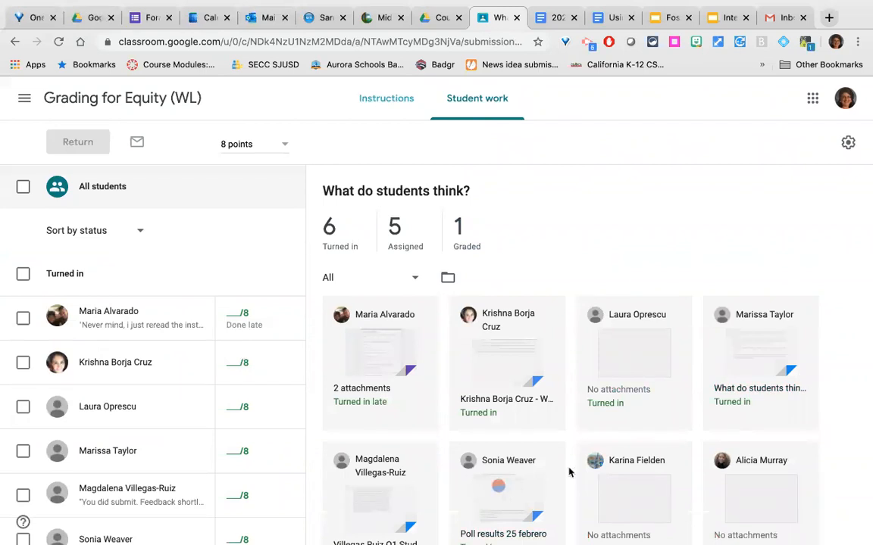
Look through the "What do students think?" submissions and open the second student's turned-in document for grading
{"action": "scroll", "coordinate": [569, 473], "scroll_direction": "down", "scroll_amount": 2}
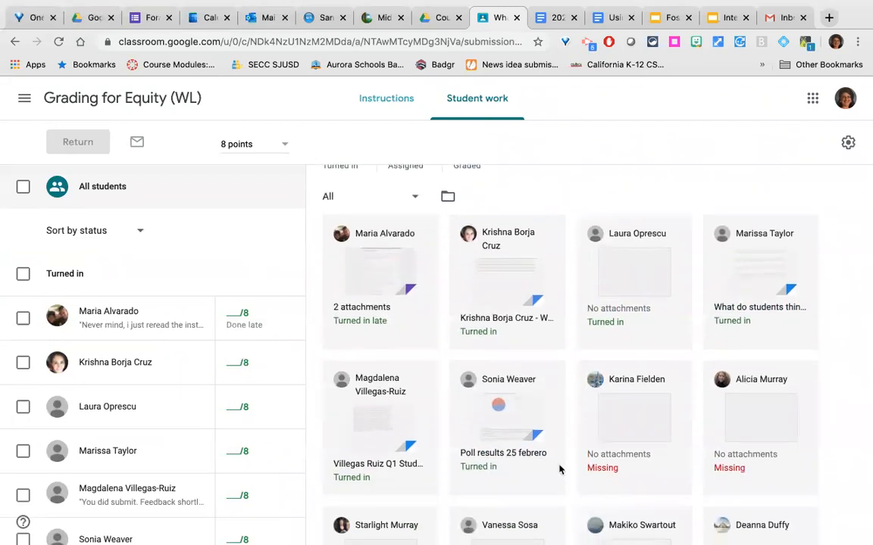
{"action": "scroll", "coordinate": [552, 466], "scroll_direction": "up", "scroll_amount": 2}
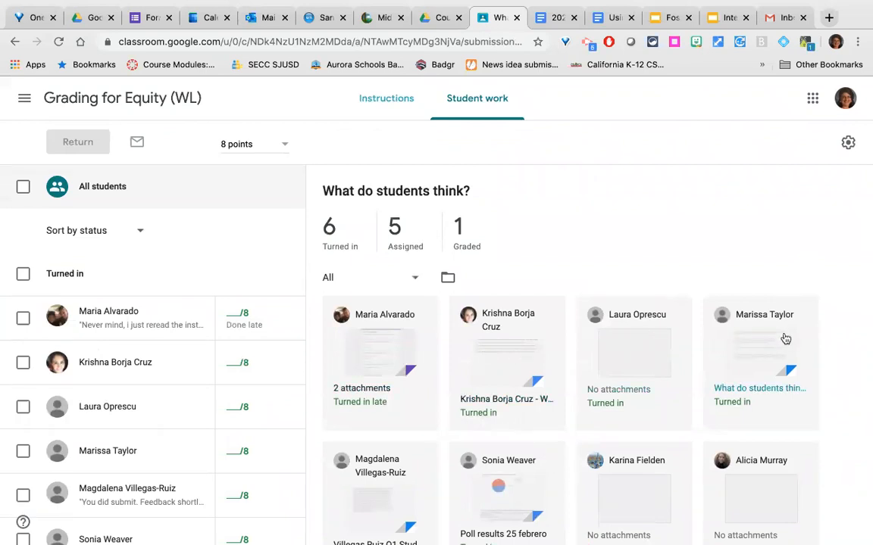
{"action": "scroll", "coordinate": [752, 371], "scroll_direction": "down", "scroll_amount": 1}
{"action": "scroll", "coordinate": [750, 373], "scroll_direction": "down", "scroll_amount": 1}
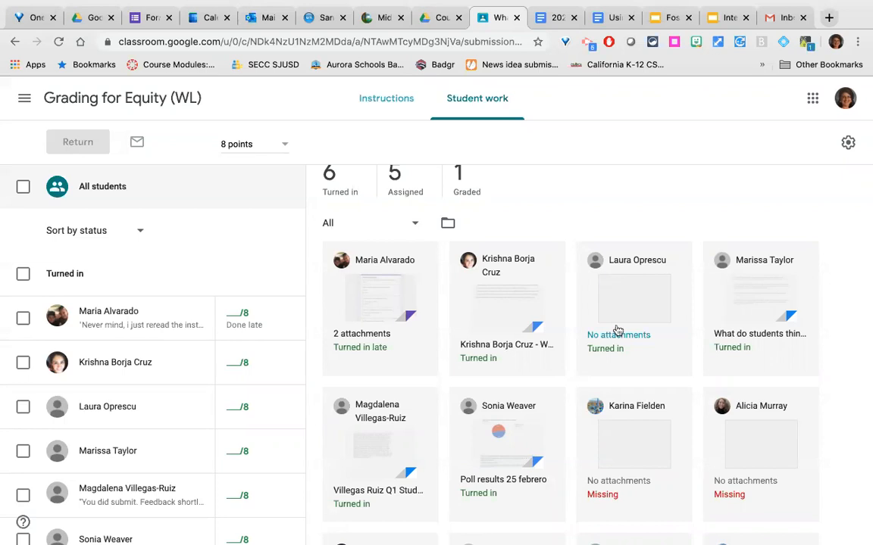
{"action": "left_click", "coordinate": [495, 301]}
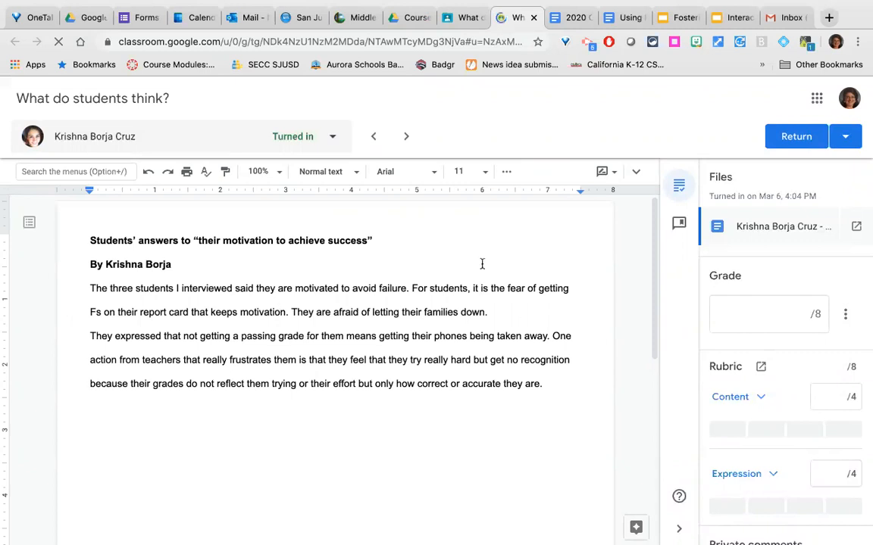
Expand the grading view's student list and sort it by first name, by status, and finally by last name
{"action": "left_click", "coordinate": [316, 139]}
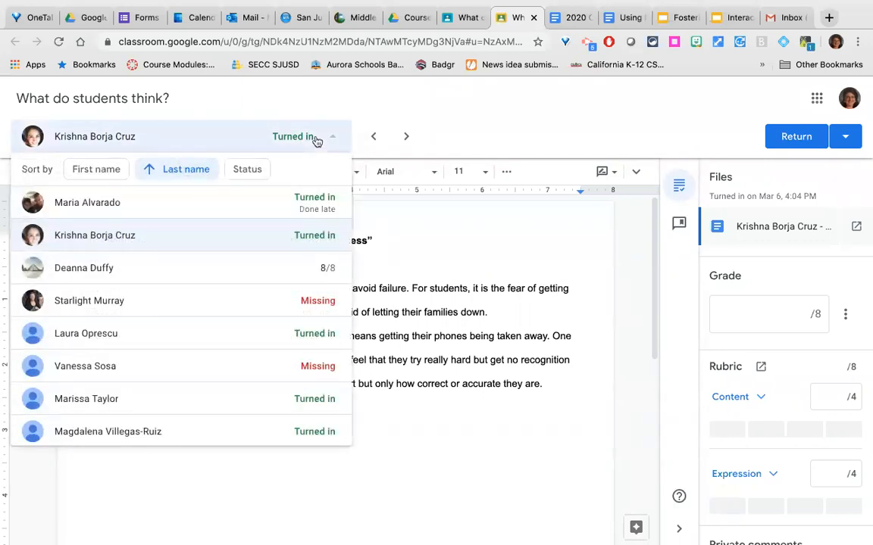
{"action": "left_click", "coordinate": [103, 173]}
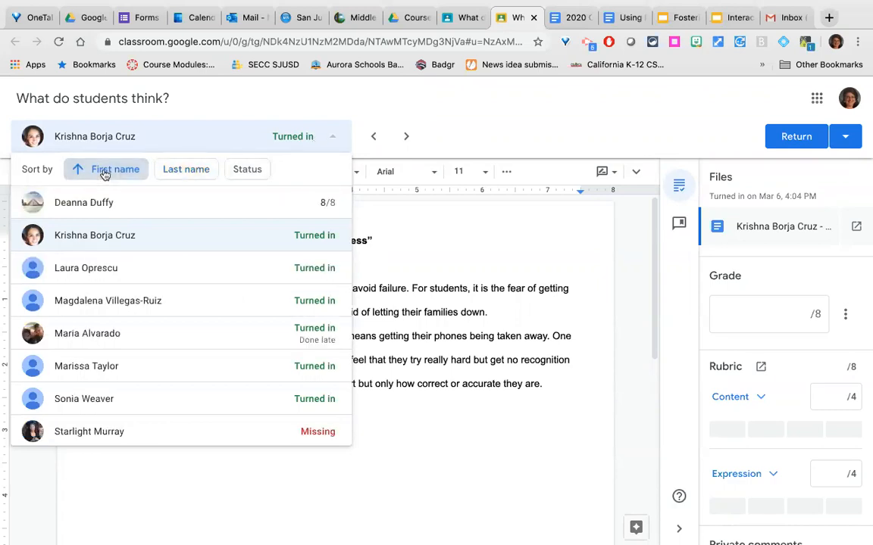
{"action": "left_click", "coordinate": [175, 173]}
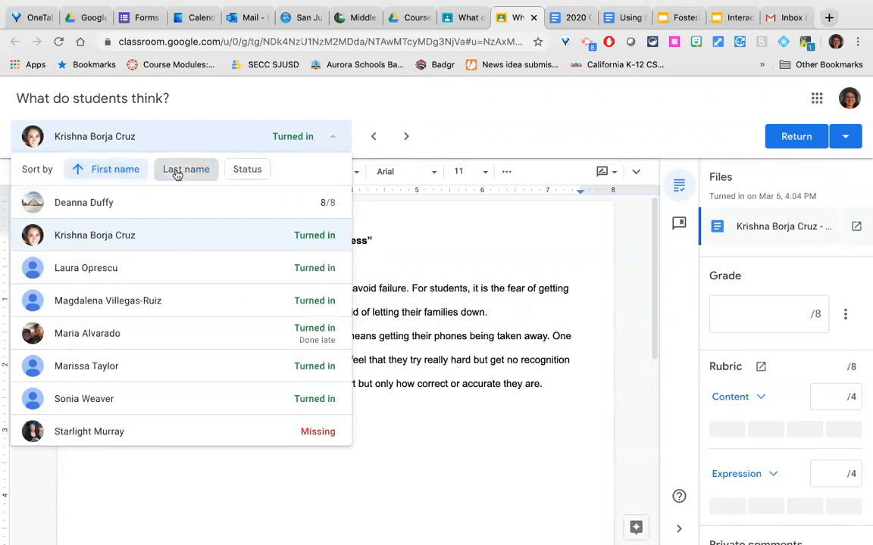
{"action": "left_click", "coordinate": [243, 170]}
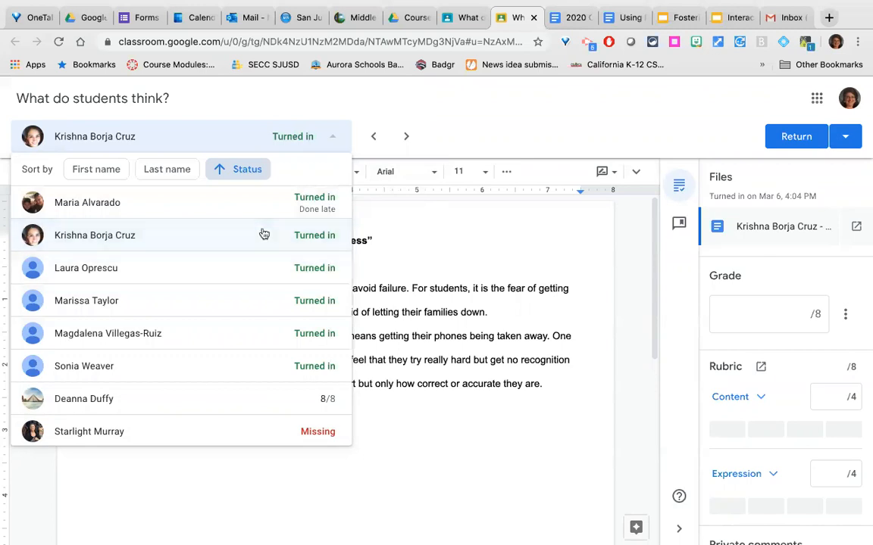
{"action": "left_click", "coordinate": [159, 176]}
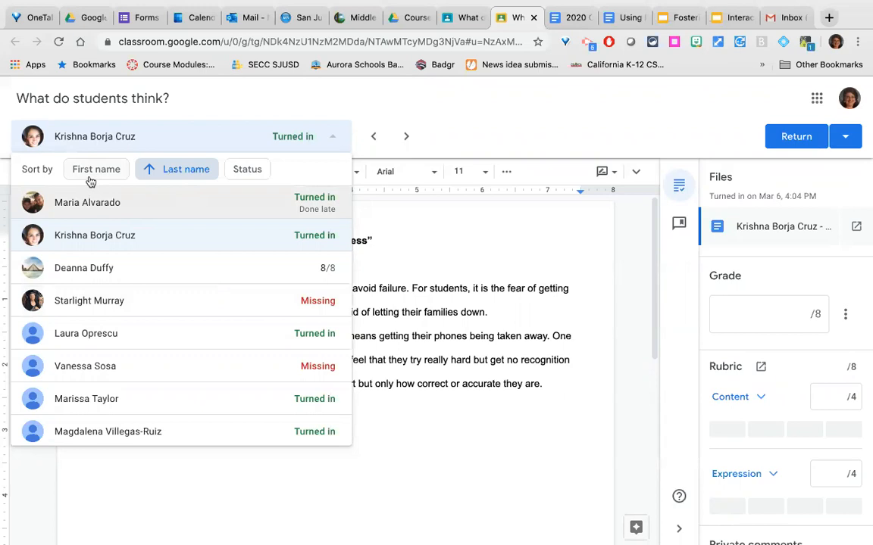
Re-sort the student list by status, by first name and finally by last name, and collapse the list
{"action": "left_click", "coordinate": [248, 171]}
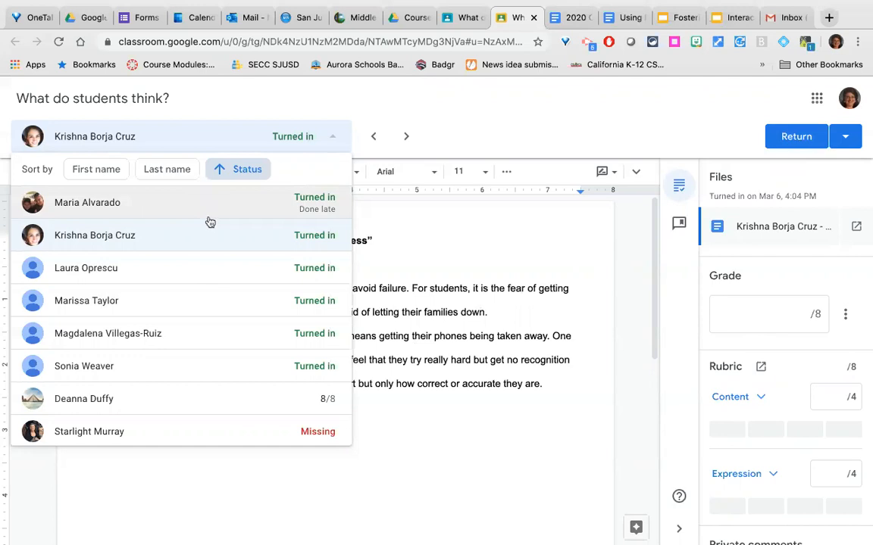
{"action": "left_click", "coordinate": [94, 175]}
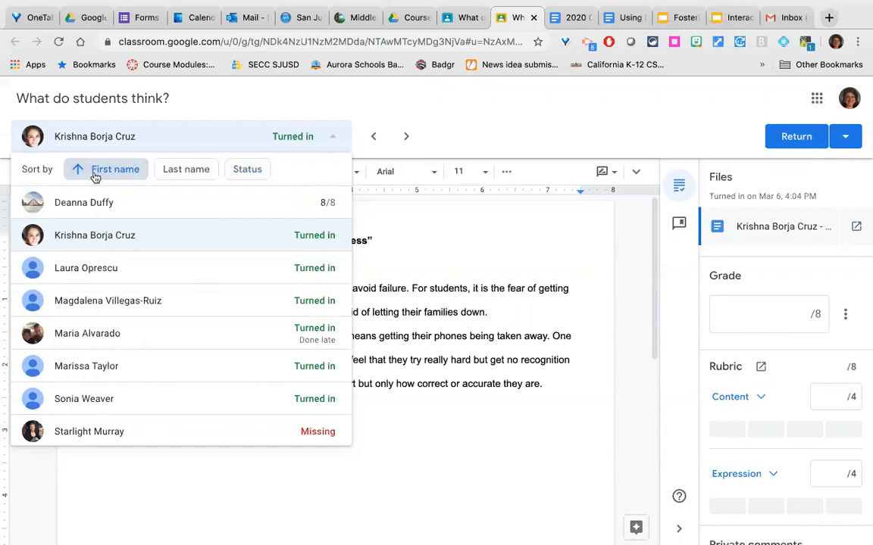
{"action": "left_click", "coordinate": [173, 168]}
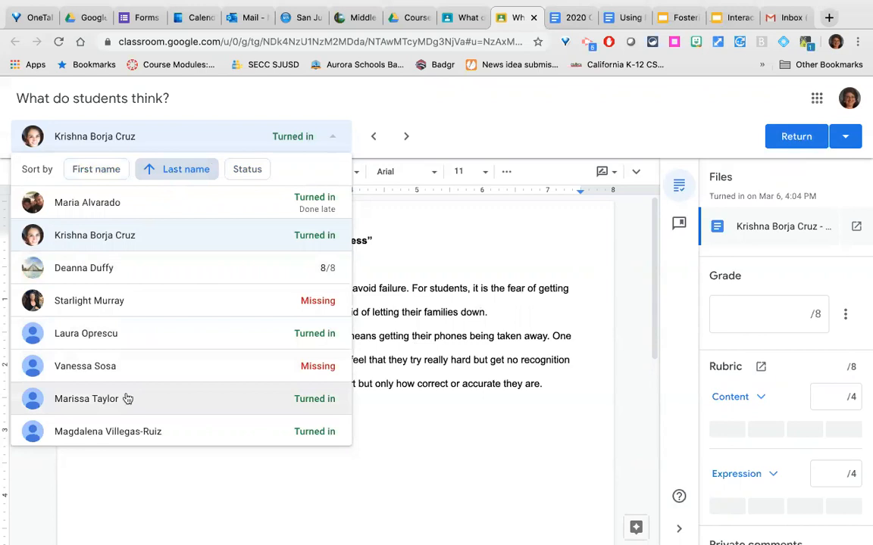
{"action": "left_click", "coordinate": [820, 417]}
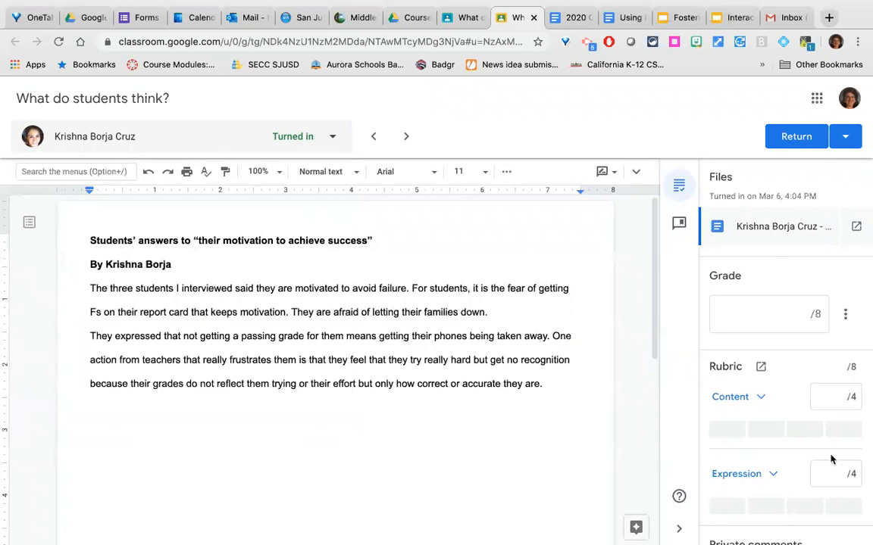
Advance through the next three students' submissions for the "What do students think?" assignment
{"action": "left_click", "coordinate": [410, 139]}
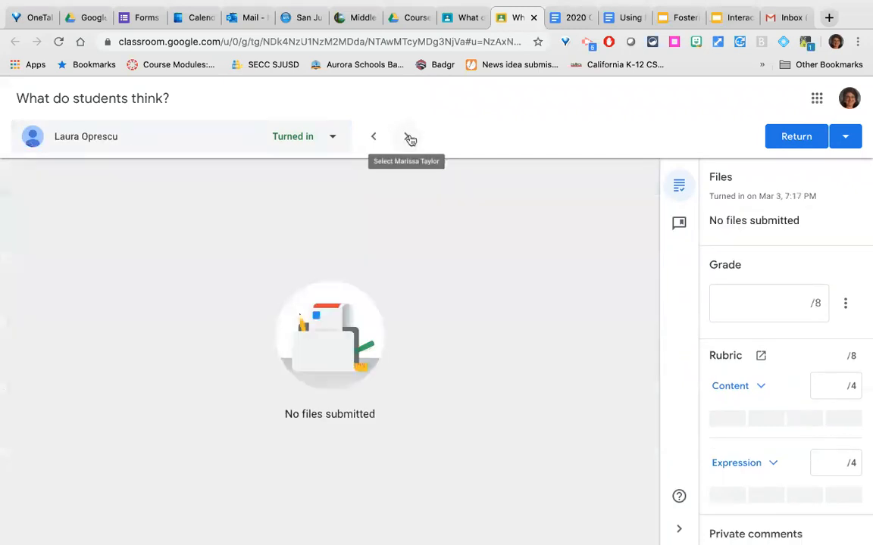
{"action": "left_click", "coordinate": [410, 140]}
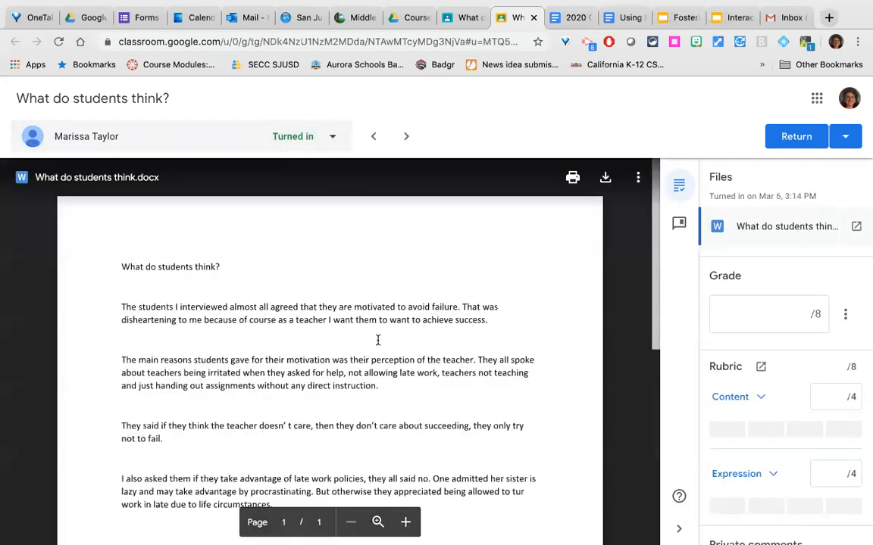
{"action": "left_click", "coordinate": [403, 137]}
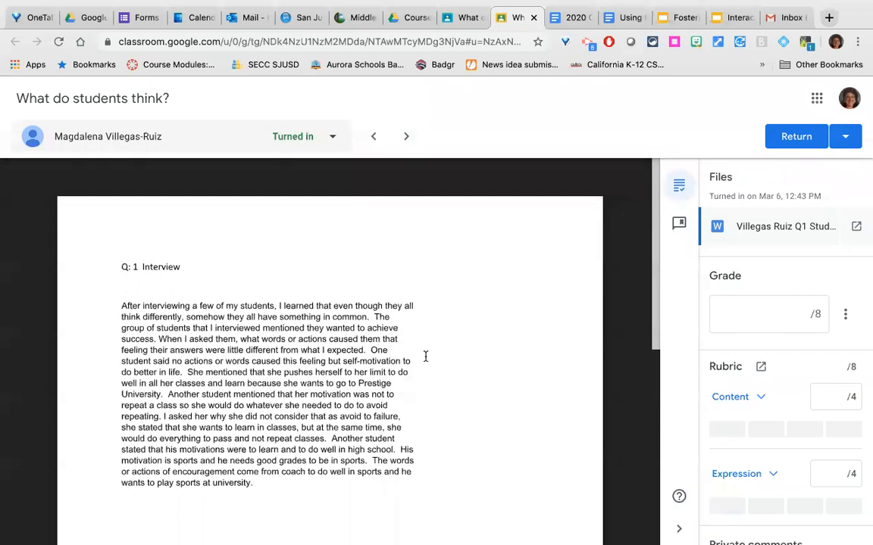
Start a comment on the phrase "herself to her limit" in the submitted Word document twice, cancelling it each time
{"action": "scroll", "coordinate": [425, 360], "scroll_direction": "down", "scroll_amount": 1}
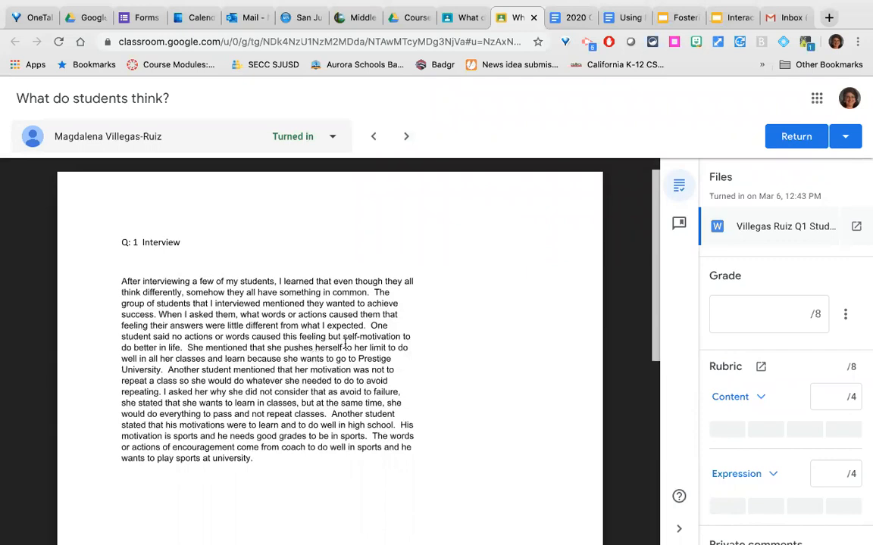
{"action": "left_click_drag", "start_coordinate": [345, 344], "coordinate": [387, 345]}
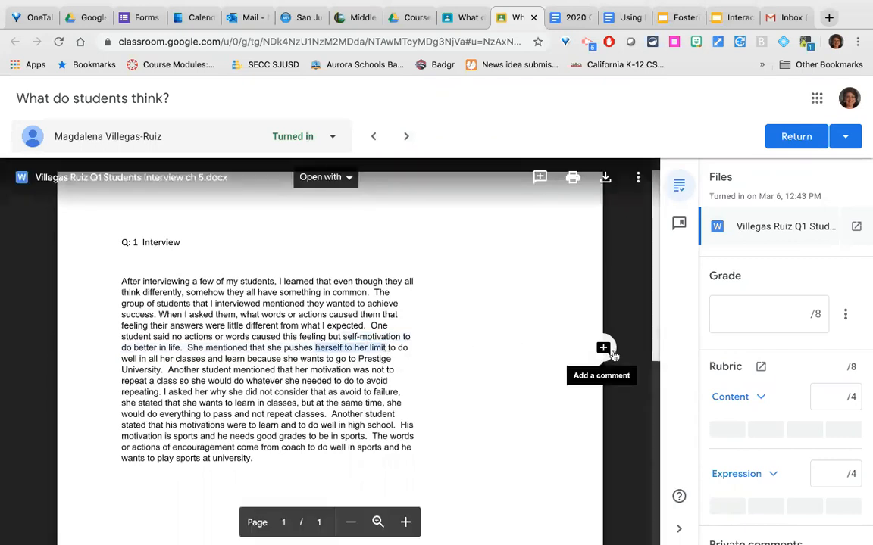
{"action": "left_click", "coordinate": [608, 352]}
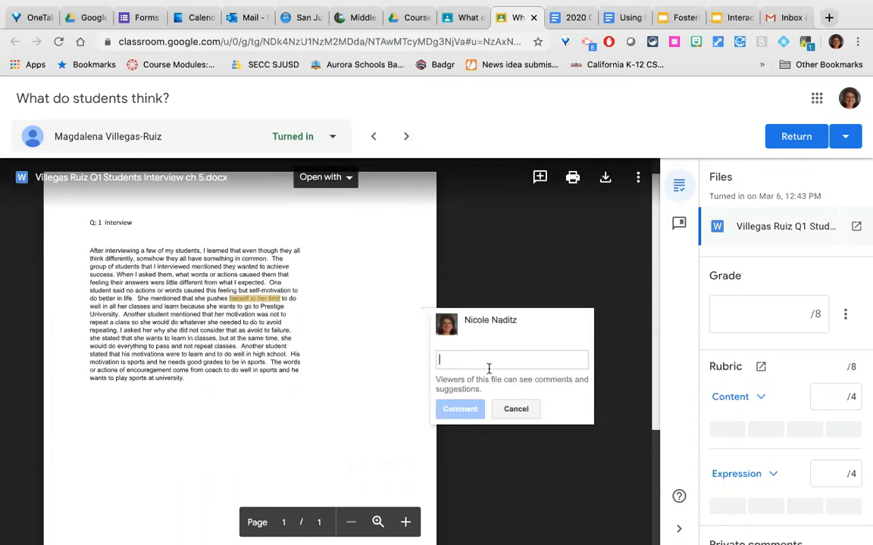
{"action": "left_click", "coordinate": [499, 413]}
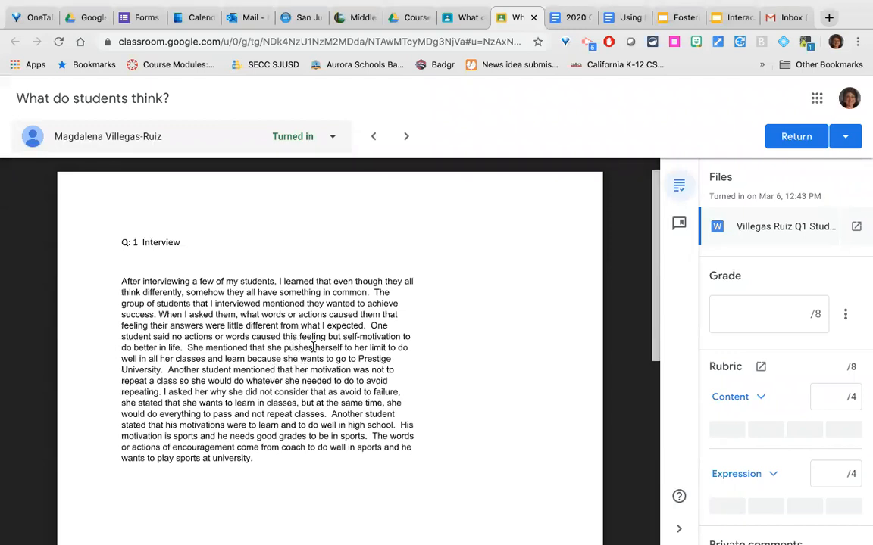
{"action": "left_click_drag", "start_coordinate": [315, 347], "coordinate": [386, 350]}
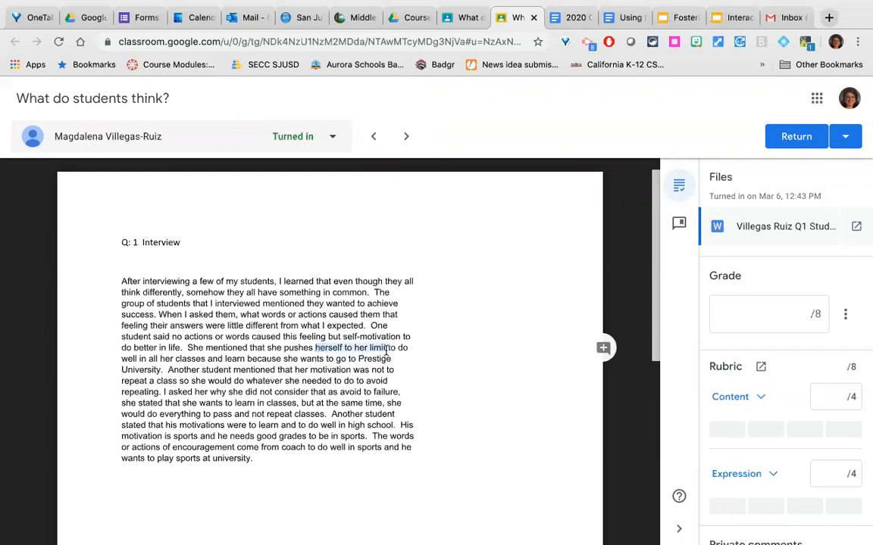
{"action": "left_click", "coordinate": [603, 349]}
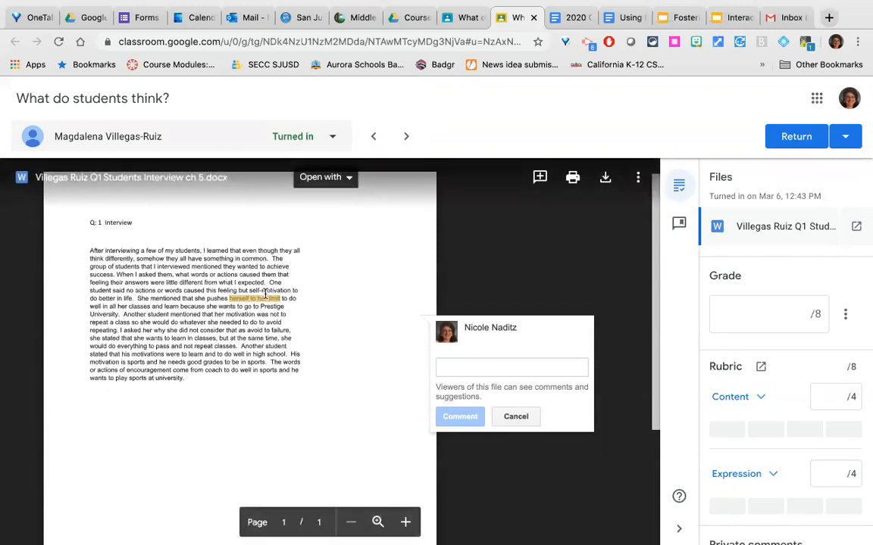
{"action": "left_click", "coordinate": [530, 417]}
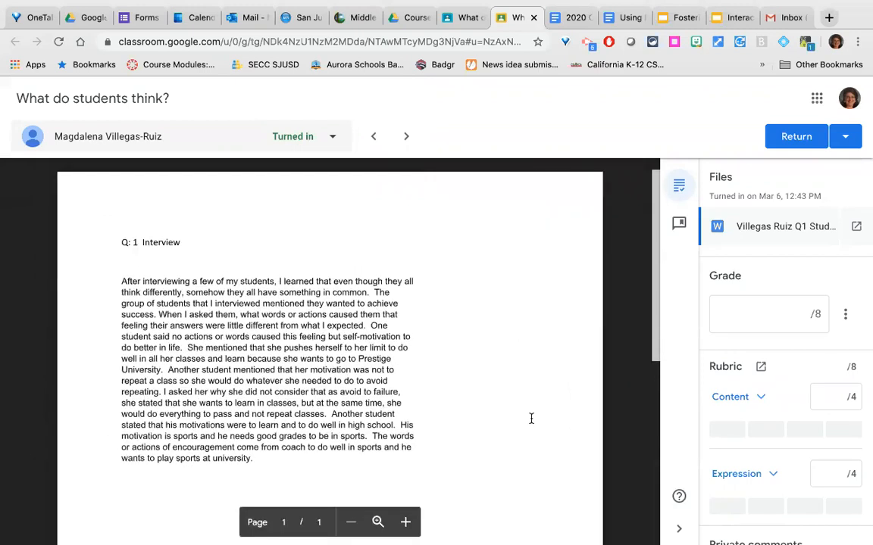
Examine the private comments exchanged with this student and place the cursor in the new private comment field
{"action": "scroll", "coordinate": [788, 394], "scroll_direction": "down", "scroll_amount": 3}
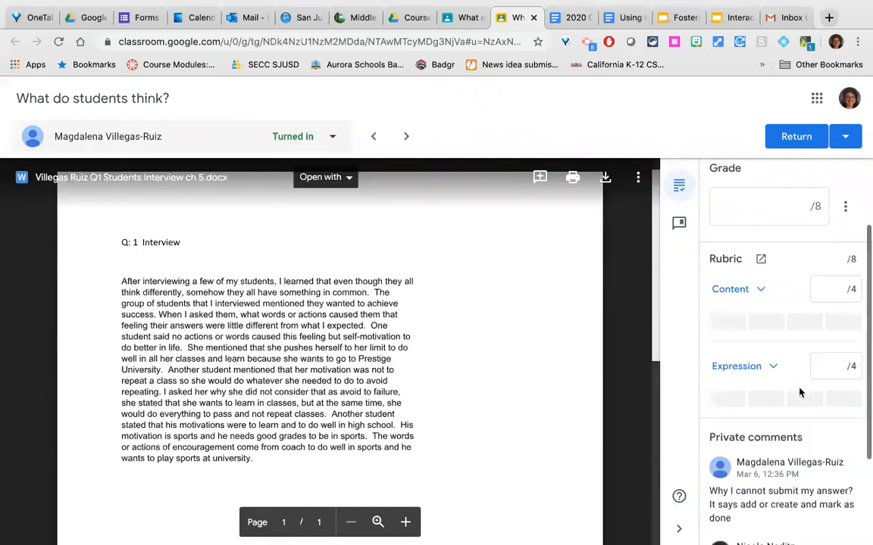
{"action": "left_click", "coordinate": [758, 474]}
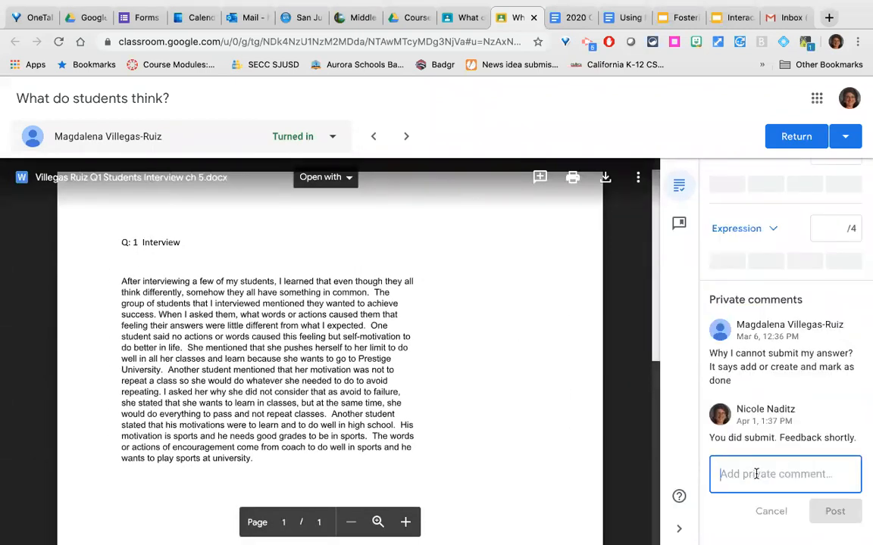
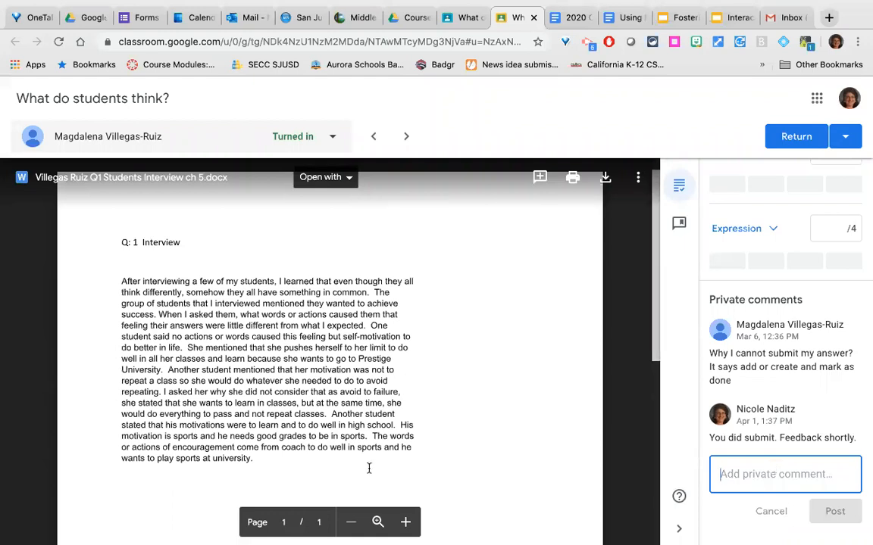
{"action": "left_click", "coordinate": [286, 379]}
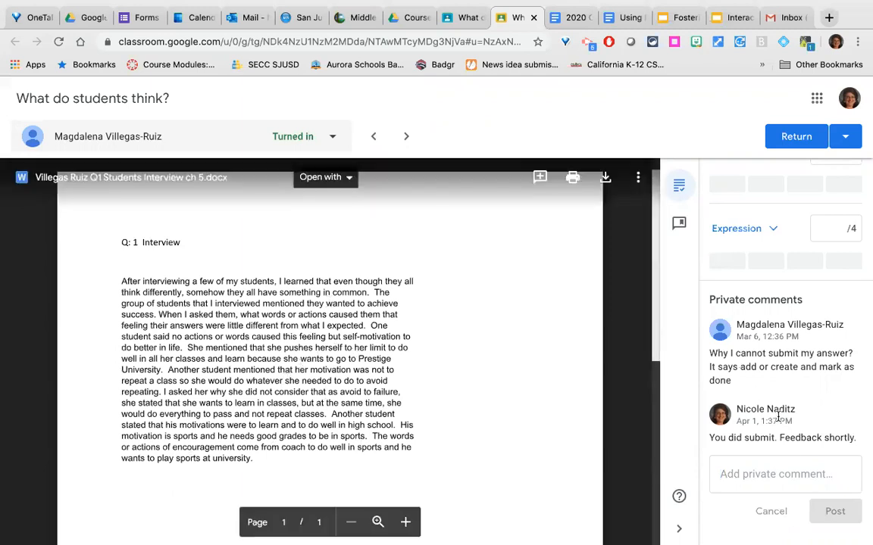
{"action": "left_click", "coordinate": [783, 475]}
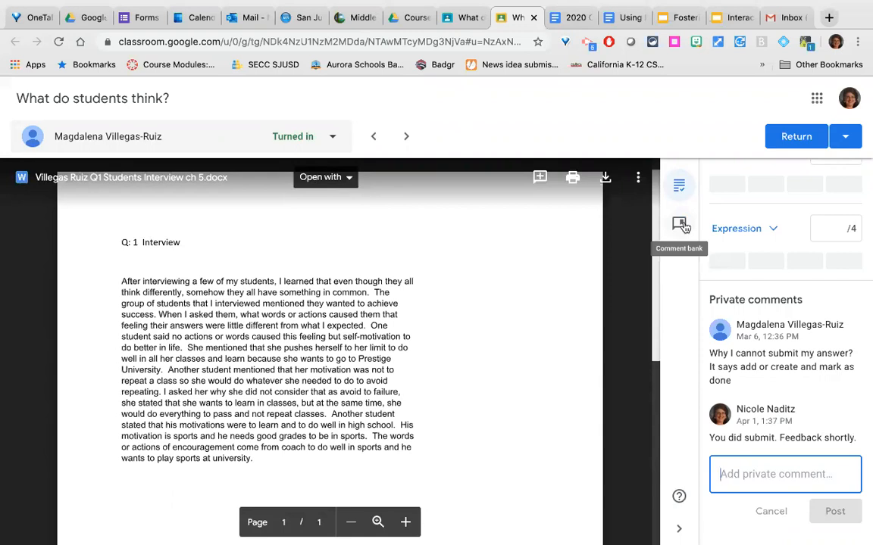
Open the next student's submission, activate its private comment field, and select the chart in the document
{"action": "left_click", "coordinate": [403, 139]}
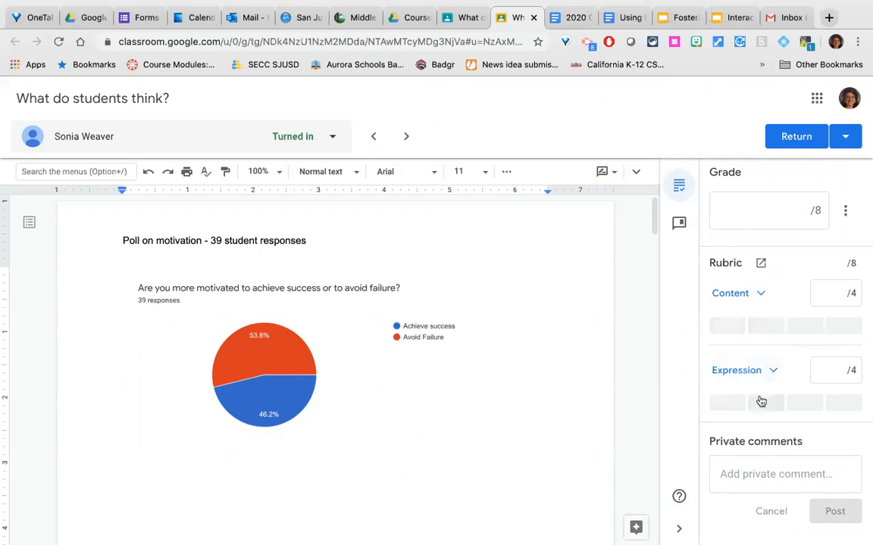
{"action": "left_click", "coordinate": [757, 475]}
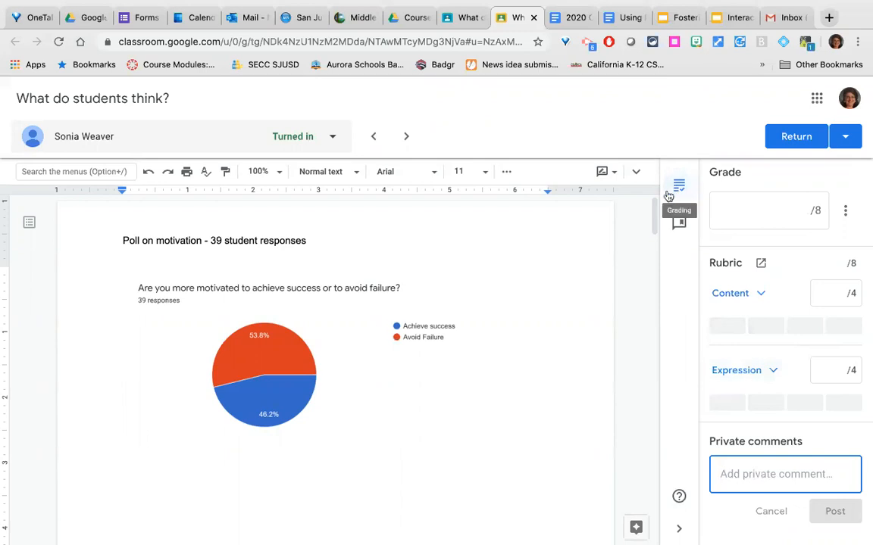
{"action": "left_click", "coordinate": [290, 289]}
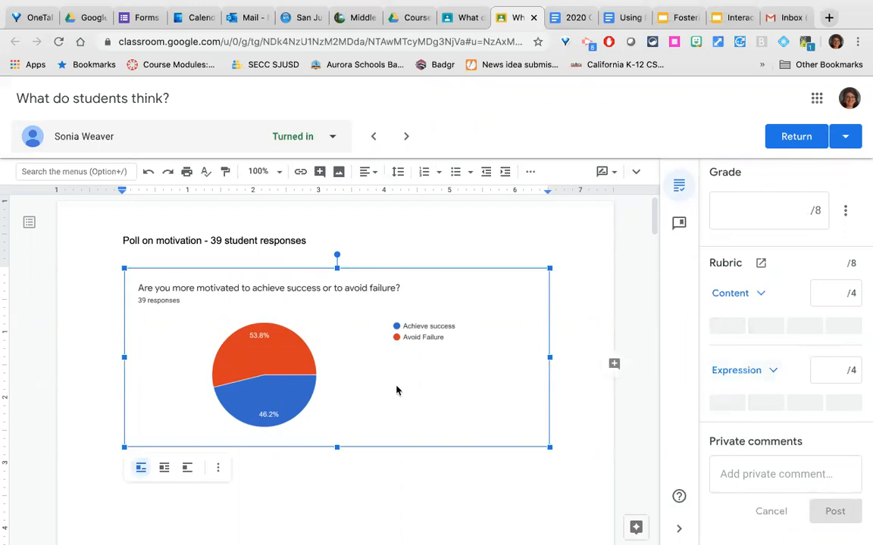
Start and discard a comment on the word "easily" in the document, and display the editing, suggesting and viewing mode options
{"action": "scroll", "coordinate": [397, 390], "scroll_direction": "down", "scroll_amount": 5}
{"action": "double_click", "coordinate": [381, 308]}
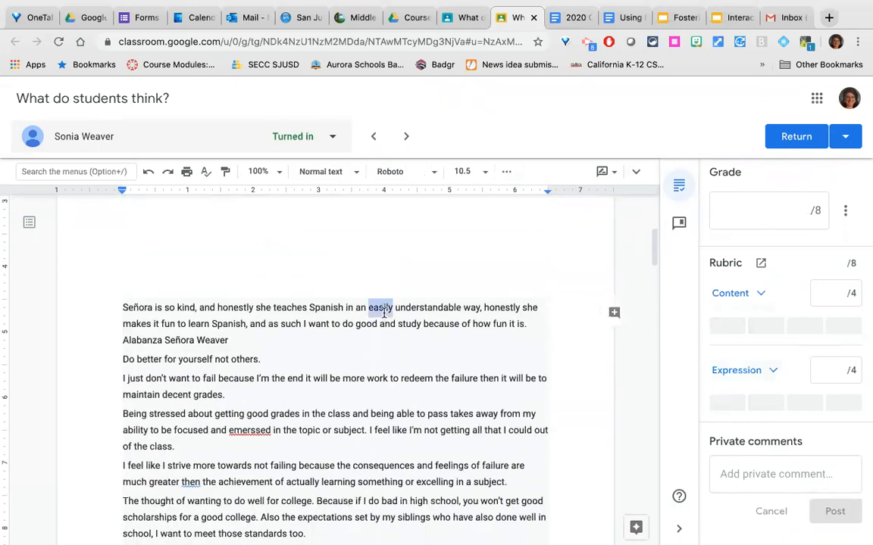
{"action": "left_click", "coordinate": [614, 317]}
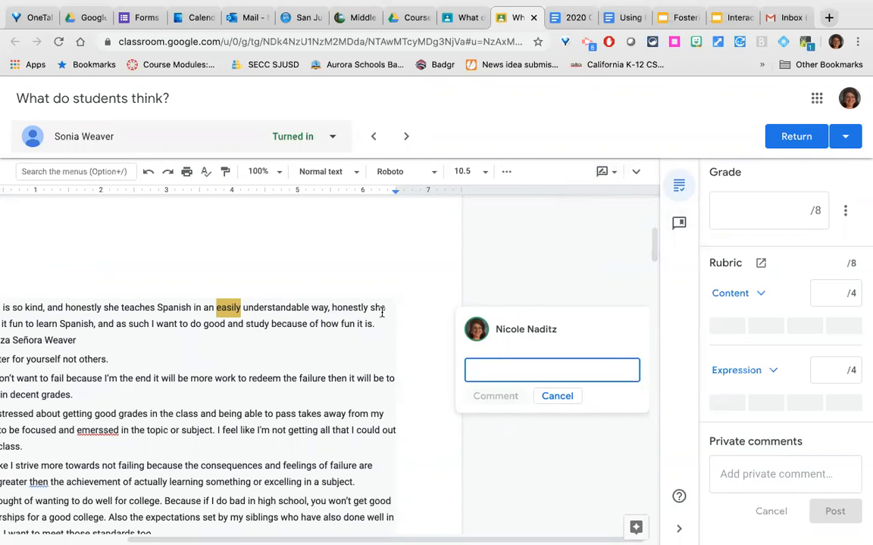
{"action": "left_click", "coordinate": [285, 382]}
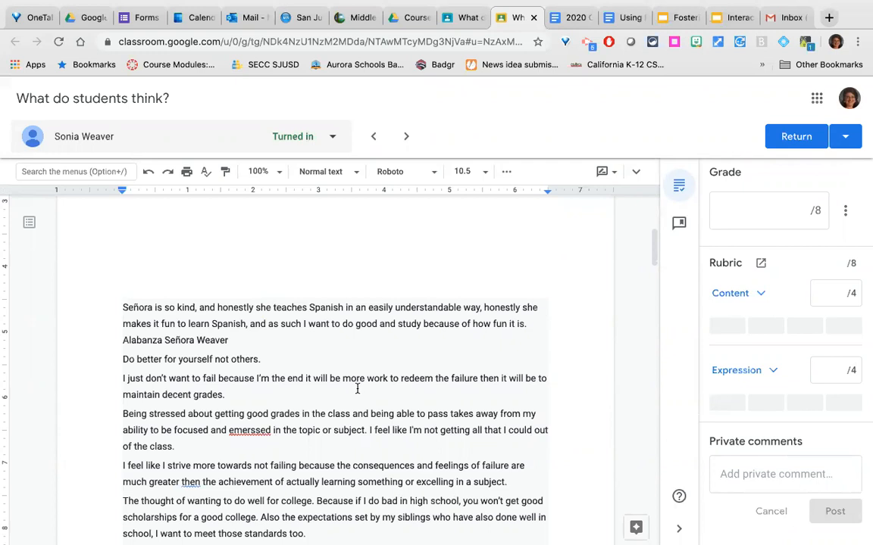
{"action": "left_click", "coordinate": [614, 177]}
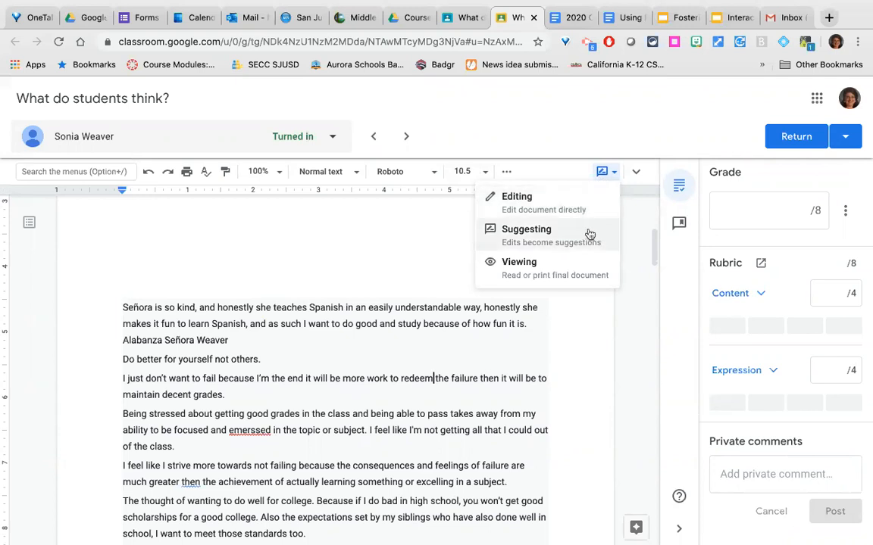
{"action": "left_click", "coordinate": [604, 173]}
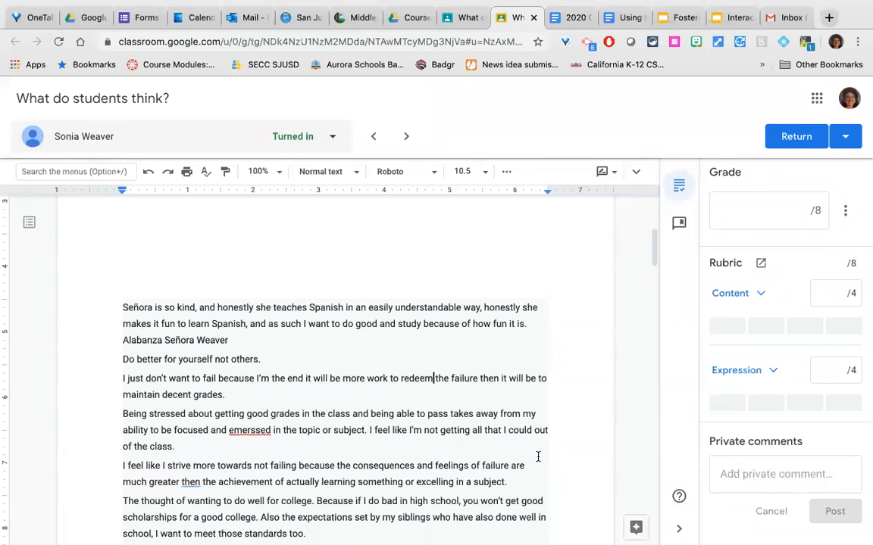
Look through the comment bank and add the comment "Be careful with punctuation" to it
{"action": "left_click", "coordinate": [679, 225]}
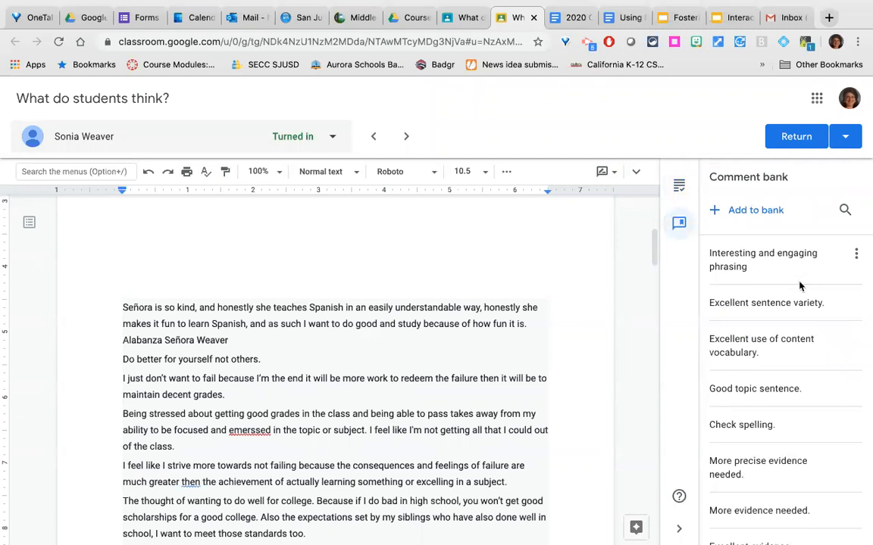
{"action": "scroll", "coordinate": [815, 374], "scroll_direction": "down", "scroll_amount": 3}
{"action": "scroll", "coordinate": [813, 375], "scroll_direction": "up", "scroll_amount": 3}
{"action": "scroll", "coordinate": [775, 358], "scroll_direction": "down", "scroll_amount": 2}
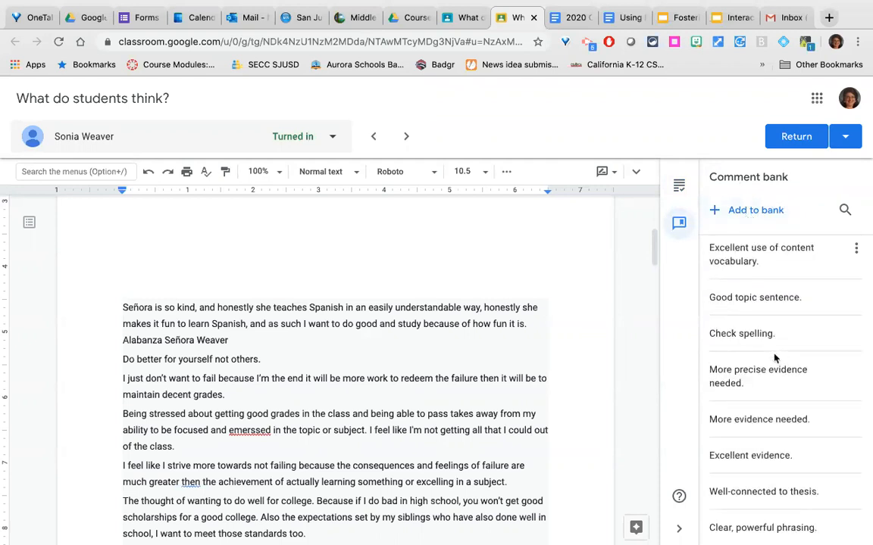
{"action": "scroll", "coordinate": [774, 357], "scroll_direction": "up", "scroll_amount": 2}
{"action": "left_click", "coordinate": [750, 210]}
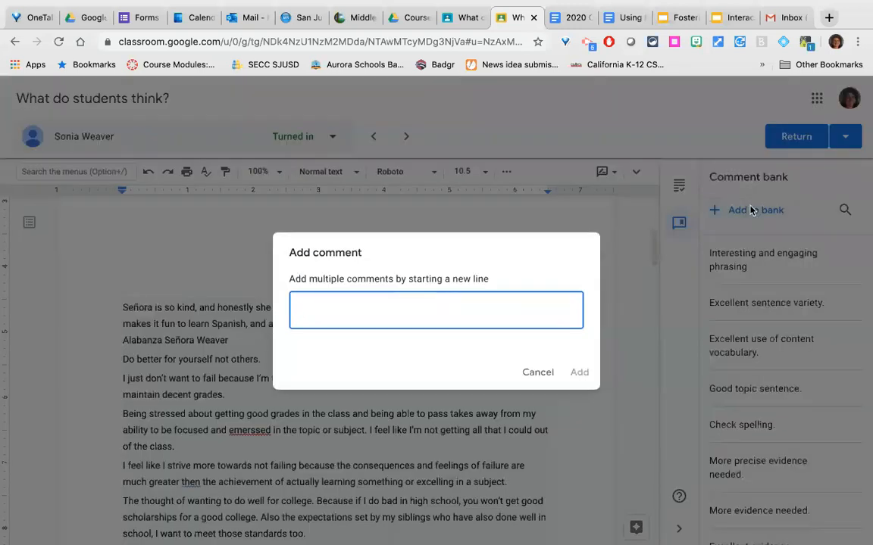
{"action": "type", "text": "Be careful with punctuation"}
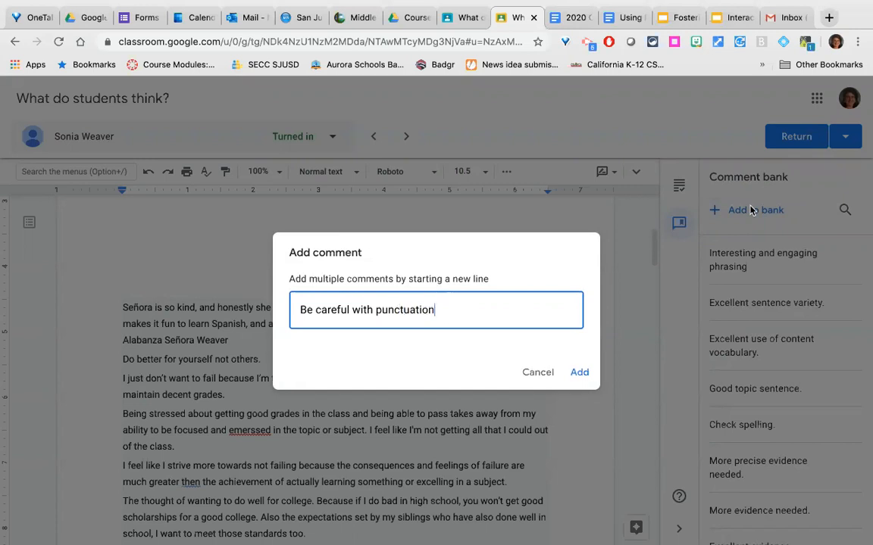
{"action": "left_click", "coordinate": [580, 376]}
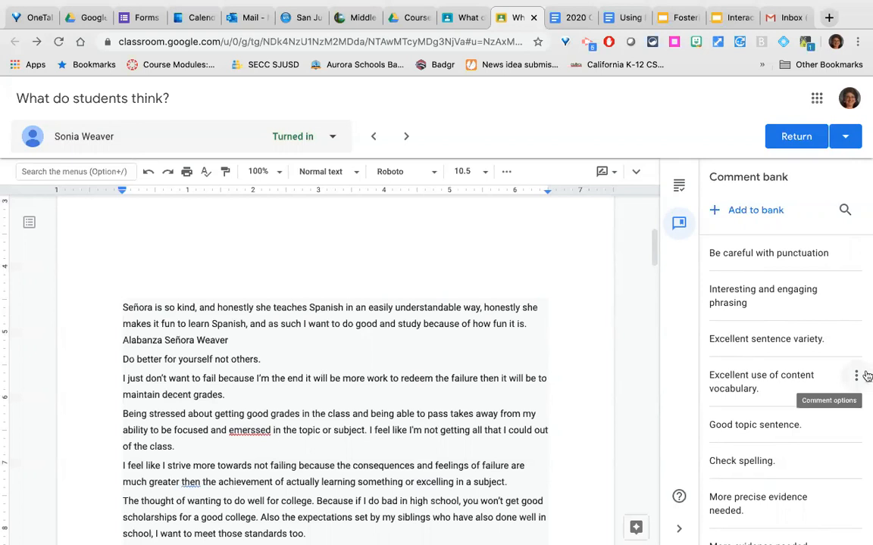
Copy "Excellent use of content vocabulary." from the comment bank and paste it into the private comment field
{"action": "left_click", "coordinate": [858, 378]}
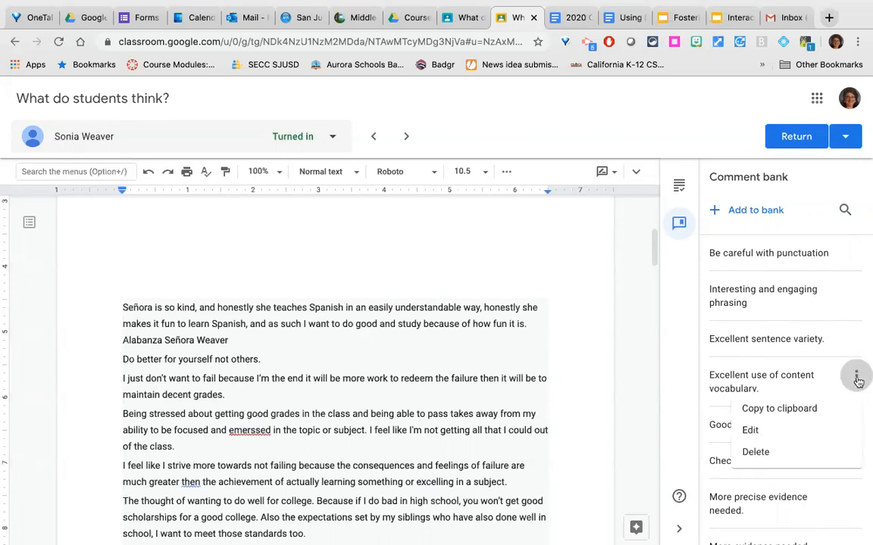
{"action": "left_click", "coordinate": [784, 409]}
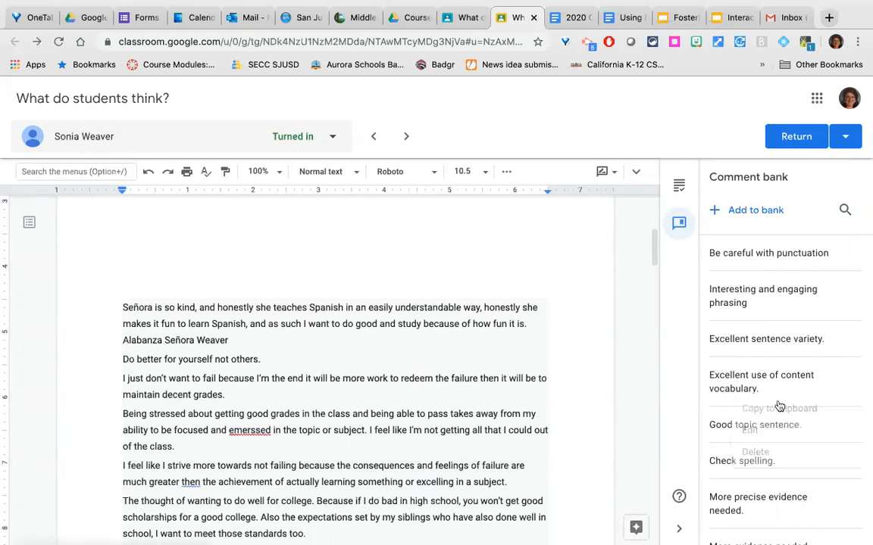
{"action": "left_click", "coordinate": [679, 184]}
{"action": "left_click", "coordinate": [765, 484]}
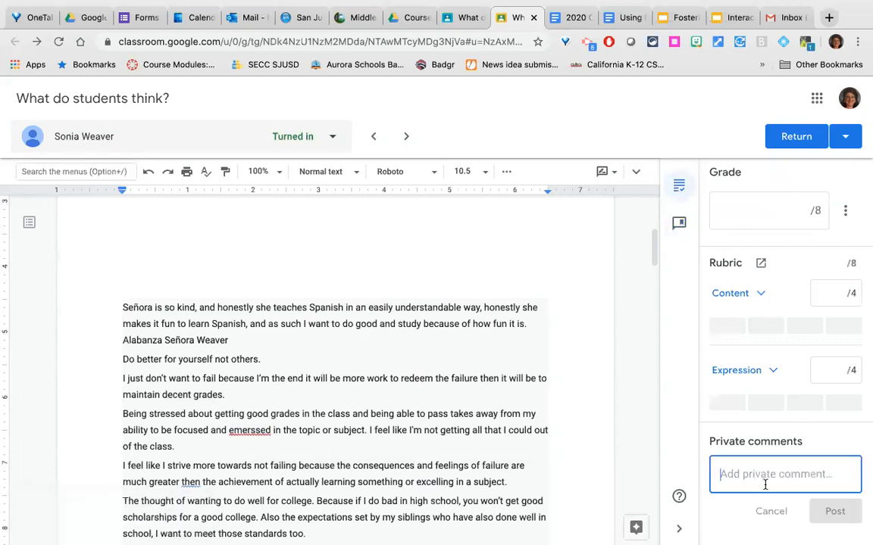
{"action": "key", "text": "cmd+v"}
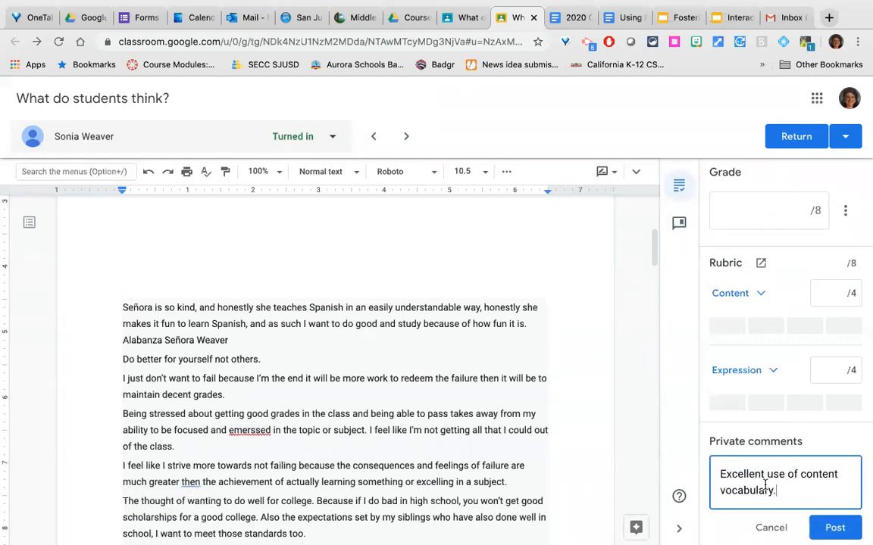
Copy "Excellent sentence variety." from the comment bank and append it to the private comment draft
{"action": "left_click", "coordinate": [678, 226]}
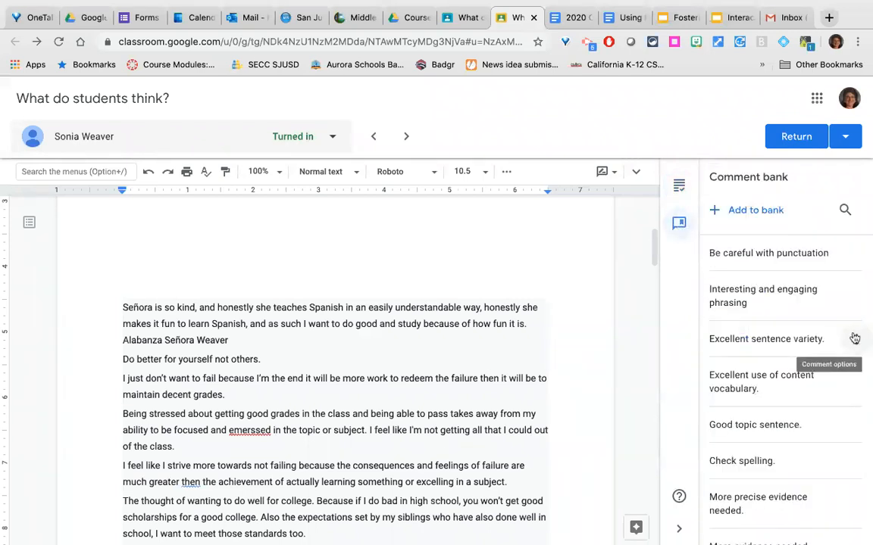
{"action": "left_click", "coordinate": [851, 338]}
{"action": "left_click", "coordinate": [762, 372]}
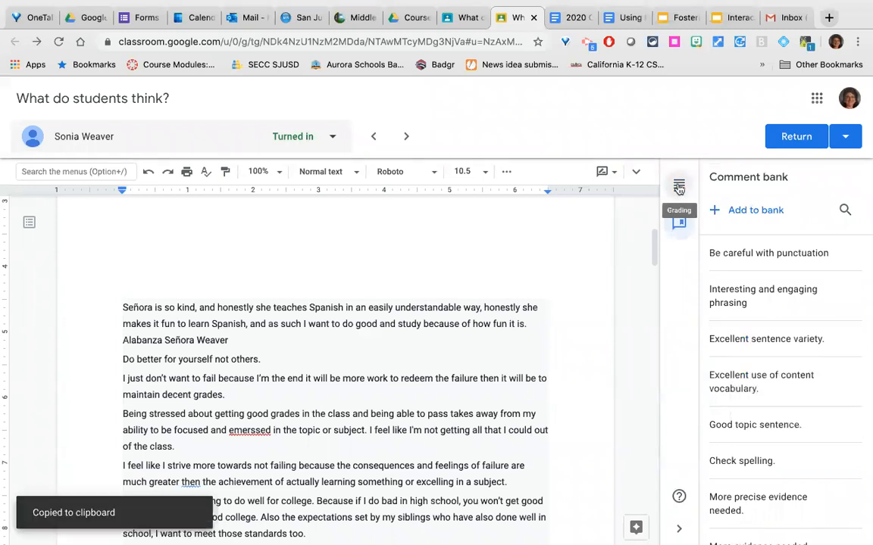
{"action": "left_click", "coordinate": [679, 185]}
{"action": "left_click", "coordinate": [804, 488]}
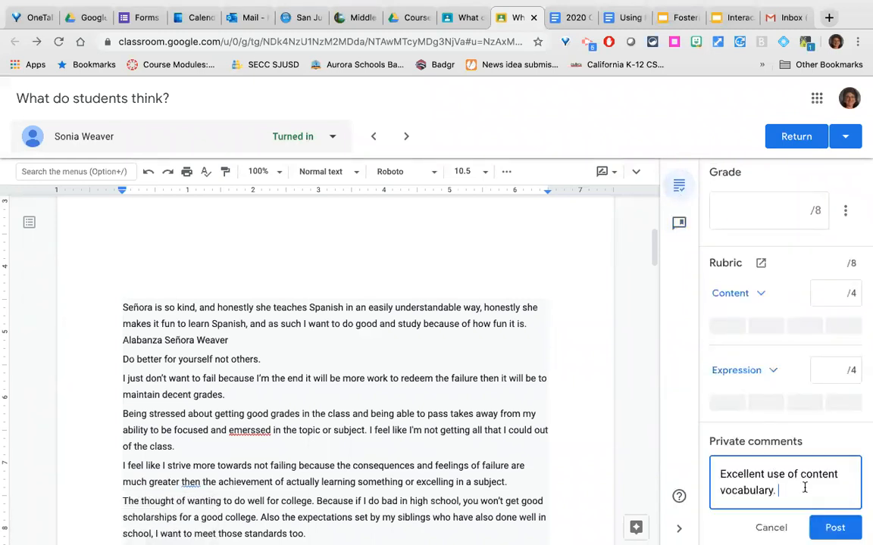
{"action": "key", "text": "super+v"}
{"action": "scroll", "coordinate": [803, 490], "scroll_direction": "down", "scroll_amount": 1}
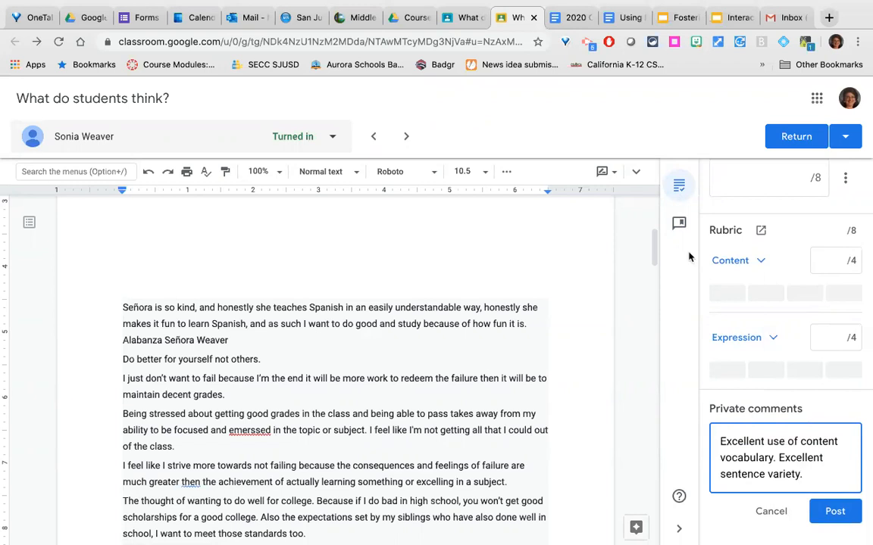
Copy "Good topic sentence." from the comment bank and append it to the private comment draft
{"action": "left_click", "coordinate": [678, 226]}
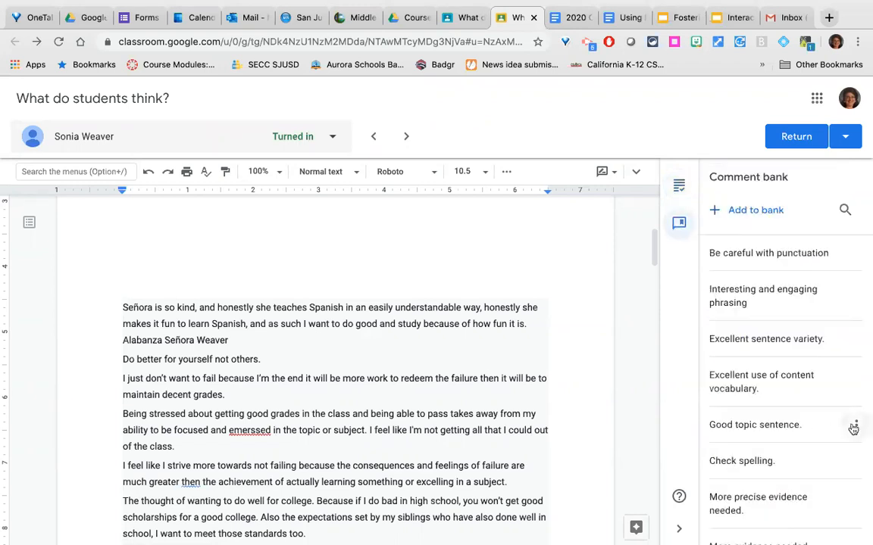
{"action": "left_click", "coordinate": [852, 424]}
{"action": "left_click", "coordinate": [770, 467]}
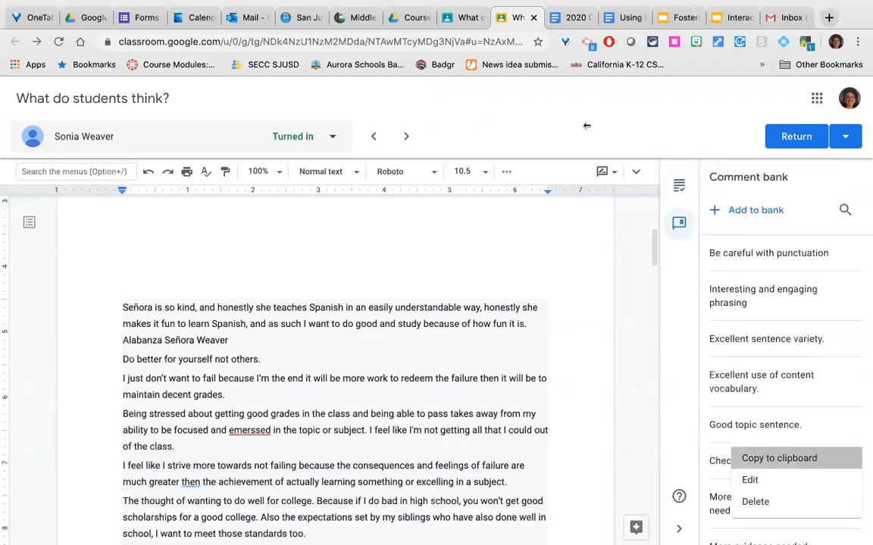
{"action": "left_click", "coordinate": [678, 184]}
{"action": "left_click", "coordinate": [828, 471]}
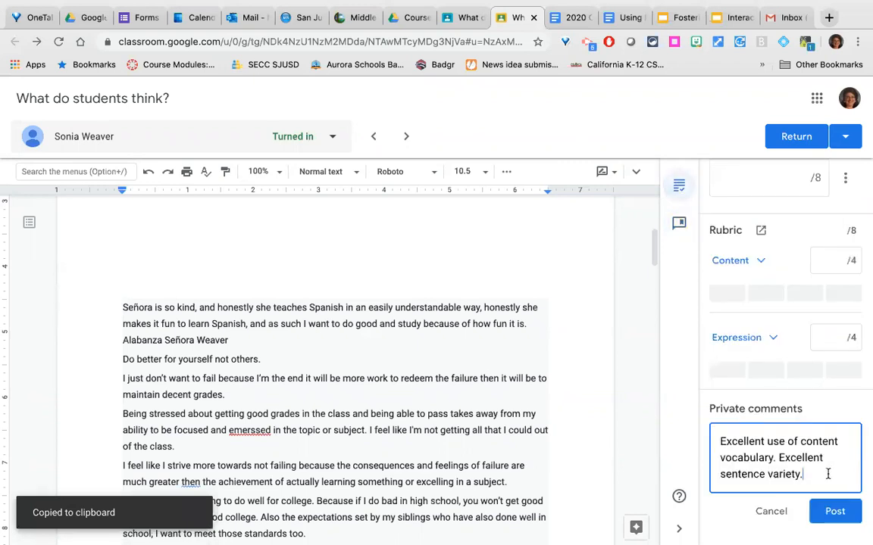
{"action": "key", "text": "super+v"}
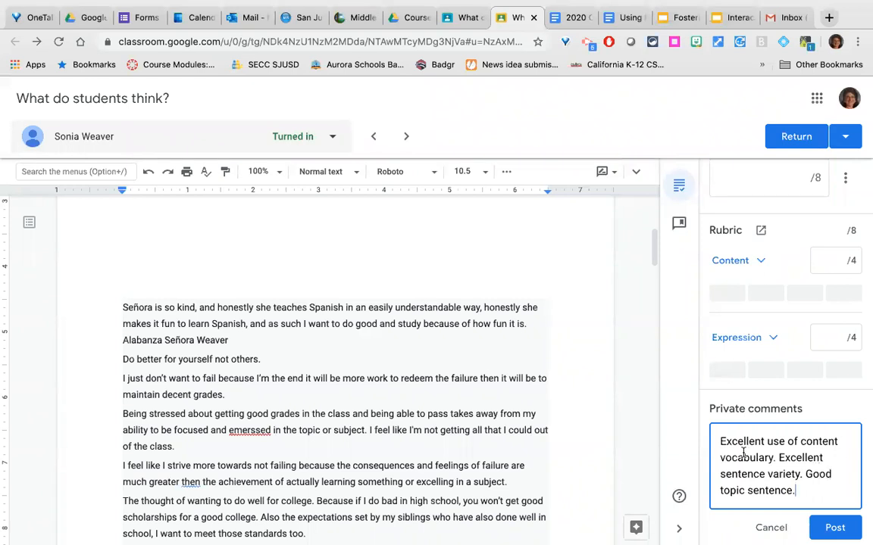
Revisit the comment bank, return to the grading view, and delete the entire text of the private comment draft
{"action": "left_click", "coordinate": [680, 226]}
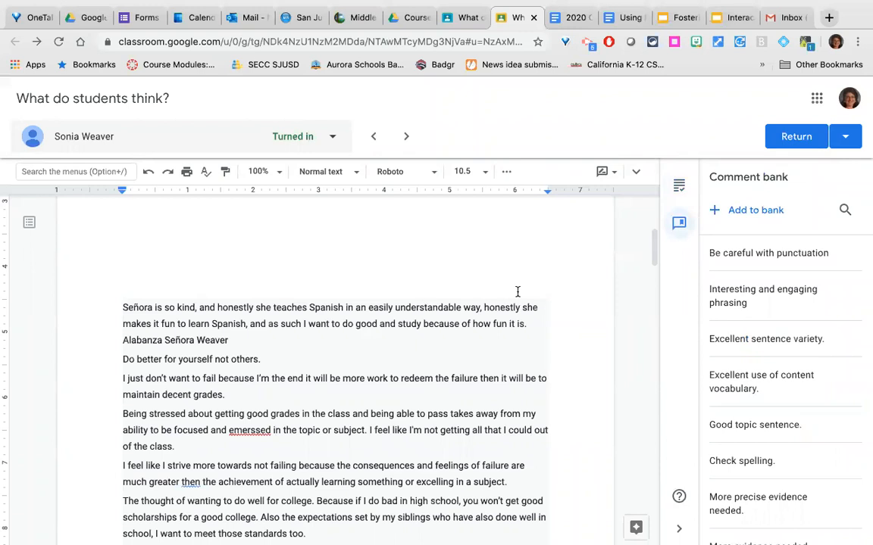
{"action": "left_click", "coordinate": [678, 185]}
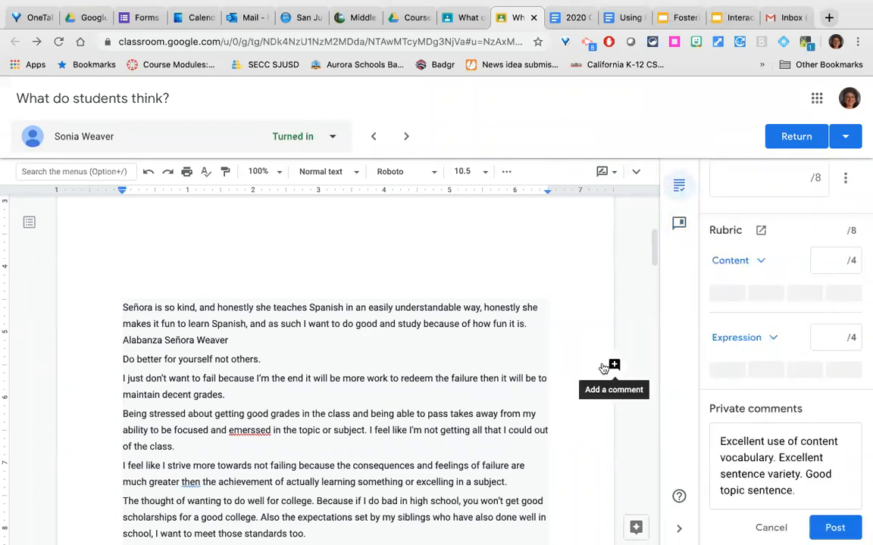
{"action": "left_click_drag", "start_coordinate": [716, 442], "coordinate": [804, 489]}
{"action": "key", "text": "BackSpace"}
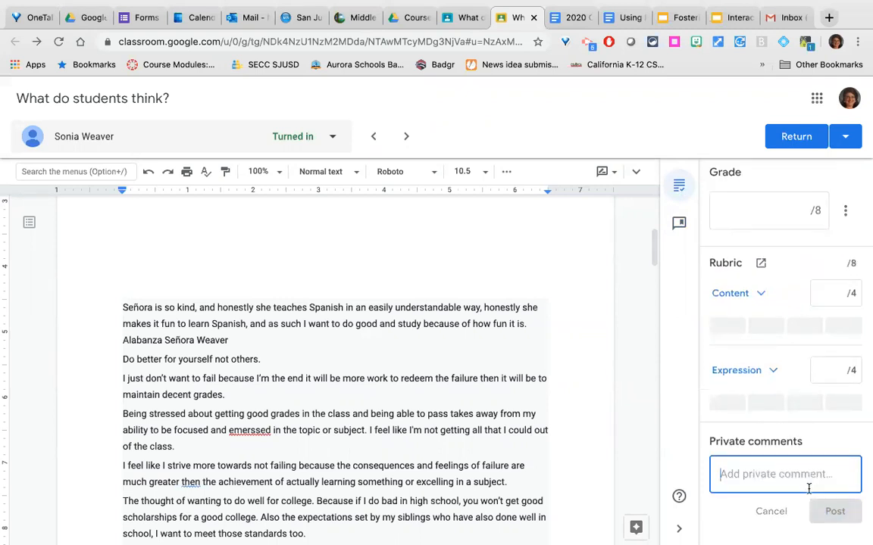
{"action": "type", "text": "Exce"}
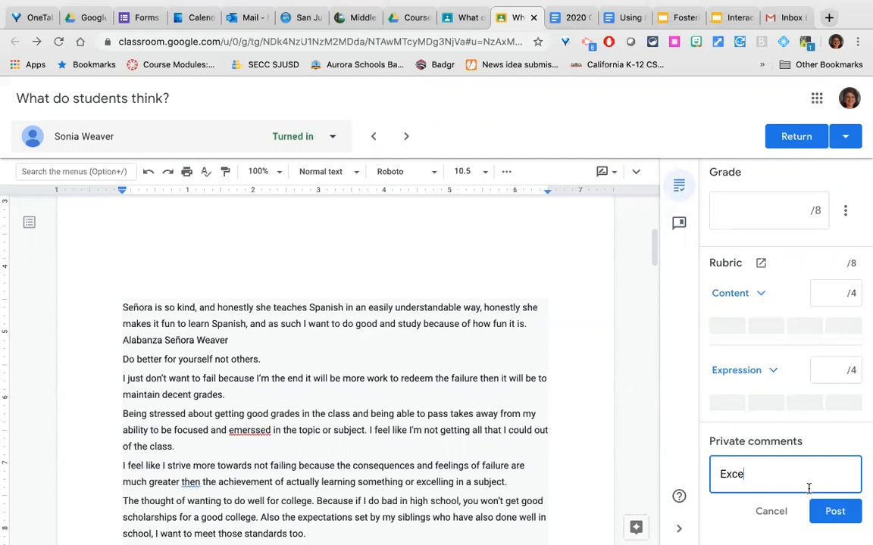
{"action": "key", "text": "BackSpace"}
{"action": "key", "text": "BackSpace"}
{"action": "key", "text": "BackSpace"}
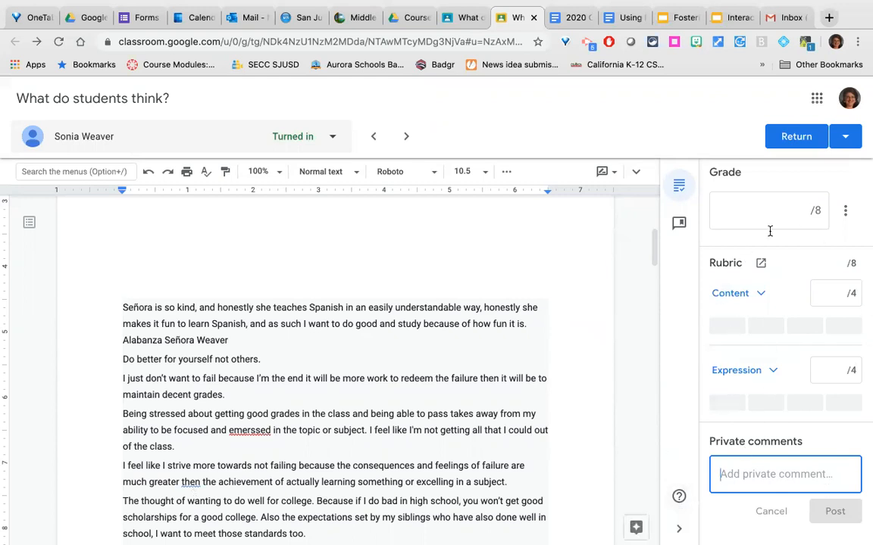
Open the feedback form for reporting an issue or requesting a feature
{"action": "left_click", "coordinate": [679, 497]}
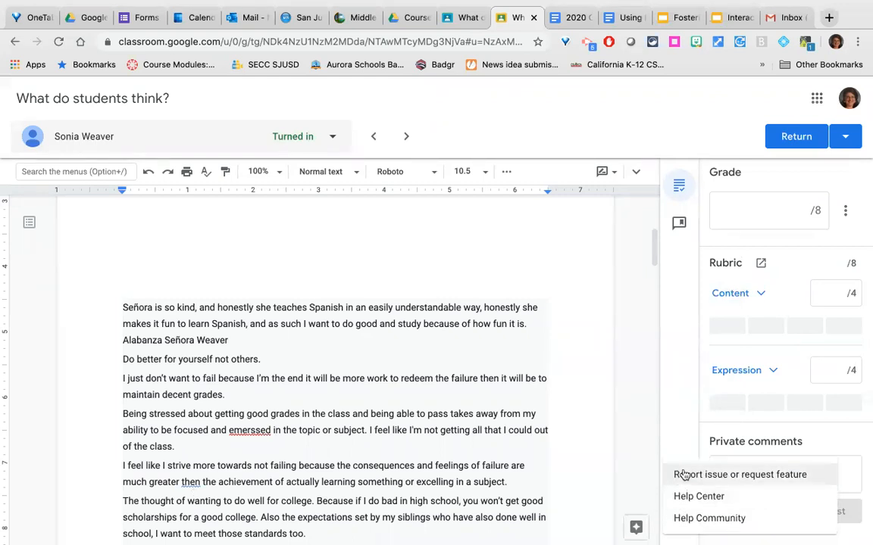
{"action": "left_click", "coordinate": [684, 475]}
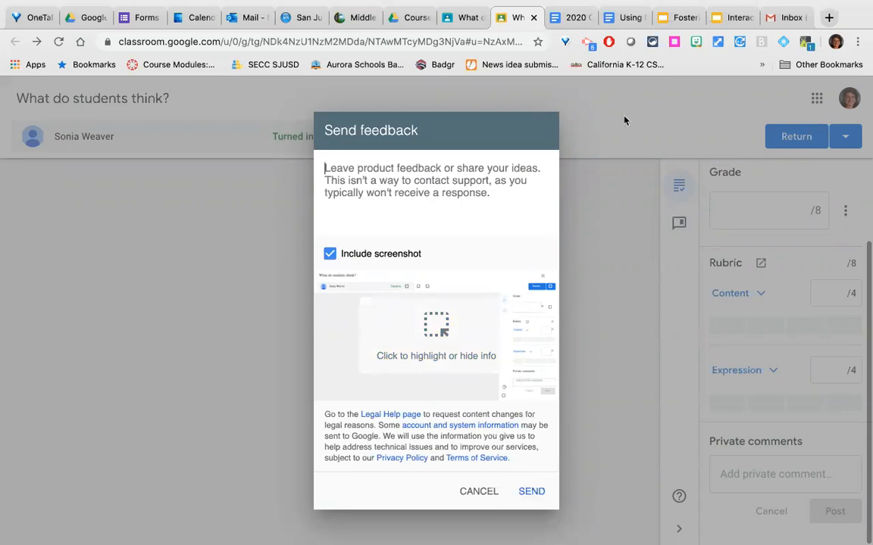
Dismiss the feedback form without sending it and activate the private comment field for the submission
{"action": "left_click", "coordinate": [480, 492]}
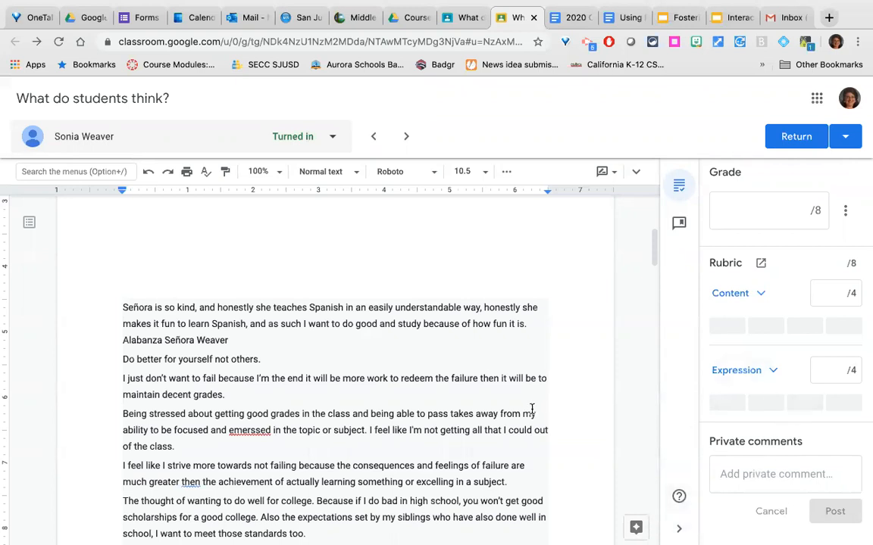
{"action": "left_click", "coordinate": [772, 477]}
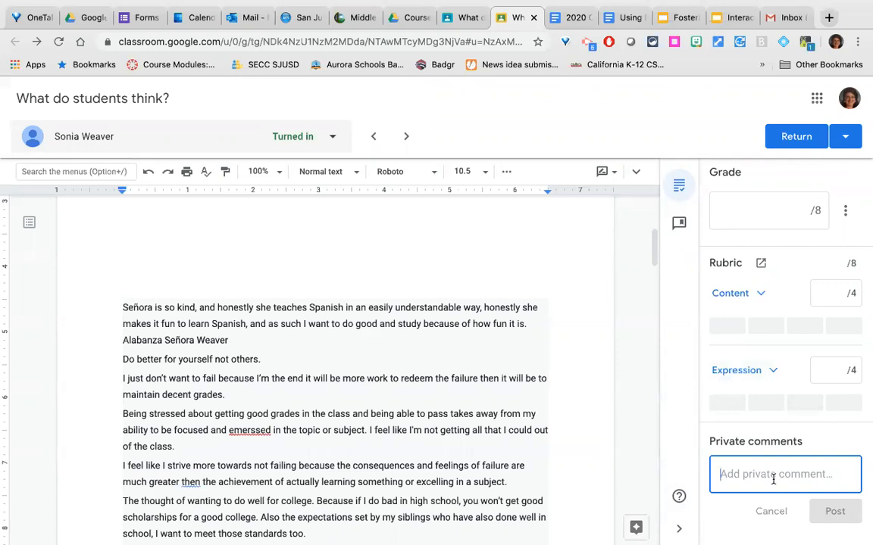
{"action": "left_click_drag", "start_coordinate": [402, 379], "coordinate": [478, 378]}
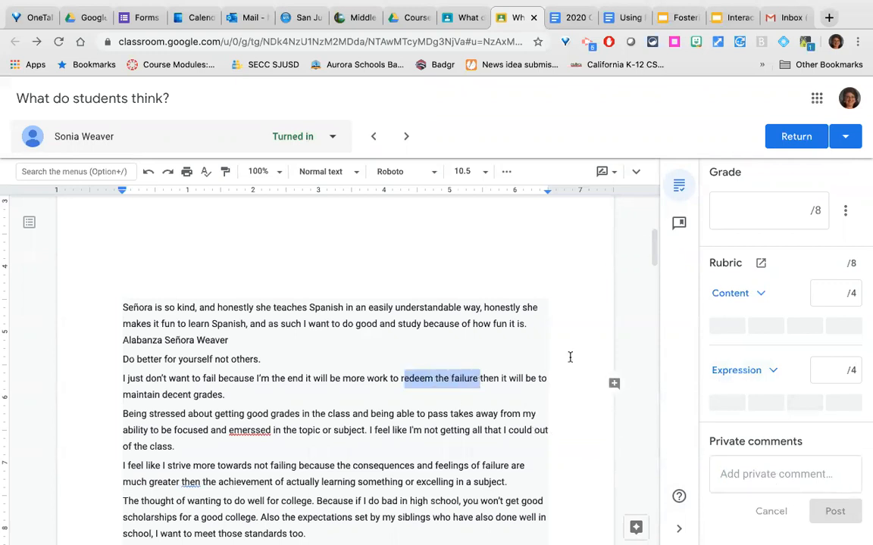
{"action": "left_click", "coordinate": [614, 384]}
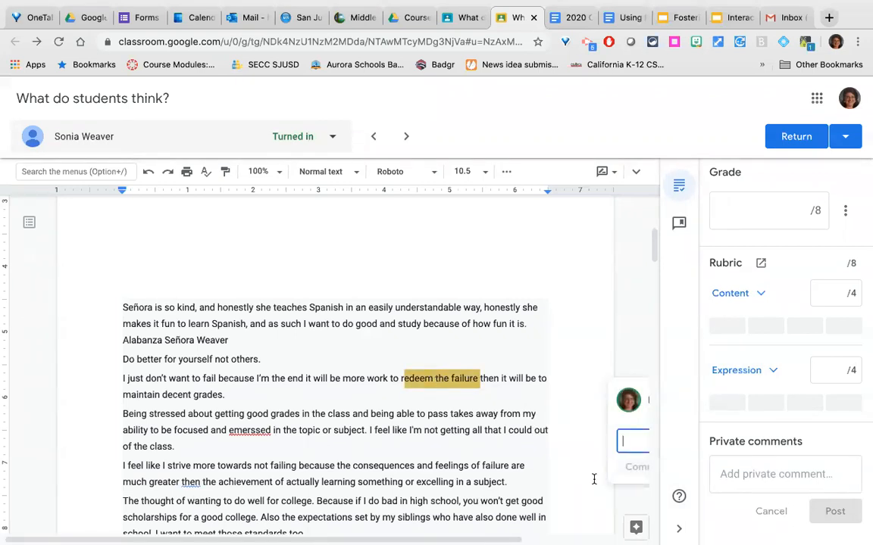
{"action": "scroll", "coordinate": [594, 479], "scroll_direction": "right", "scroll_amount": 2}
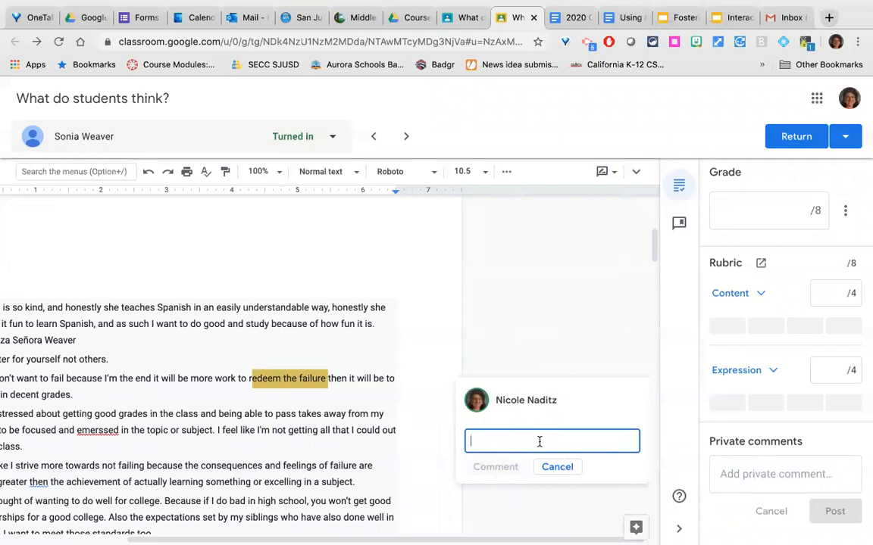
{"action": "left_click", "coordinate": [556, 466]}
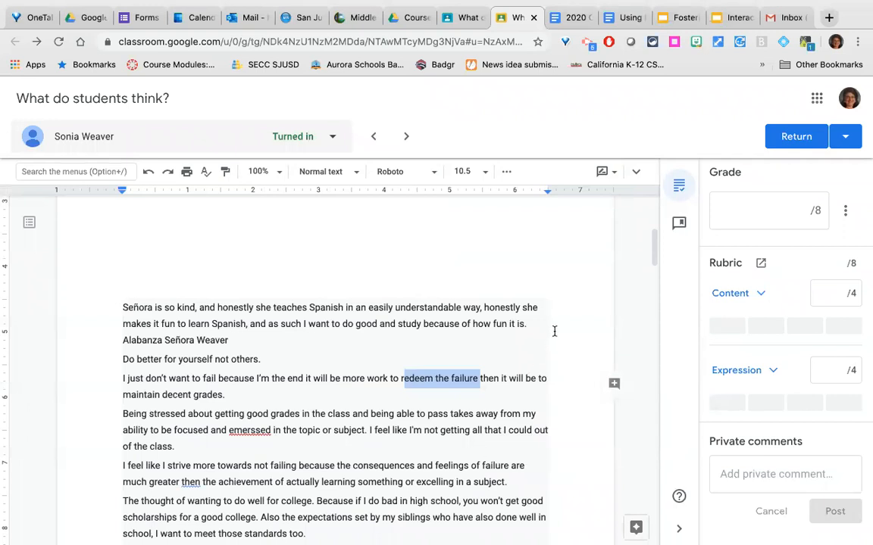
{"action": "left_click", "coordinate": [554, 331]}
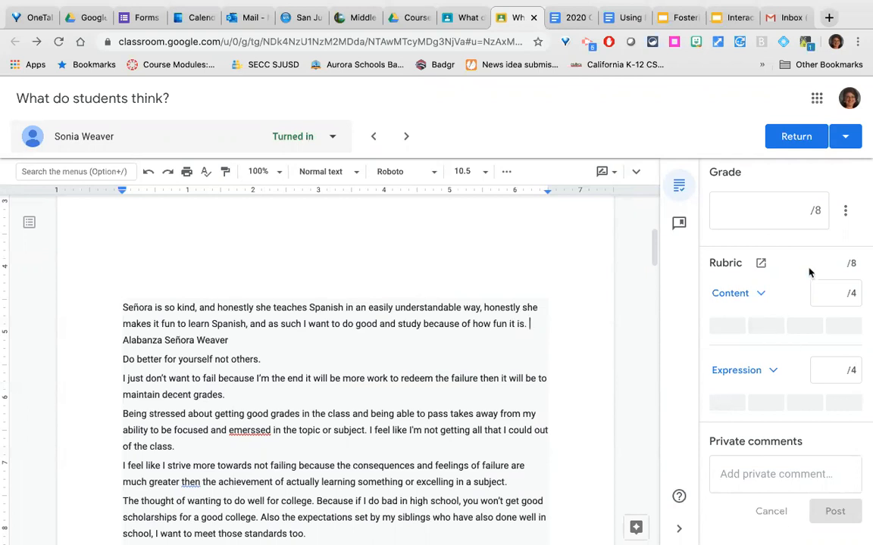
Enter a draft grade of 6 out of 8, view the following student's submission and return to this one
{"action": "left_click", "coordinate": [798, 212]}
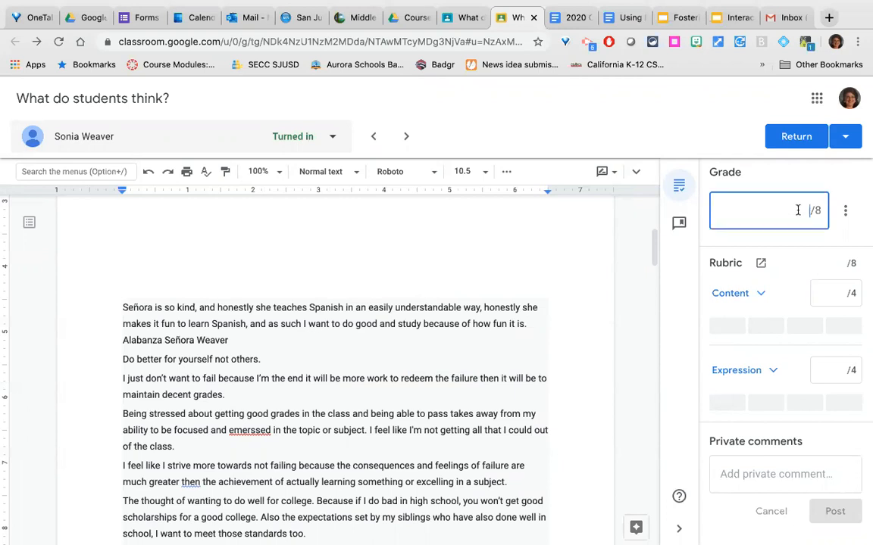
{"action": "type", "text": "6"}
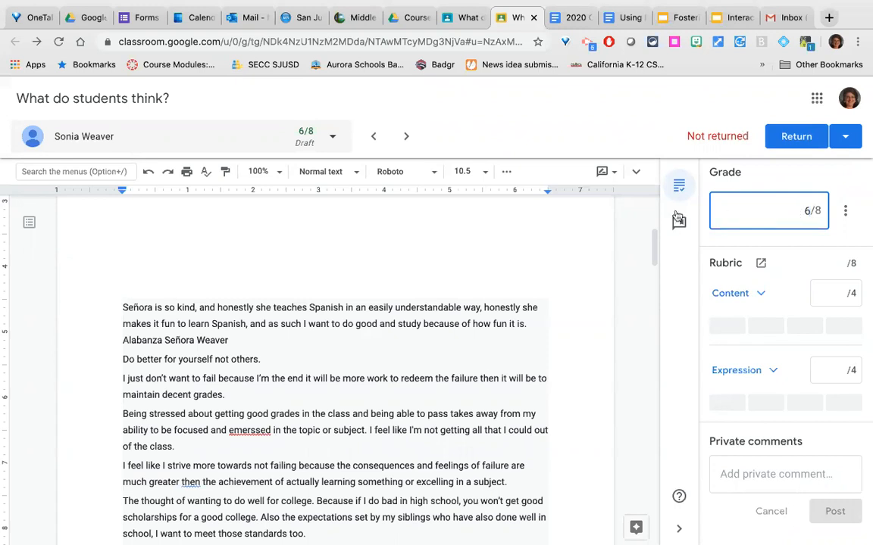
{"action": "left_click", "coordinate": [405, 137]}
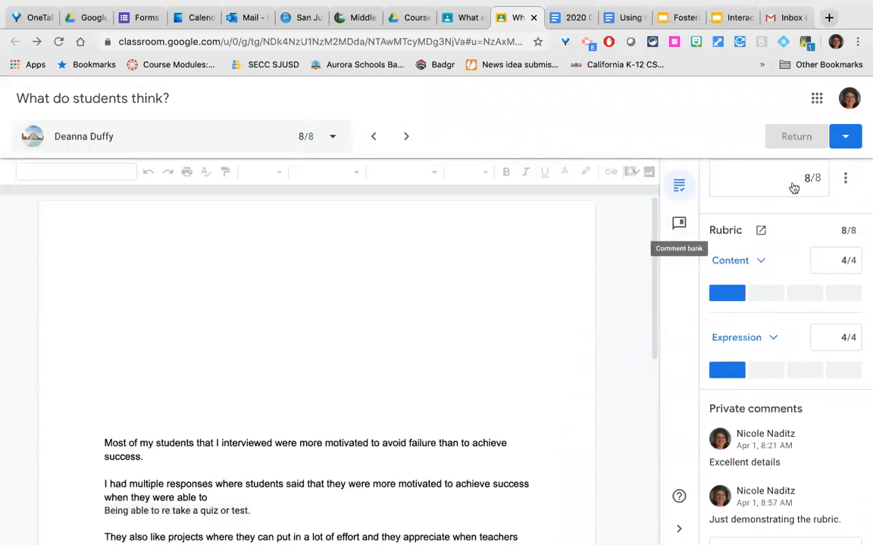
{"action": "left_click", "coordinate": [374, 138]}
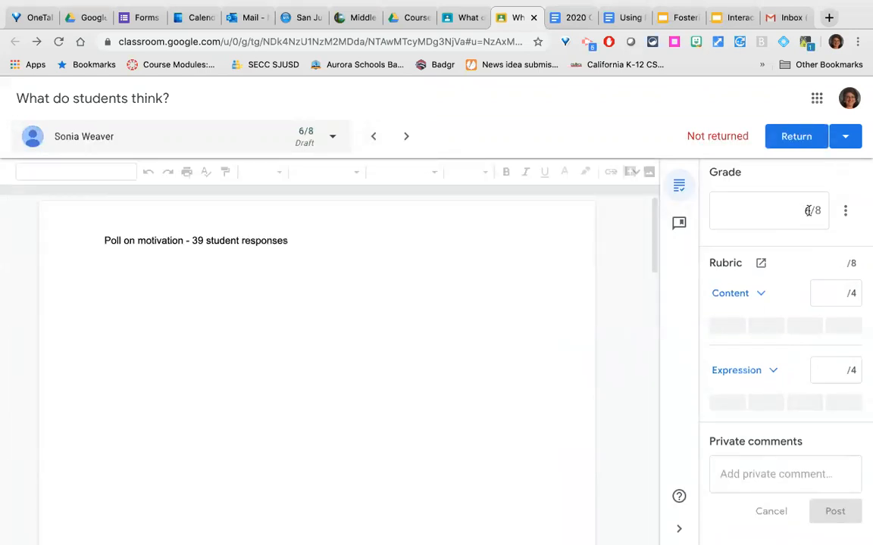
Clear the overall grade and score the submission with the rubric, giving 3 points for Content and 3 for Expression
{"action": "left_click", "coordinate": [807, 210]}
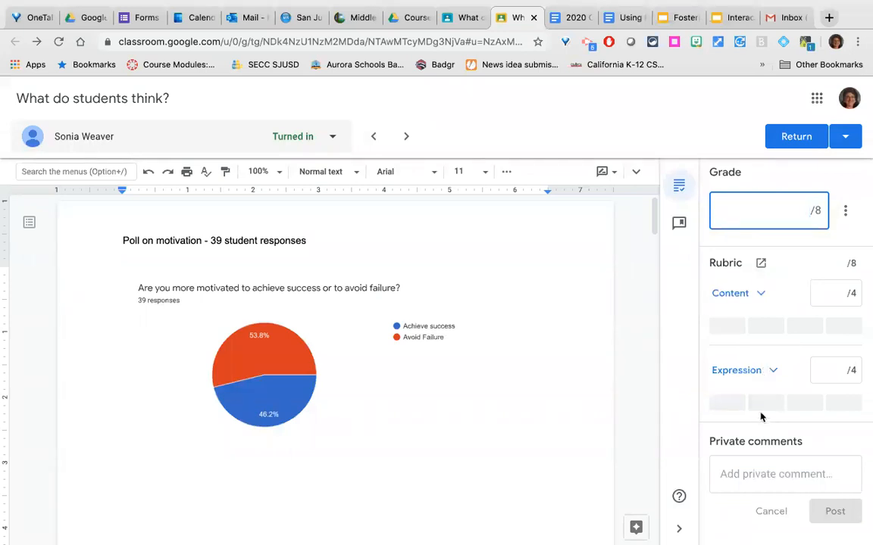
{"action": "left_click", "coordinate": [769, 330]}
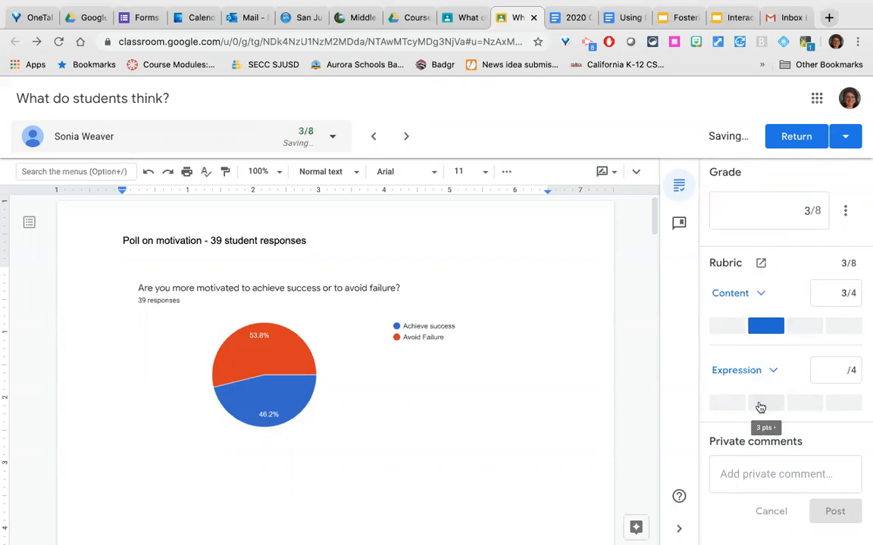
{"action": "left_click", "coordinate": [760, 407]}
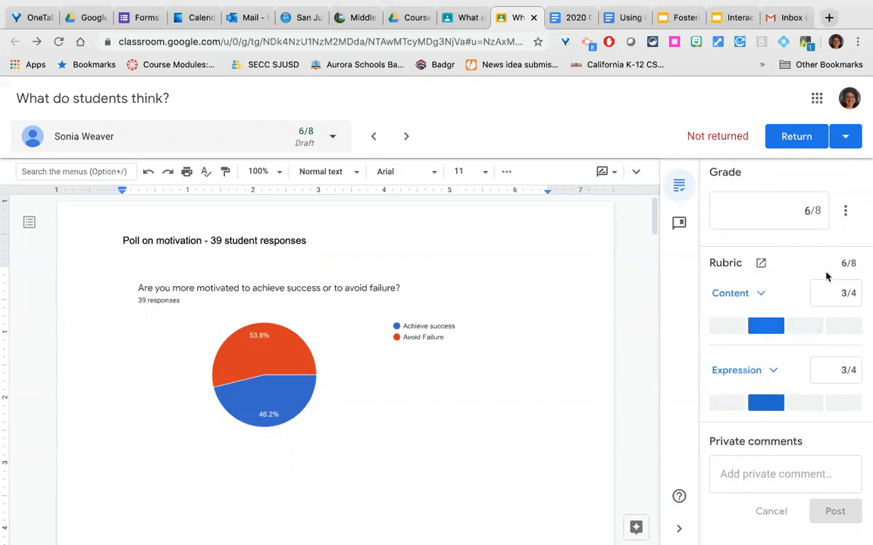
Change the rubric scores to 4 points for Expression and 4 for Content, trying 2 points for Content in between
{"action": "left_click", "coordinate": [728, 403]}
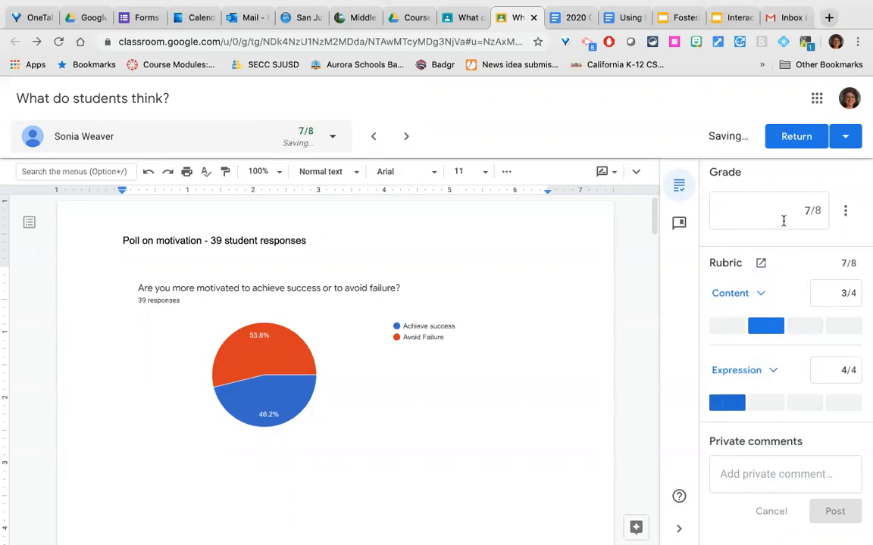
{"action": "left_click", "coordinate": [726, 329]}
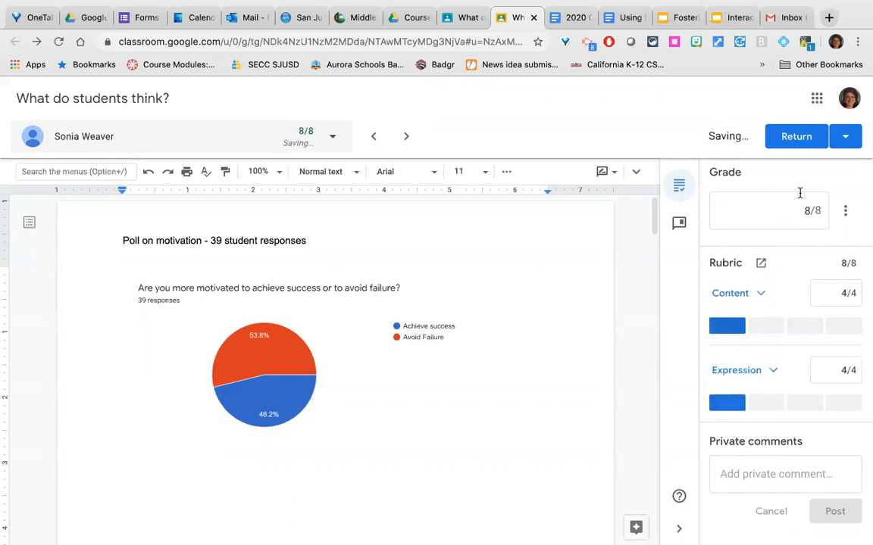
{"action": "left_click", "coordinate": [808, 327]}
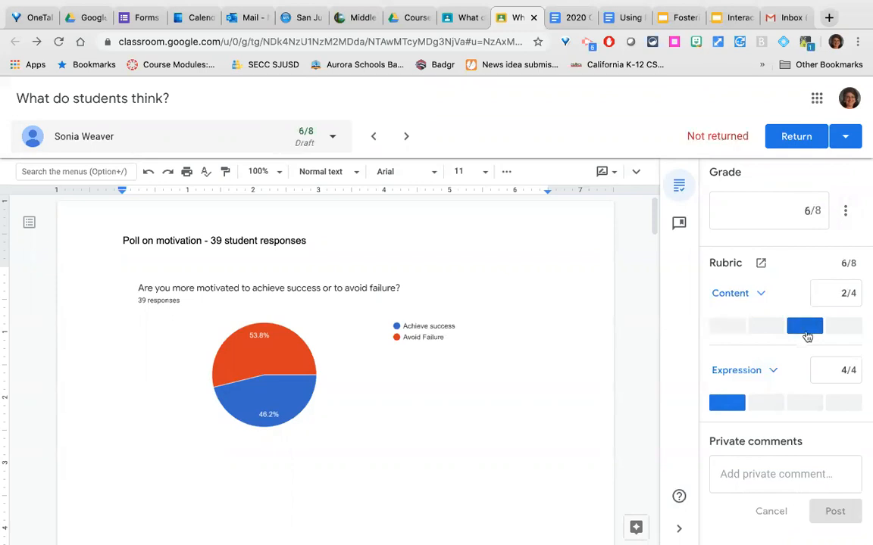
{"action": "left_click", "coordinate": [727, 333]}
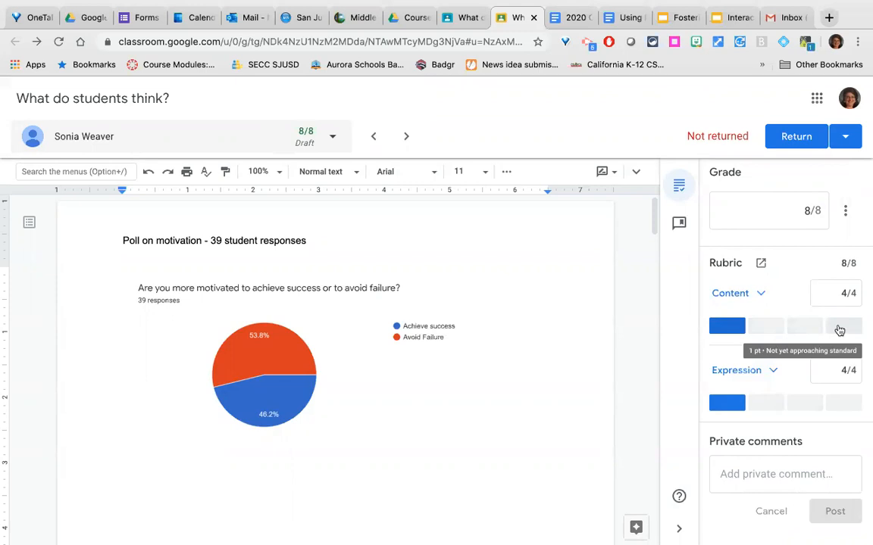
Open the full rubric to review the level descriptions for Content and Expression, and return to the submission
{"action": "left_click", "coordinate": [762, 265]}
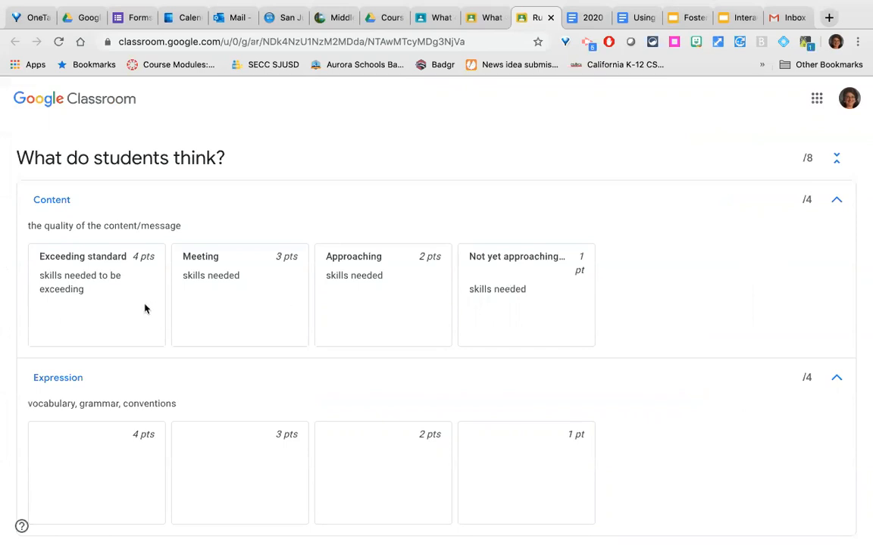
{"action": "left_click", "coordinate": [552, 18]}
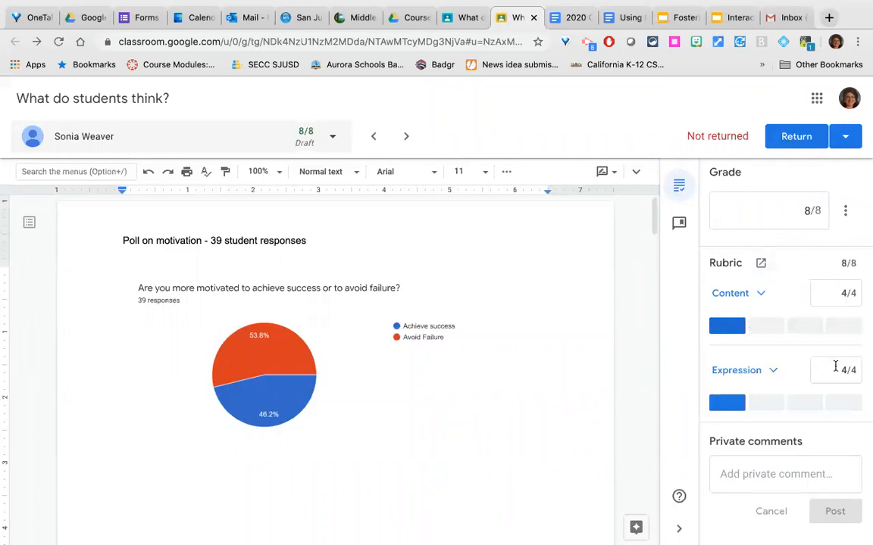
Rate Expression at 2 points from its expanded levels and review the expanded Content level descriptions
{"action": "left_click", "coordinate": [765, 371]}
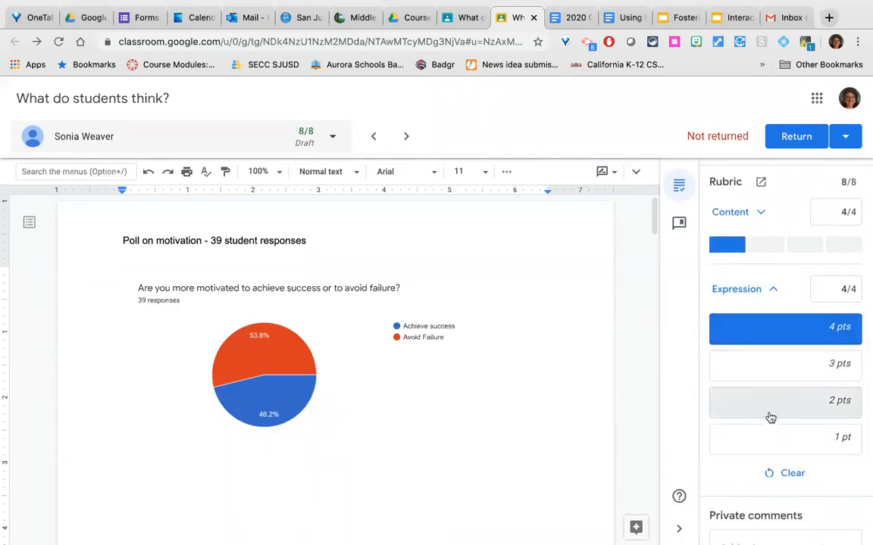
{"action": "left_click", "coordinate": [767, 407]}
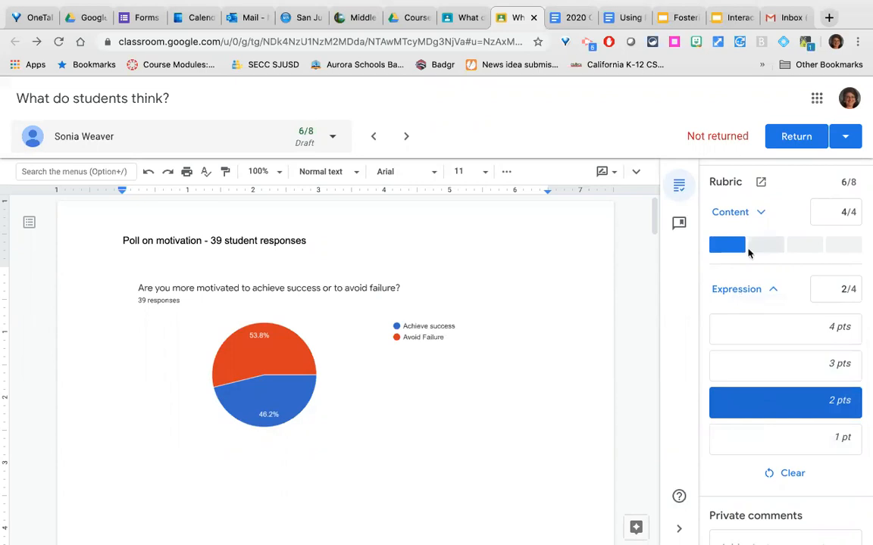
{"action": "left_click", "coordinate": [759, 217]}
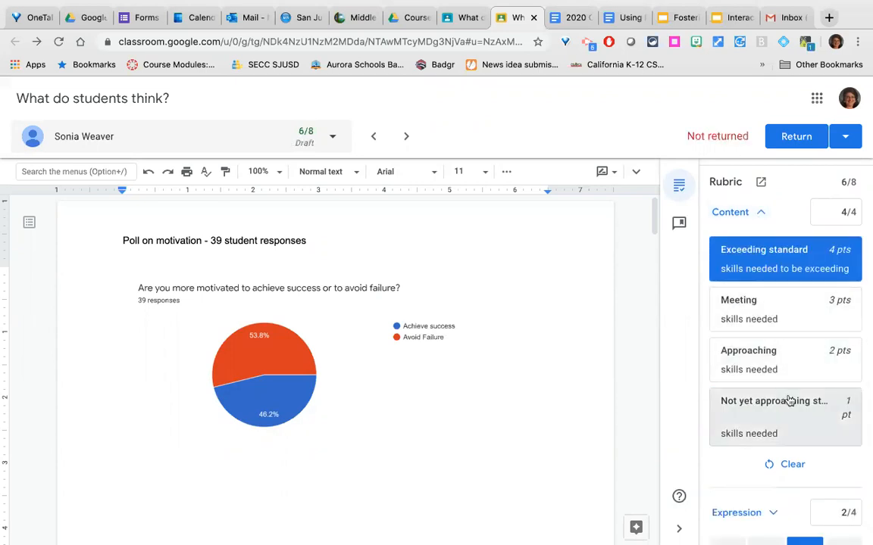
{"action": "scroll", "coordinate": [790, 401], "scroll_direction": "down", "scroll_amount": 1}
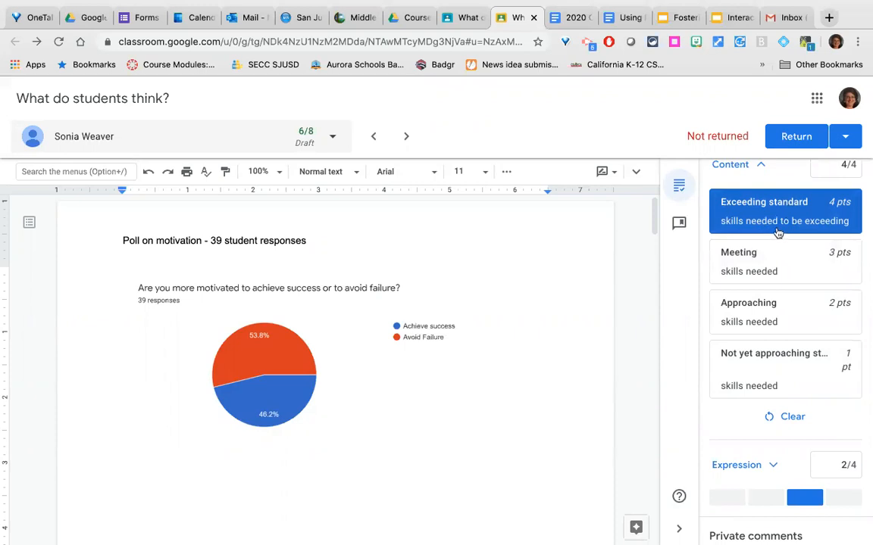
{"action": "scroll", "coordinate": [778, 230], "scroll_direction": "up", "scroll_amount": 1}
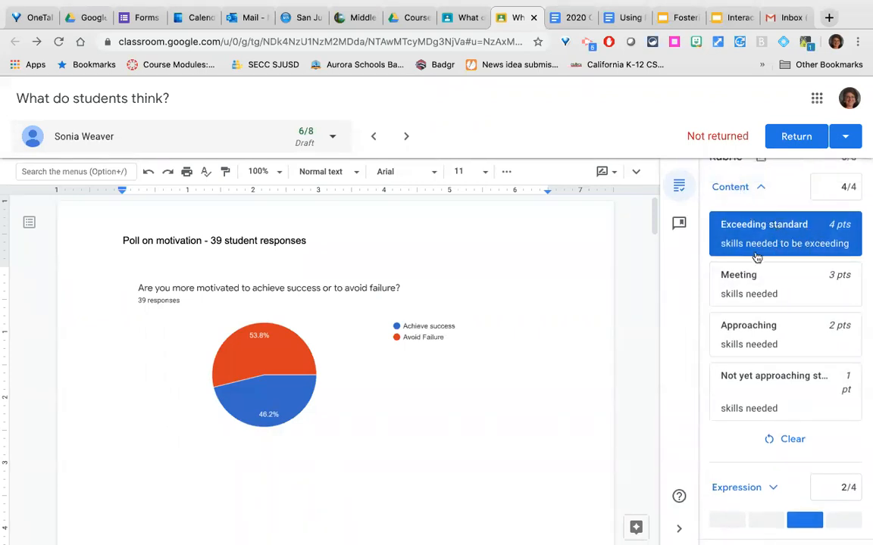
{"action": "left_click", "coordinate": [760, 186]}
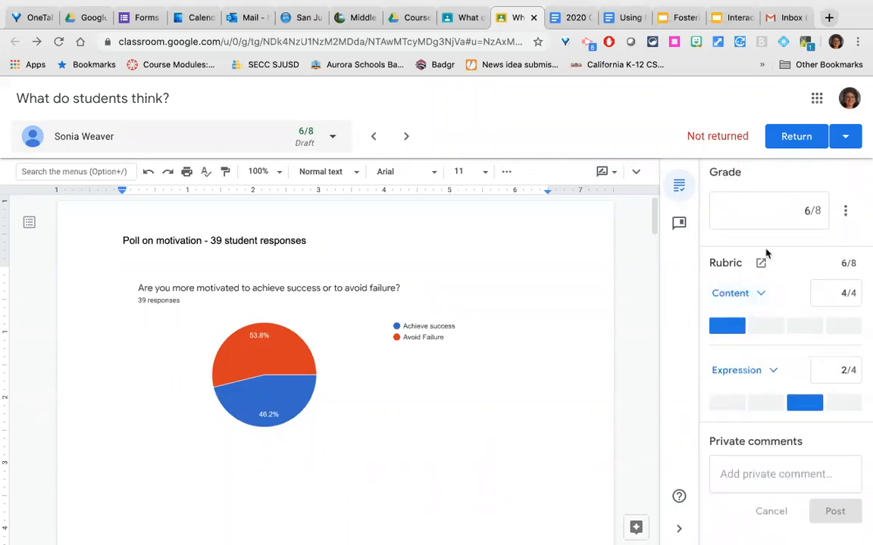
Clear the Content and Expression rubric scores and the overall grade of the submission
{"action": "left_click", "coordinate": [844, 293]}
{"action": "key", "text": "BackSpace"}
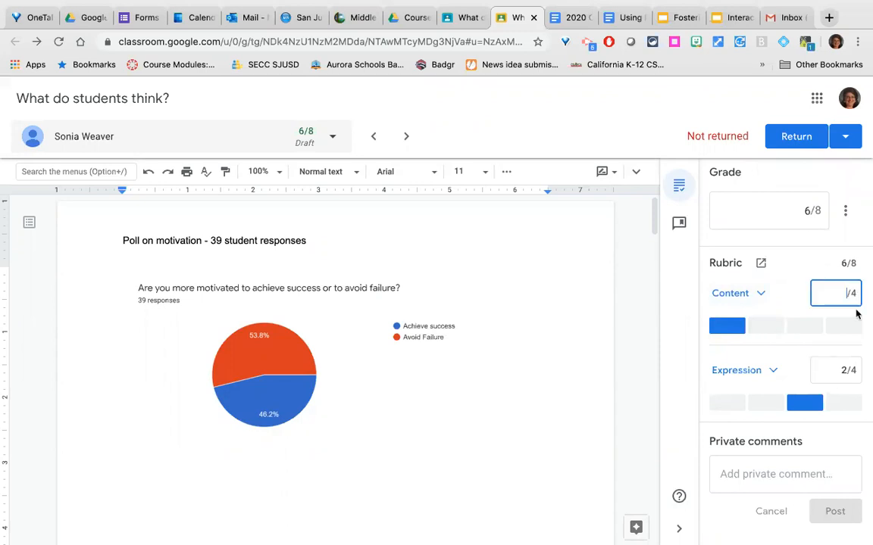
{"action": "left_click", "coordinate": [848, 371]}
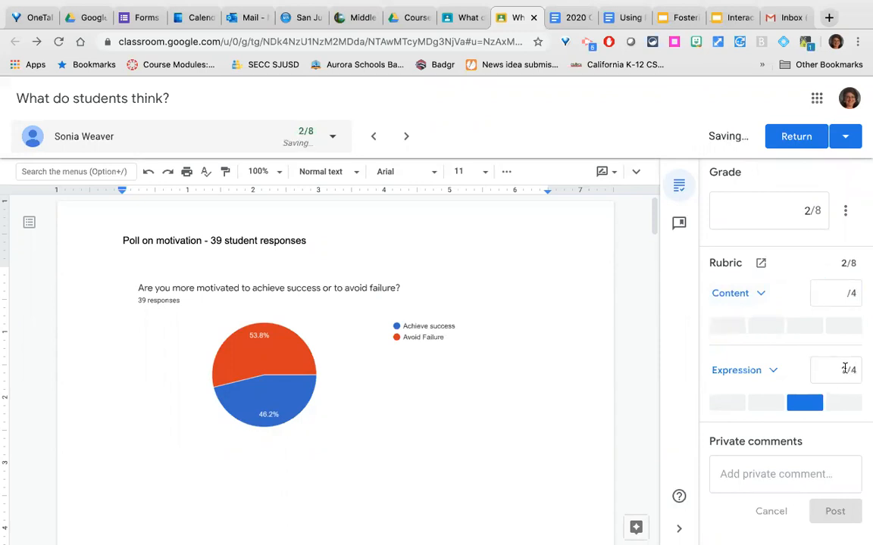
{"action": "key", "text": "BackSpace"}
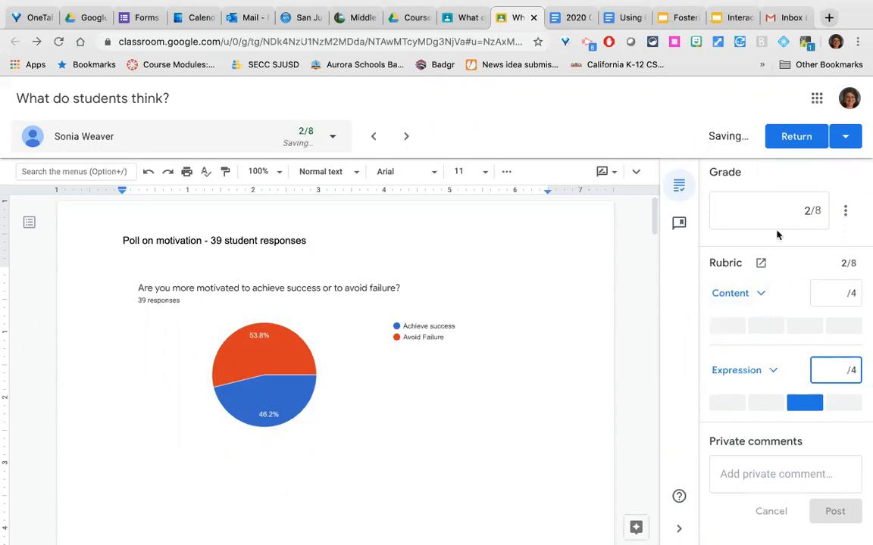
{"action": "left_click", "coordinate": [781, 199]}
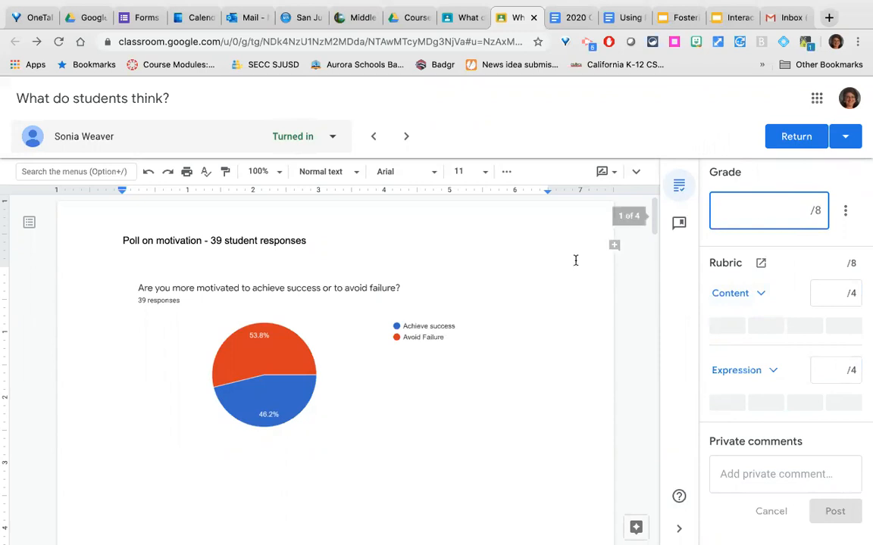
Go back through the two preceding student submissions to view their attached documents and grading fields
{"action": "left_click", "coordinate": [375, 137]}
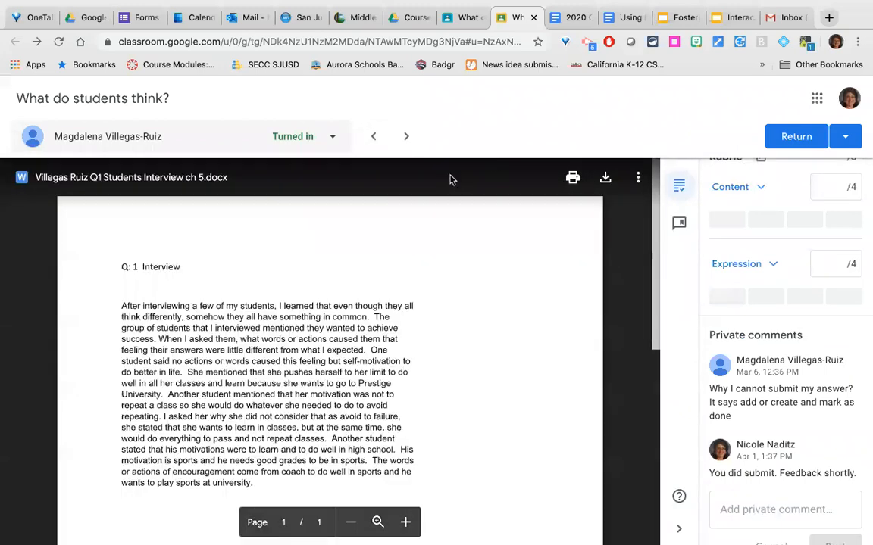
{"action": "left_click", "coordinate": [374, 137]}
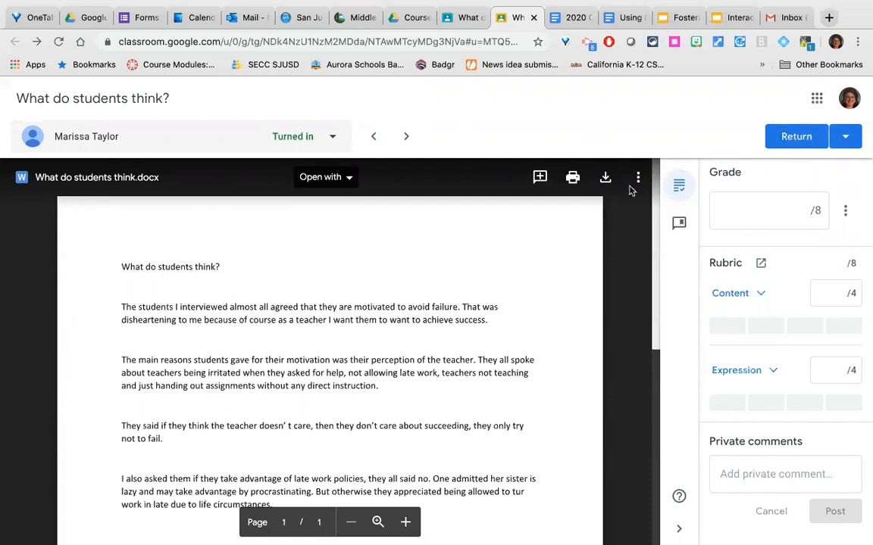
Try choosing students for returning multiple submissions, selecting all and then only the first three, and cancel the return
{"action": "left_click", "coordinate": [846, 136]}
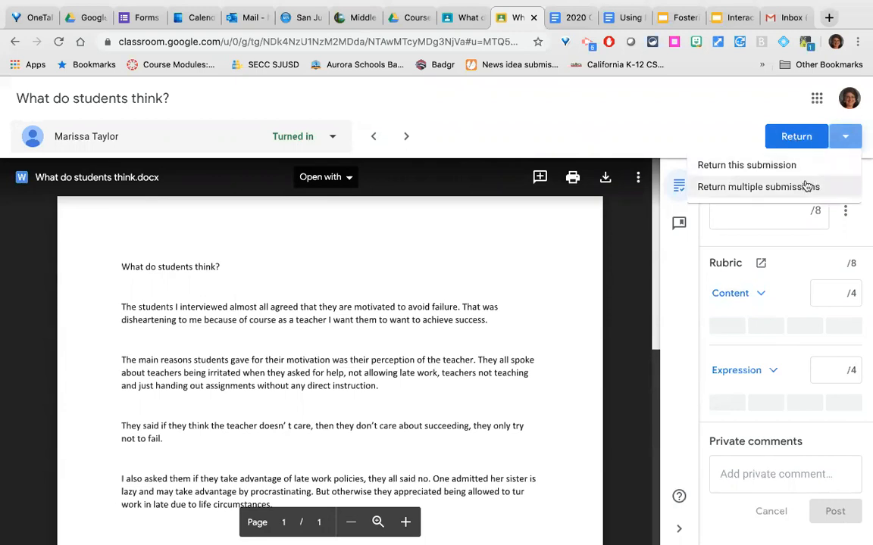
{"action": "left_click", "coordinate": [758, 186]}
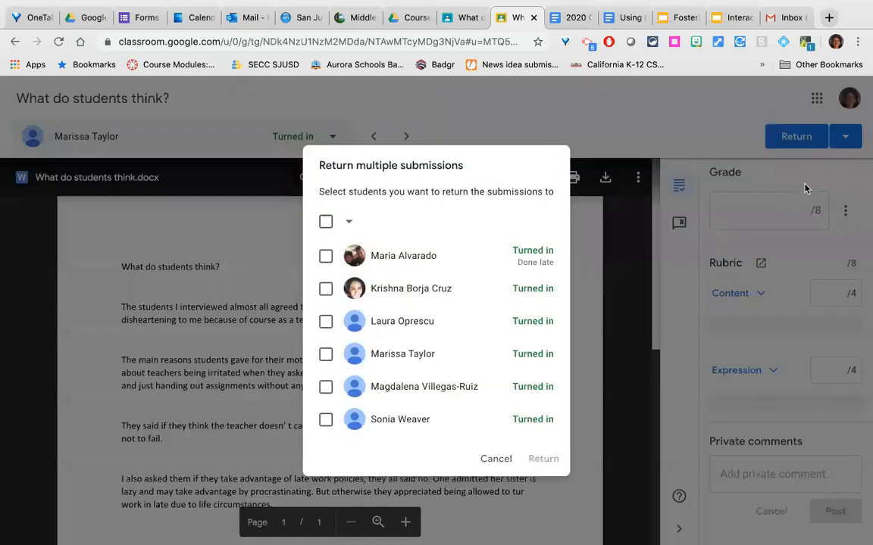
{"action": "left_click", "coordinate": [325, 222]}
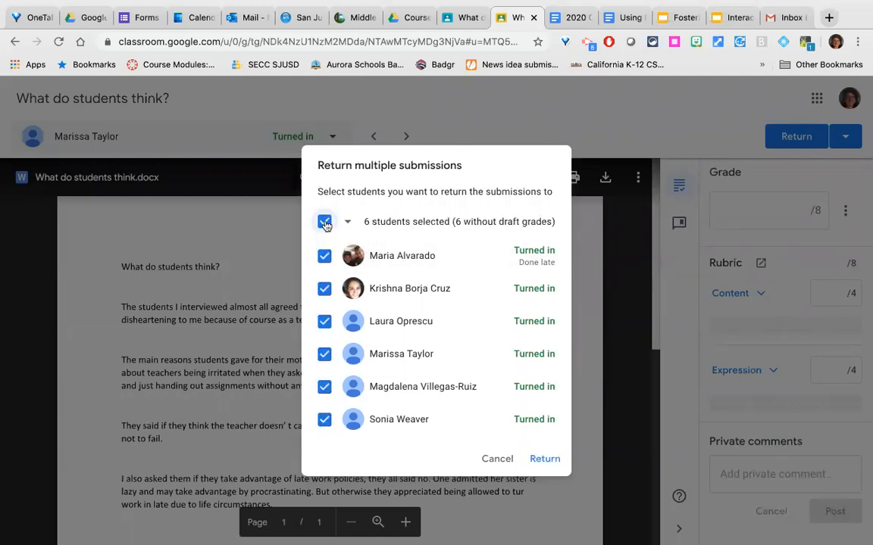
{"action": "left_click", "coordinate": [325, 222]}
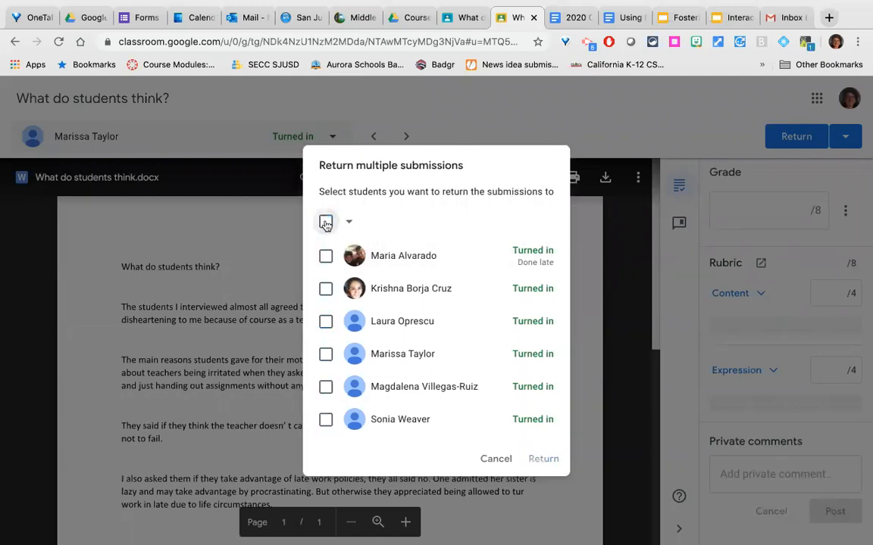
{"action": "left_click", "coordinate": [326, 321]}
{"action": "left_click", "coordinate": [326, 288]}
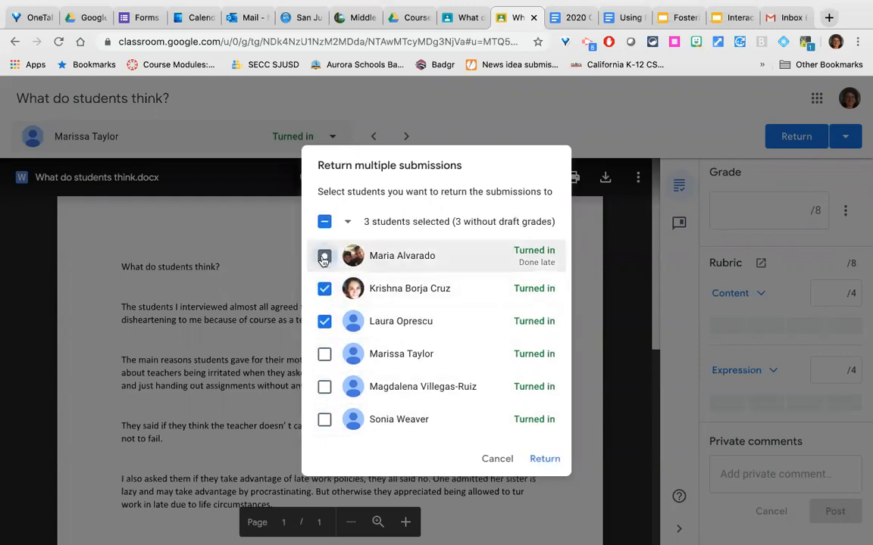
{"action": "left_click", "coordinate": [324, 257]}
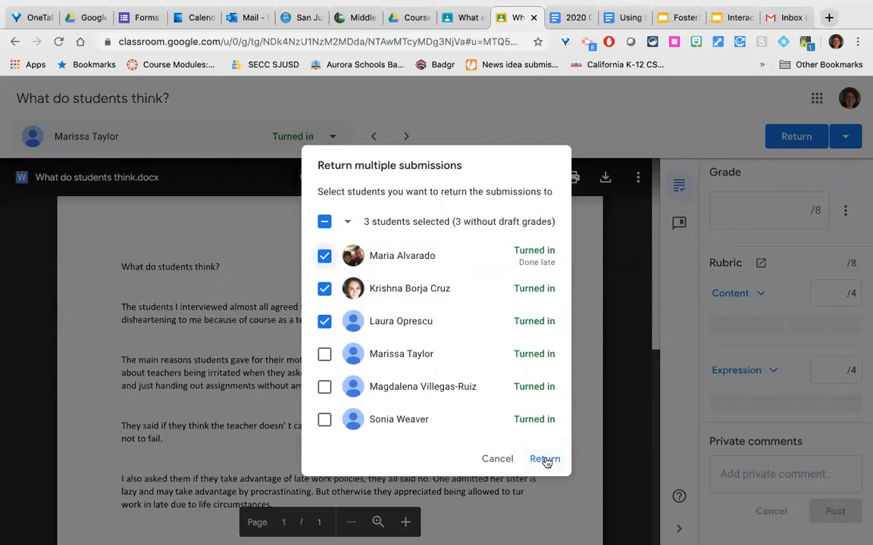
{"action": "left_click", "coordinate": [496, 459]}
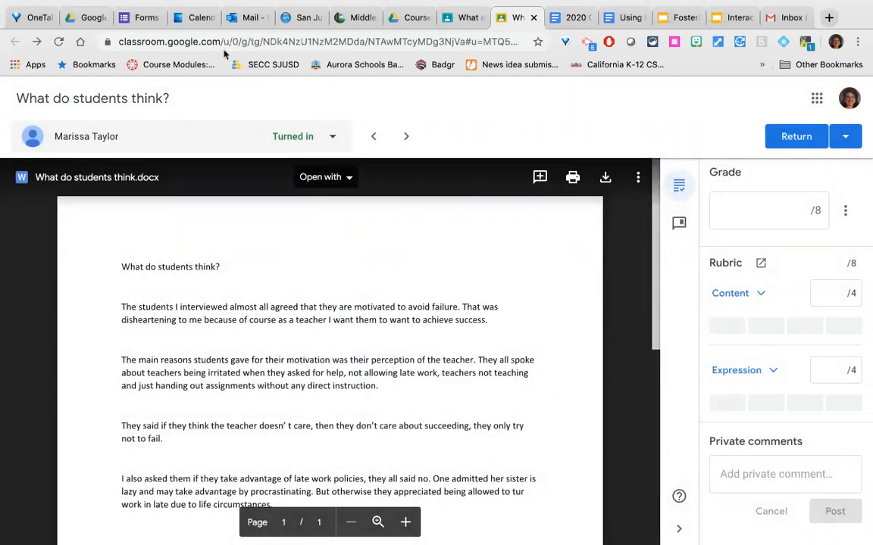
Close the submission grading page and go back to the assignment's student work overview
{"action": "left_click", "coordinate": [534, 17]}
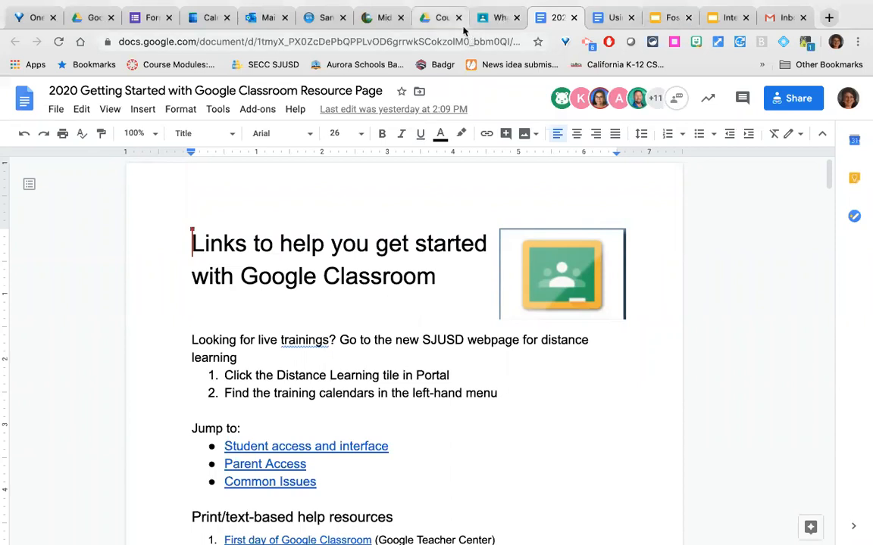
{"action": "left_click", "coordinate": [498, 17]}
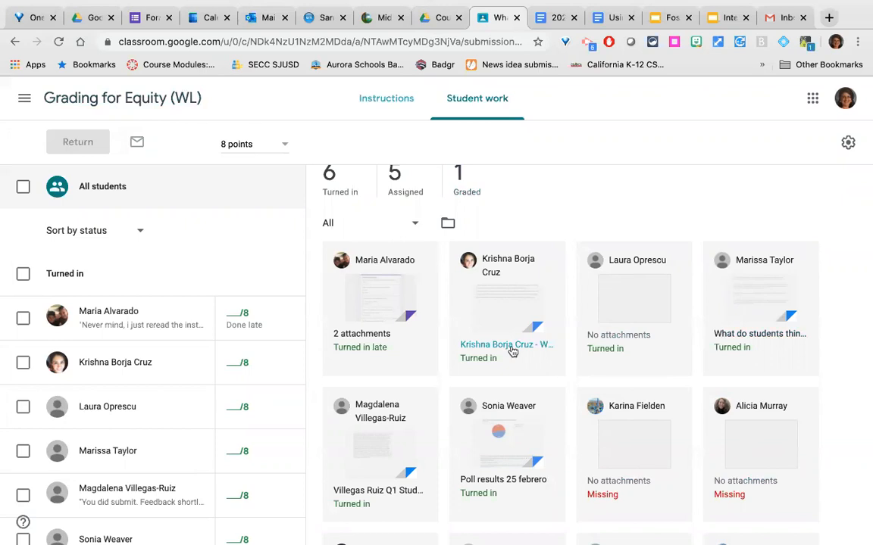
Switch to Google Drive and open the Classroom folder in My Drive
{"action": "left_click", "coordinate": [428, 21]}
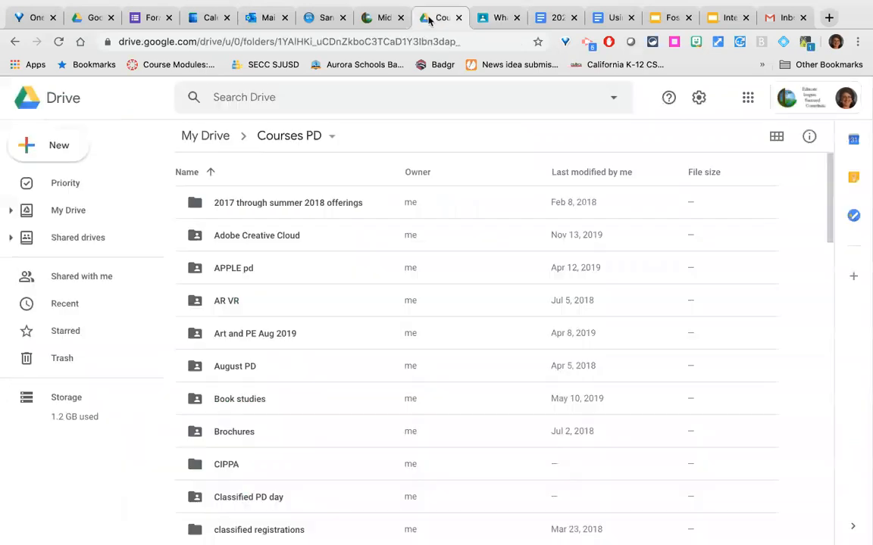
{"action": "scroll", "coordinate": [311, 389], "scroll_direction": "down", "scroll_amount": 2}
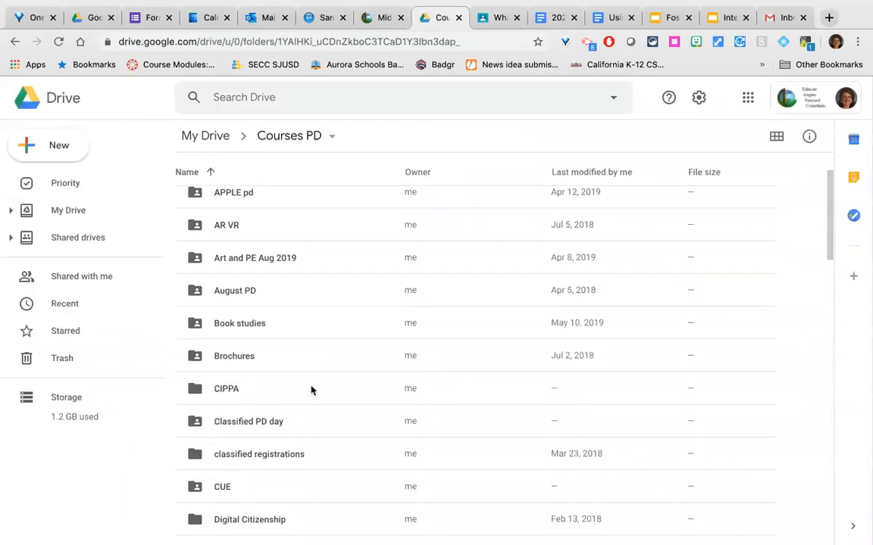
{"action": "left_click", "coordinate": [211, 136]}
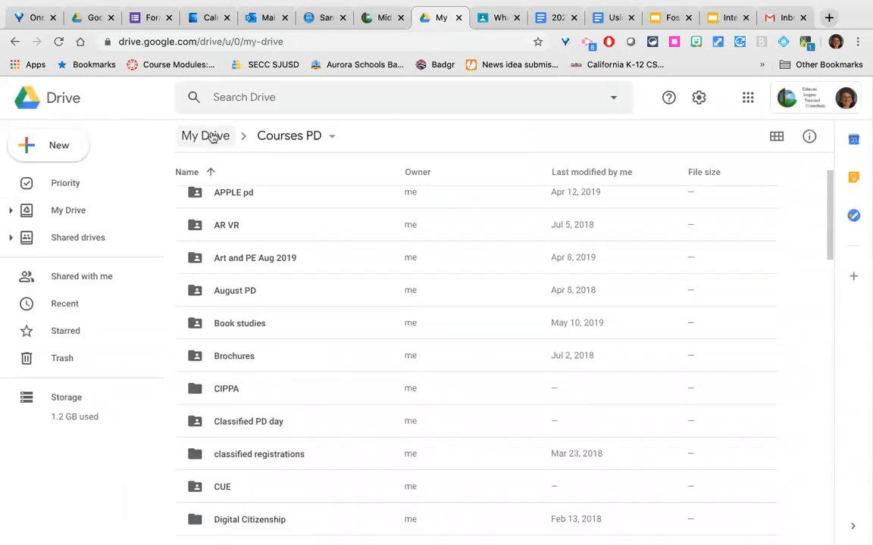
{"action": "scroll", "coordinate": [341, 423], "scroll_direction": "down", "scroll_amount": 1}
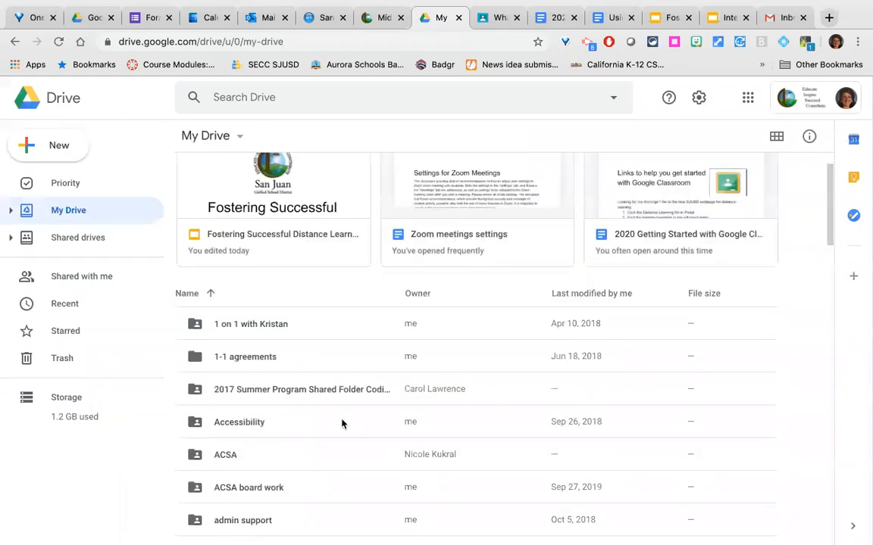
{"action": "scroll", "coordinate": [341, 422], "scroll_direction": "down", "scroll_amount": 7}
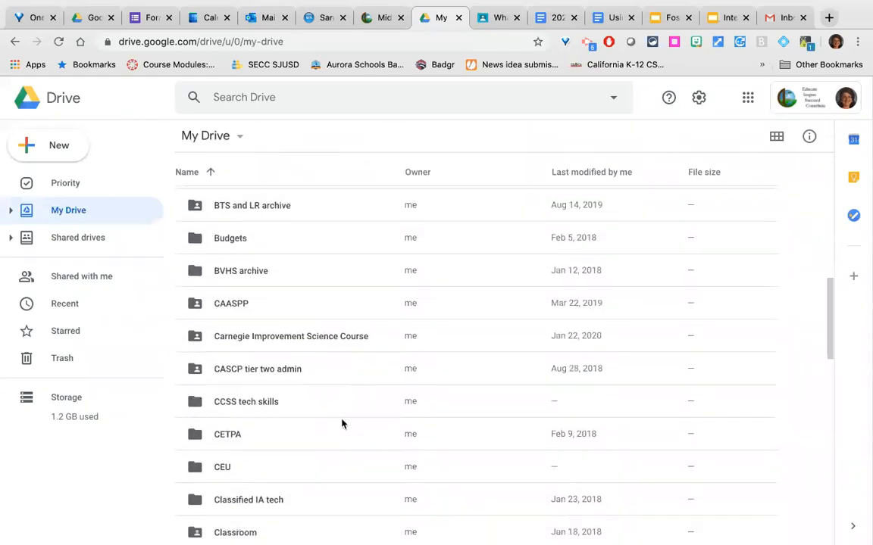
{"action": "scroll", "coordinate": [341, 425], "scroll_direction": "down", "scroll_amount": 3}
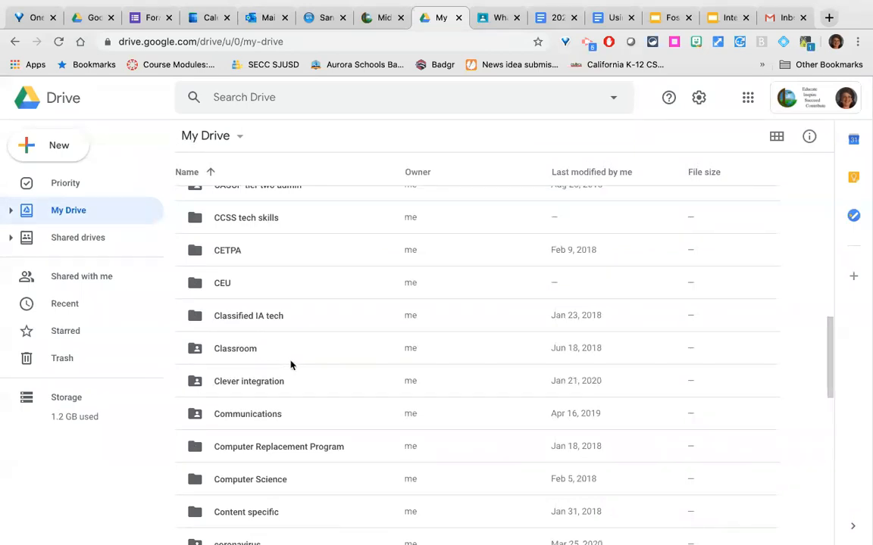
{"action": "double_click", "coordinate": [237, 351]}
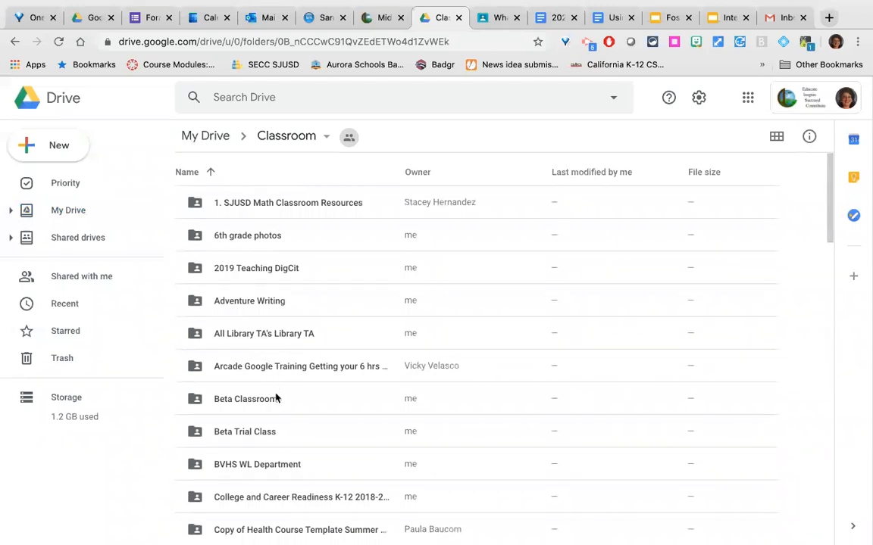
Find and open the Grading for Equity class folder inside the Classroom folder
{"action": "scroll", "coordinate": [277, 374], "scroll_direction": "down", "scroll_amount": 3}
{"action": "scroll", "coordinate": [274, 369], "scroll_direction": "down", "scroll_amount": 5}
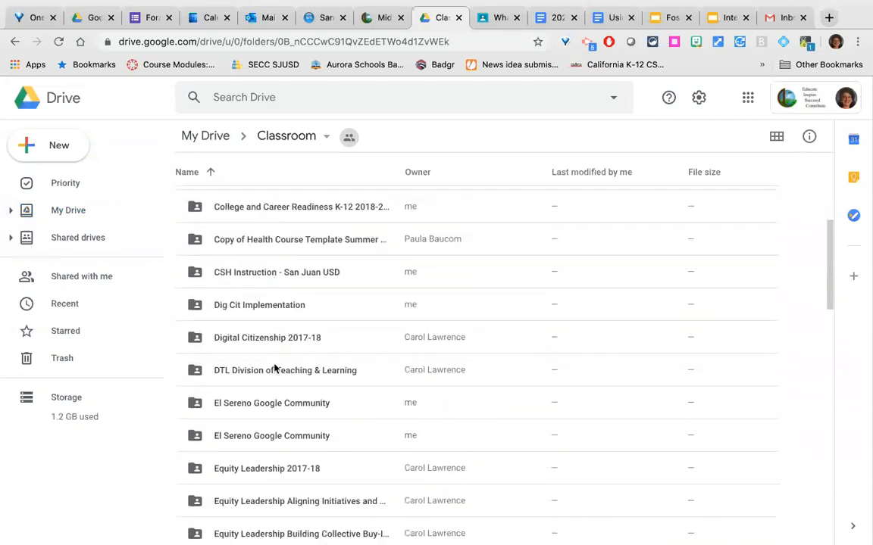
{"action": "scroll", "coordinate": [274, 369], "scroll_direction": "down", "scroll_amount": 8}
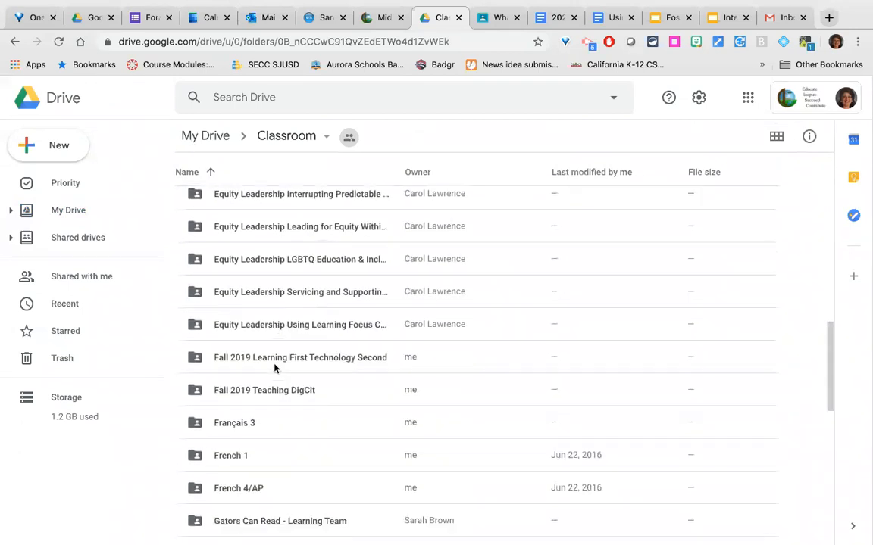
{"action": "scroll", "coordinate": [274, 368], "scroll_direction": "down", "scroll_amount": 1}
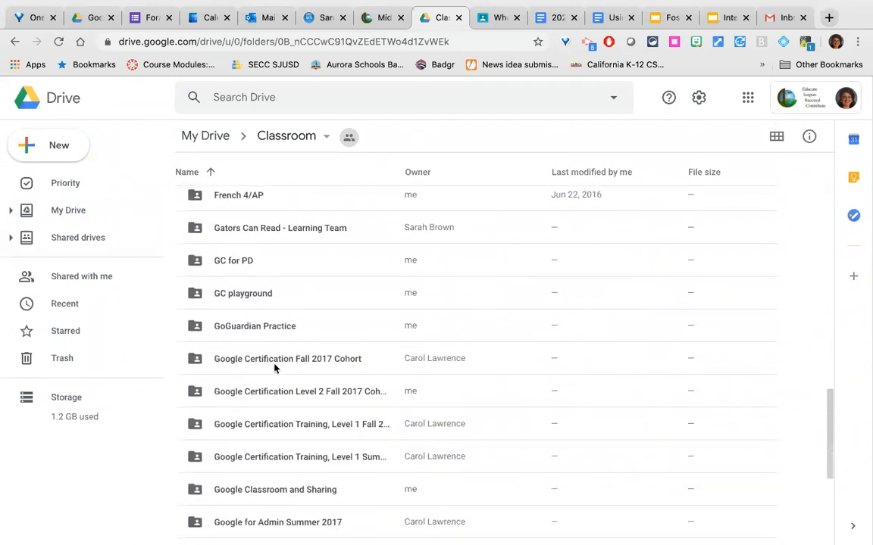
{"action": "scroll", "coordinate": [274, 368], "scroll_direction": "down", "scroll_amount": 1}
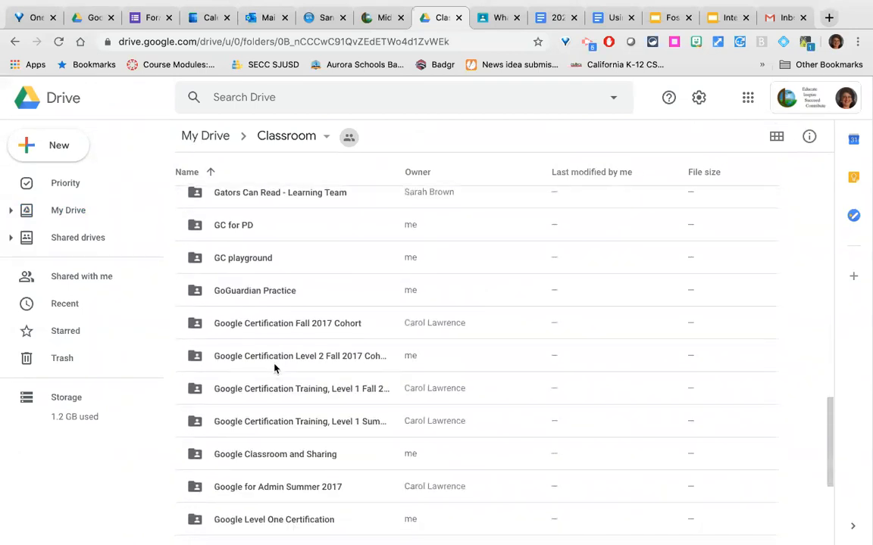
{"action": "scroll", "coordinate": [274, 368], "scroll_direction": "down", "scroll_amount": 5}
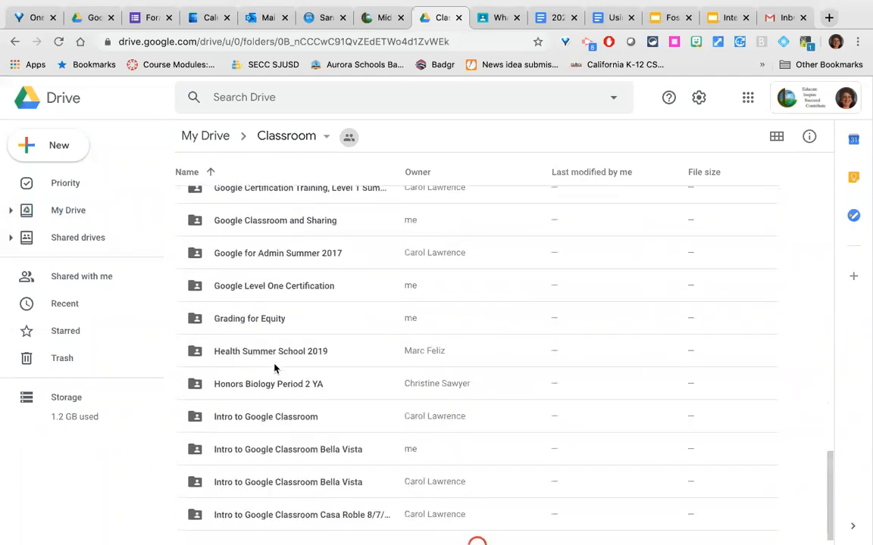
{"action": "double_click", "coordinate": [255, 306]}
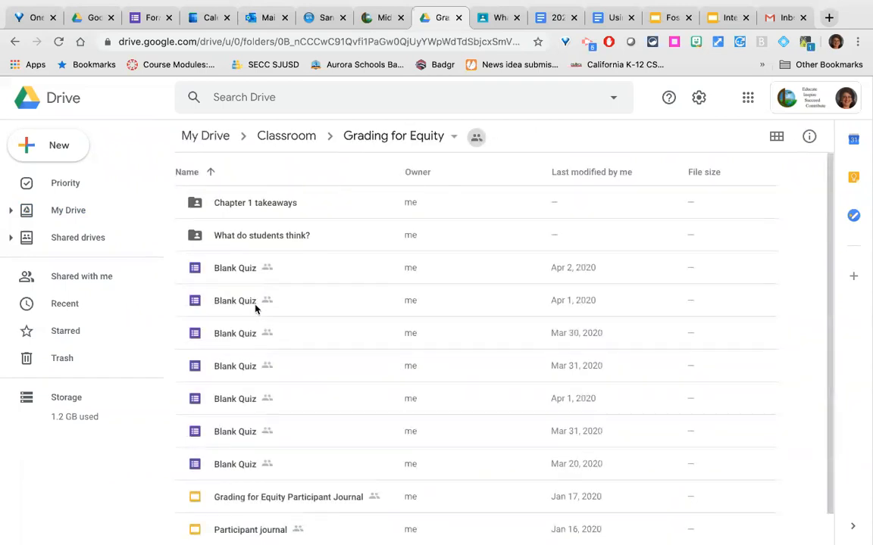
Review the student files in the "What do students think?" assignment folder and return to the Grading for Equity folder
{"action": "scroll", "coordinate": [282, 284], "scroll_direction": "down", "scroll_amount": 1}
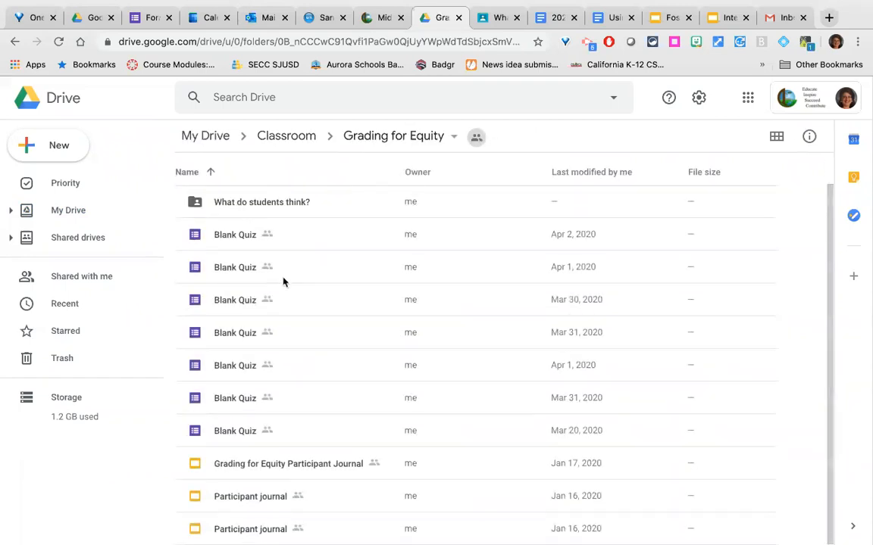
{"action": "scroll", "coordinate": [279, 261], "scroll_direction": "up", "scroll_amount": 1}
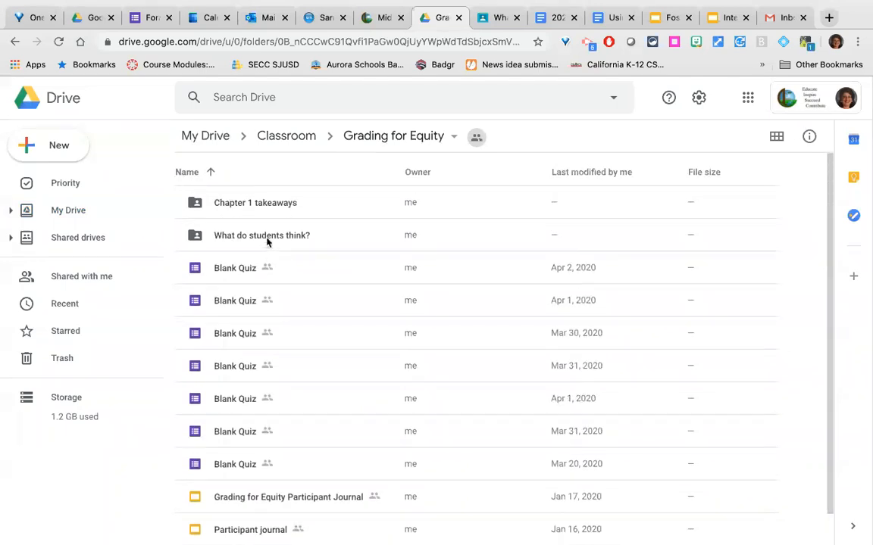
{"action": "double_click", "coordinate": [261, 236]}
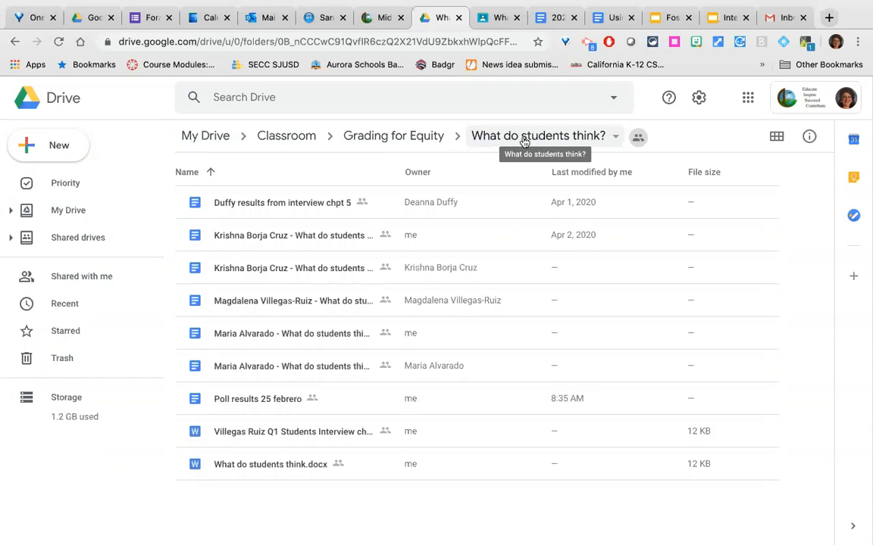
{"action": "left_click", "coordinate": [418, 141]}
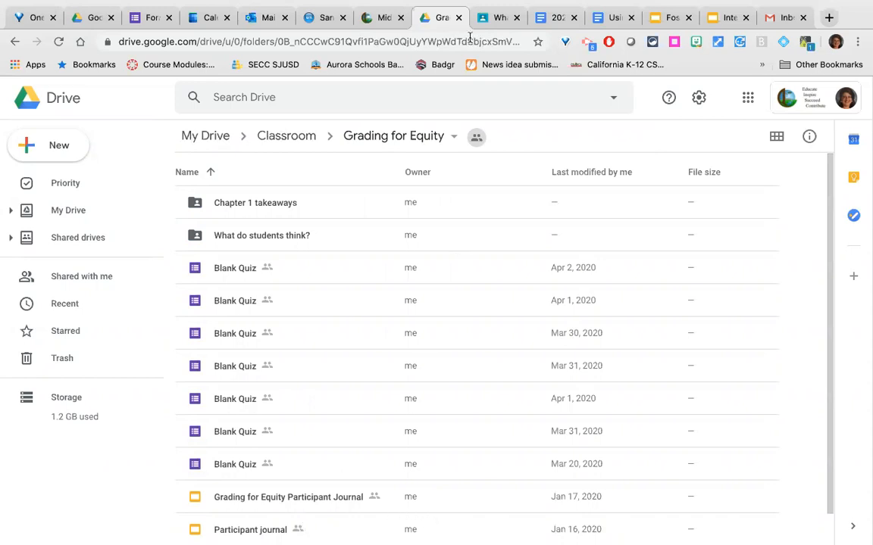
Switch back to Google Classroom and open the gradebook of the Grading for Equity (WL) class
{"action": "left_click", "coordinate": [487, 19]}
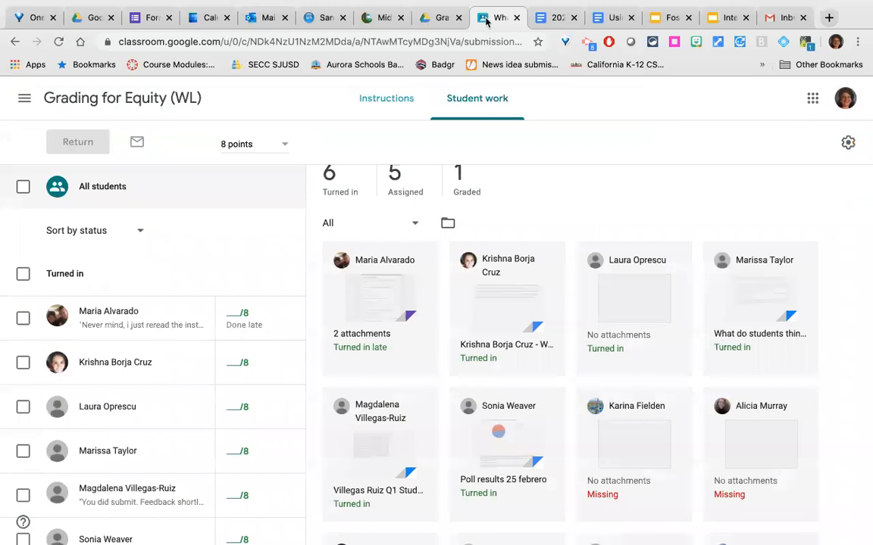
{"action": "left_click", "coordinate": [106, 106]}
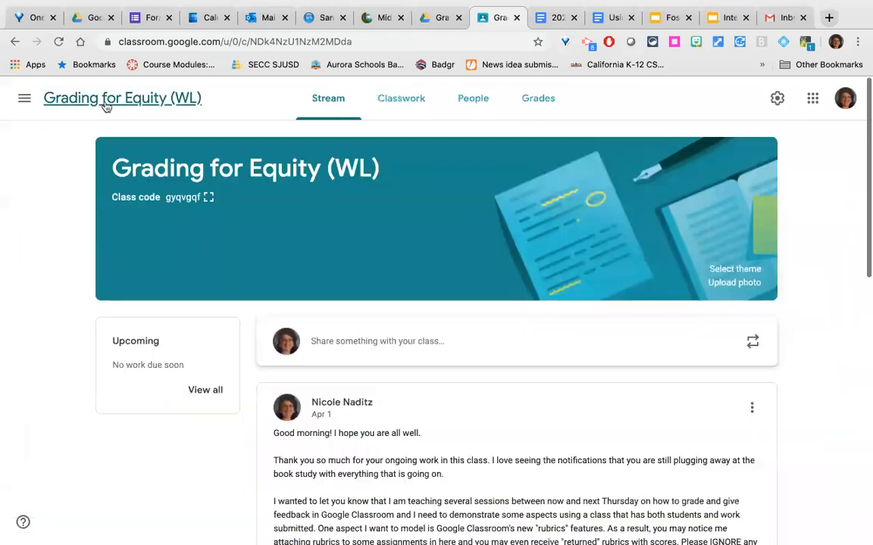
{"action": "left_click", "coordinate": [536, 102]}
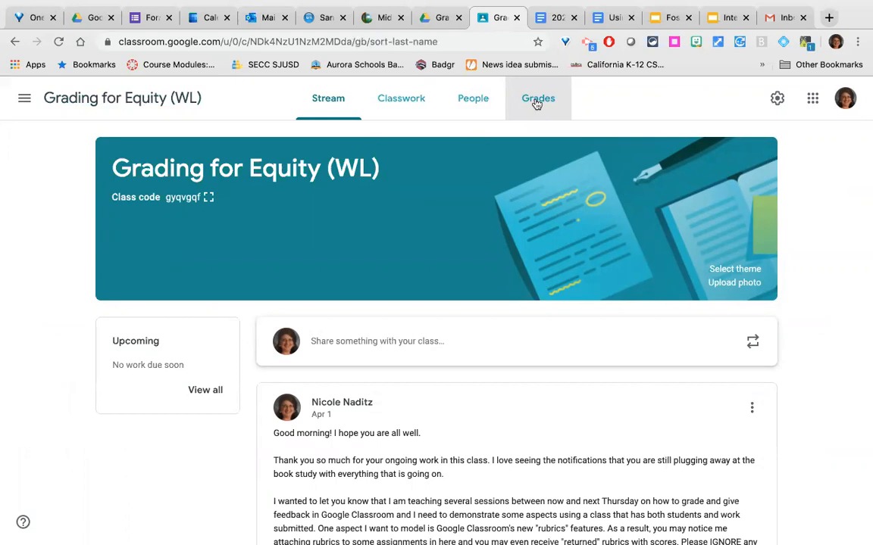
Look through the gradebook's assignments and open the student work for Chapter 5 takeaways
{"action": "scroll", "coordinate": [650, 230], "scroll_direction": "right", "scroll_amount": 5}
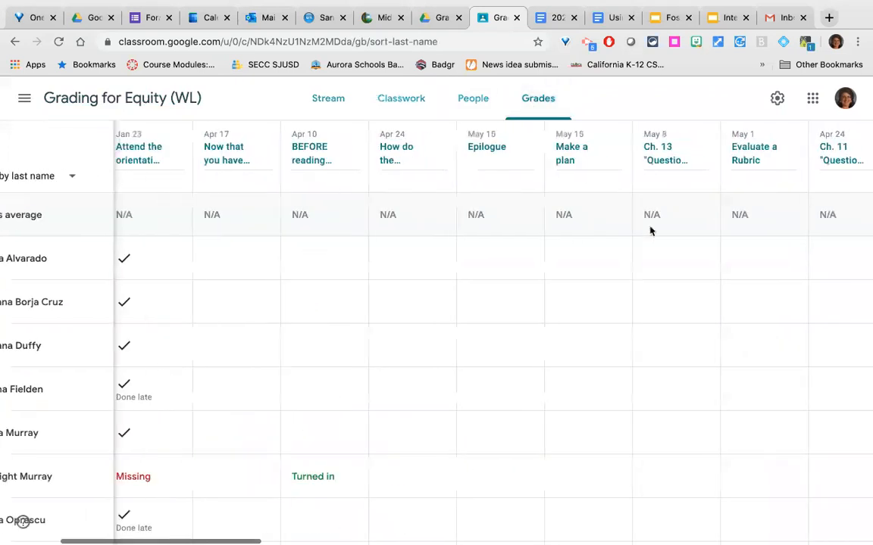
{"action": "scroll", "coordinate": [650, 230], "scroll_direction": "right", "scroll_amount": 15}
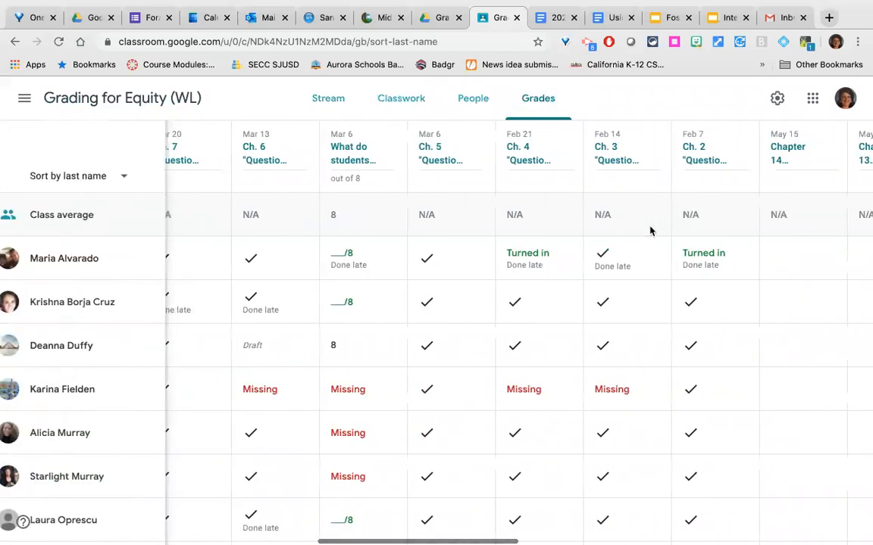
{"action": "scroll", "coordinate": [650, 230], "scroll_direction": "right", "scroll_amount": 15}
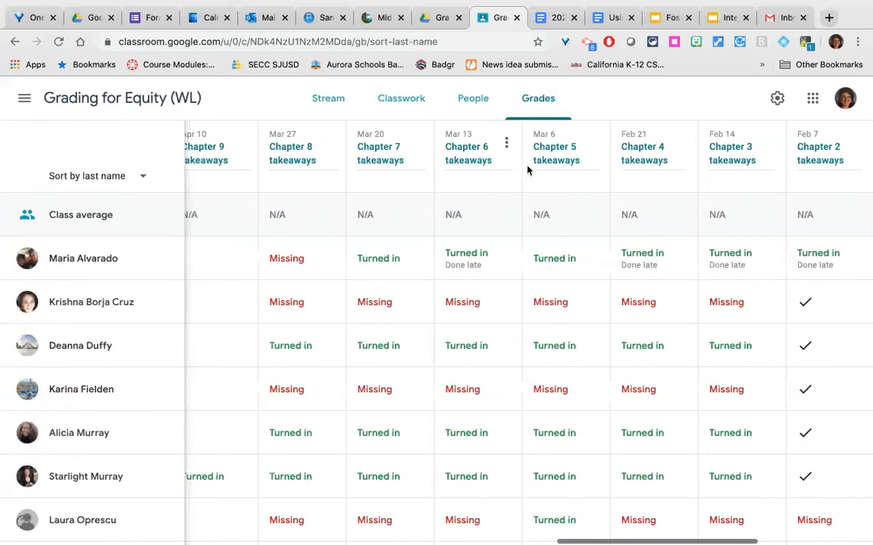
{"action": "left_click", "coordinate": [544, 167]}
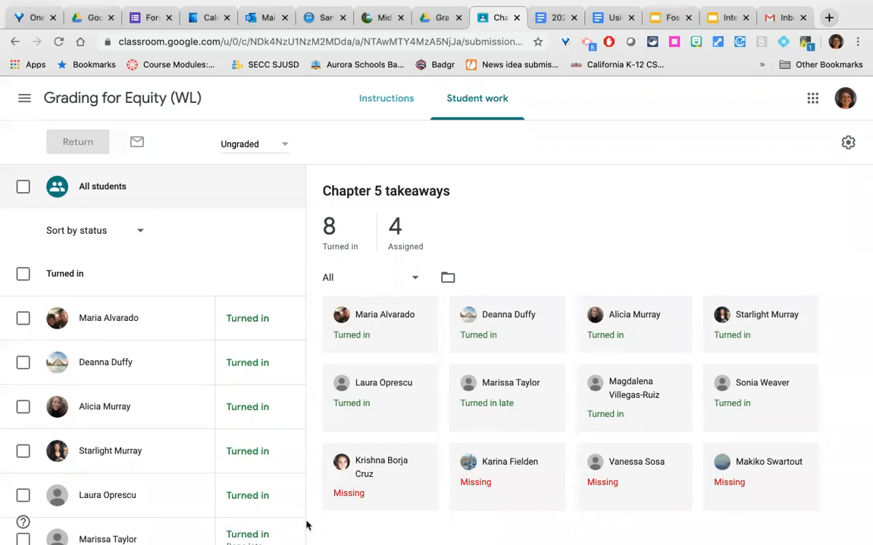
Switch to Google Drive and open the "What do students think?" assignment folder to view its student files
{"action": "mouse_move", "coordinate": [410, 6]}
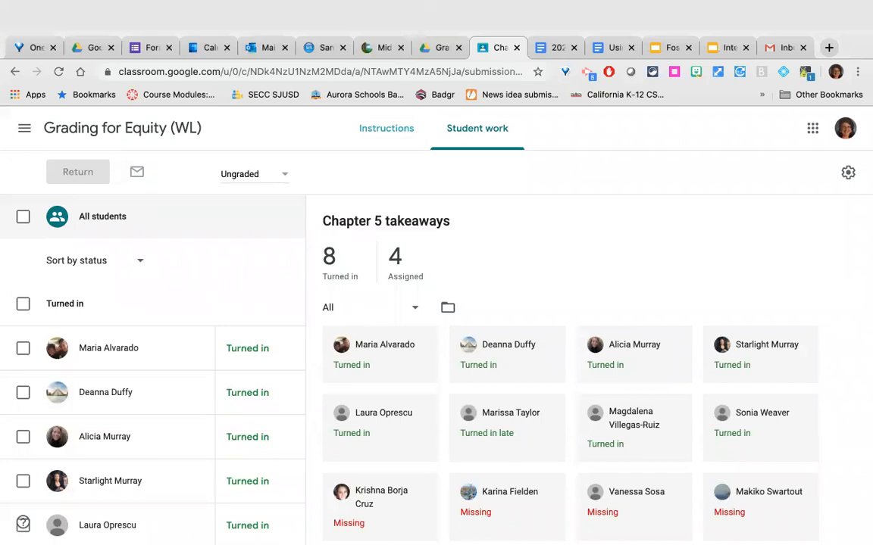
{"action": "left_click", "coordinate": [441, 47]}
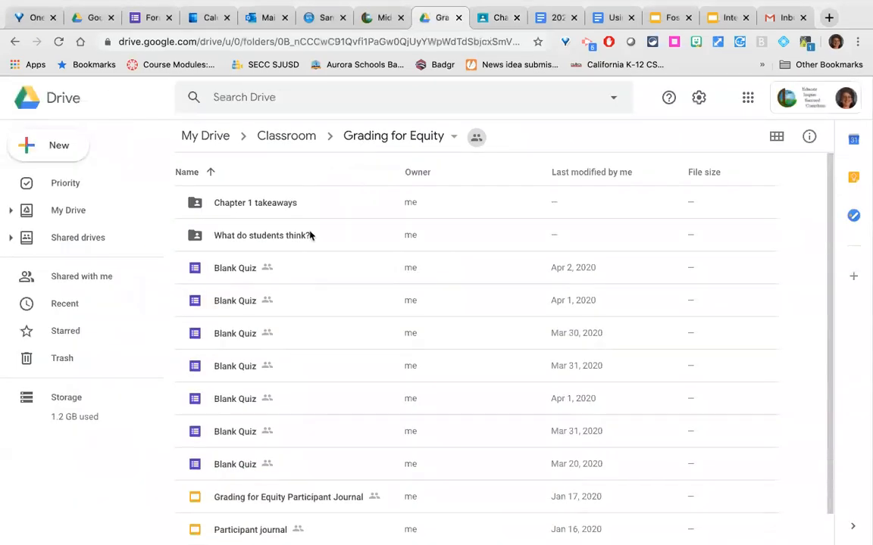
{"action": "double_click", "coordinate": [267, 239]}
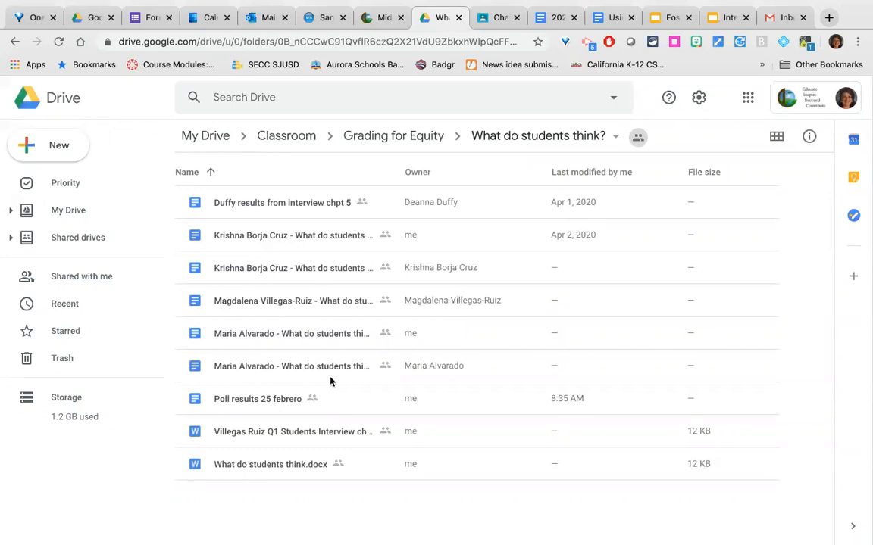
Return to My Drive and find and open the Courses PD folder
{"action": "left_click", "coordinate": [218, 144]}
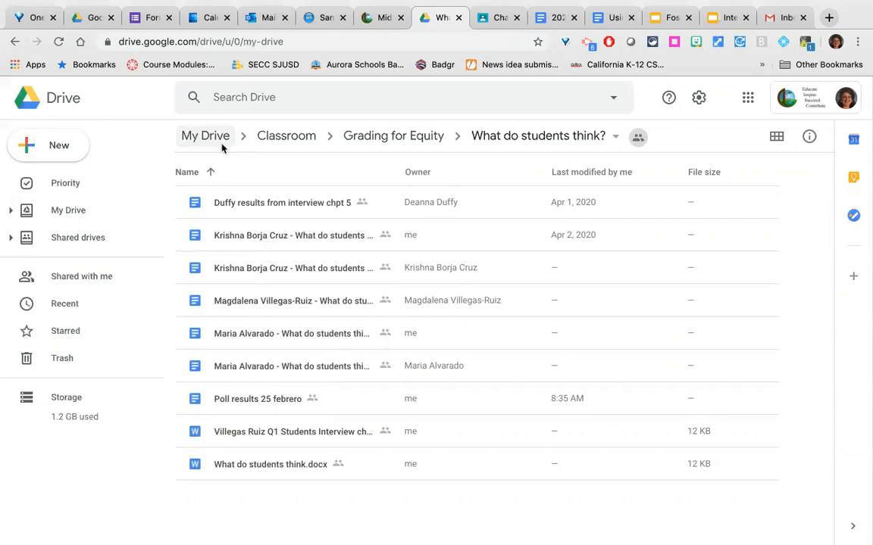
{"action": "scroll", "coordinate": [302, 444], "scroll_direction": "down", "scroll_amount": 15}
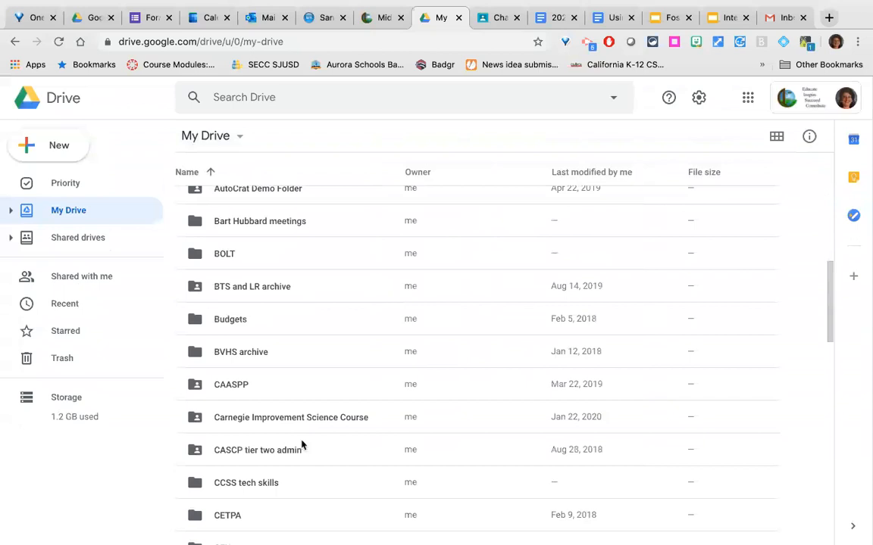
{"action": "scroll", "coordinate": [301, 444], "scroll_direction": "down", "scroll_amount": 5}
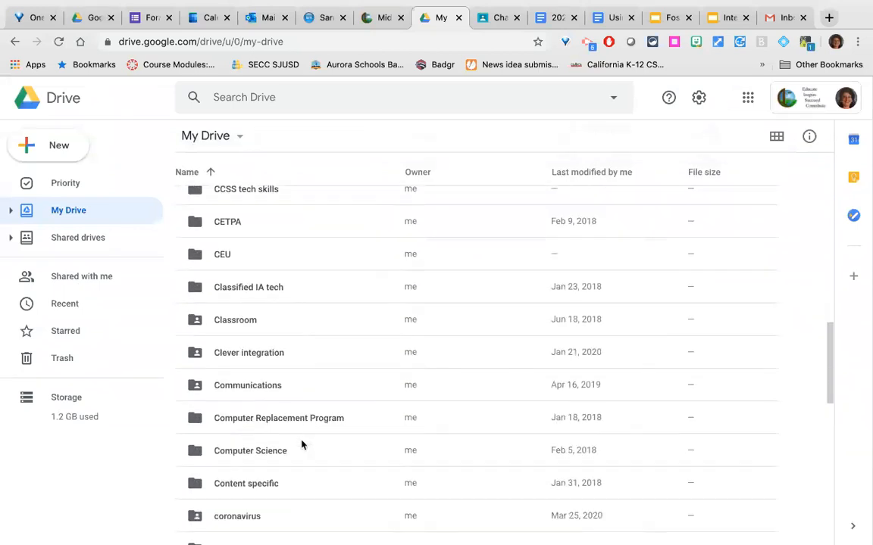
{"action": "scroll", "coordinate": [301, 444], "scroll_direction": "down", "scroll_amount": 1}
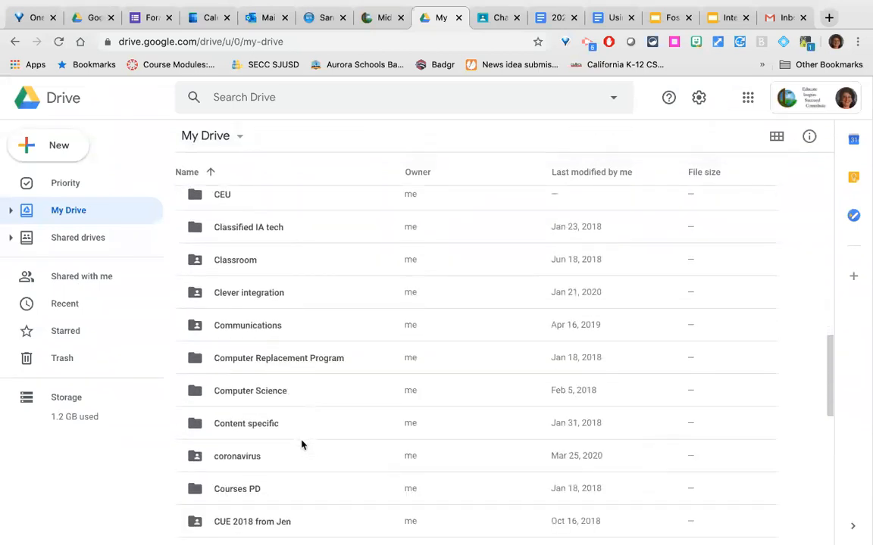
{"action": "double_click", "coordinate": [252, 496]}
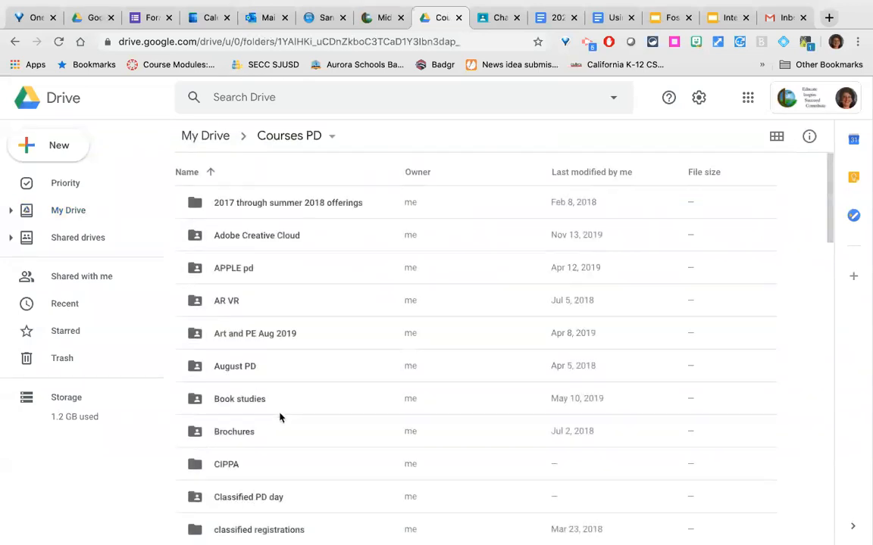
Look through the Courses PD subfolders and open the Grading for Equity folder inside Book studies
{"action": "scroll", "coordinate": [278, 321], "scroll_direction": "down", "scroll_amount": 10}
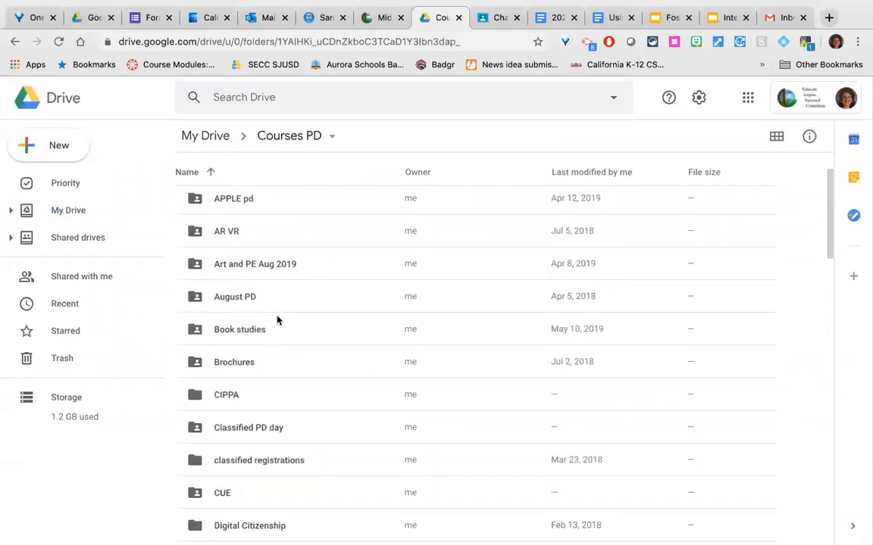
{"action": "scroll", "coordinate": [277, 321], "scroll_direction": "down", "scroll_amount": 3}
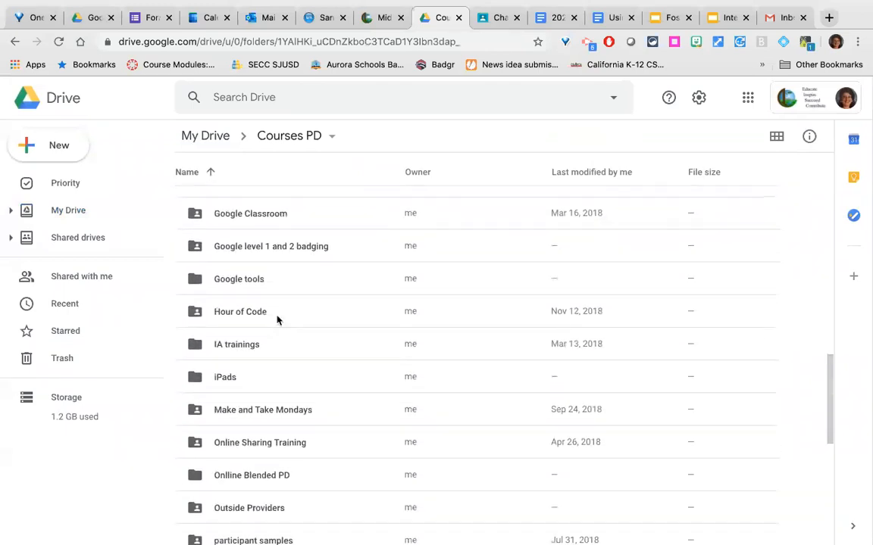
{"action": "scroll", "coordinate": [277, 318], "scroll_direction": "up", "scroll_amount": 15}
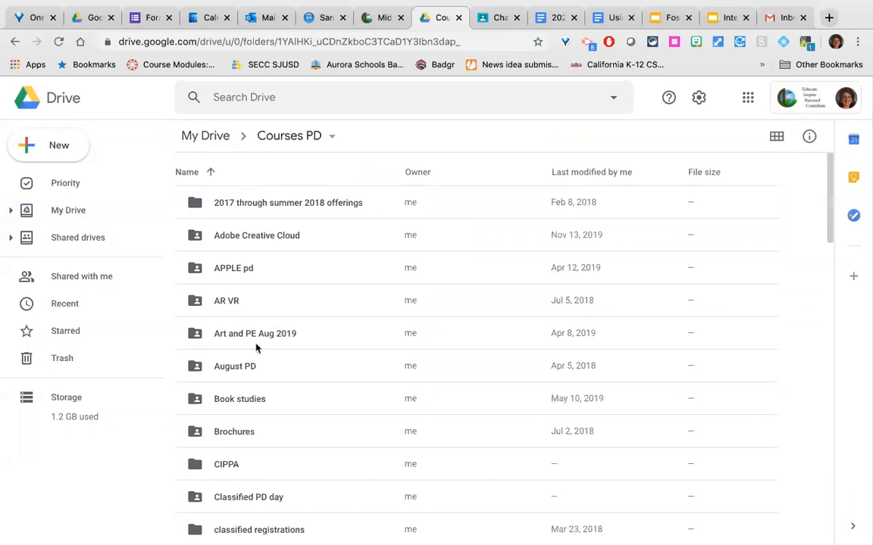
{"action": "double_click", "coordinate": [232, 409]}
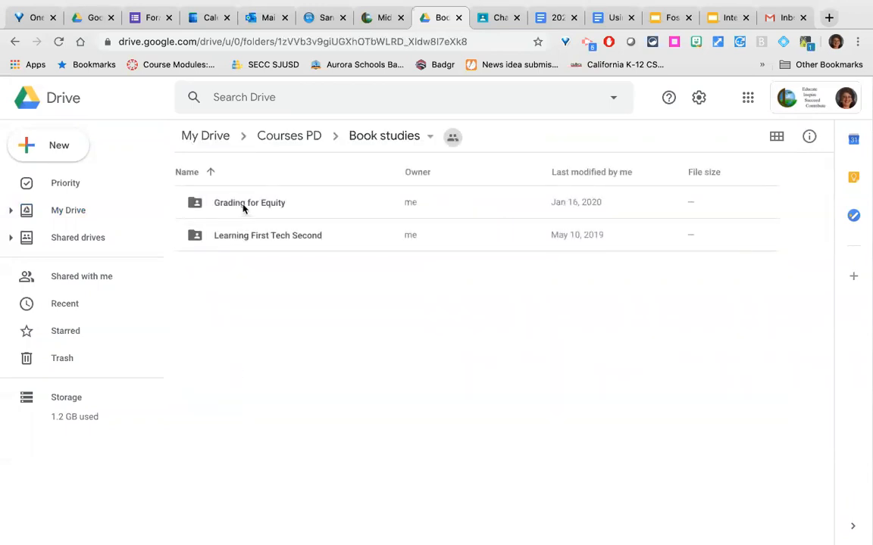
{"action": "double_click", "coordinate": [243, 206]}
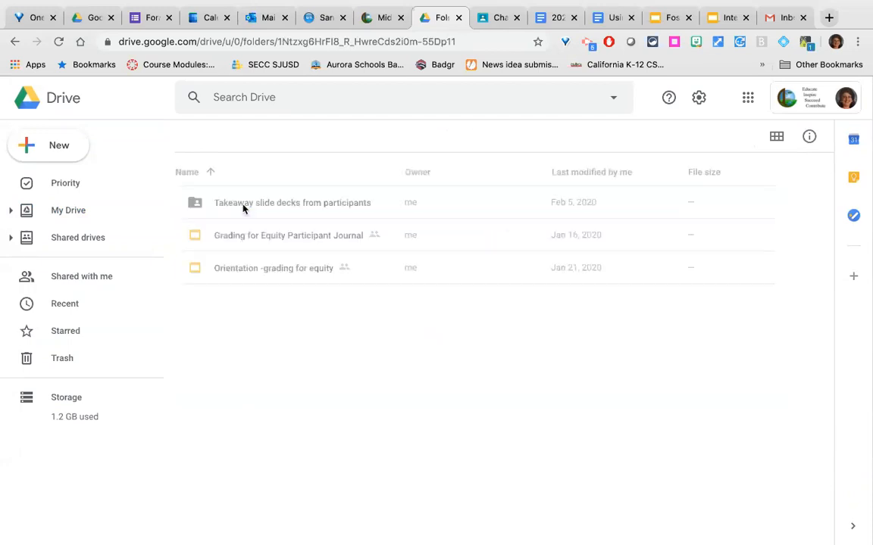
View the files in the "Takeaway slide decks from participants" folder and return to My Drive
{"action": "left_click", "coordinate": [243, 205]}
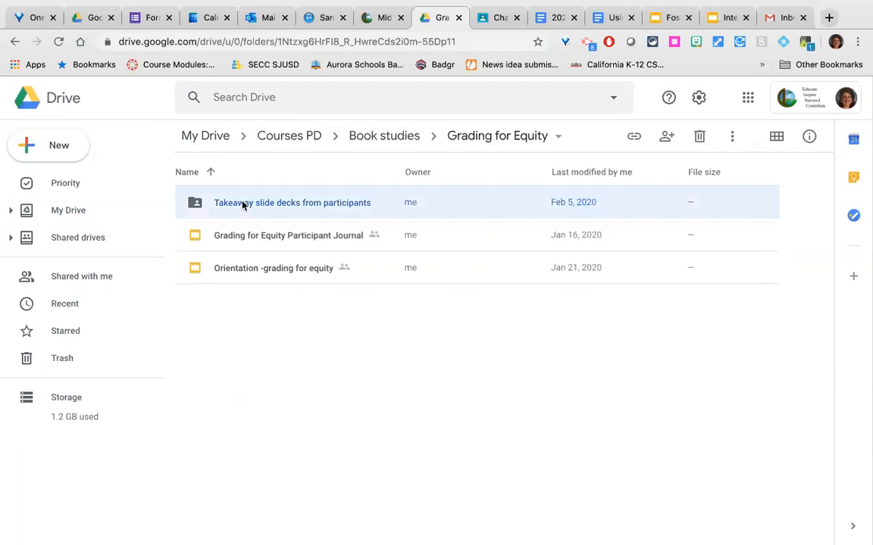
{"action": "double_click", "coordinate": [242, 205]}
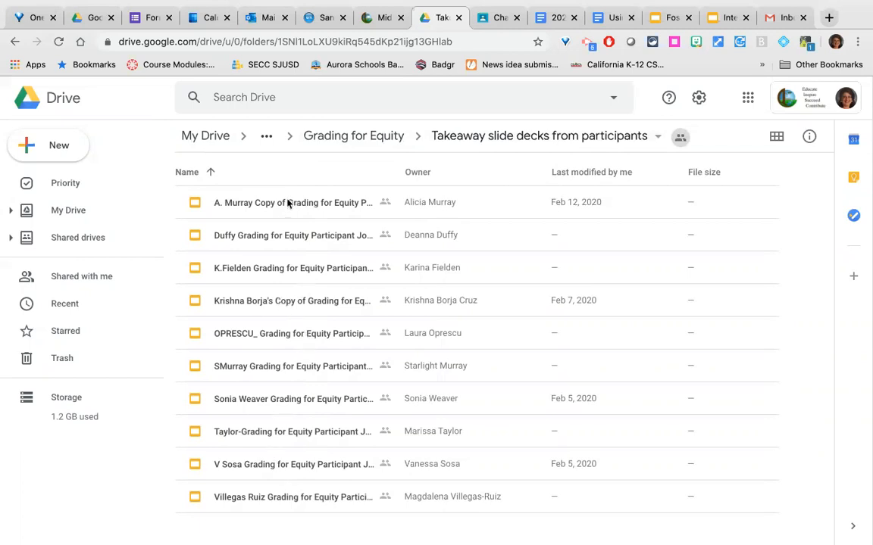
{"action": "left_click", "coordinate": [329, 147]}
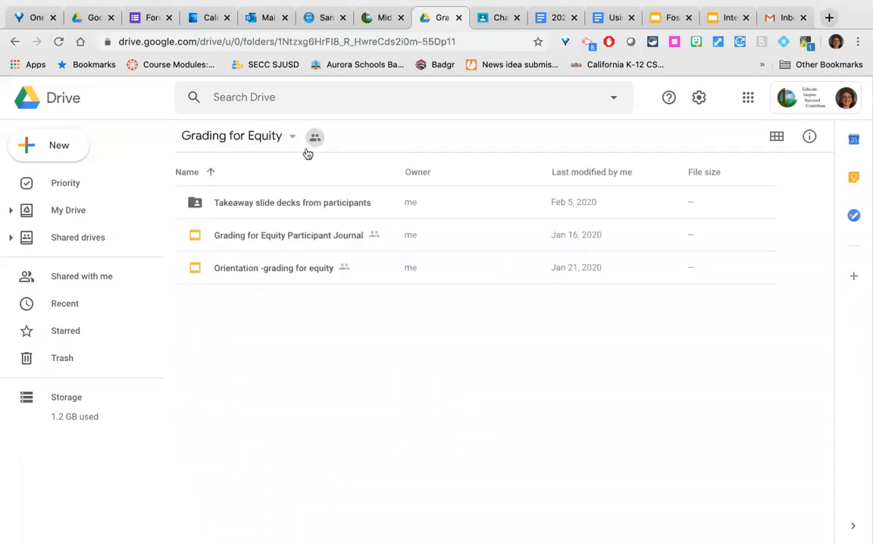
{"action": "left_click", "coordinate": [204, 141]}
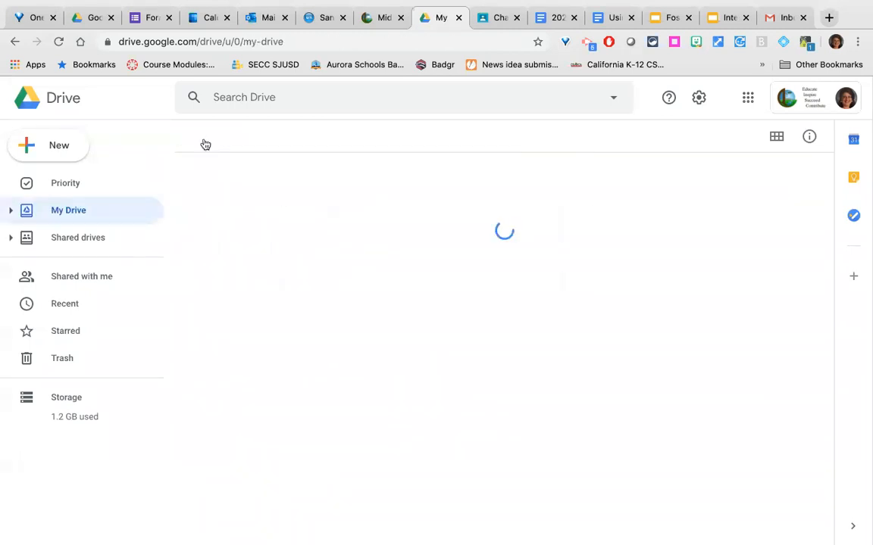
Switch back to Google Classroom and open the Classwork page of the Grading for Equity (WL) class
{"action": "left_click", "coordinate": [500, 18]}
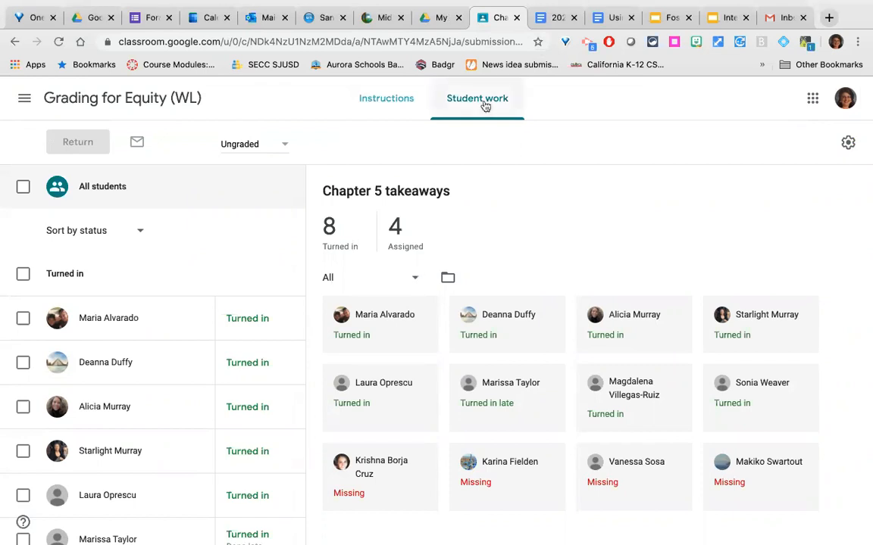
{"action": "left_click", "coordinate": [149, 111]}
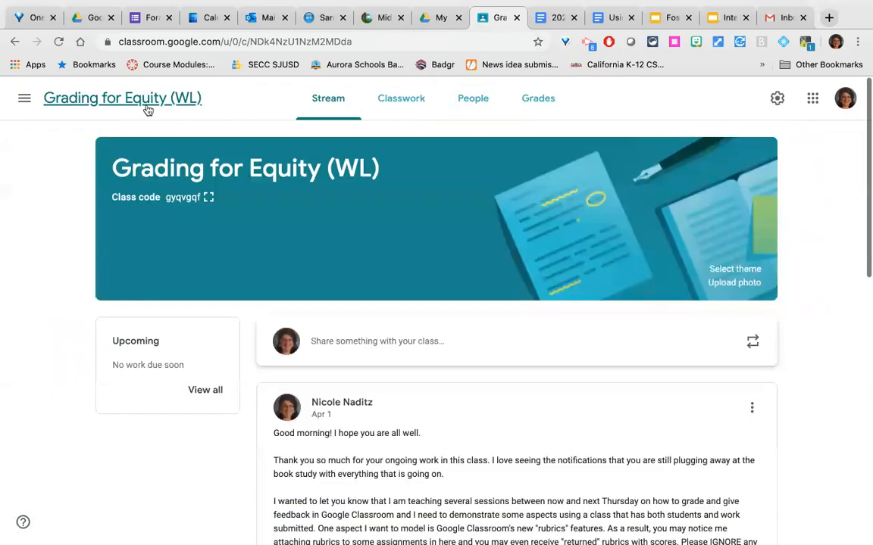
{"action": "left_click", "coordinate": [405, 106]}
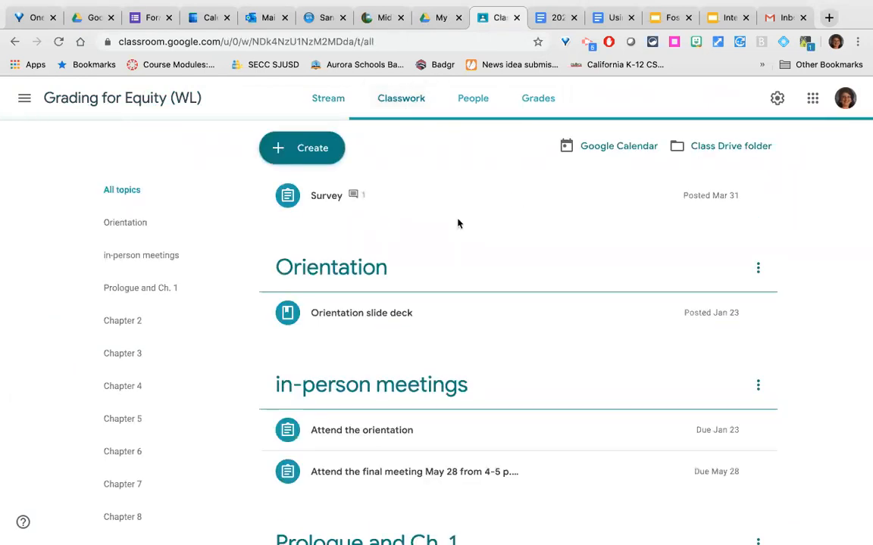
Create a new assignment titled "practice assignment"
{"action": "left_click", "coordinate": [285, 145]}
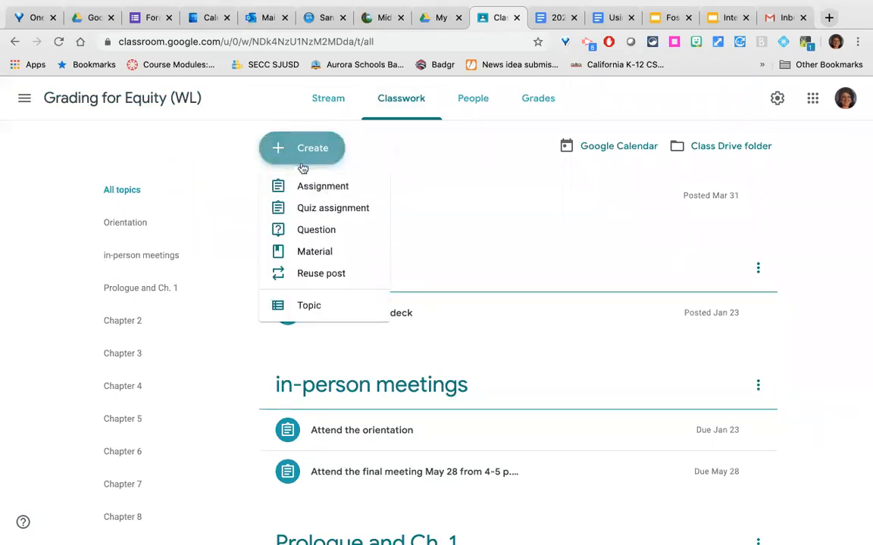
{"action": "left_click", "coordinate": [303, 187]}
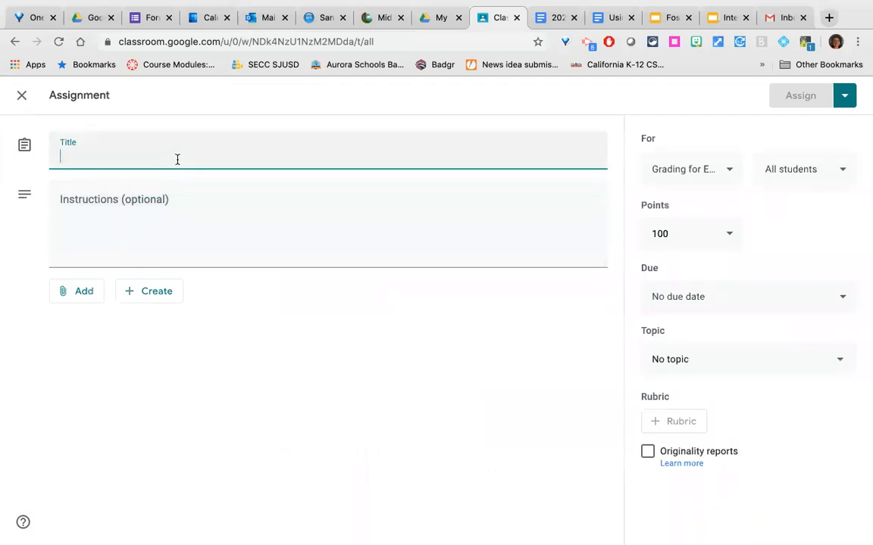
{"action": "type", "text": "practice assignment"}
{"action": "left_click", "coordinate": [175, 240]}
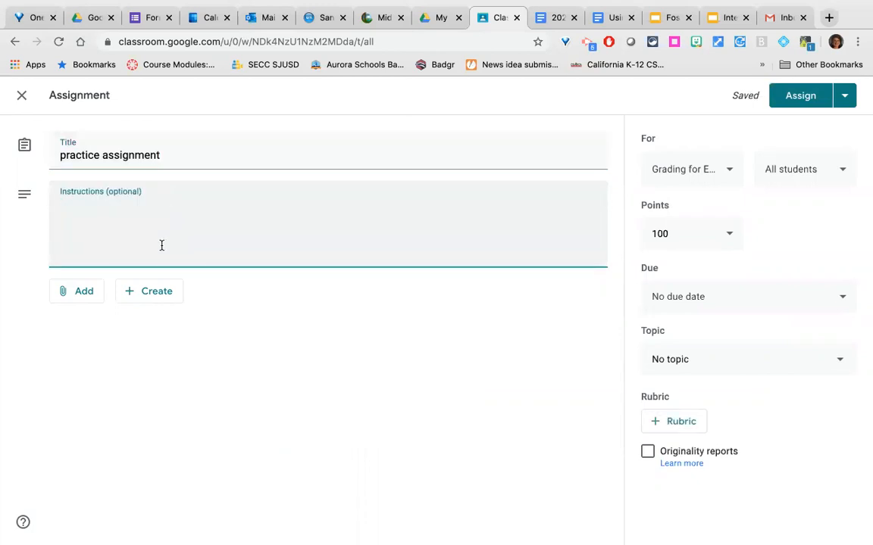
Attach the recent "Untitled document" from Google Drive to the assignment and set it to make a copy for each student
{"action": "left_click", "coordinate": [92, 293]}
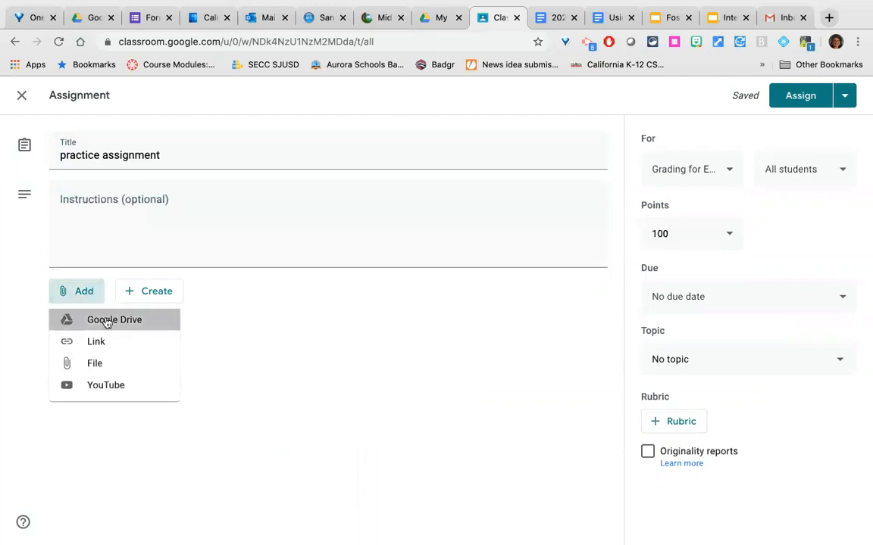
{"action": "left_click", "coordinate": [107, 321]}
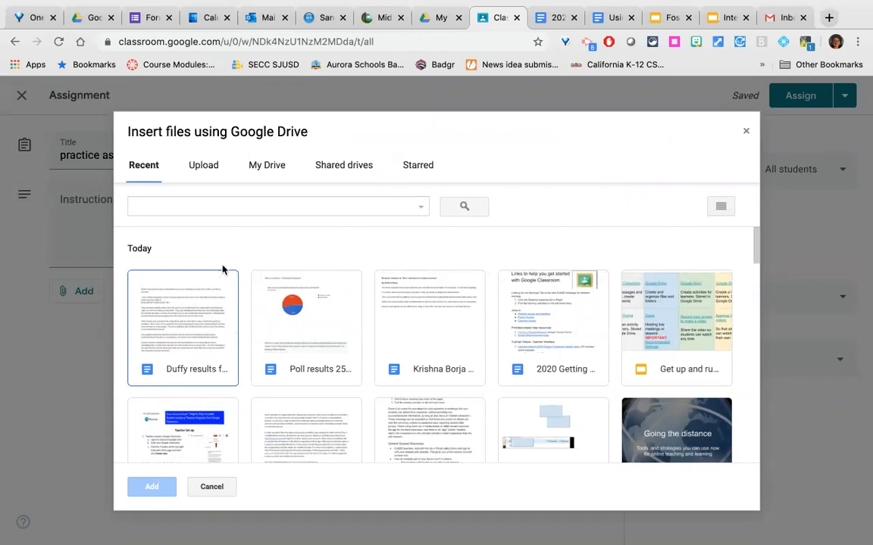
{"action": "scroll", "coordinate": [357, 384], "scroll_direction": "down", "scroll_amount": 3}
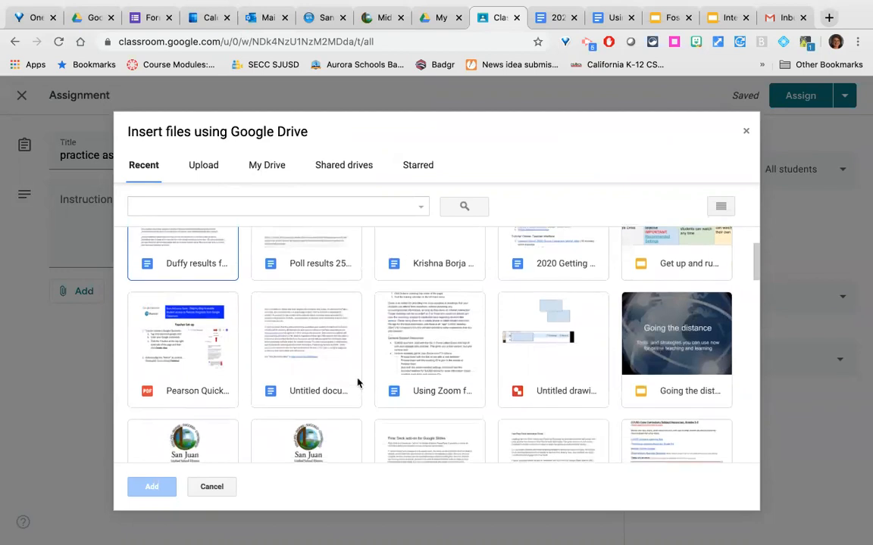
{"action": "scroll", "coordinate": [357, 384], "scroll_direction": "down", "scroll_amount": 3}
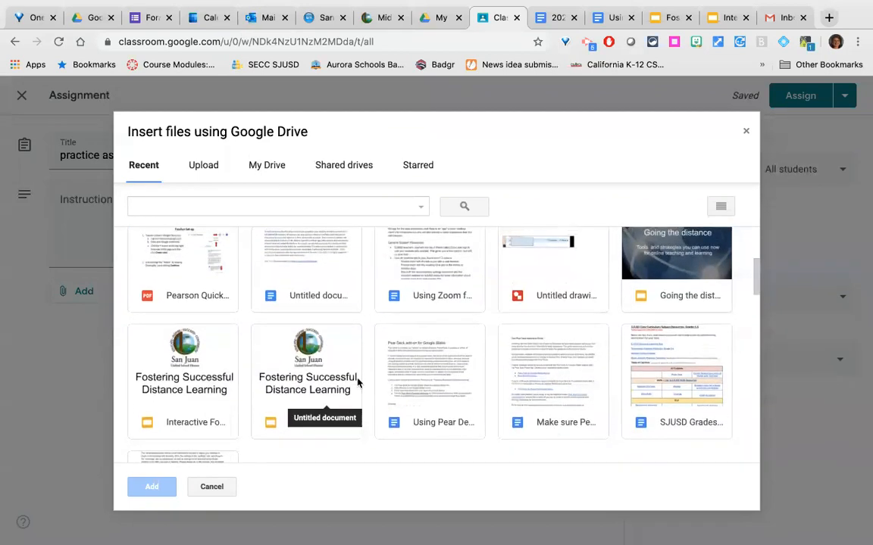
{"action": "scroll", "coordinate": [357, 384], "scroll_direction": "down", "scroll_amount": 2}
{"action": "scroll", "coordinate": [357, 384], "scroll_direction": "down", "scroll_amount": 5}
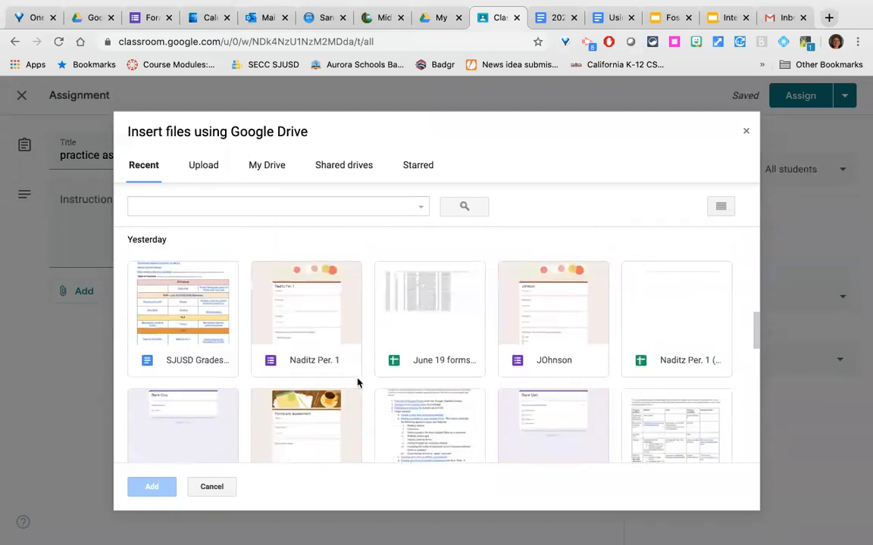
{"action": "scroll", "coordinate": [356, 382], "scroll_direction": "up", "scroll_amount": 5}
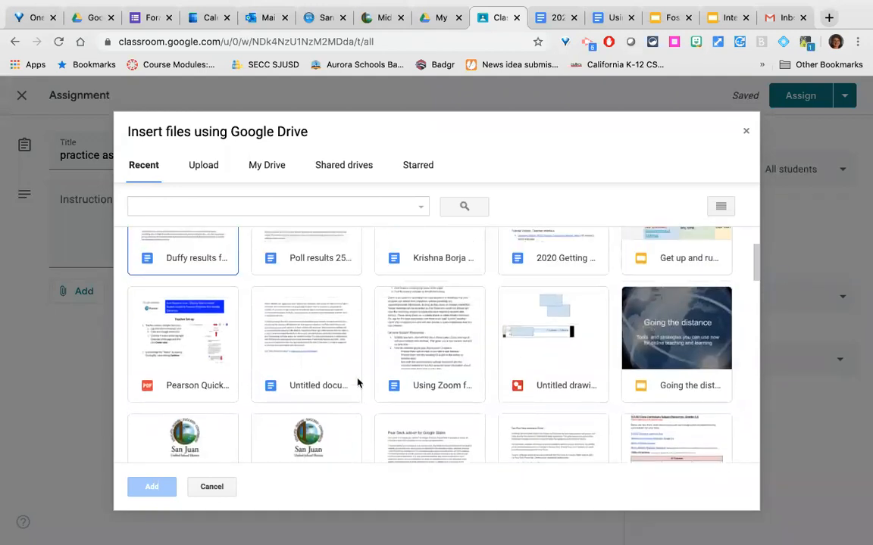
{"action": "left_click", "coordinate": [310, 334]}
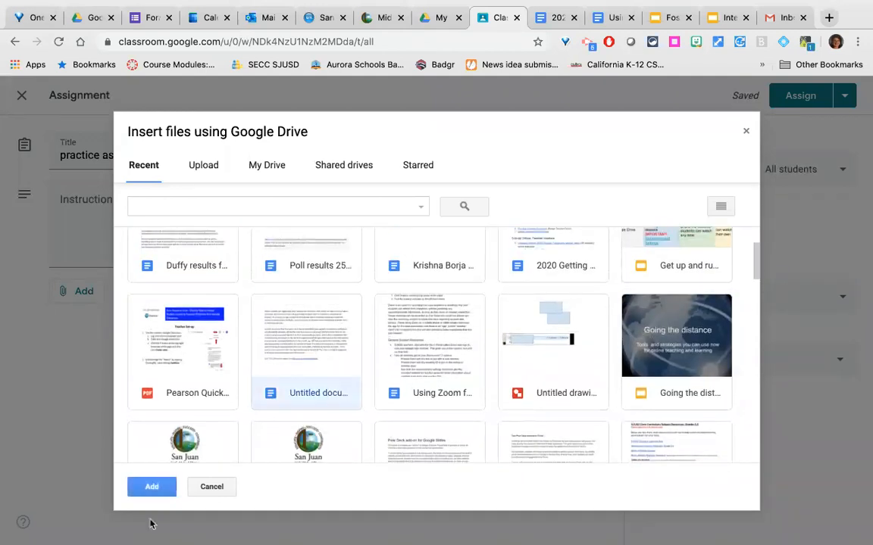
{"action": "left_click", "coordinate": [149, 487]}
{"action": "left_click", "coordinate": [148, 489]}
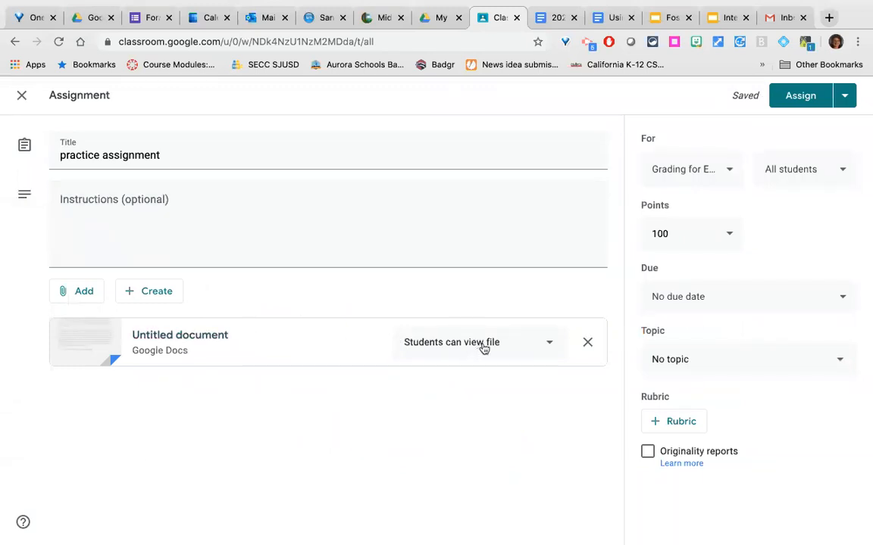
{"action": "left_click", "coordinate": [551, 345]}
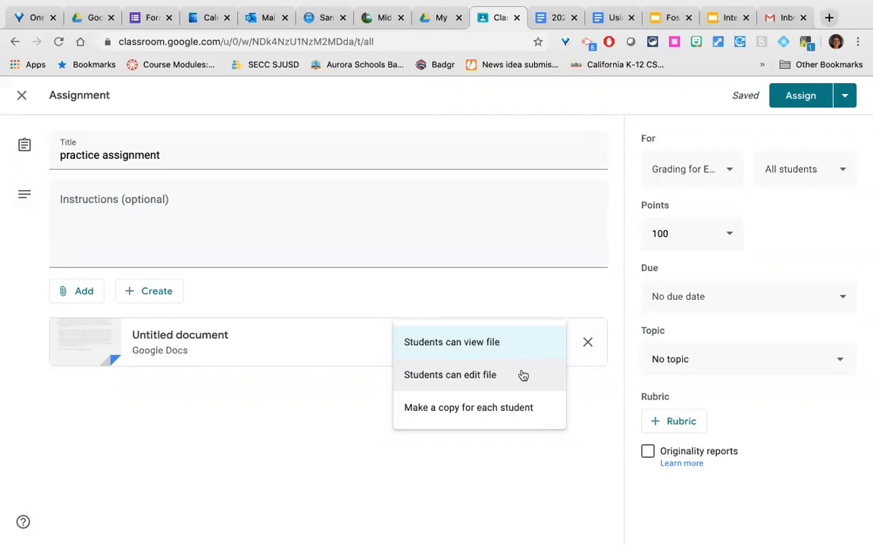
{"action": "left_click", "coordinate": [521, 405]}
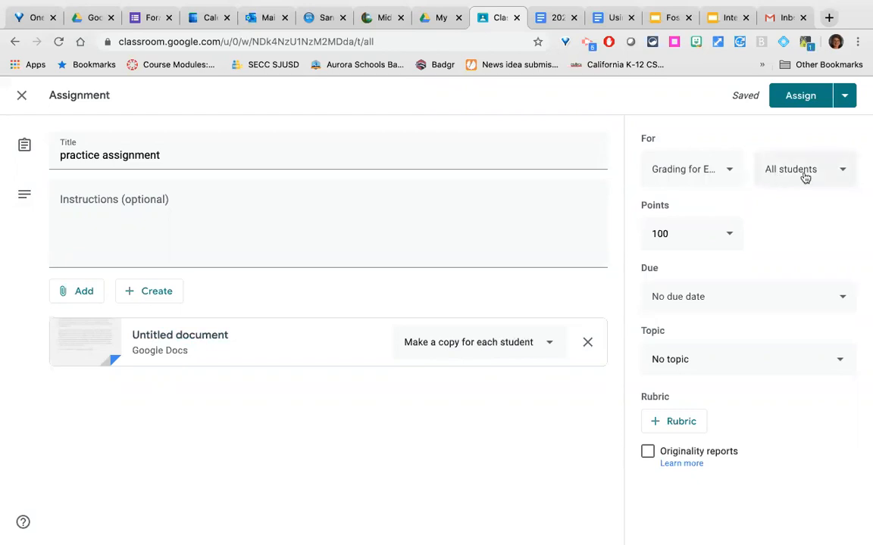
Set the assignment's points to 5 and its topic to Chapter 4
{"action": "left_click", "coordinate": [720, 239]}
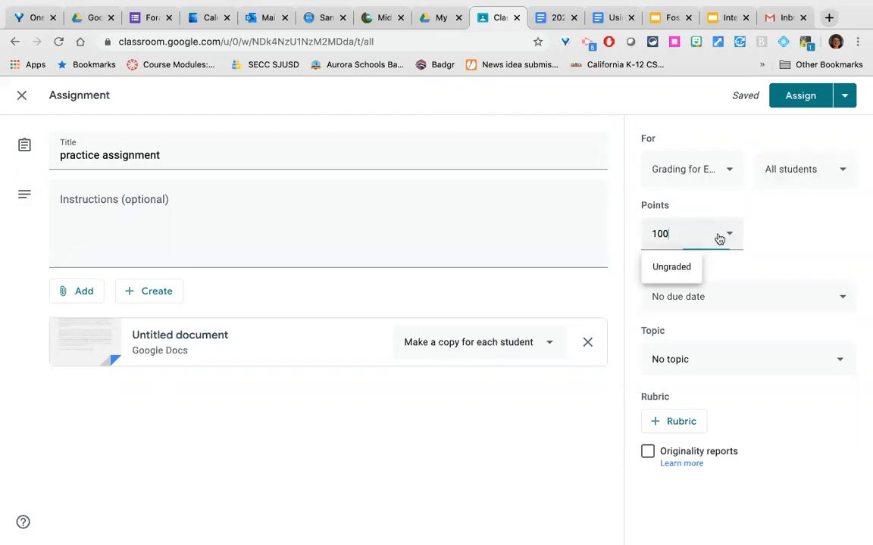
{"action": "key", "text": "BackSpace"}
{"action": "key", "text": "BackSpace"}
{"action": "key", "text": "BackSpace"}
{"action": "type", "text": "5"}
{"action": "left_click", "coordinate": [725, 296]}
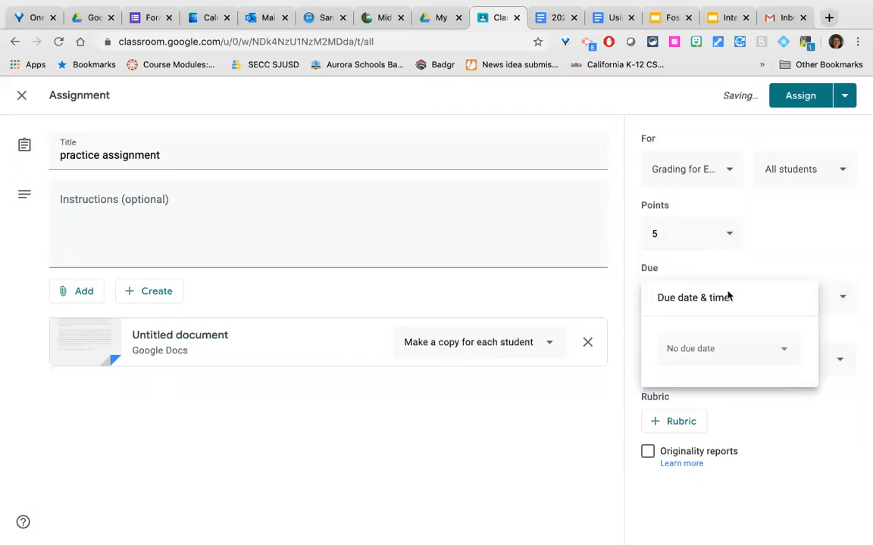
{"action": "left_click", "coordinate": [779, 261]}
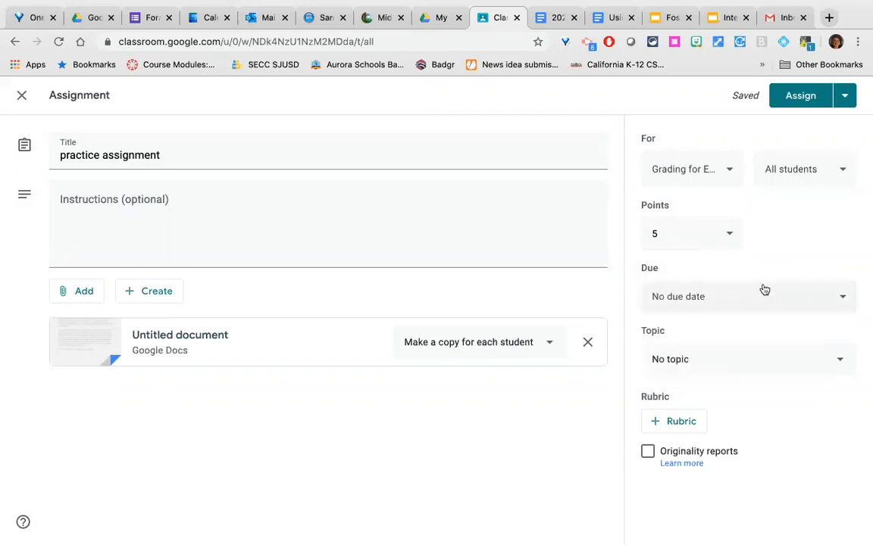
{"action": "left_click", "coordinate": [744, 359]}
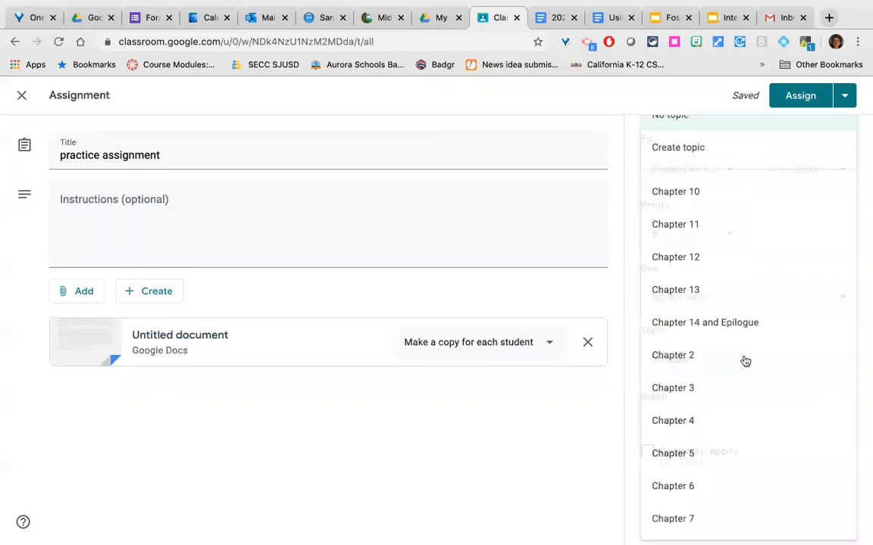
{"action": "left_click", "coordinate": [707, 420]}
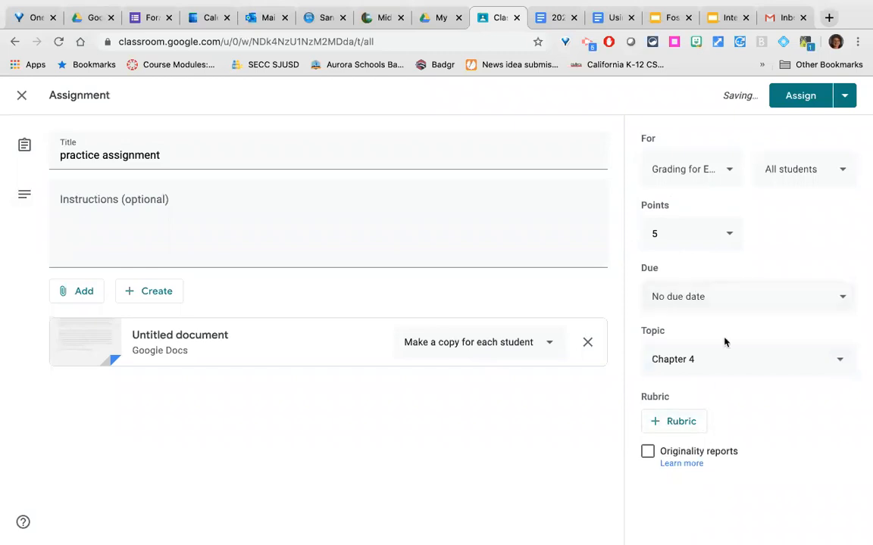
Try to import the "Sample Rubric" spreadsheet from Google Sheets as the assignment's rubric
{"action": "left_click", "coordinate": [671, 424]}
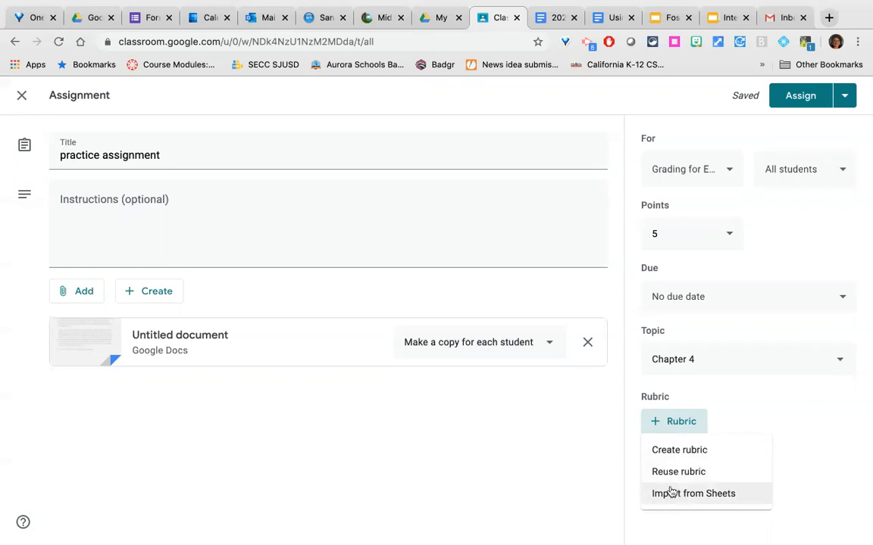
{"action": "left_click", "coordinate": [671, 493]}
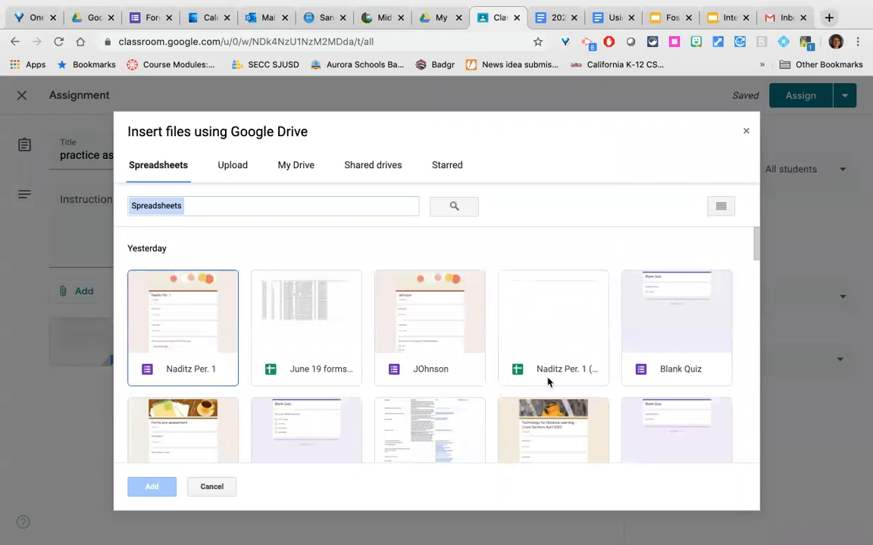
{"action": "scroll", "coordinate": [548, 382], "scroll_direction": "down", "scroll_amount": 5}
{"action": "scroll", "coordinate": [549, 382], "scroll_direction": "down", "scroll_amount": 6}
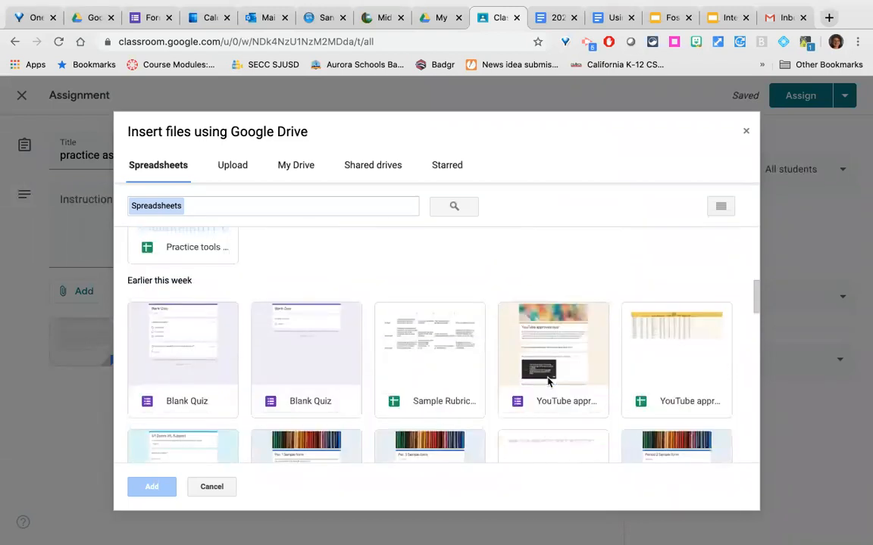
{"action": "scroll", "coordinate": [548, 381], "scroll_direction": "down", "scroll_amount": 6}
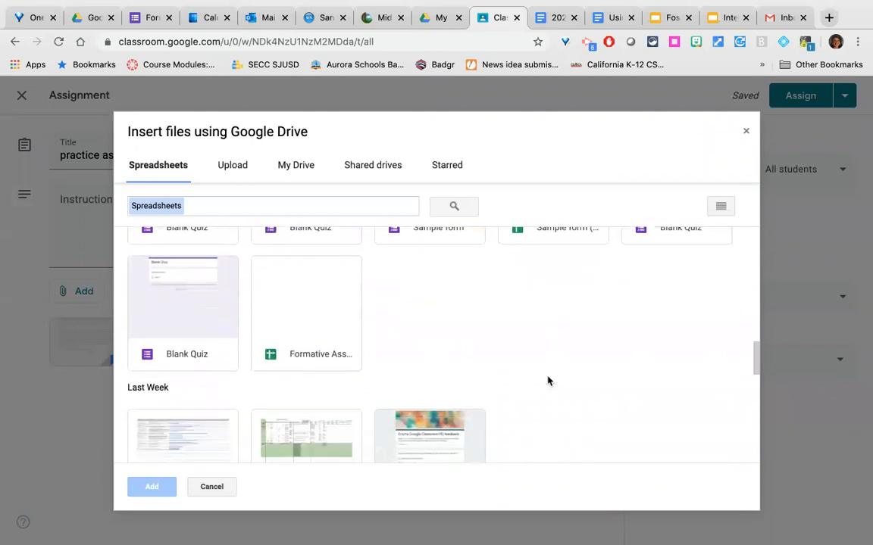
{"action": "scroll", "coordinate": [548, 381], "scroll_direction": "down", "scroll_amount": 4}
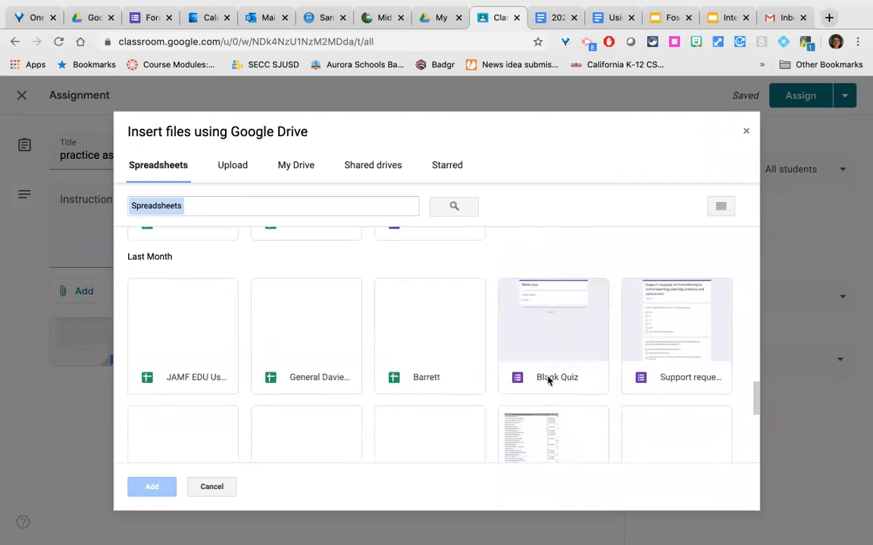
{"action": "scroll", "coordinate": [548, 381], "scroll_direction": "down", "scroll_amount": 1}
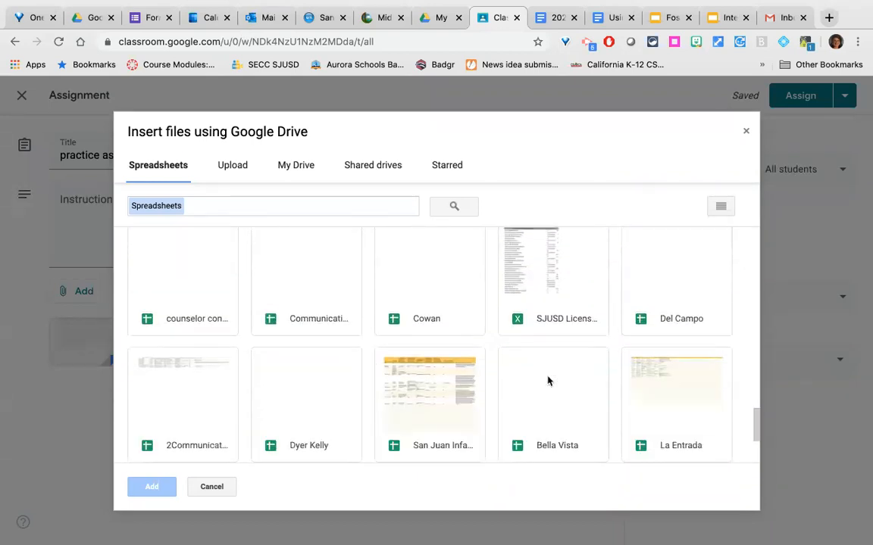
{"action": "scroll", "coordinate": [548, 382], "scroll_direction": "up", "scroll_amount": 15}
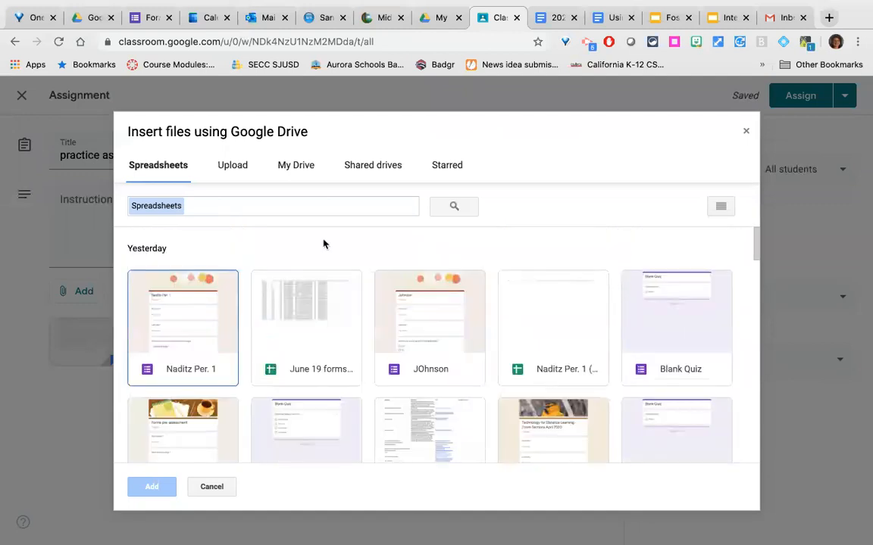
{"action": "scroll", "coordinate": [606, 356], "scroll_direction": "down", "scroll_amount": 2}
{"action": "scroll", "coordinate": [606, 356], "scroll_direction": "down", "scroll_amount": 4}
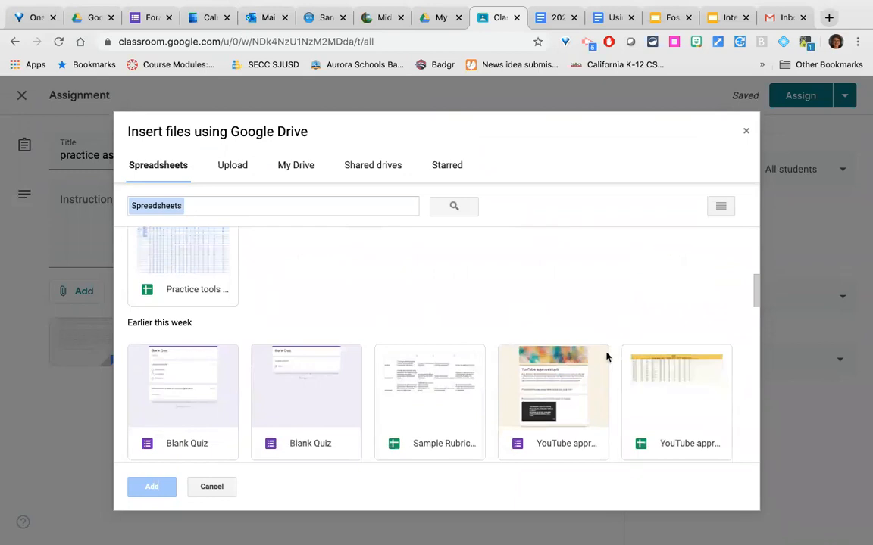
{"action": "left_click", "coordinate": [407, 412]}
{"action": "left_click", "coordinate": [148, 487]}
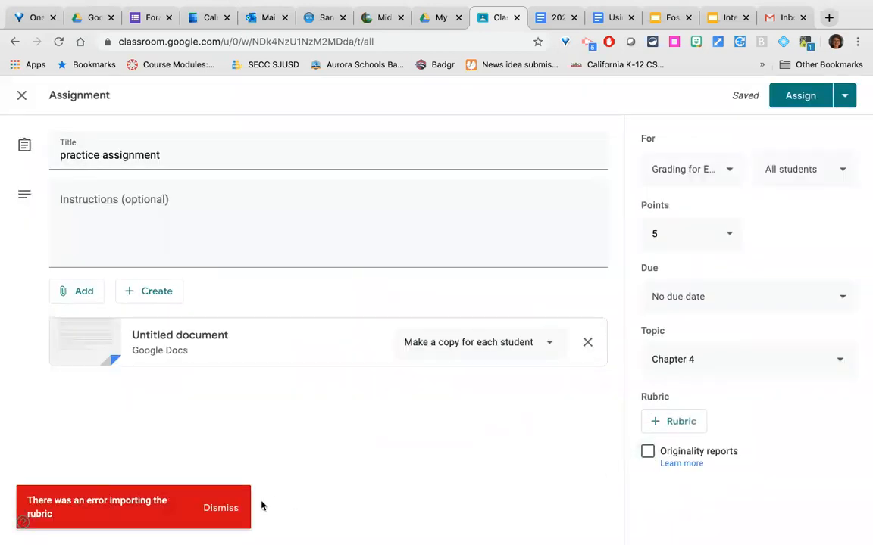
{"action": "left_click", "coordinate": [227, 510]}
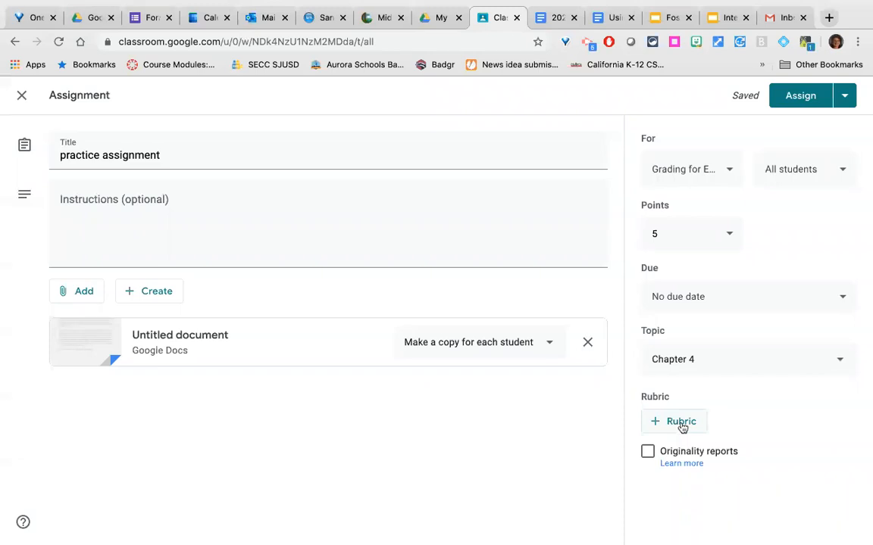
Create a new rubric for the assignment and title its first criterion "Content"
{"action": "left_click", "coordinate": [681, 424]}
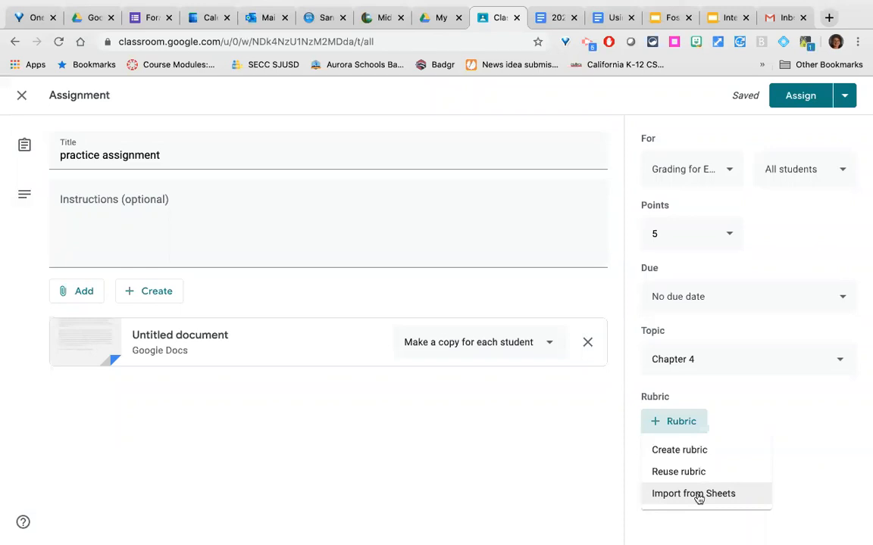
{"action": "left_click", "coordinate": [675, 452]}
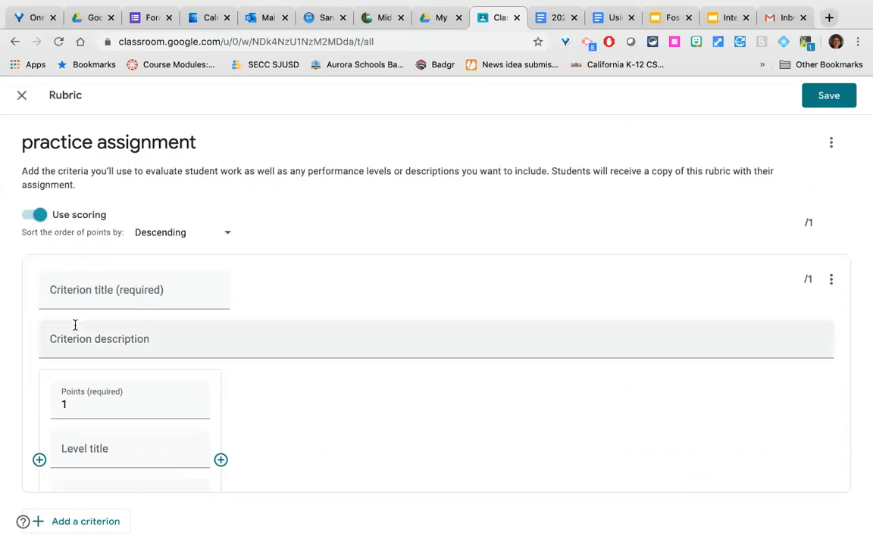
{"action": "left_click", "coordinate": [78, 297]}
{"action": "type", "text": "Content"}
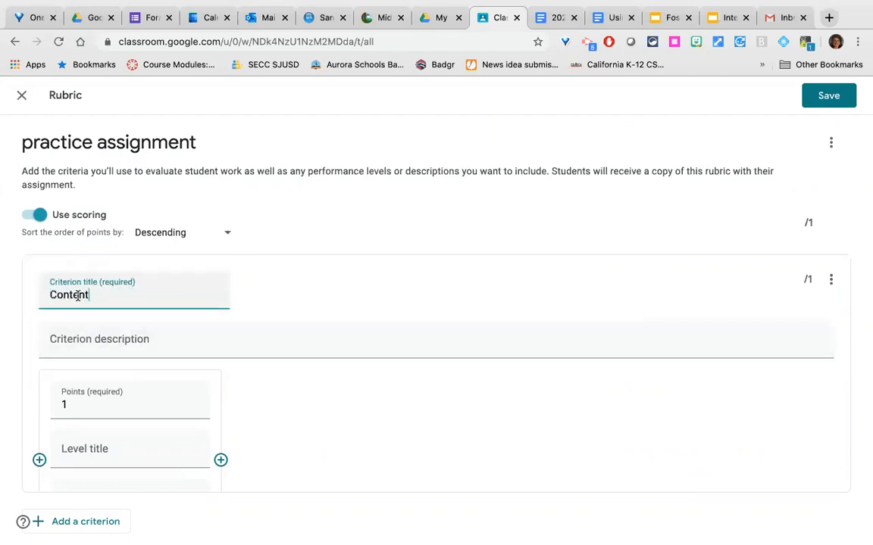
{"action": "key", "text": "Tab"}
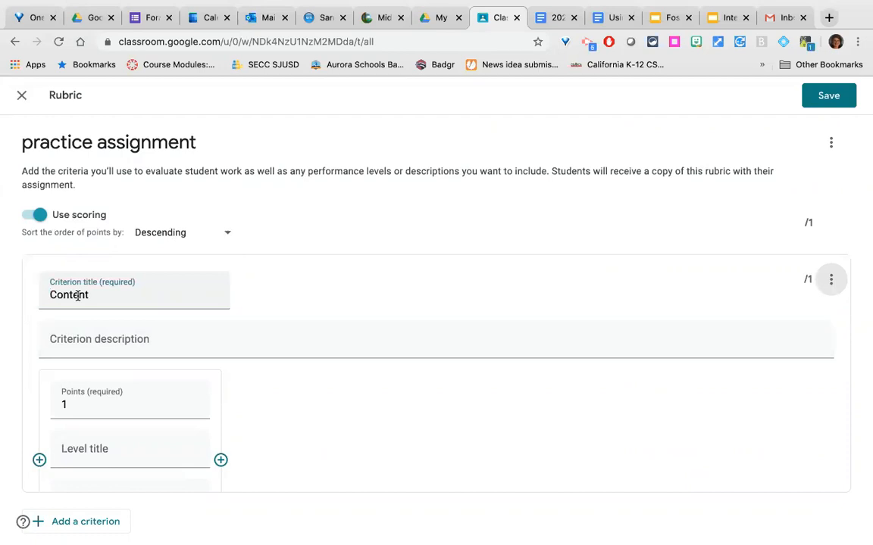
Describe the Content criterion as "quality of the information presented as it relates to the topic"
{"action": "key", "text": "Tab"}
{"action": "type", "text": "quality of the in"}
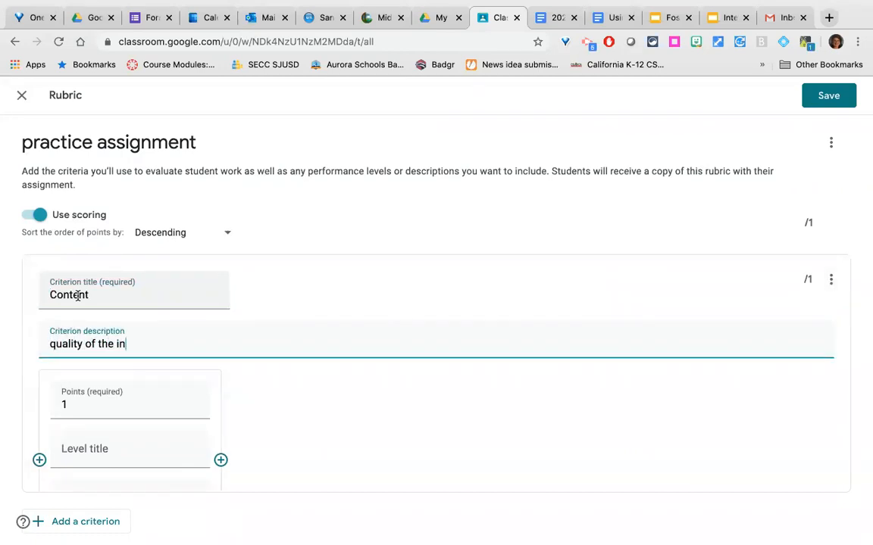
{"action": "type", "text": "formatio"}
{"action": "key", "text": "BackSpace"}
{"action": "key", "text": "BackSpace"}
{"action": "key", "text": "BackSpace"}
{"action": "key", "text": "BackSpace"}
{"action": "key", "text": "BackSpace"}
{"action": "key", "text": "BackSpace"}
{"action": "type", "text": "rmation"}
{"action": "key", "text": "BackSpace"}
{"action": "key", "text": "BackSpace"}
{"action": "key", "text": "BackSpace"}
{"action": "key", "text": "BackSpace"}
{"action": "key", "text": "BackSpace"}
{"action": "key", "text": "BackSpace"}
{"action": "key", "text": "BackSpace"}
{"action": "key", "text": "BackSpace"}
{"action": "type", "text": "m"}
{"action": "key", "text": "BackSpace"}
{"action": "type", "text": "rmation presented as it relates to the op"}
{"action": "key", "text": "BackSpace"}
{"action": "key", "text": "BackSpace"}
{"action": "type", "text": "topic"}
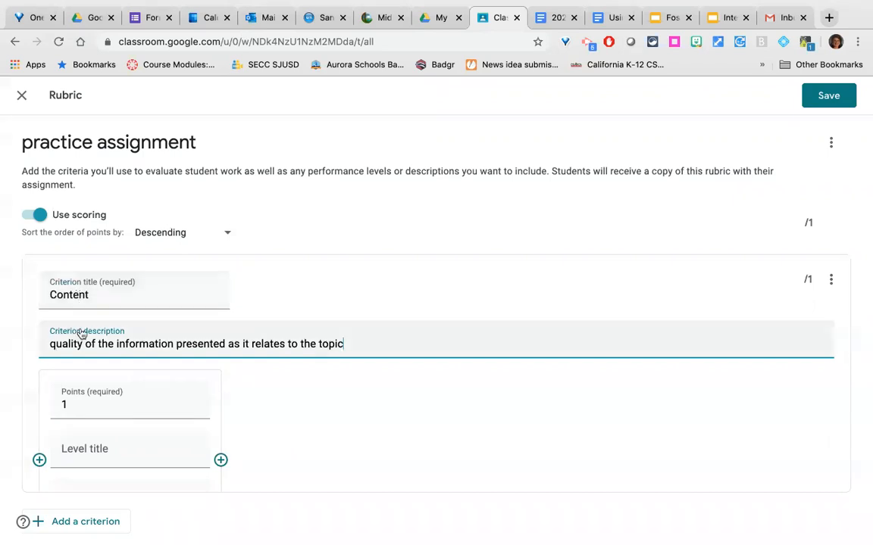
Set the criterion's first level to 4 points with the title "Exceeding standards"
{"action": "left_click", "coordinate": [80, 411]}
{"action": "key", "text": "BackSpace"}
{"action": "type", "text": "4"}
{"action": "key", "text": "Tab"}
{"action": "type", "text": "E"}
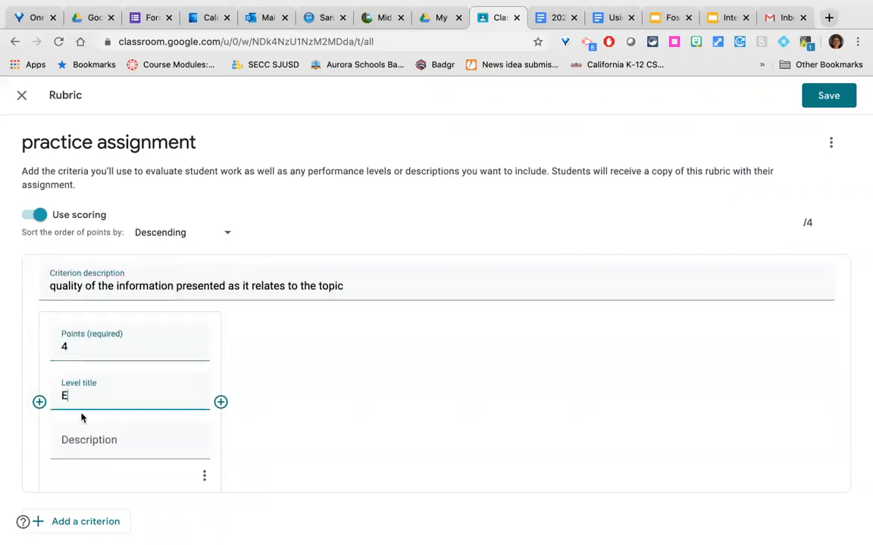
{"action": "type", "text": "xceeding standards"}
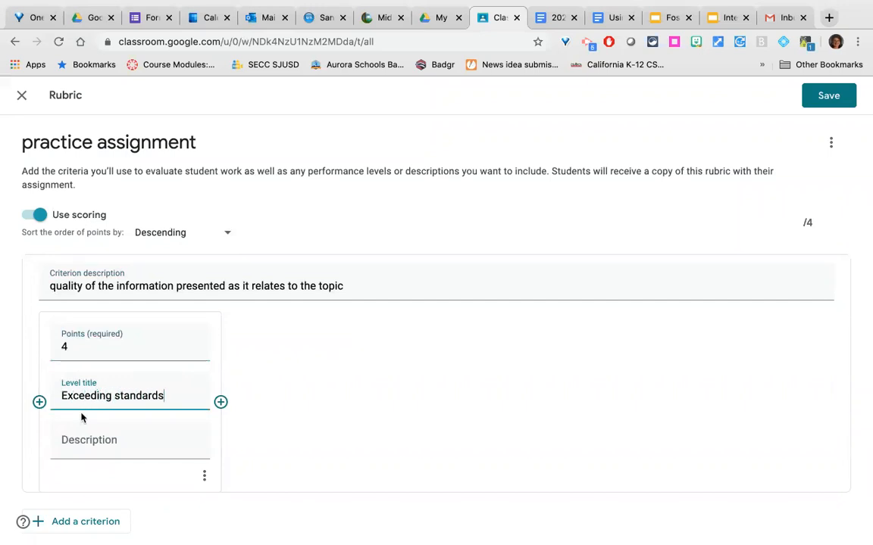
Describe the 4-point level as "exactly how a student sample would exceed standards"
{"action": "key", "text": "Tab"}
{"action": "type", "text": "e"}
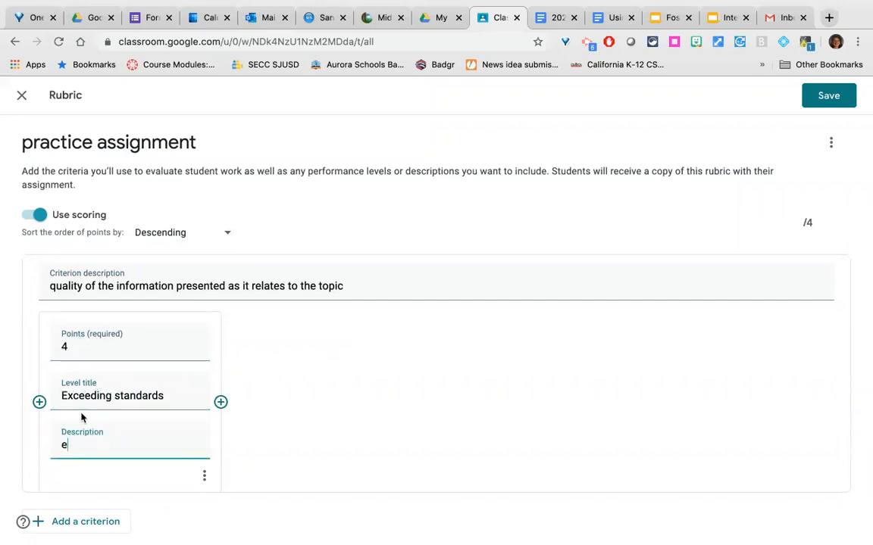
{"action": "type", "text": "xactly how a student "}
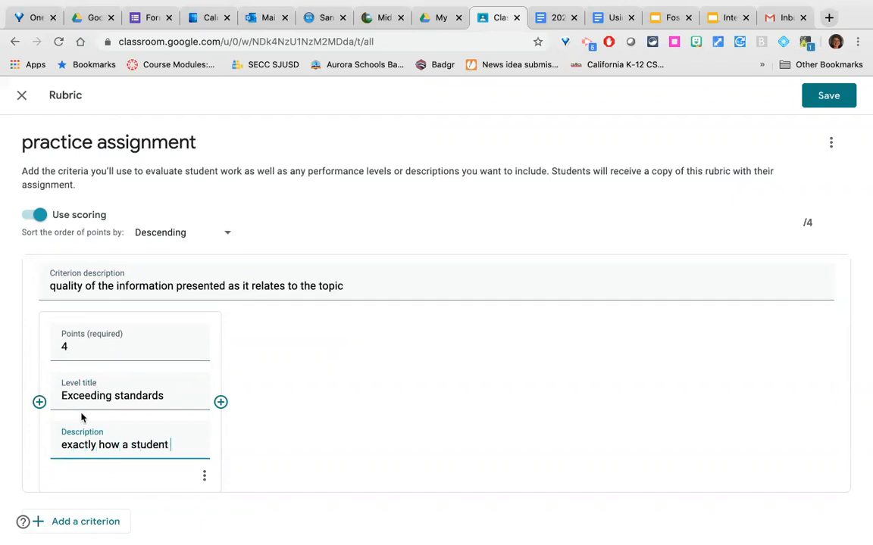
{"action": "type", "text": "sample would "}
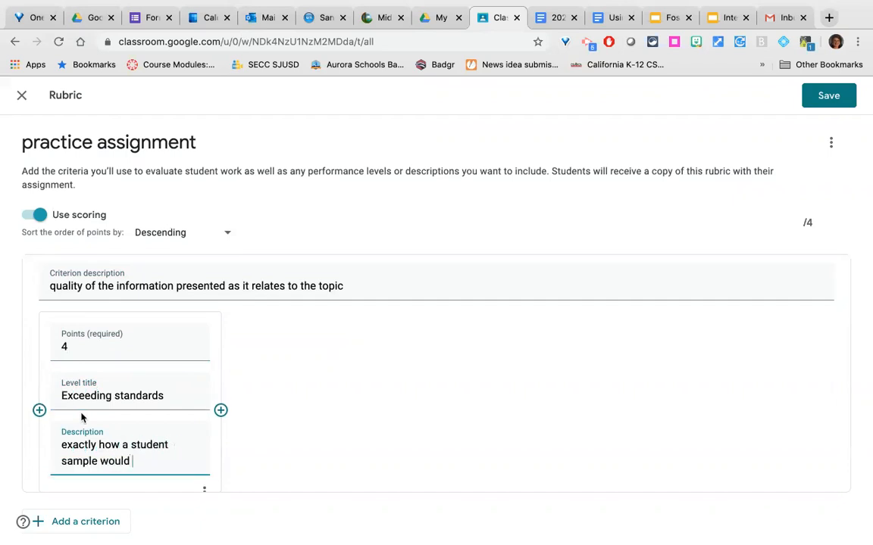
{"action": "type", "text": "exceed standards"}
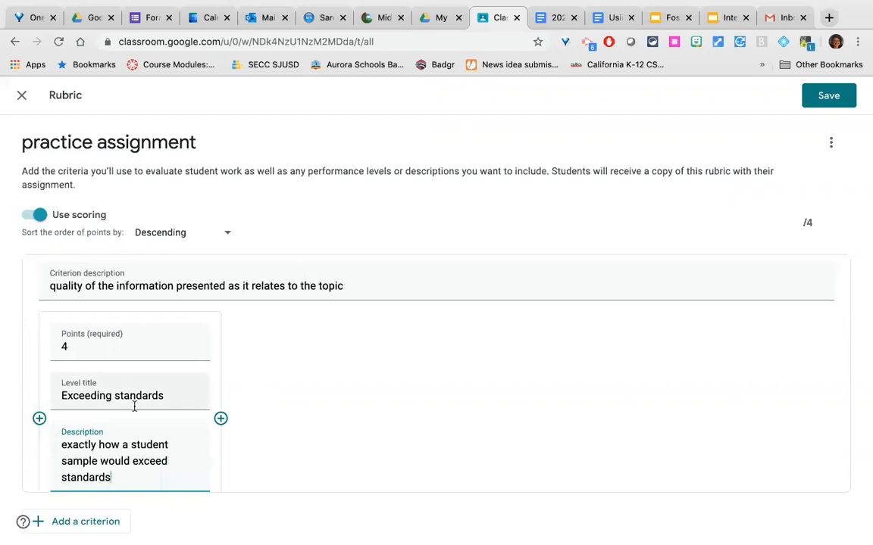
Add a second level worth 3 points after the 4-point level, titled "meeting standards"
{"action": "left_click", "coordinate": [221, 418]}
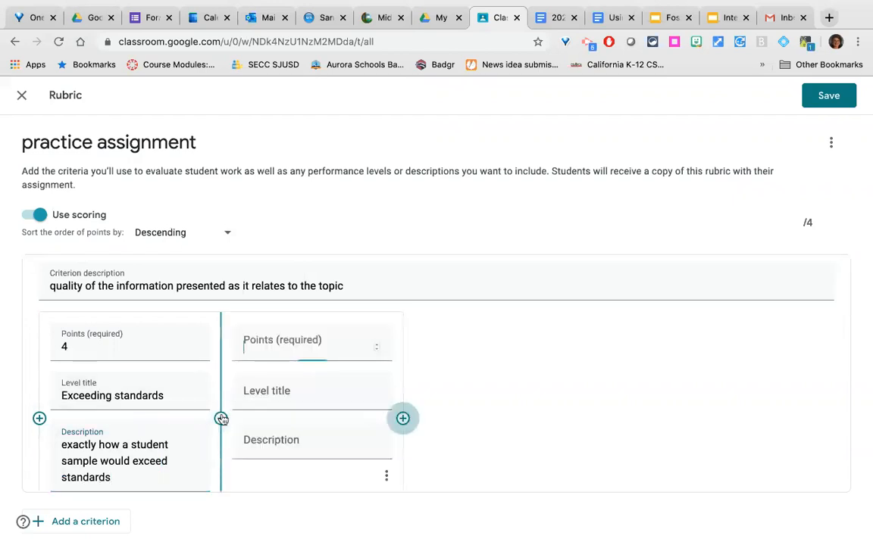
{"action": "type", "text": "3"}
{"action": "key", "text": "Tab"}
{"action": "type", "text": "meeting"}
{"action": "type", "text": " standards"}
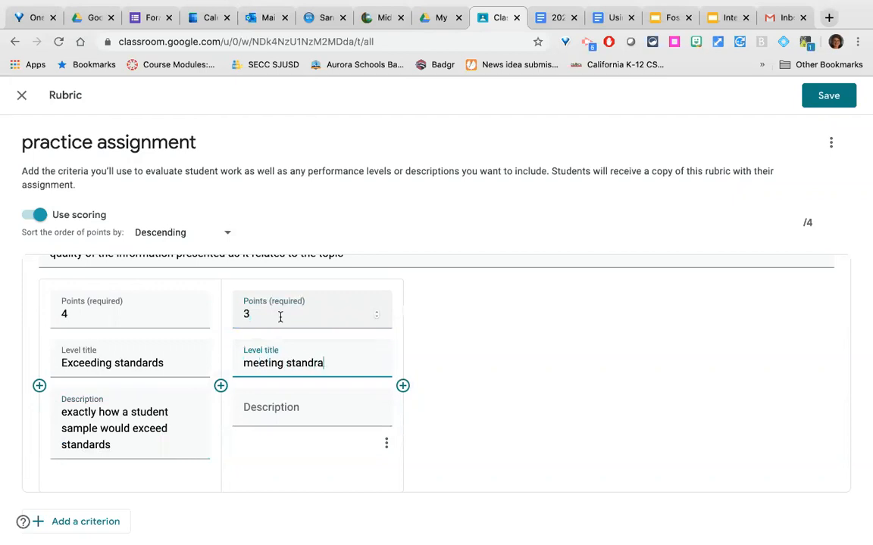
Describe the 3-point level as "describe the features of the work that is meeting standards"
{"action": "key", "text": "Tab"}
{"action": "type", "text": "desc"}
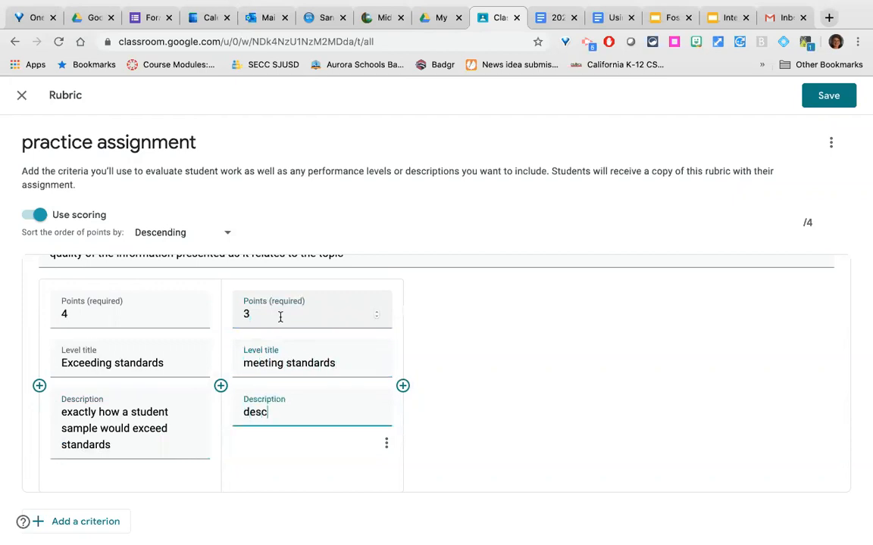
{"action": "type", "text": "riptbe the fet"}
{"action": "key", "text": "BackSpace"}
{"action": "type", "text": "atures of the work that is meeting standards"}
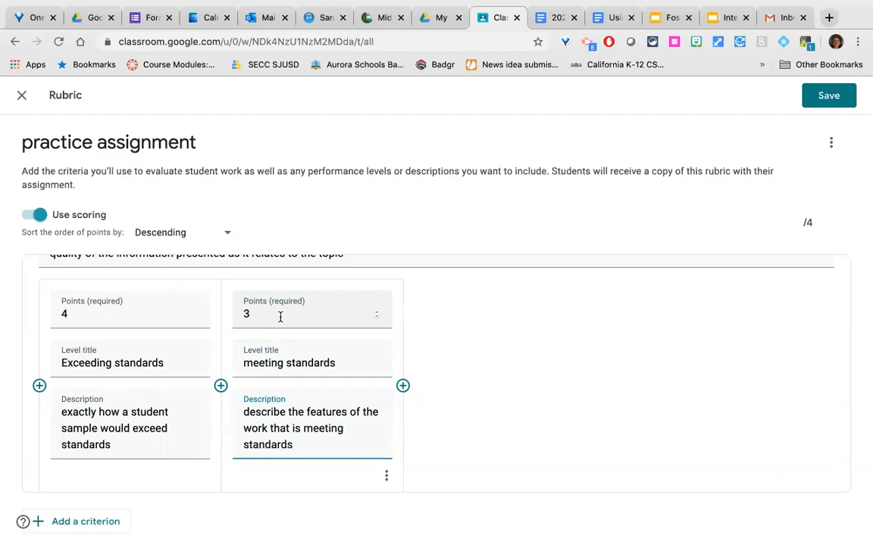
Add a 2-point level titled "approaching standard" with the placeholder description "....;lasdkf"
{"action": "left_click", "coordinate": [403, 387]}
{"action": "type", "text": "2"}
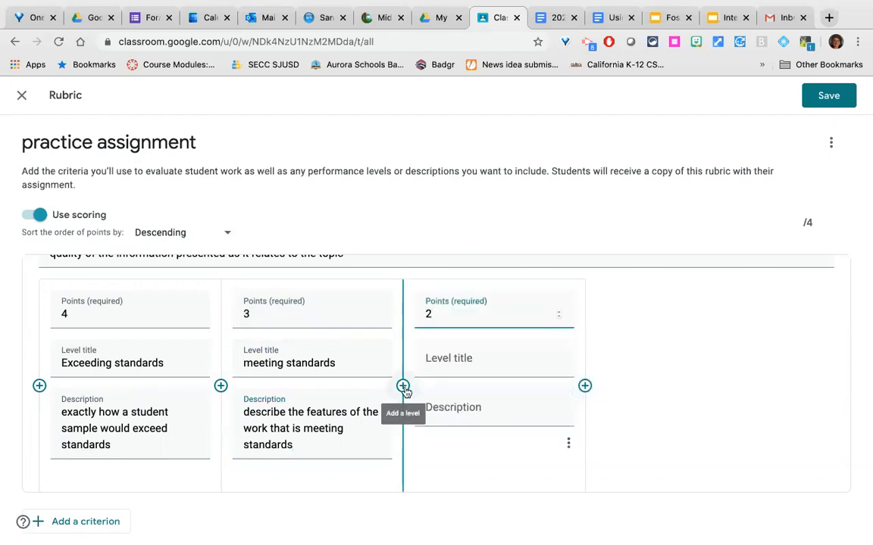
{"action": "key", "text": "Tab"}
{"action": "type", "text": "appro"}
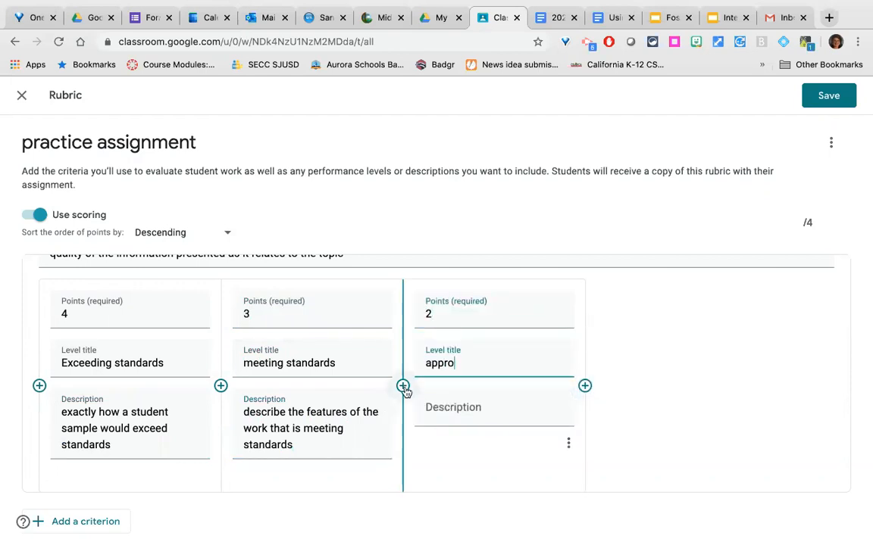
{"action": "type", "text": "aching standard"}
{"action": "key", "text": "Tab"}
{"action": "type", "text": "....;lasdkf"}
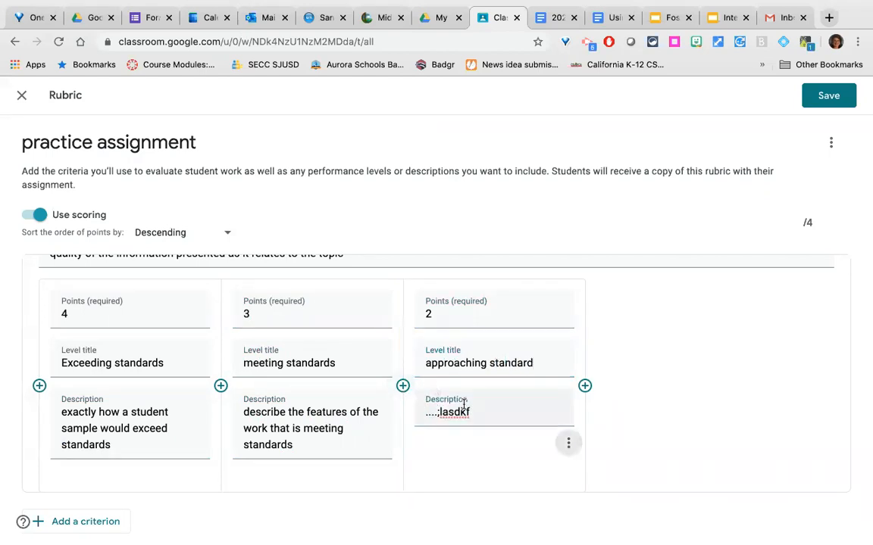
Add a 1-point level titled "not yet approaching" with the placeholder description "adsflkjsadl" after the 2-point level
{"action": "left_click", "coordinate": [584, 386]}
{"action": "type", "text": "1"}
{"action": "key", "text": "Tab"}
{"action": "type", "text": "j"}
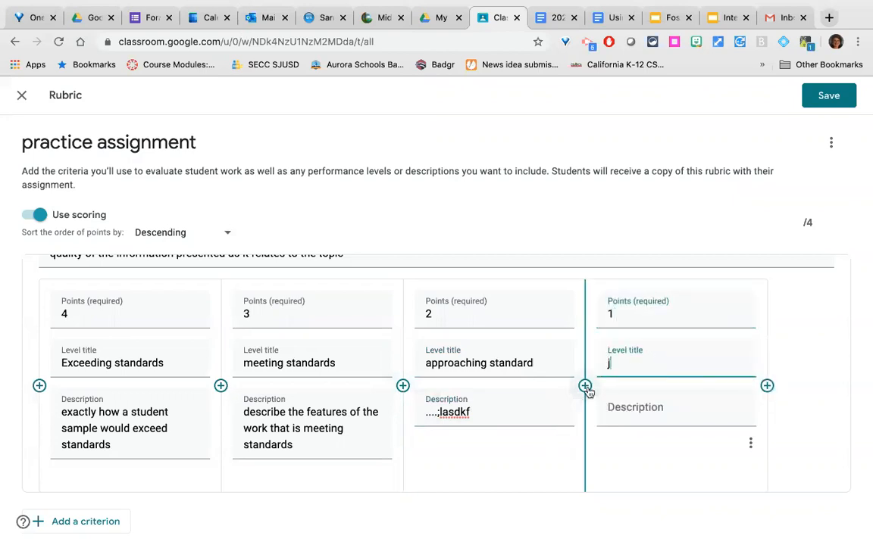
{"action": "type", "text": "not yet approaching"}
{"action": "key", "text": "Tab"}
{"action": "type", "text": "adsflkjsadl"}
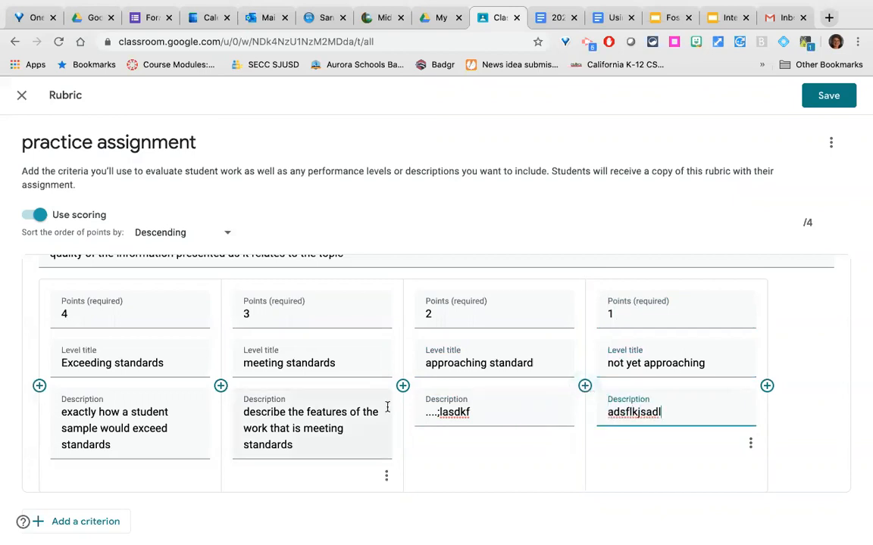
Add a second criterion titled "Expression" with the description "Quality and variety of vocabulary and sentence types"
{"action": "scroll", "coordinate": [349, 366], "scroll_direction": "down", "scroll_amount": 1}
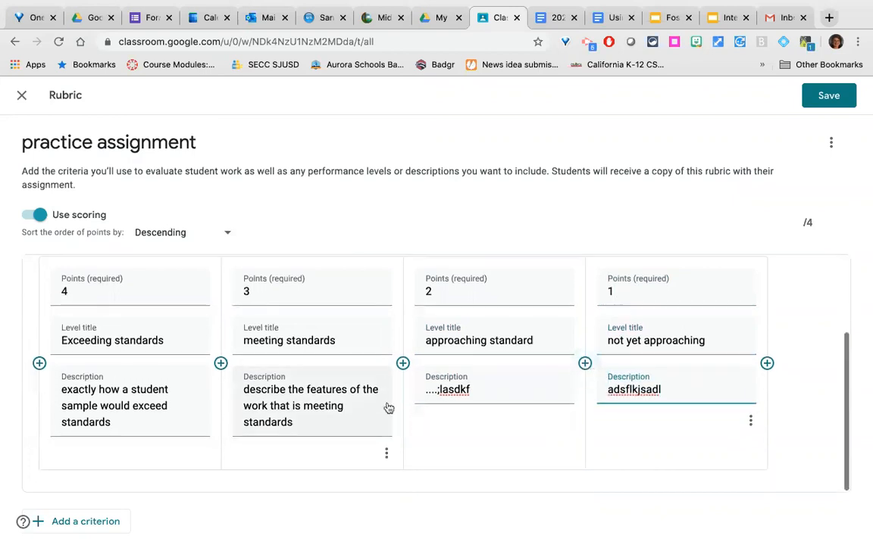
{"action": "left_click", "coordinate": [72, 528]}
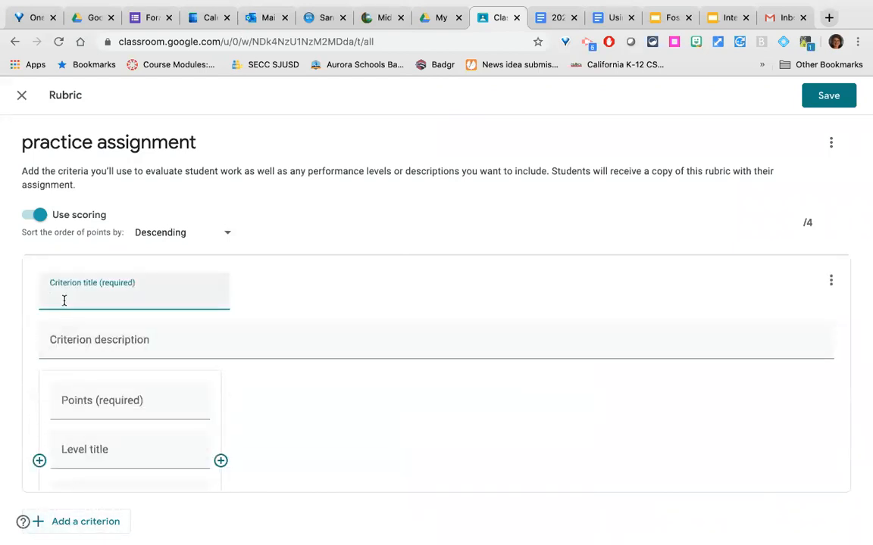
{"action": "key", "text": "Tab"}
{"action": "key", "text": "Tab"}
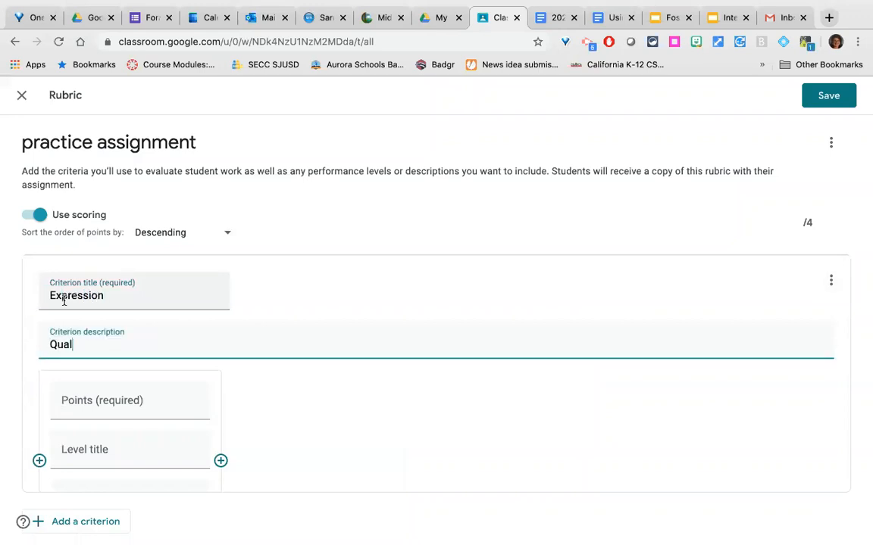
{"action": "type", "text": "Quality and variety of vo"}
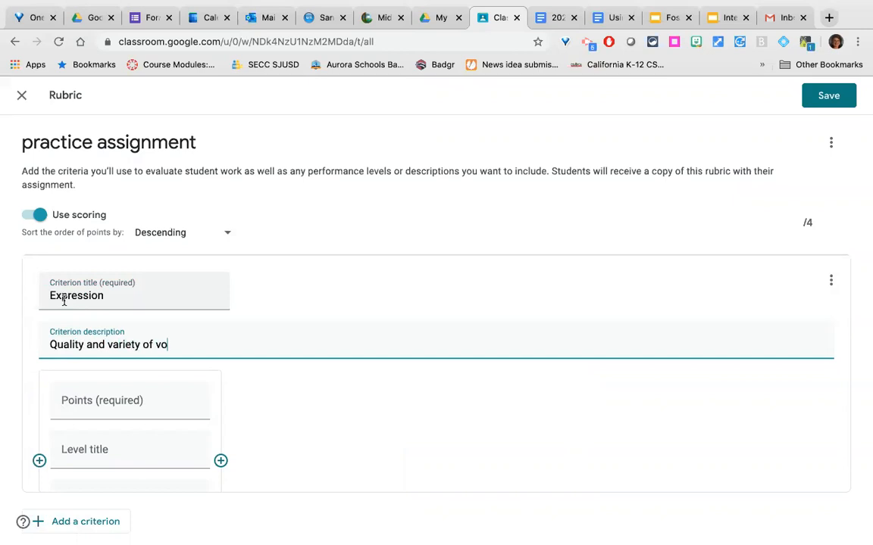
{"action": "type", "text": "cabulary and sentence type"}
{"action": "key", "text": "Tab"}
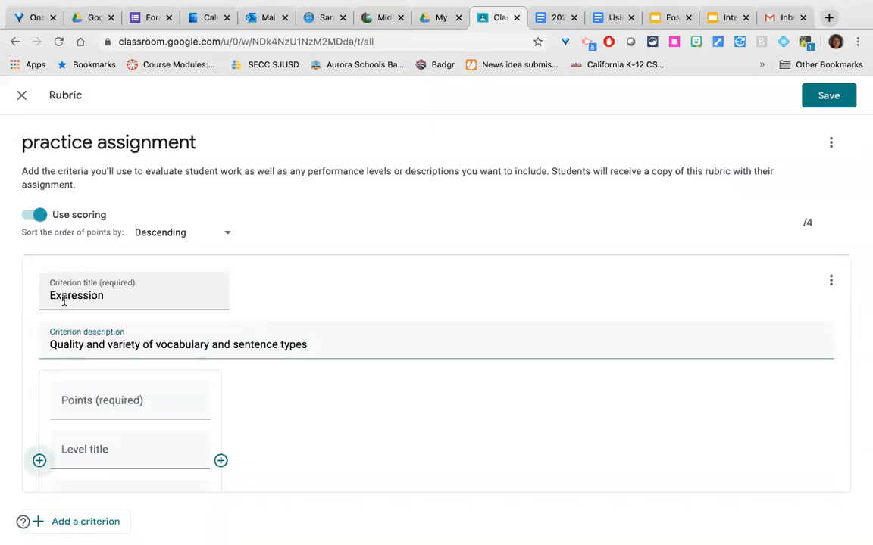
Give the Expression criterion a 4-point level titled "exceeding" and a 3-point level titled "meeting"
{"action": "left_click", "coordinate": [82, 406]}
{"action": "type", "text": "4"}
{"action": "key", "text": "Tab"}
{"action": "type", "text": "exceeding"}
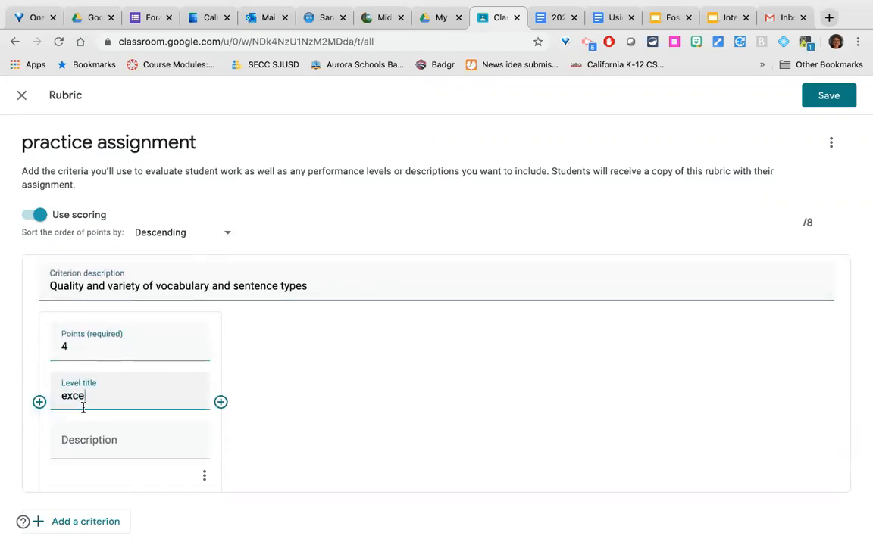
{"action": "left_click", "coordinate": [219, 403]}
{"action": "left_click", "coordinate": [254, 394]}
{"action": "type", "text": "me"}
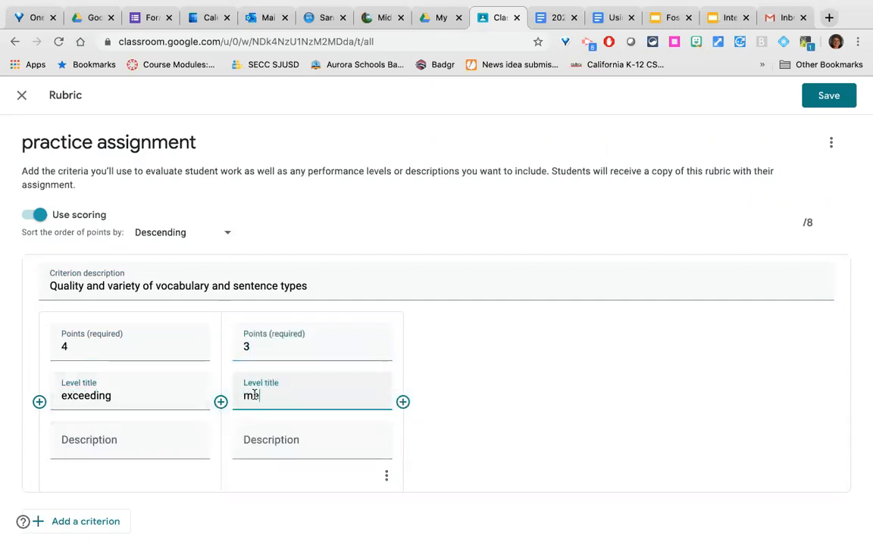
{"action": "type", "text": "eting"}
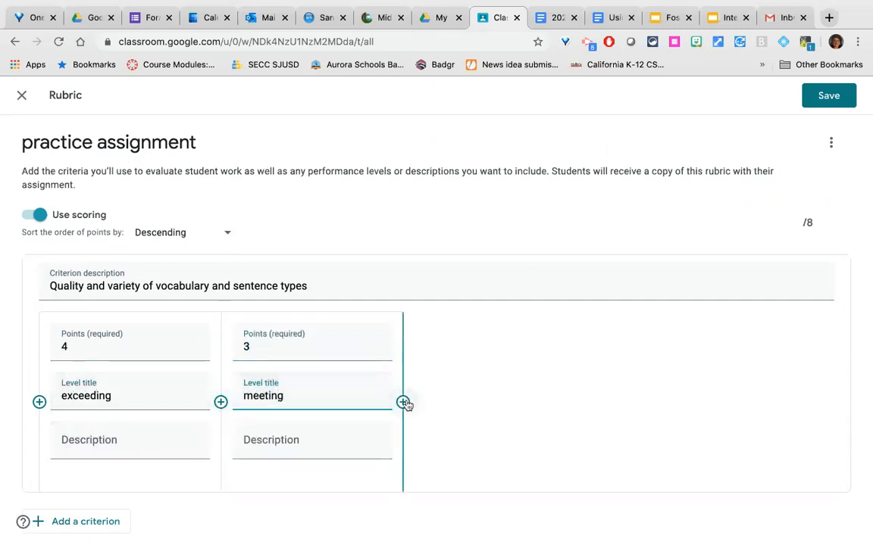
Add a 2-point level titled "approaching" and a 1-point level titled "not yet" to the Expression criterion
{"action": "left_click", "coordinate": [402, 402]}
{"action": "type", "text": "2"}
{"action": "key", "text": "Tab"}
{"action": "type", "text": "approachi"}
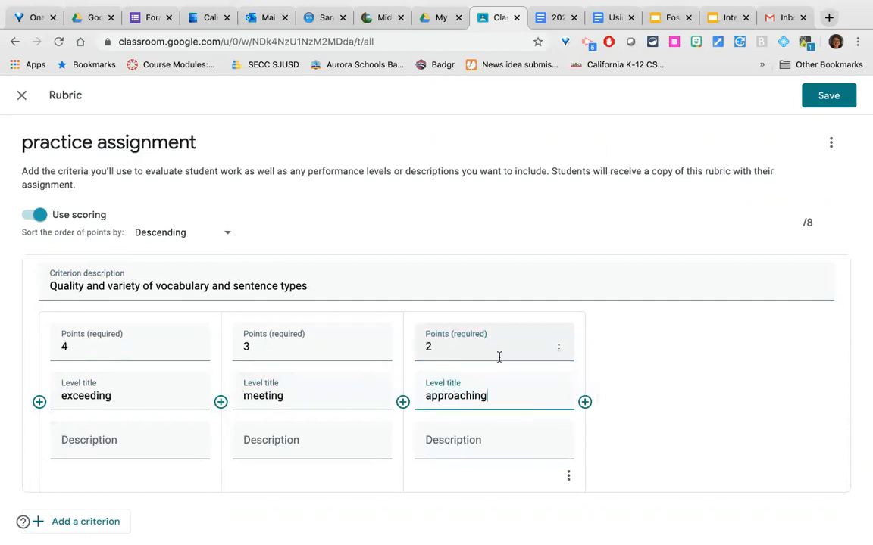
{"action": "left_click", "coordinate": [584, 402]}
{"action": "type", "text": "1"}
{"action": "key", "text": "Tab"}
{"action": "type", "text": "not yet"}
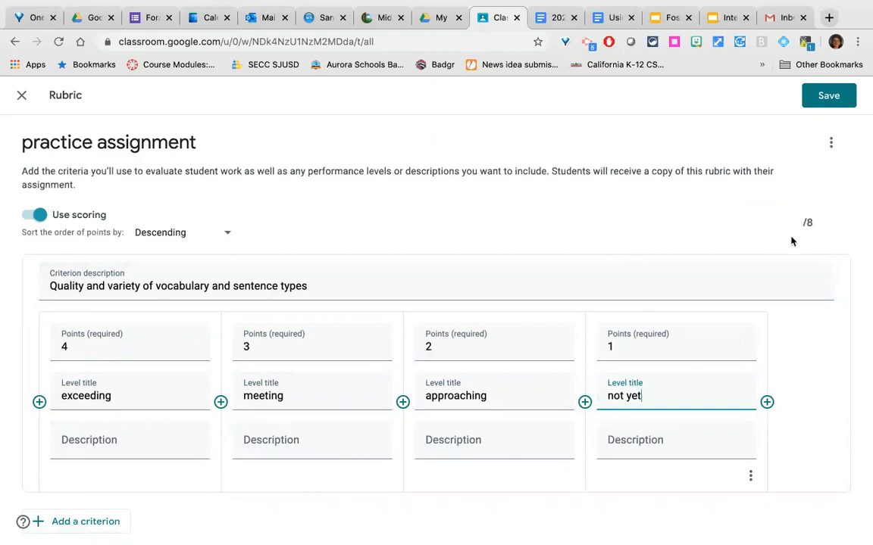
Save the rubric and set the assignment's points to 8
{"action": "left_click", "coordinate": [817, 106]}
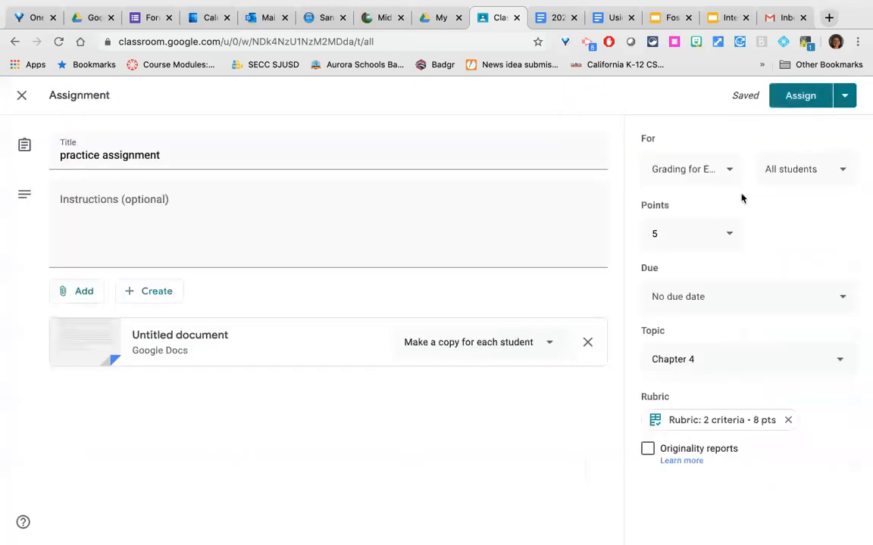
{"action": "left_click", "coordinate": [725, 238]}
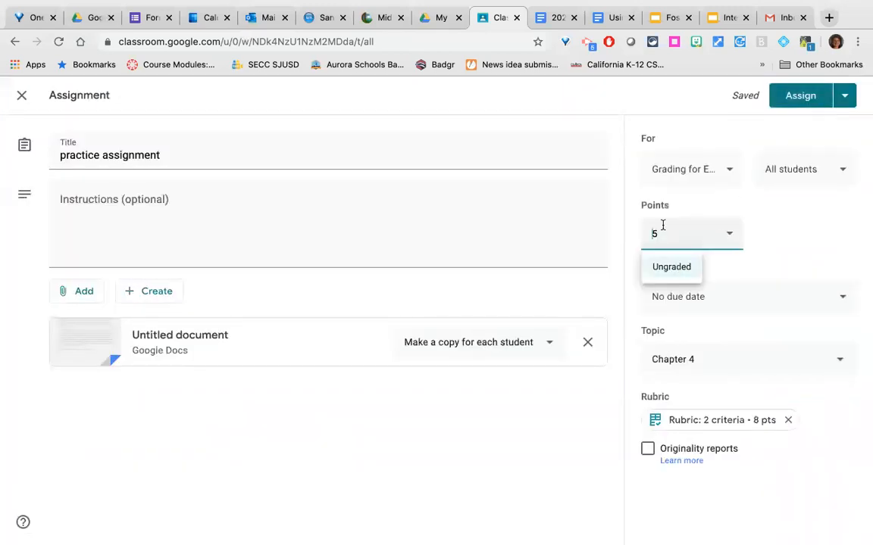
{"action": "type", "text": "8"}
Delete the attached rubric and reuse an existing 8-point rubric with Content and Expression criteria instead
{"action": "left_click", "coordinate": [788, 421]}
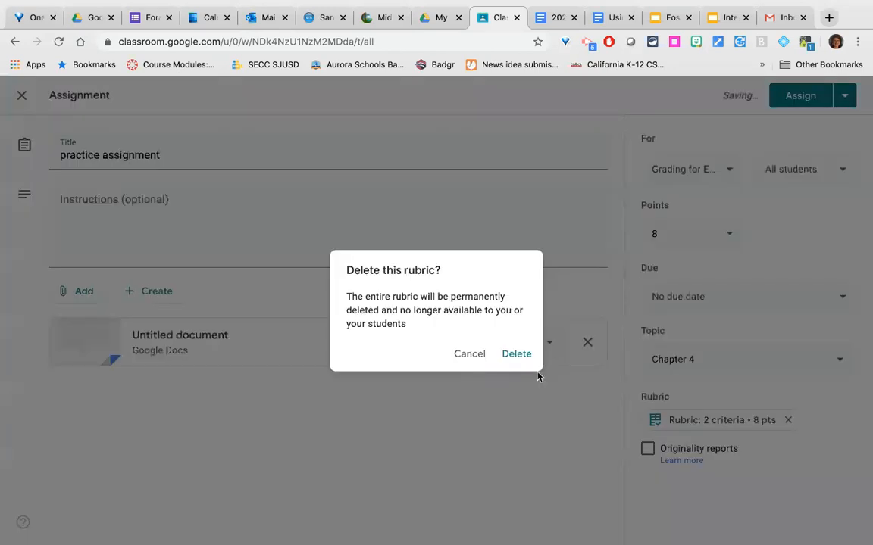
{"action": "left_click", "coordinate": [517, 356]}
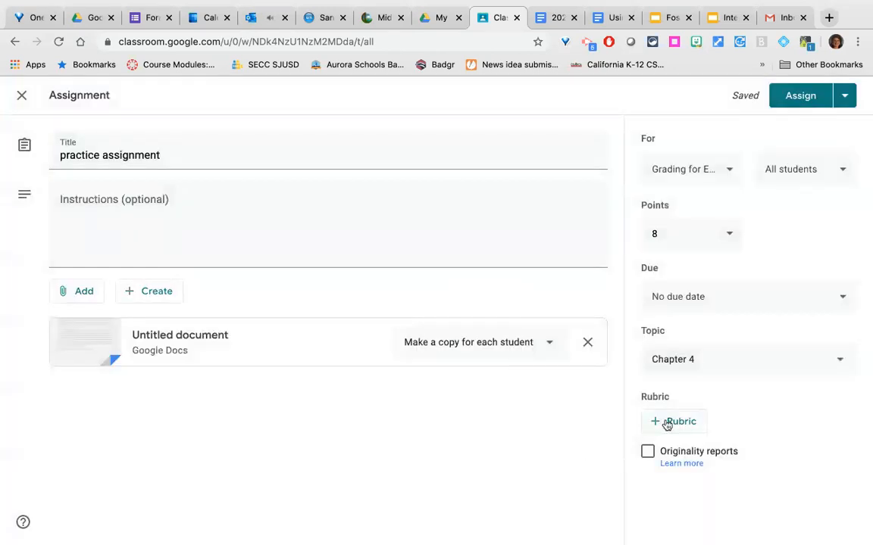
{"action": "left_click", "coordinate": [666, 423]}
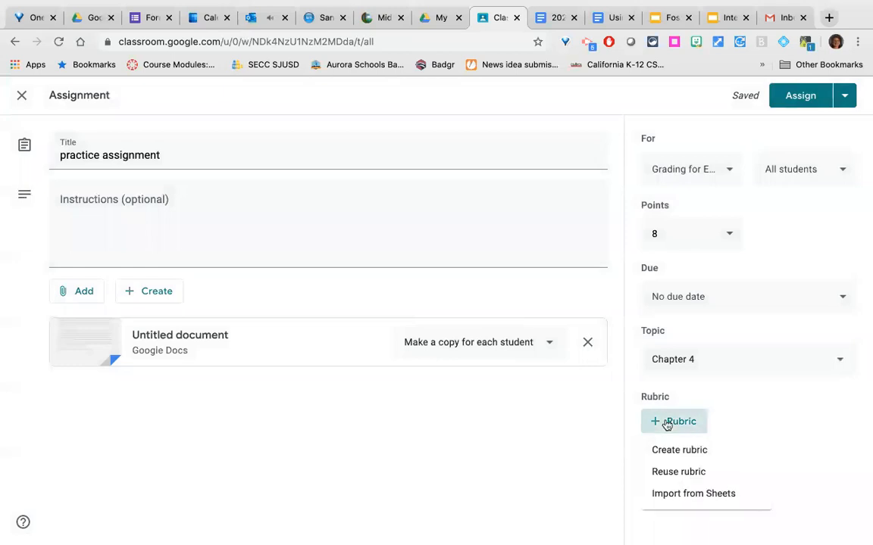
{"action": "left_click", "coordinate": [673, 472]}
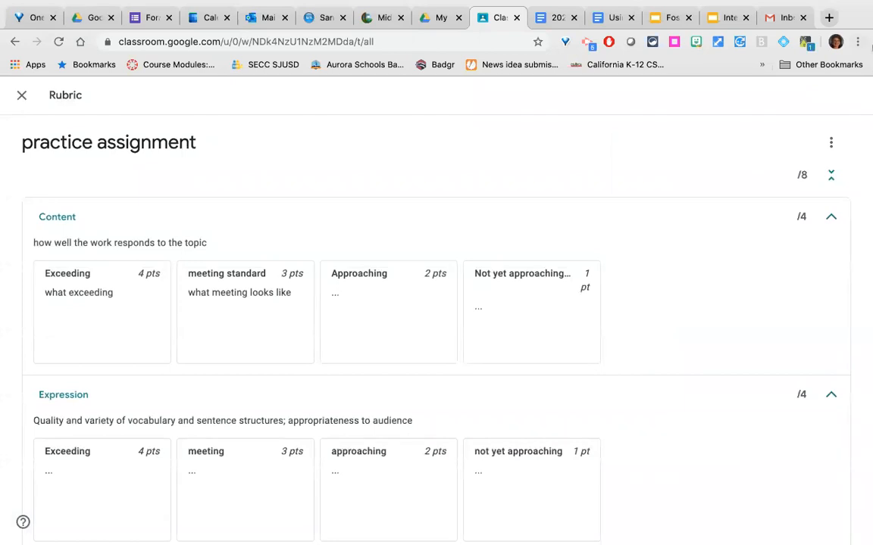
Open the reused rubric for editing, review its criteria and levels, and close it without changes
{"action": "left_click", "coordinate": [831, 144]}
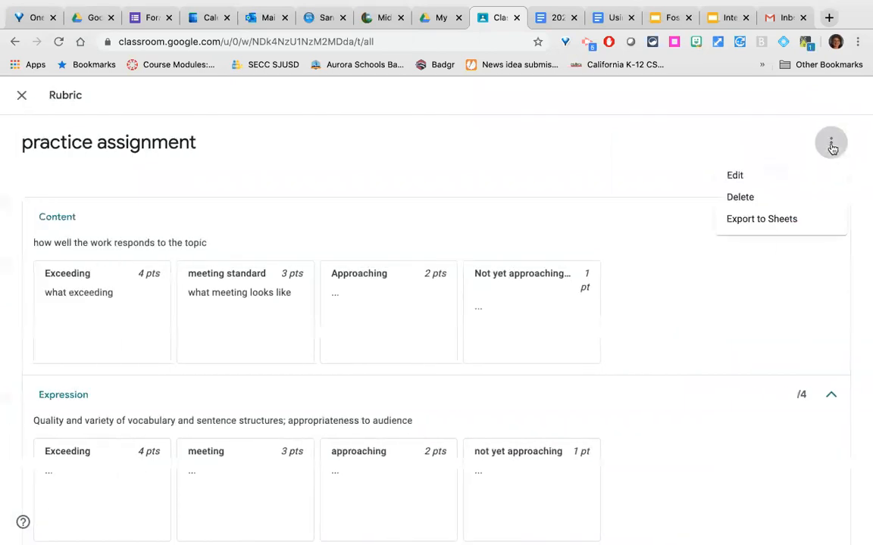
{"action": "left_click", "coordinate": [734, 175]}
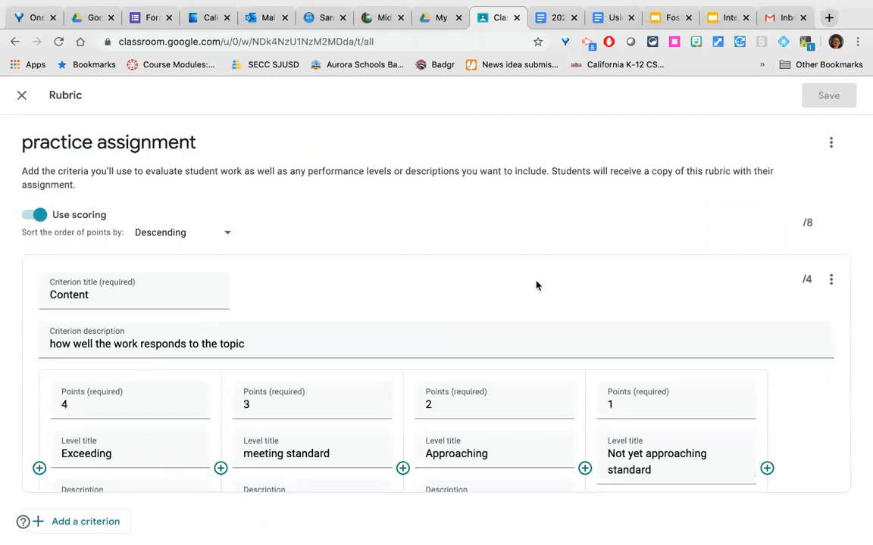
{"action": "scroll", "coordinate": [535, 285], "scroll_direction": "down", "scroll_amount": 5}
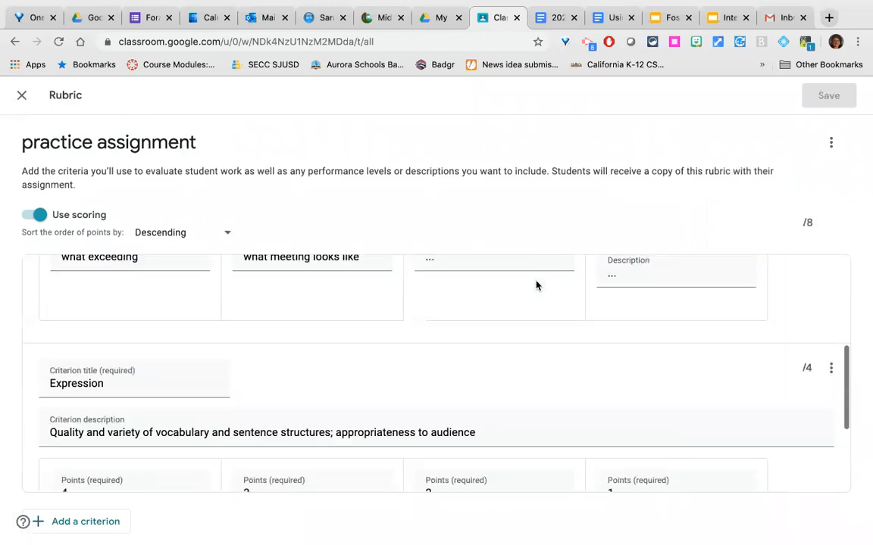
{"action": "scroll", "coordinate": [536, 446], "scroll_direction": "up", "scroll_amount": 5}
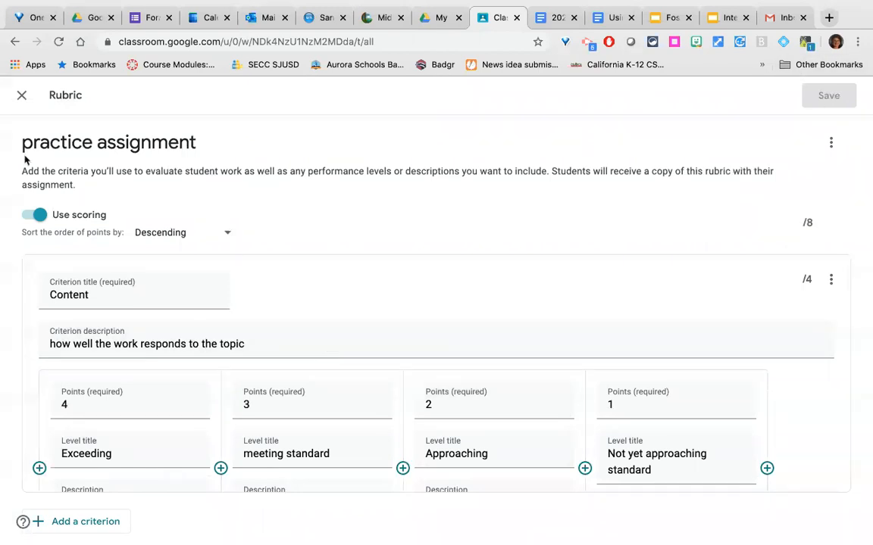
{"action": "left_click", "coordinate": [22, 95]}
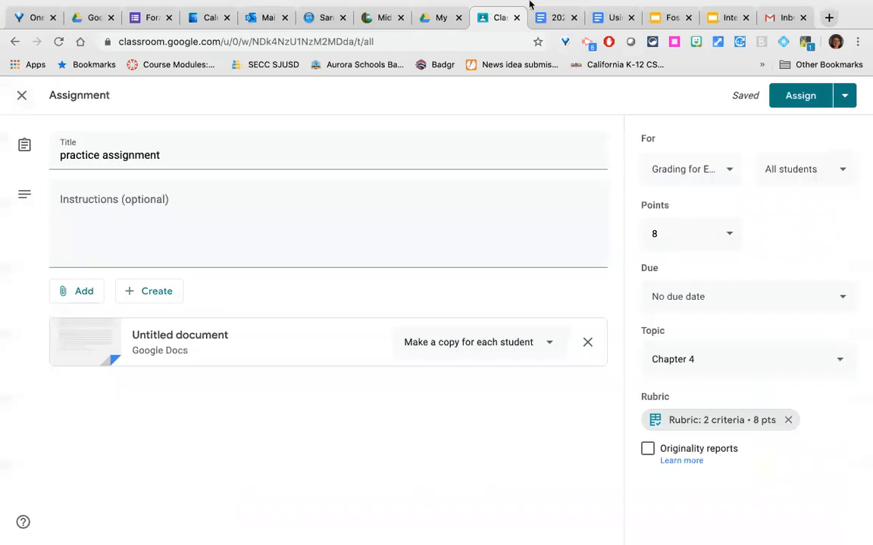
Leave the assignment draft and check the Grading section of the class settings
{"action": "mouse_move", "coordinate": [597, 5]}
{"action": "left_click", "coordinate": [22, 96]}
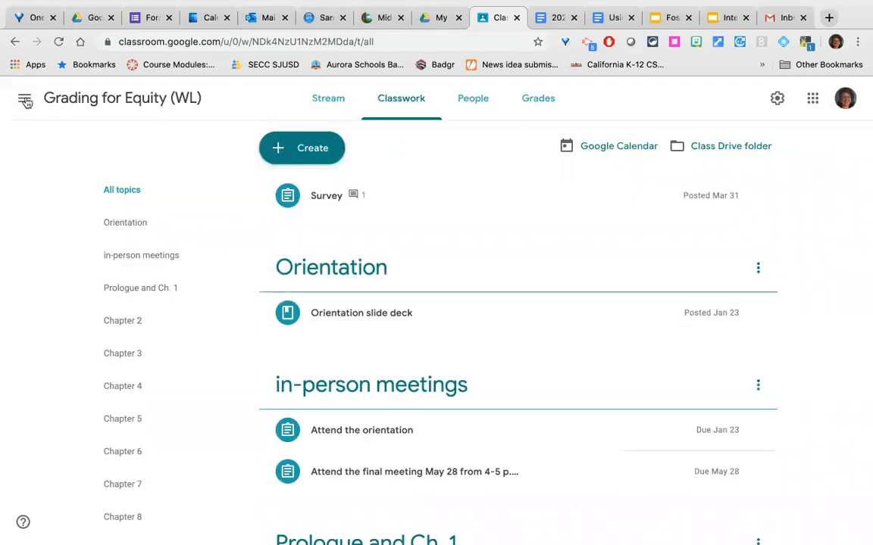
{"action": "left_click", "coordinate": [776, 99]}
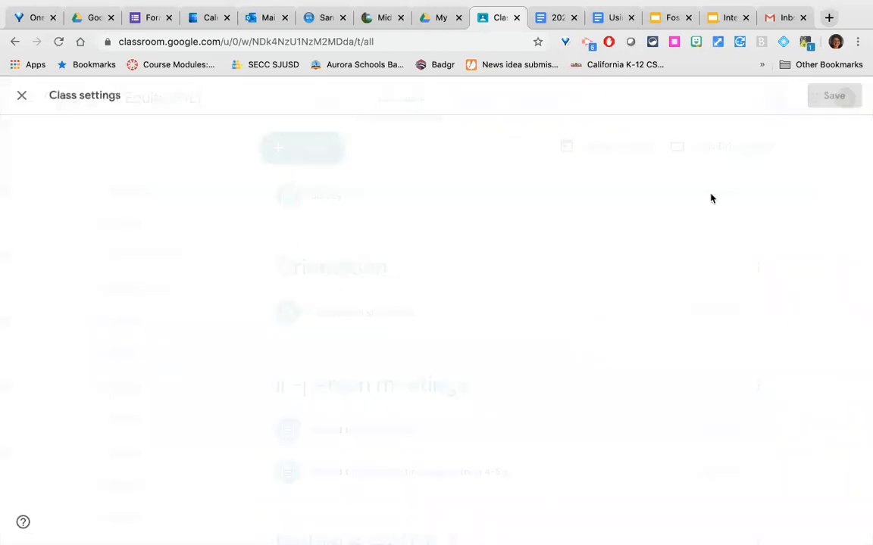
{"action": "scroll", "coordinate": [518, 388], "scroll_direction": "down", "scroll_amount": 10}
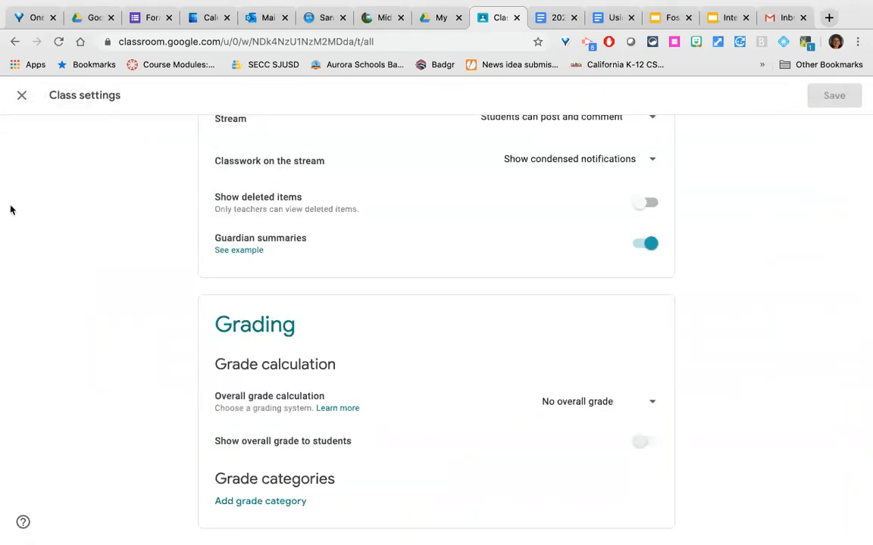
{"action": "left_click", "coordinate": [22, 95]}
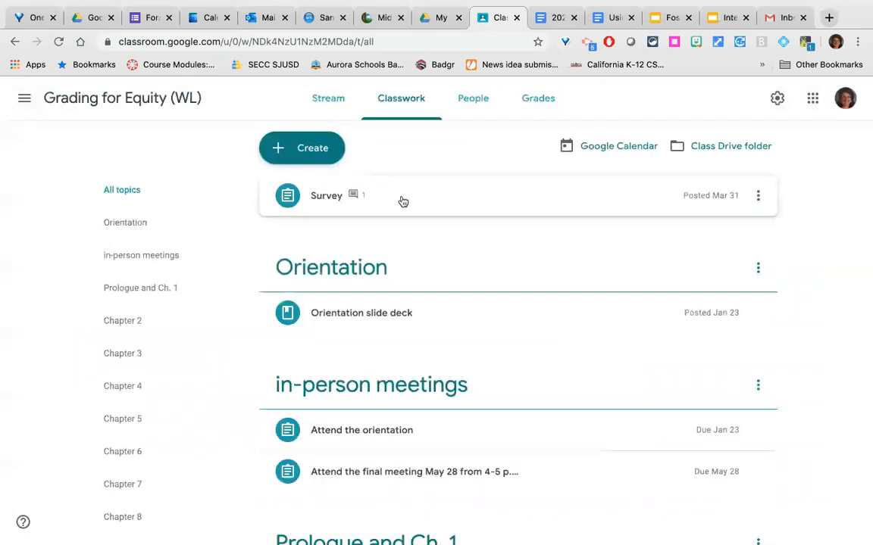
Open the class gradebook and examine the second listed student's assignments and their statuses
{"action": "left_click", "coordinate": [541, 99]}
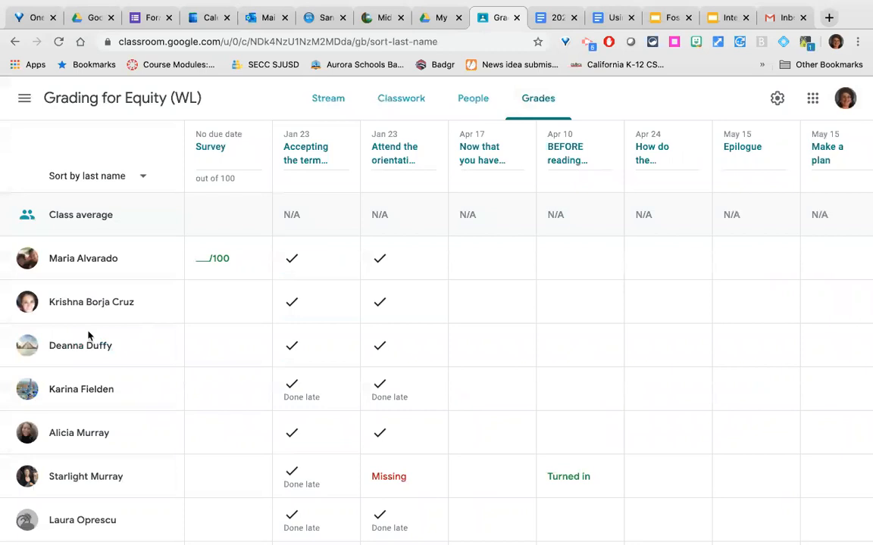
{"action": "left_click", "coordinate": [86, 306]}
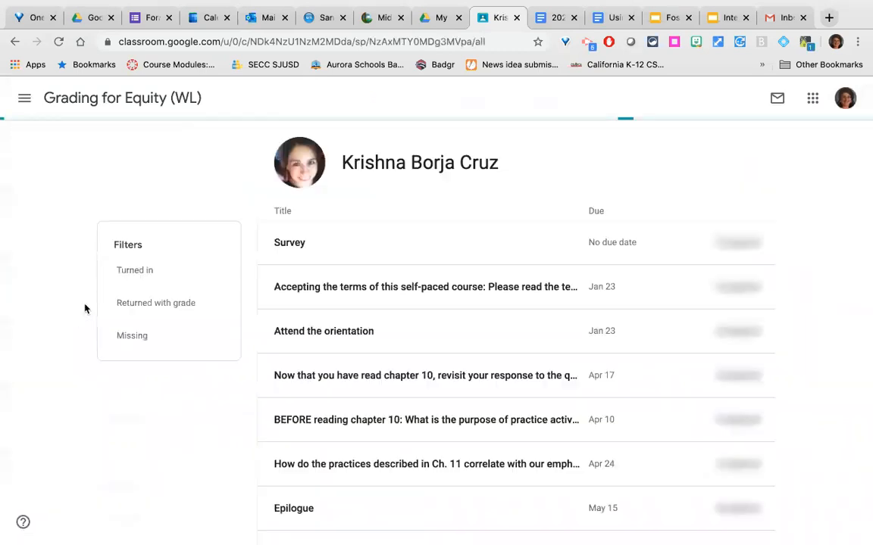
{"action": "scroll", "coordinate": [373, 371], "scroll_direction": "down", "scroll_amount": 10}
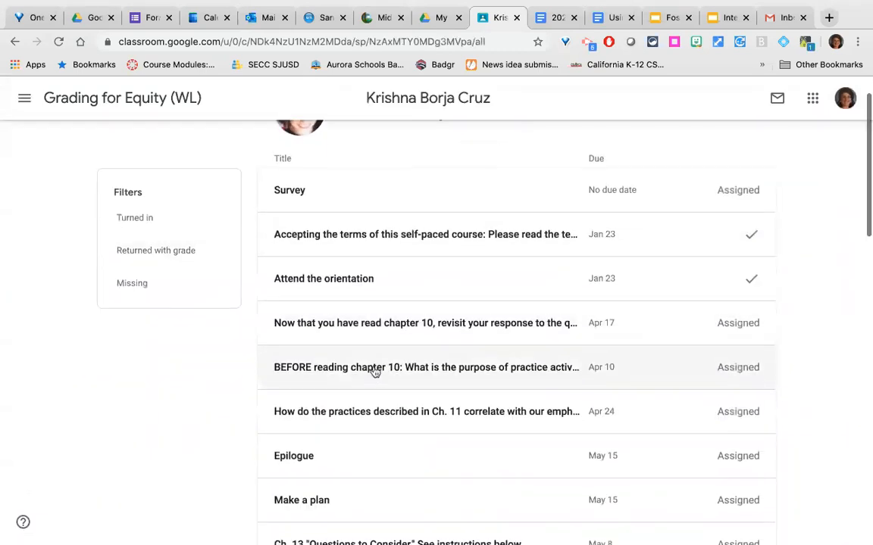
{"action": "scroll", "coordinate": [373, 372], "scroll_direction": "down", "scroll_amount": 10}
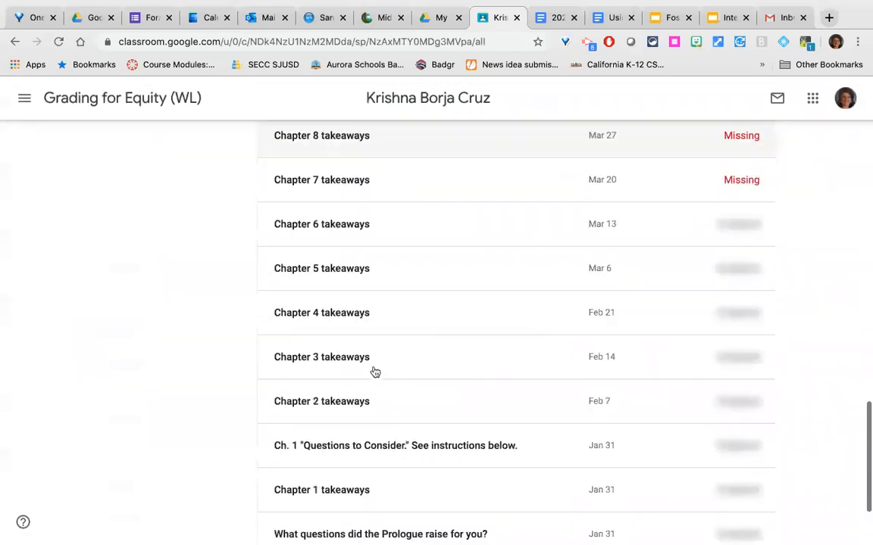
{"action": "scroll", "coordinate": [373, 371], "scroll_direction": "up", "scroll_amount": 12}
{"action": "scroll", "coordinate": [373, 372], "scroll_direction": "up", "scroll_amount": 10}
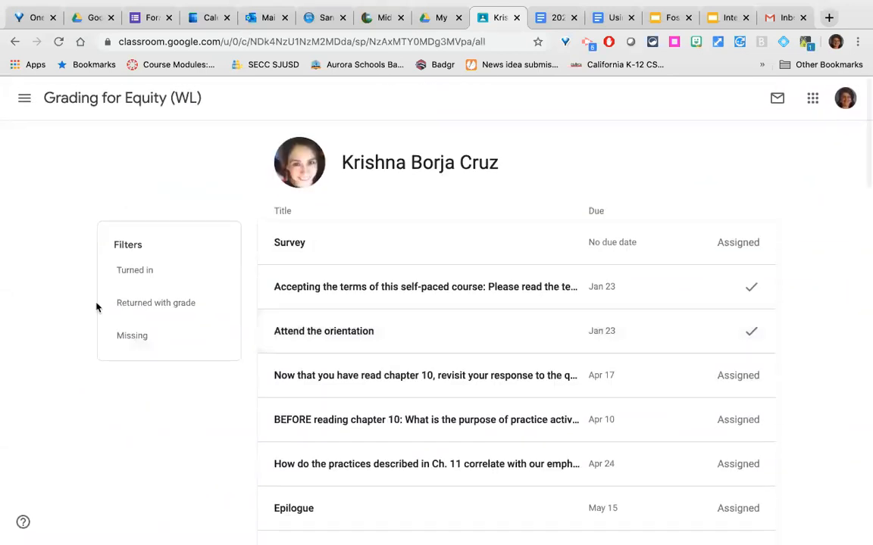
Filter the student's work to turned-in items, and return to the class stream
{"action": "left_click", "coordinate": [129, 271]}
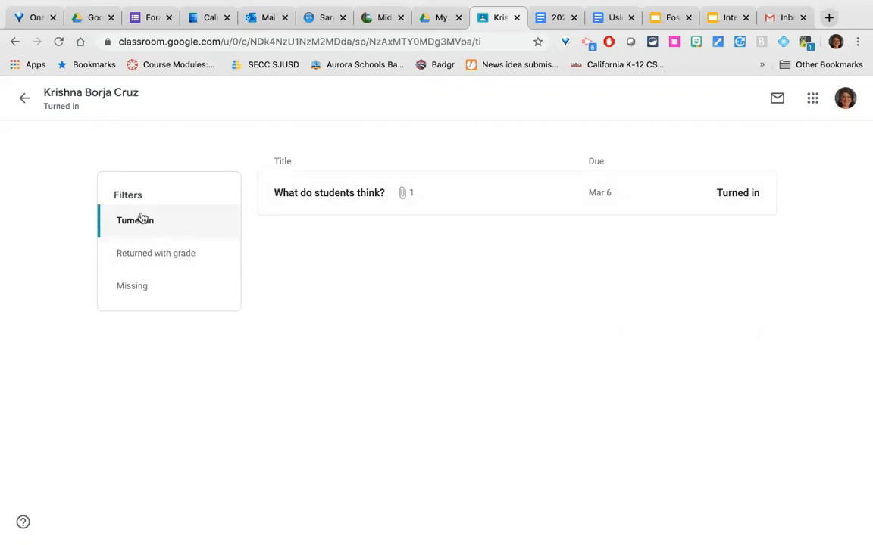
{"action": "left_click", "coordinate": [24, 102]}
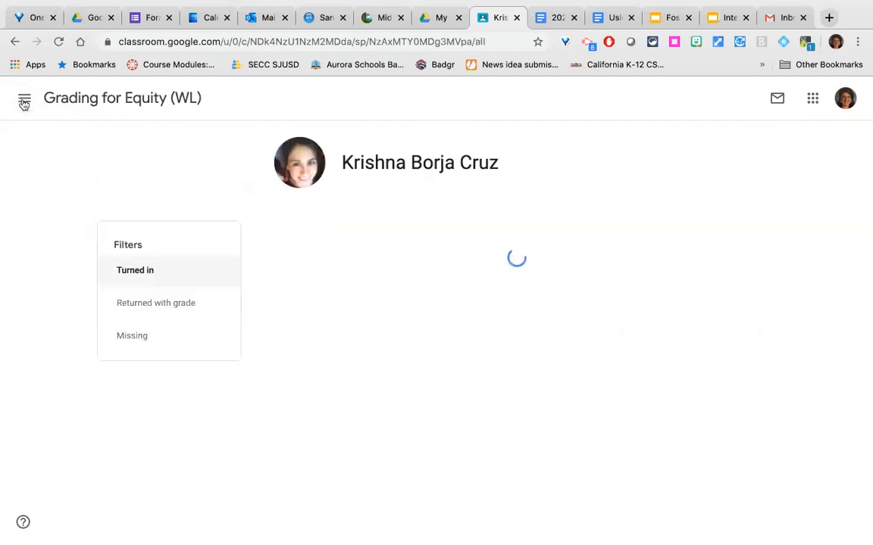
{"action": "left_click", "coordinate": [98, 106]}
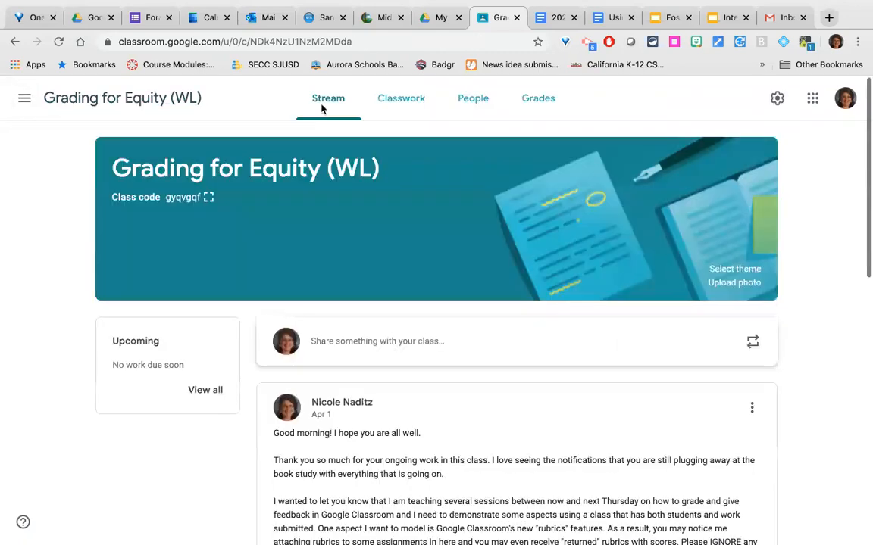
Open the Ch. 8 "Questions to Consider" answers from the gradebook and review the assigned and returned students
{"action": "left_click", "coordinate": [529, 100]}
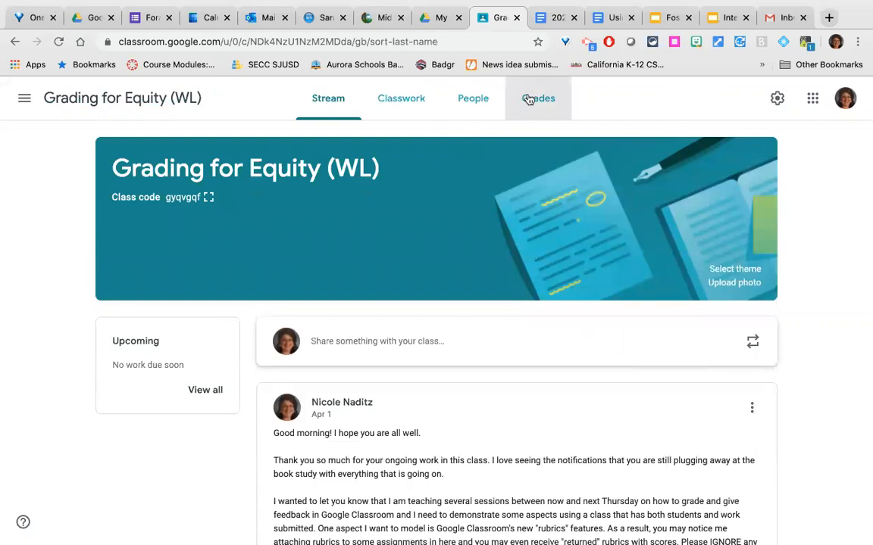
{"action": "scroll", "coordinate": [616, 269], "scroll_direction": "right", "scroll_amount": 10}
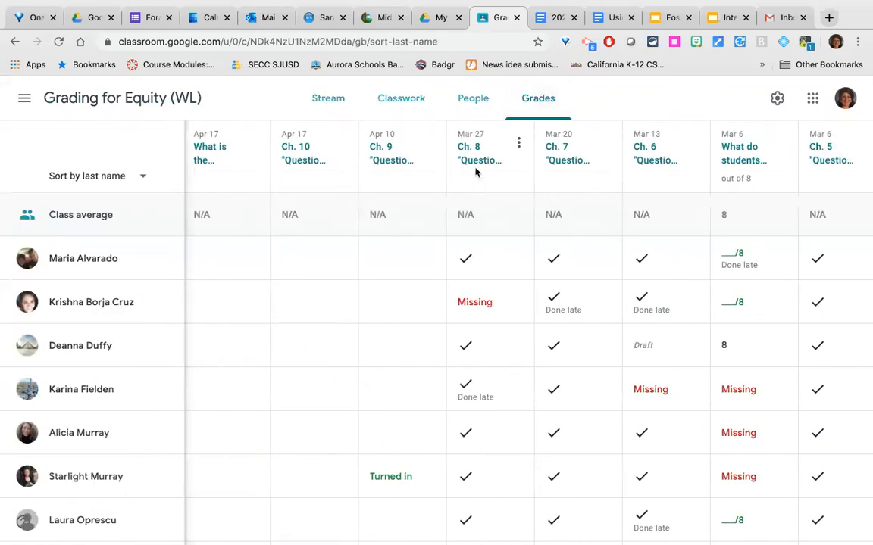
{"action": "left_click", "coordinate": [476, 160]}
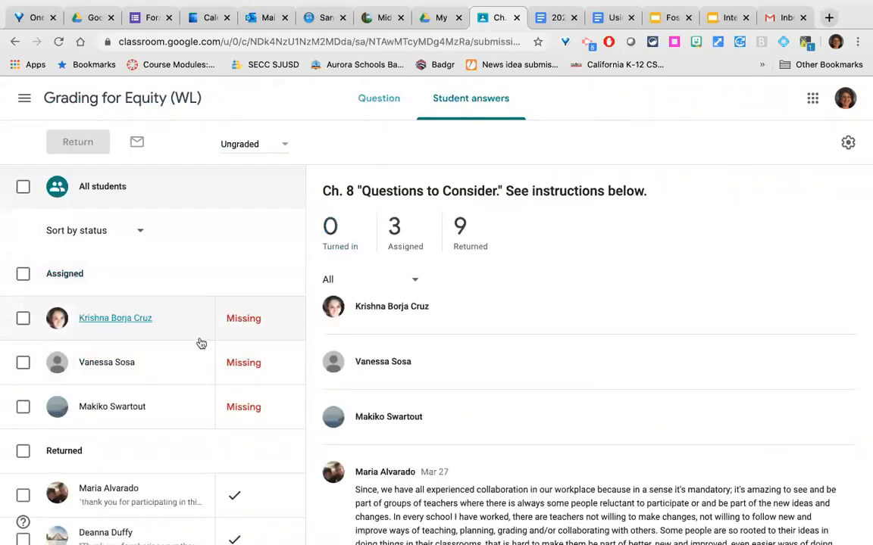
{"action": "scroll", "coordinate": [189, 352], "scroll_direction": "down", "scroll_amount": 3}
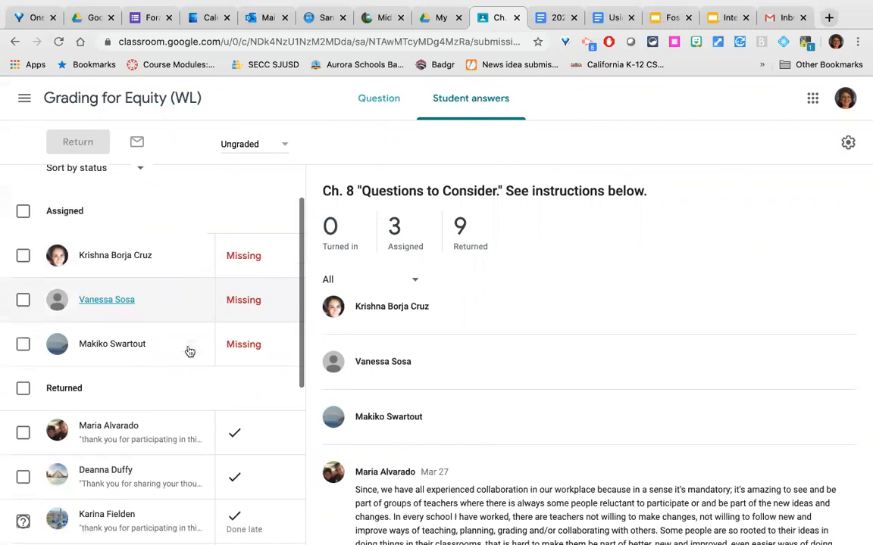
{"action": "scroll", "coordinate": [189, 352], "scroll_direction": "up", "scroll_amount": 3}
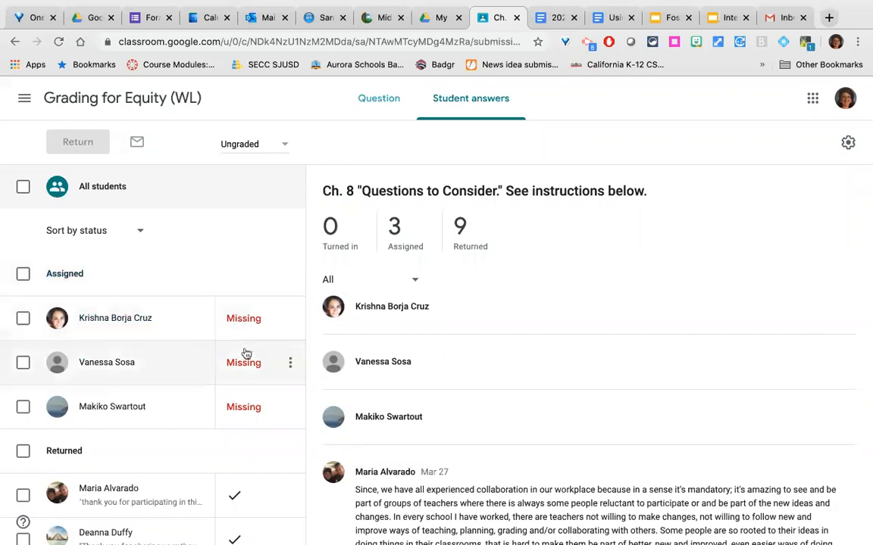
{"action": "scroll", "coordinate": [249, 370], "scroll_direction": "down", "scroll_amount": 10}
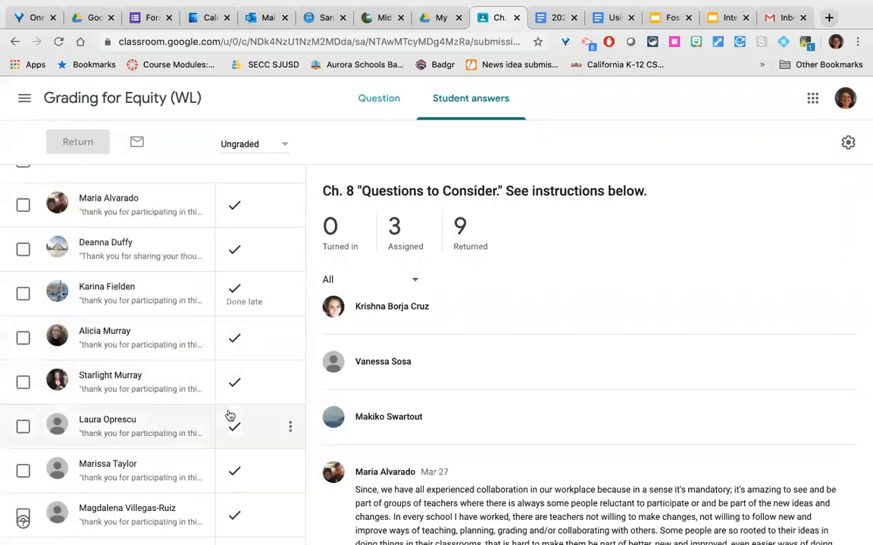
{"action": "scroll", "coordinate": [230, 413], "scroll_direction": "down", "scroll_amount": 3}
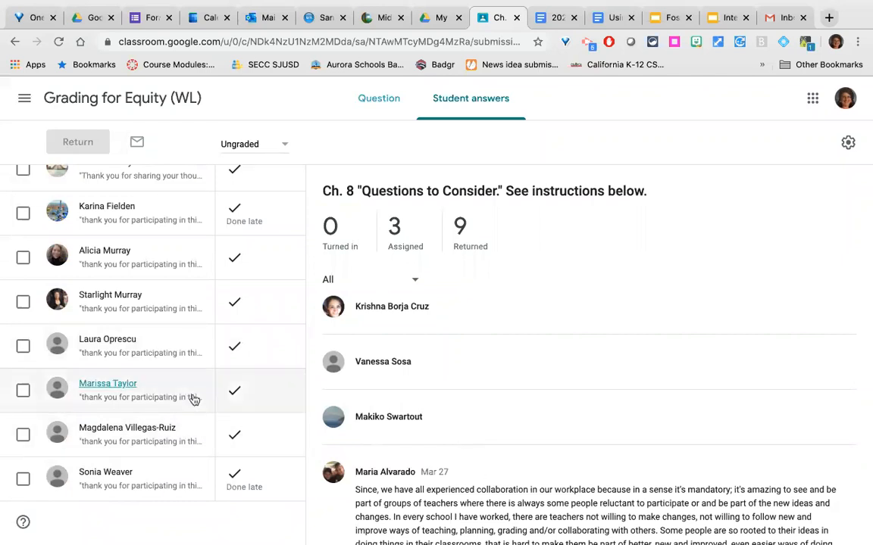
Review one returned student's Ch. 8 answer, private comment and return option, and go back to the class stream
{"action": "left_click", "coordinate": [106, 386]}
{"action": "scroll", "coordinate": [488, 421], "scroll_direction": "down", "scroll_amount": 2}
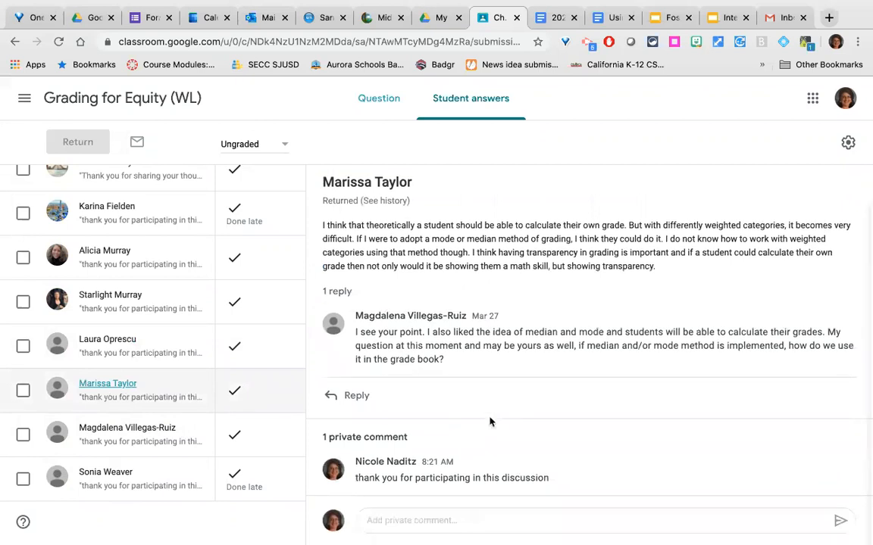
{"action": "left_click", "coordinate": [284, 397]}
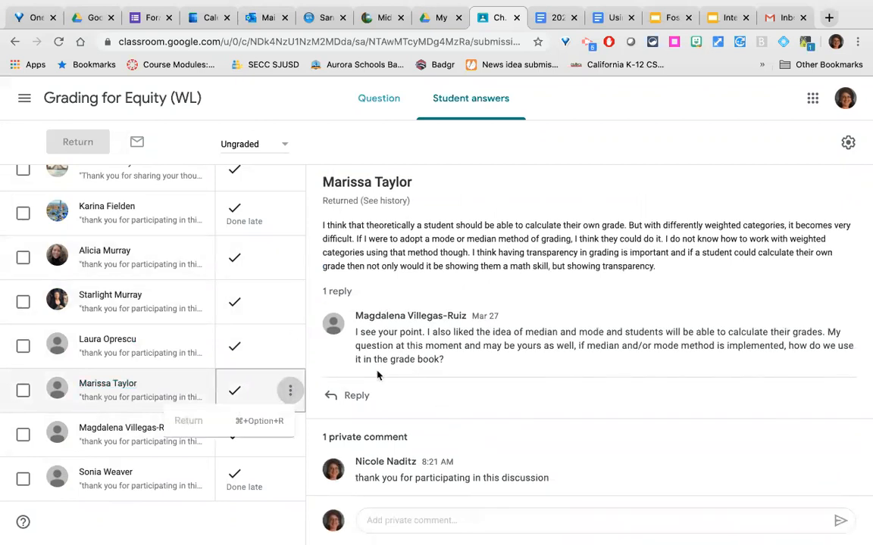
{"action": "scroll", "coordinate": [444, 359], "scroll_direction": "up", "scroll_amount": 1}
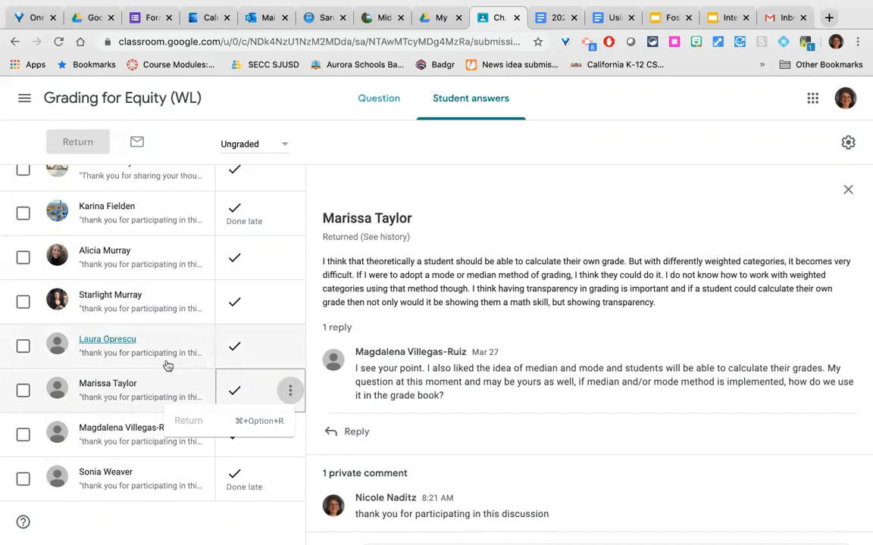
{"action": "scroll", "coordinate": [34, 280], "scroll_direction": "up", "scroll_amount": 10}
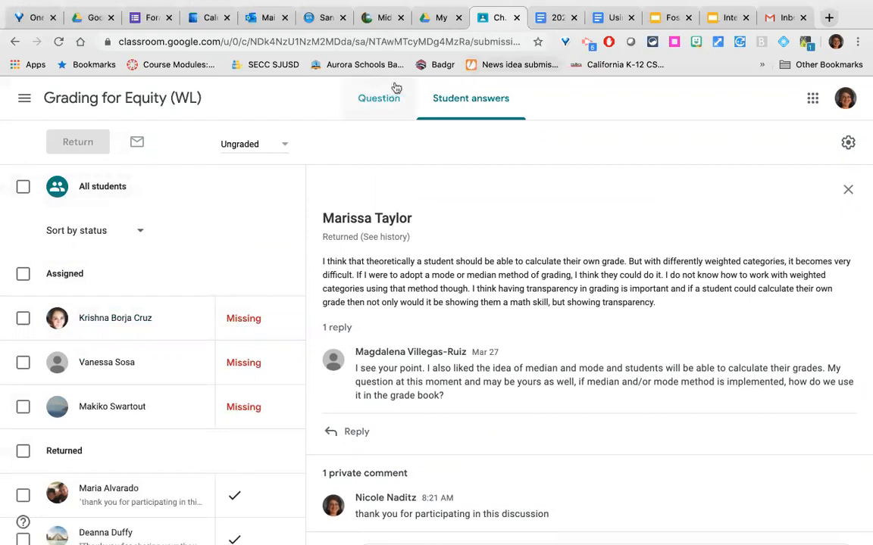
{"action": "left_click", "coordinate": [129, 101]}
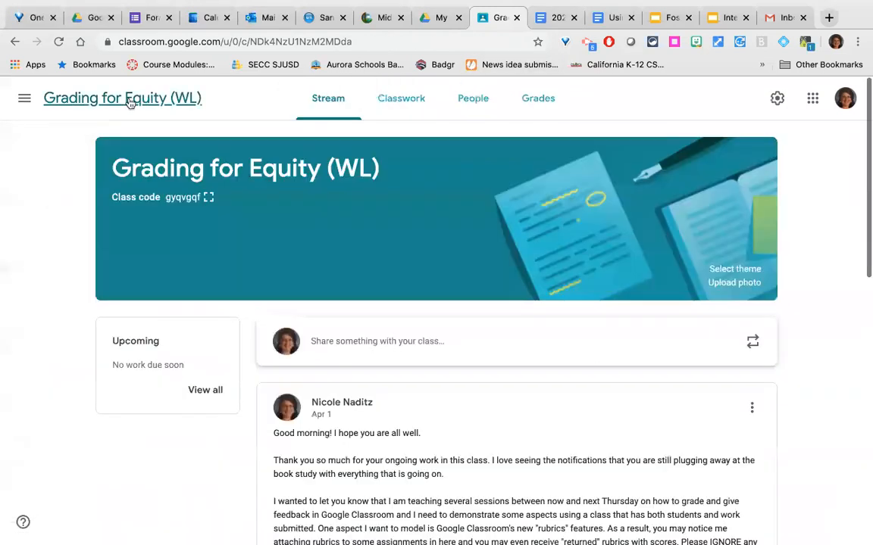
Find the "What do students think?" assignment in the gradebook and open the second listed student's submitted document
{"action": "left_click", "coordinate": [543, 99]}
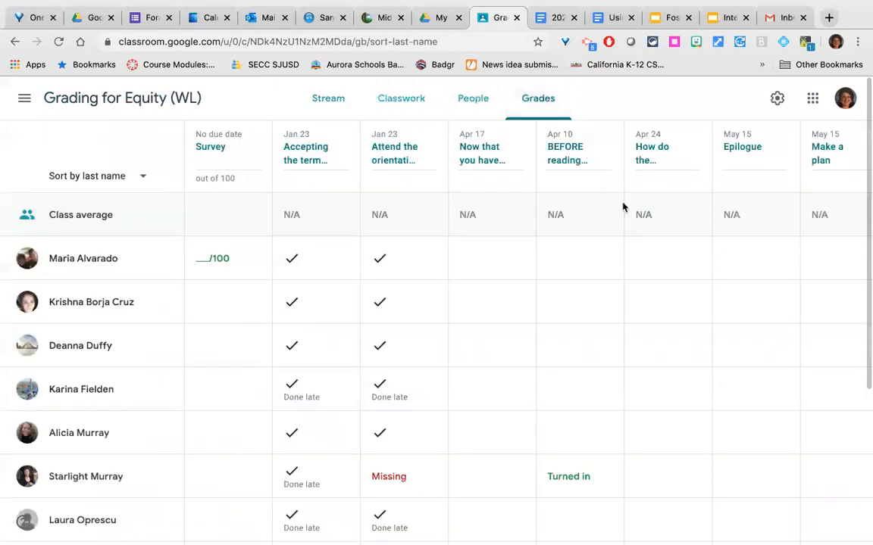
{"action": "scroll", "coordinate": [681, 265], "scroll_direction": "right", "scroll_amount": 5}
{"action": "scroll", "coordinate": [681, 267], "scroll_direction": "right", "scroll_amount": 10}
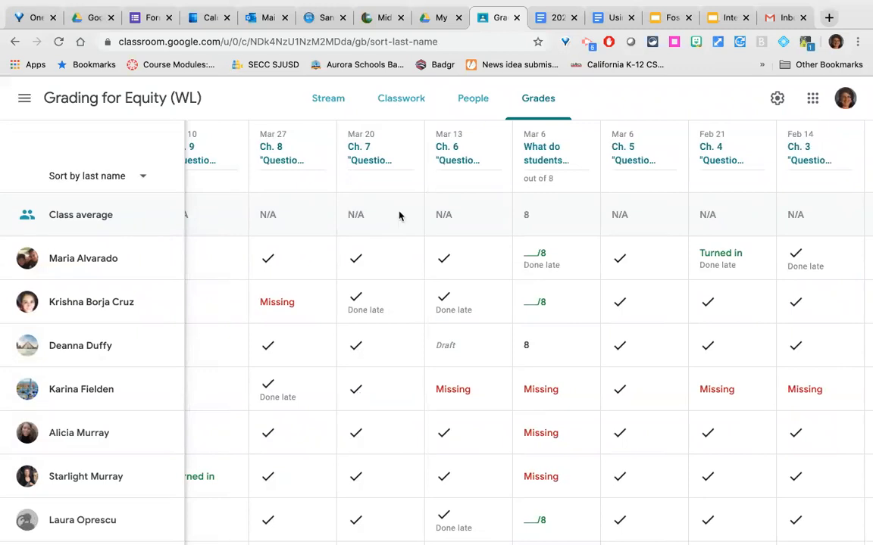
{"action": "left_click", "coordinate": [535, 159]}
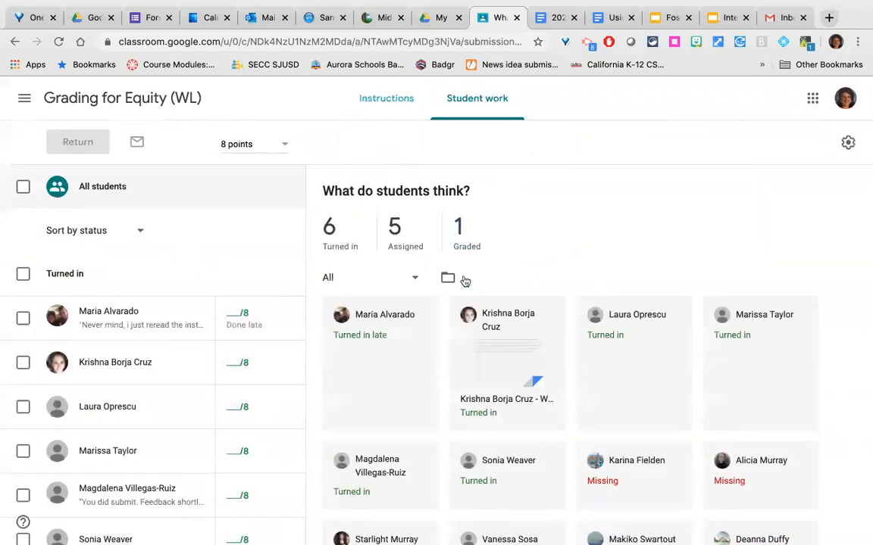
{"action": "left_click", "coordinate": [510, 356]}
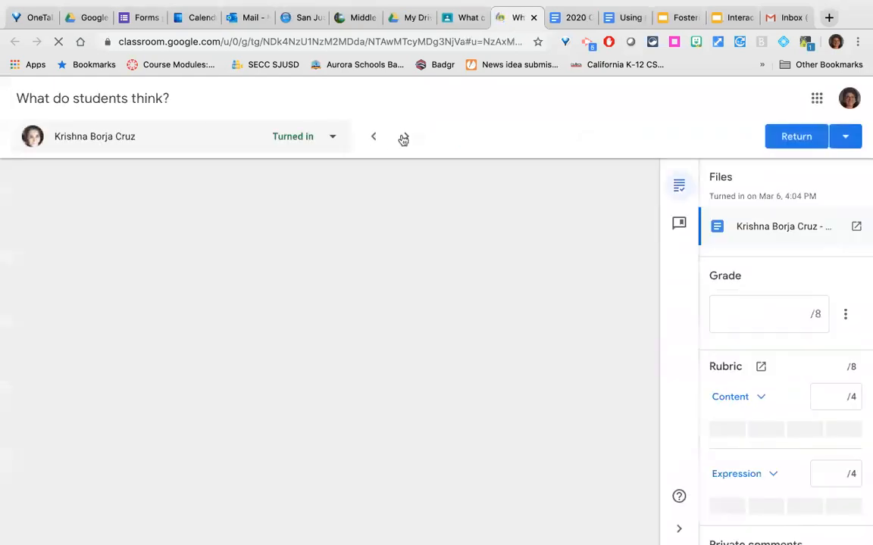
Examine the grading view's student list, grade and rubric fields, private comment box and comment bank
{"action": "left_click", "coordinate": [327, 137]}
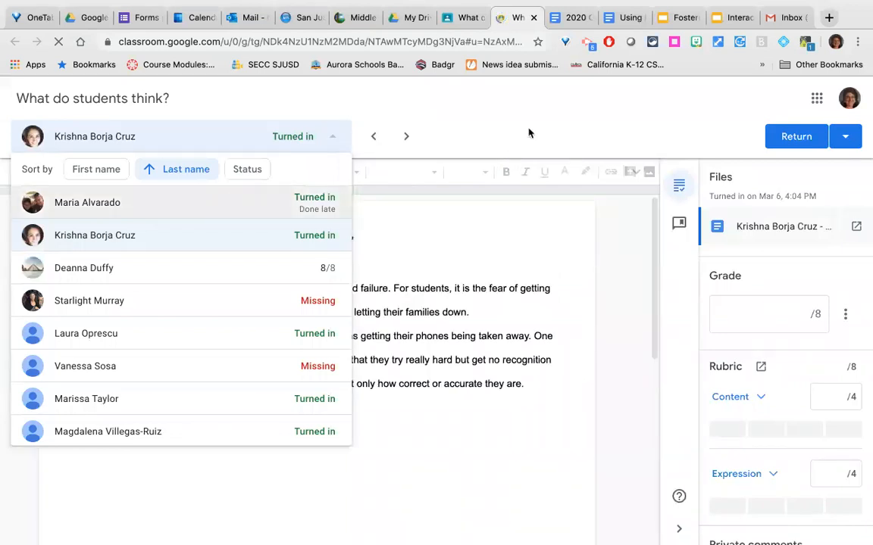
{"action": "left_click", "coordinate": [814, 312]}
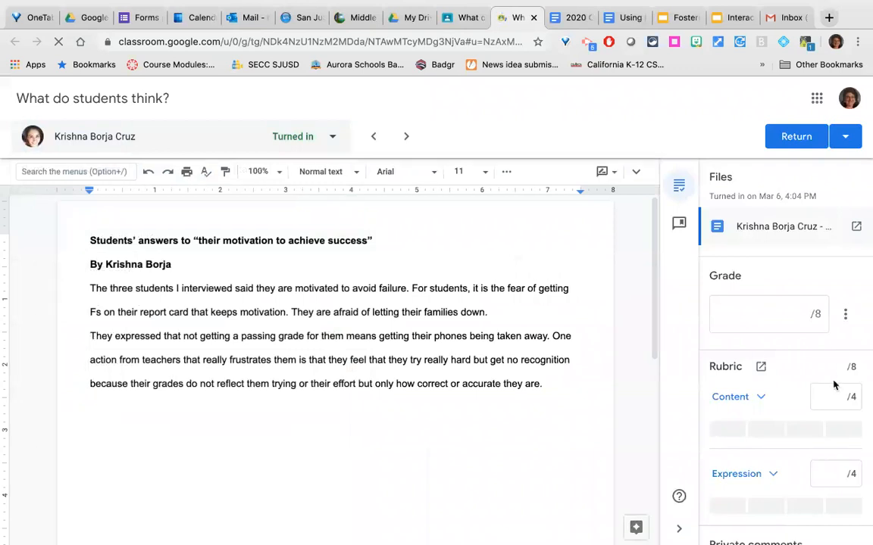
{"action": "scroll", "coordinate": [833, 390], "scroll_direction": "down", "scroll_amount": 1}
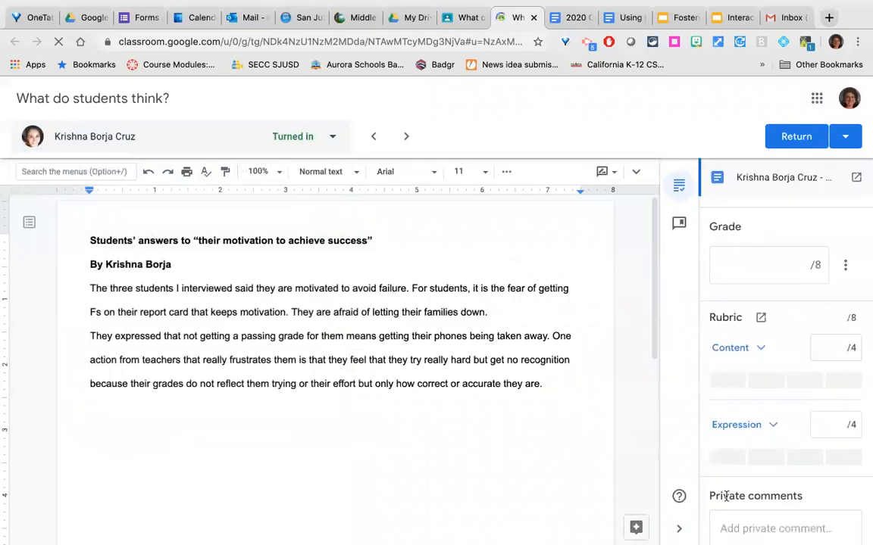
{"action": "left_click", "coordinate": [732, 523]}
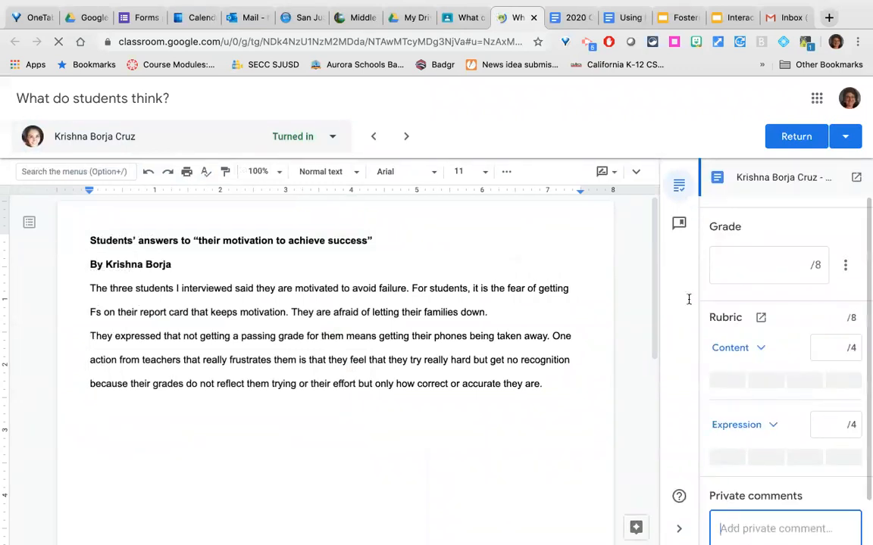
{"action": "left_click", "coordinate": [679, 225]}
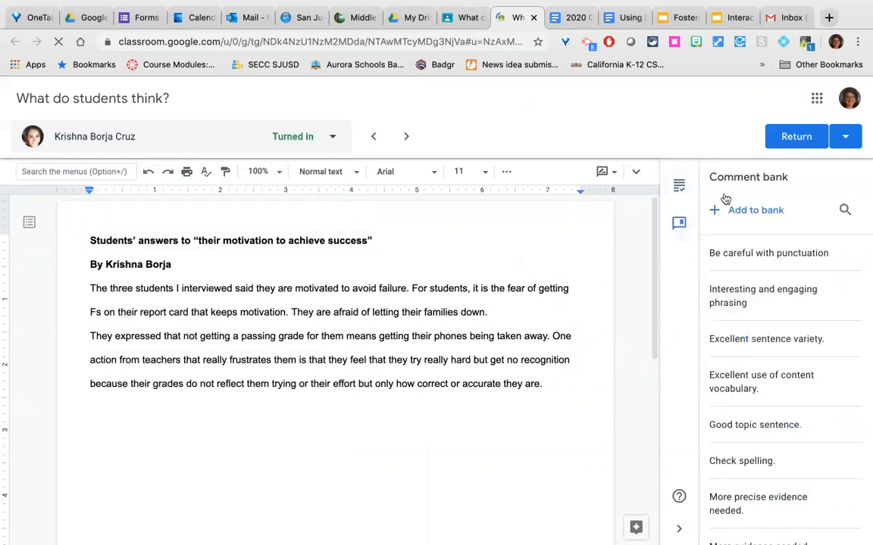
View the dialog for returning multiple submissions, and close the grading view without returning any
{"action": "left_click", "coordinate": [842, 136]}
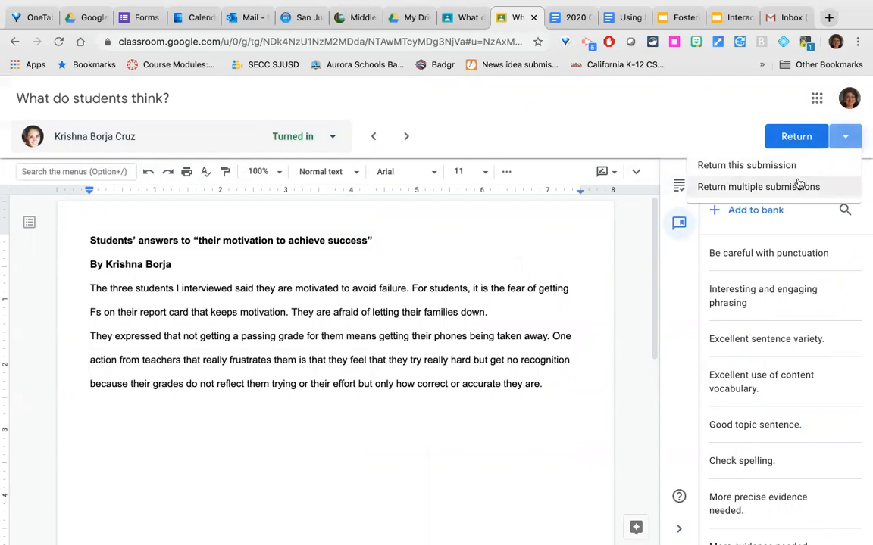
{"action": "left_click", "coordinate": [758, 187]}
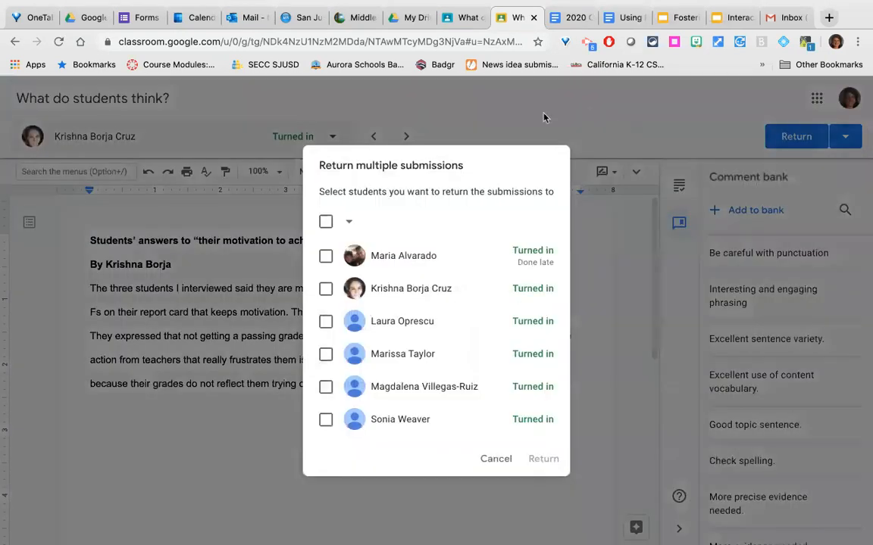
{"action": "left_click", "coordinate": [534, 18]}
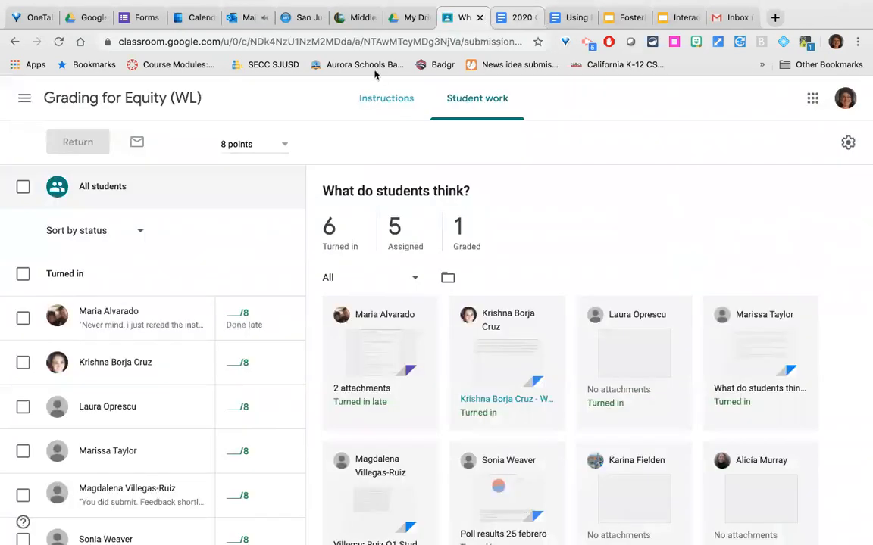
Open "Attend the orientation" from the gradebook, check its grade export options, and return to the class stream
{"action": "left_click", "coordinate": [74, 96]}
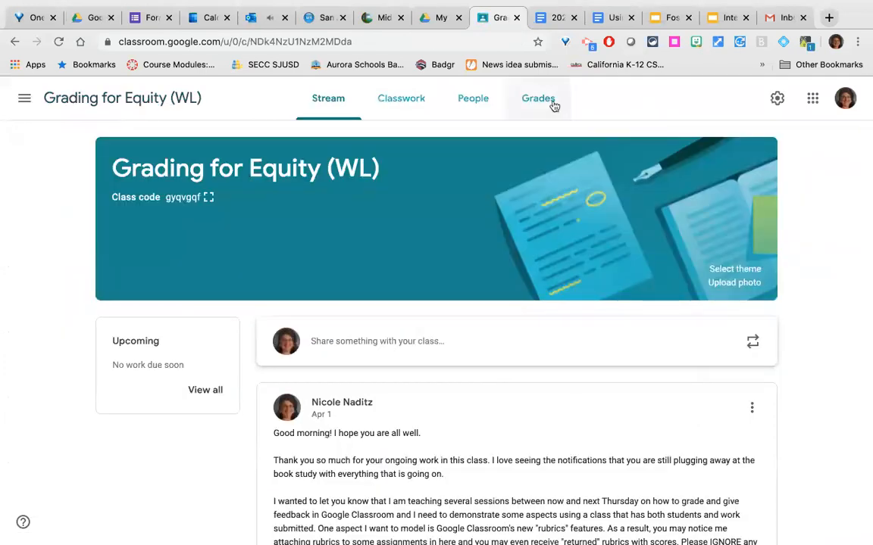
{"action": "left_click", "coordinate": [534, 104]}
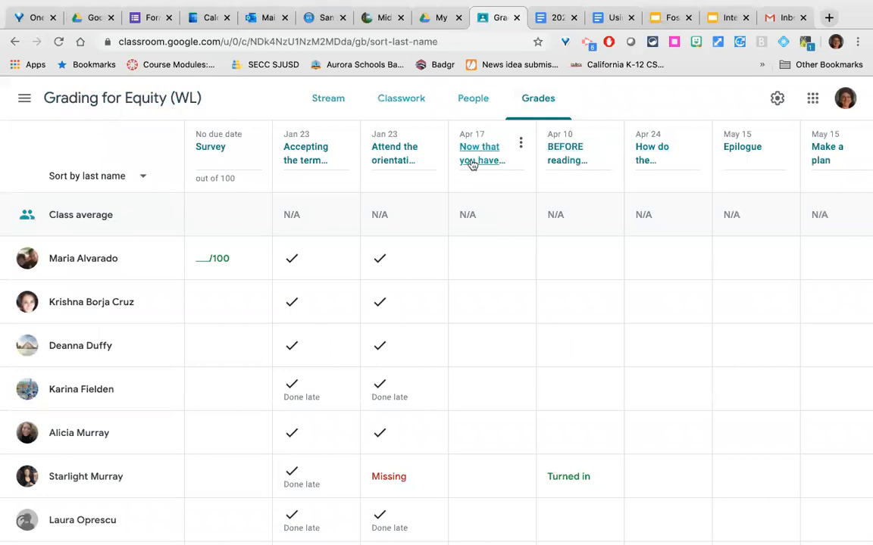
{"action": "left_click", "coordinate": [395, 155]}
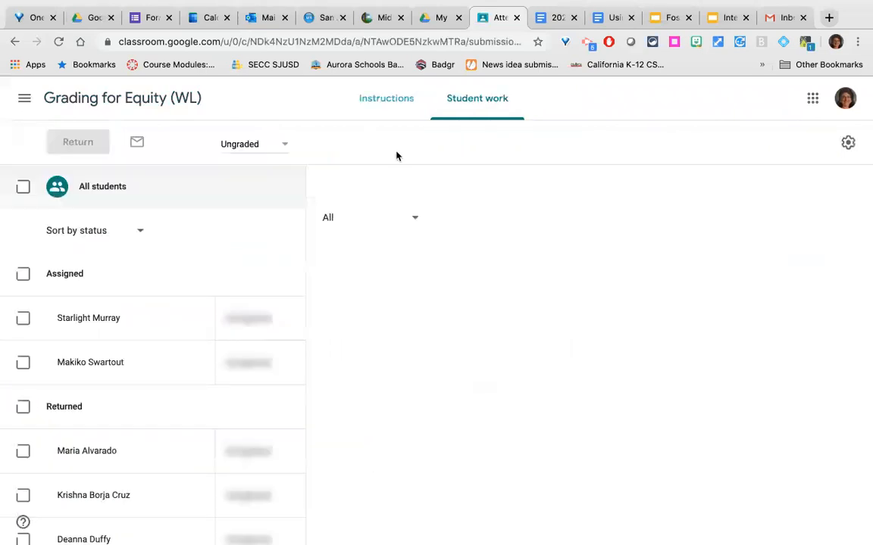
{"action": "left_click", "coordinate": [847, 143]}
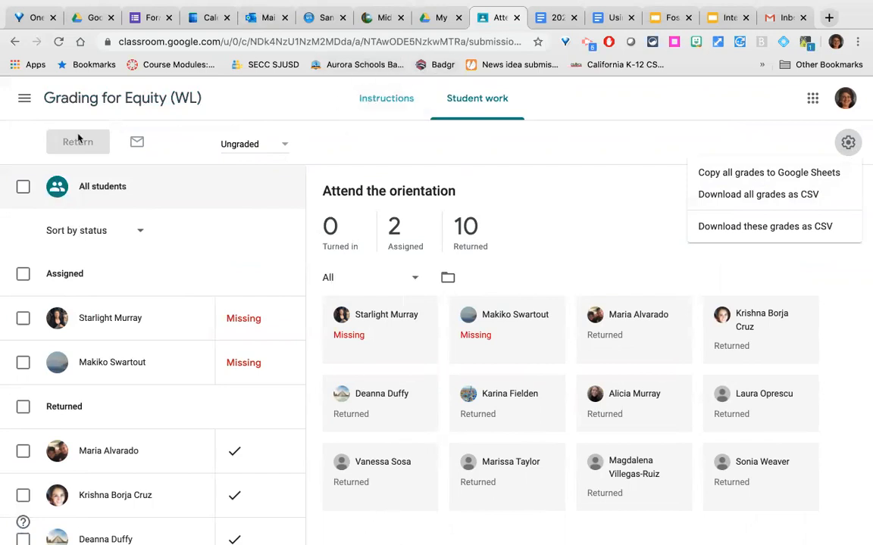
{"action": "left_click", "coordinate": [88, 102]}
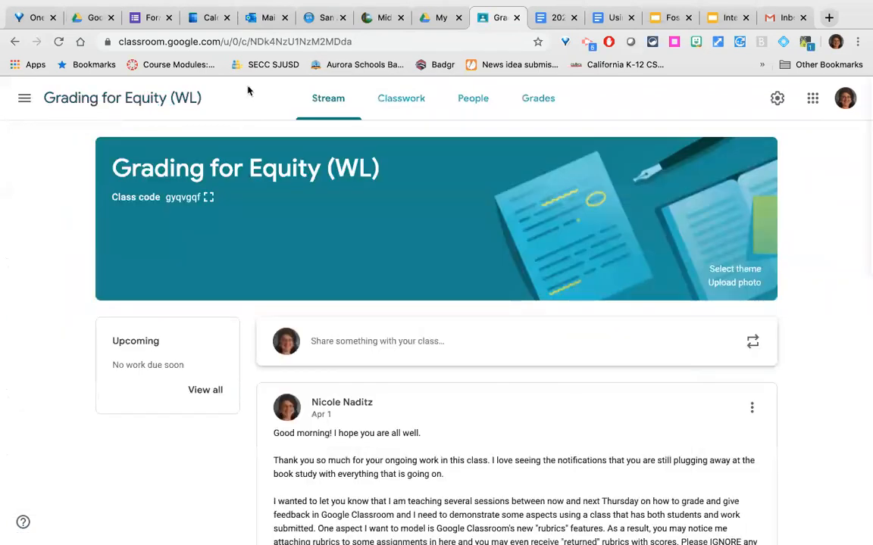
Create a new quiz assignment in the class's classwork
{"action": "left_click", "coordinate": [401, 103]}
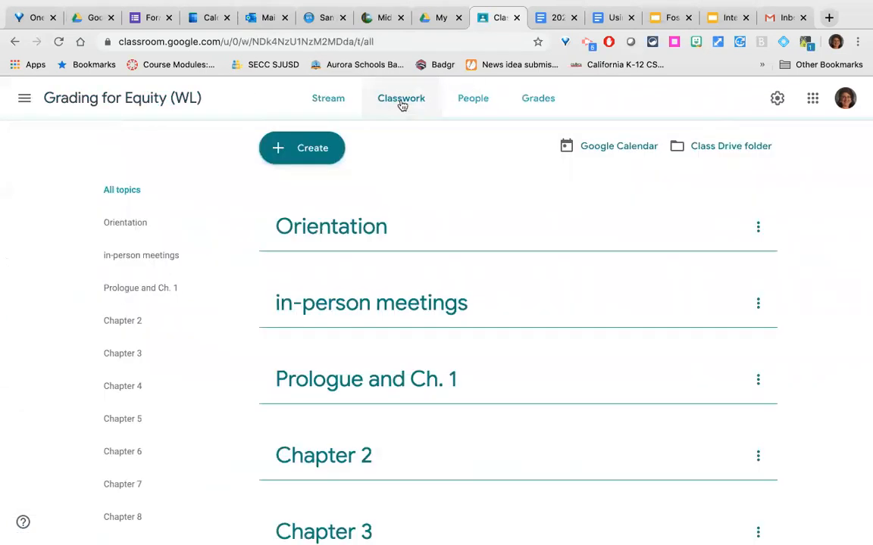
{"action": "left_click", "coordinate": [301, 148]}
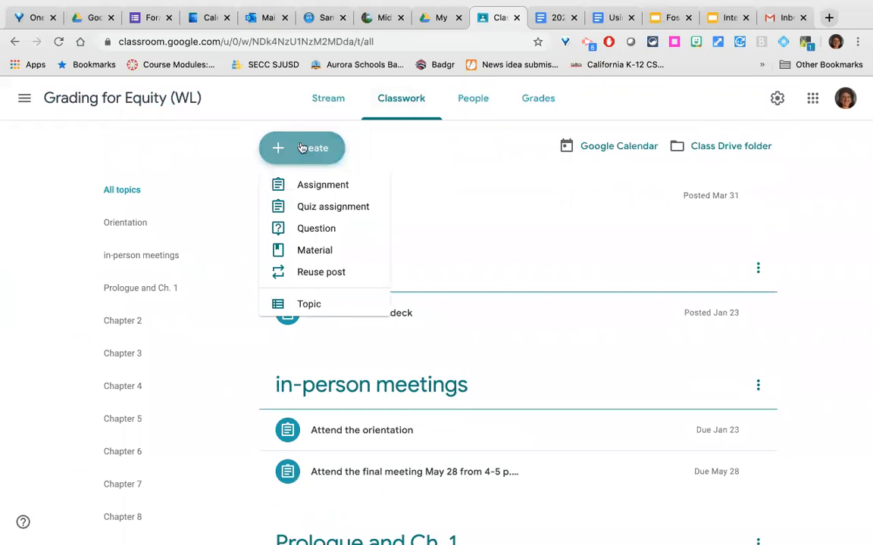
{"action": "left_click", "coordinate": [306, 207]}
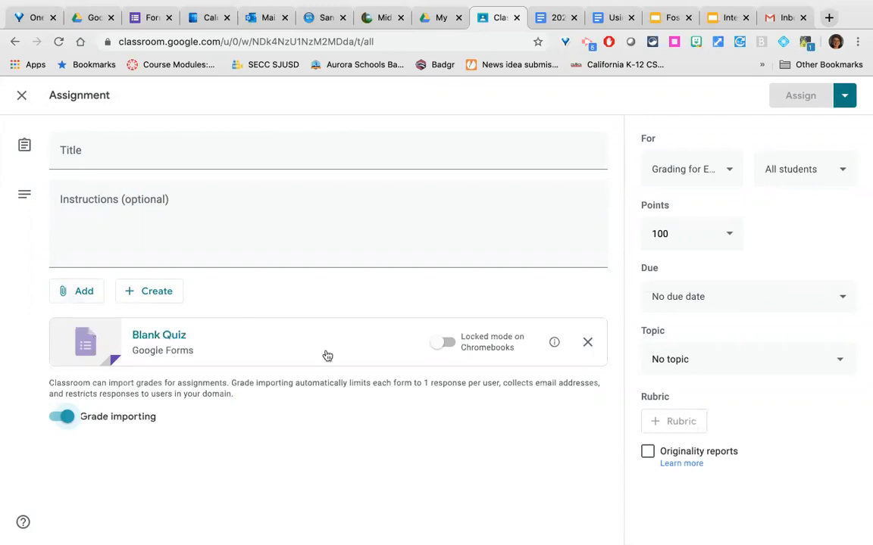
Attach the Forms pre-assessment from Google Drive in place of the Blank Quiz, and close the draft assignment without assigning it
{"action": "left_click", "coordinate": [83, 293]}
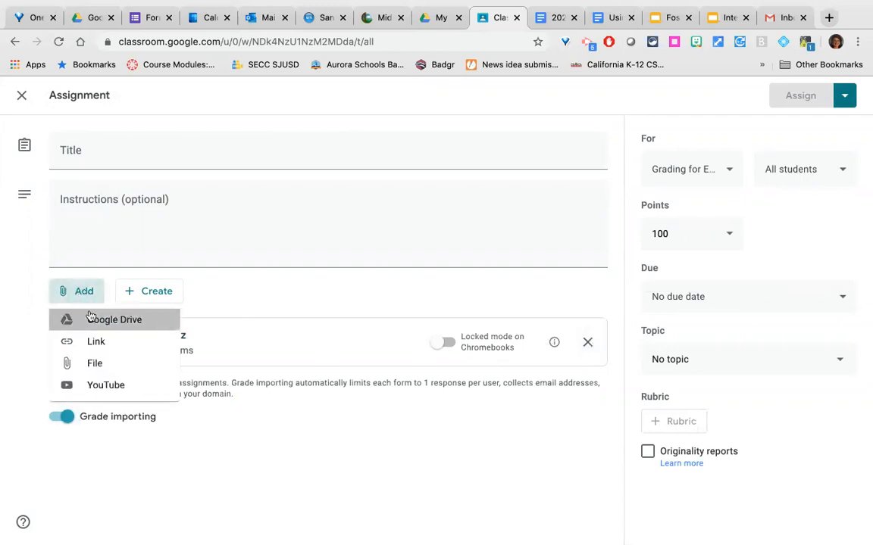
{"action": "left_click", "coordinate": [89, 317]}
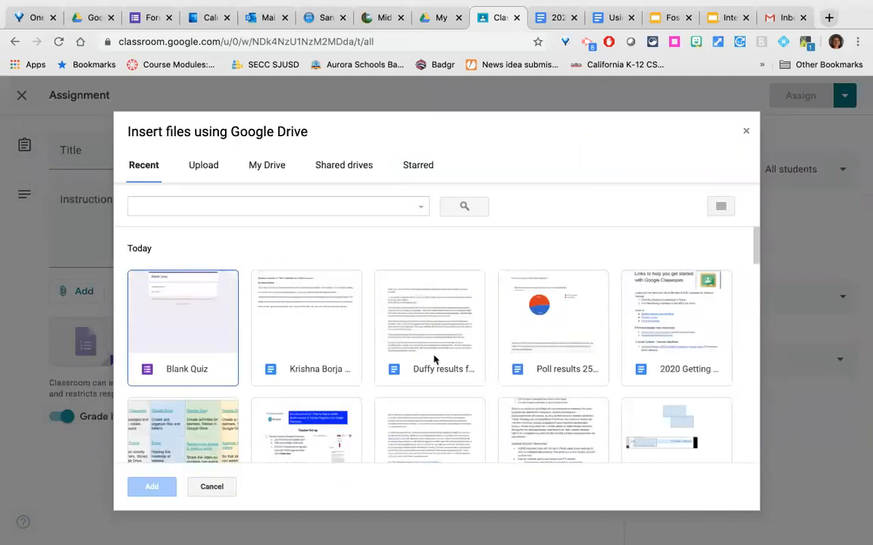
{"action": "scroll", "coordinate": [434, 359], "scroll_direction": "down", "scroll_amount": 15}
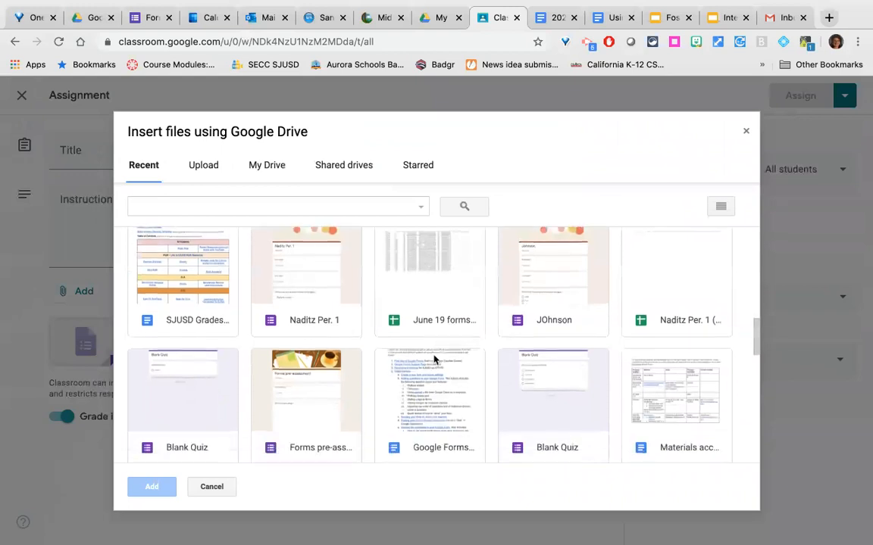
{"action": "scroll", "coordinate": [356, 340], "scroll_direction": "down", "scroll_amount": 3}
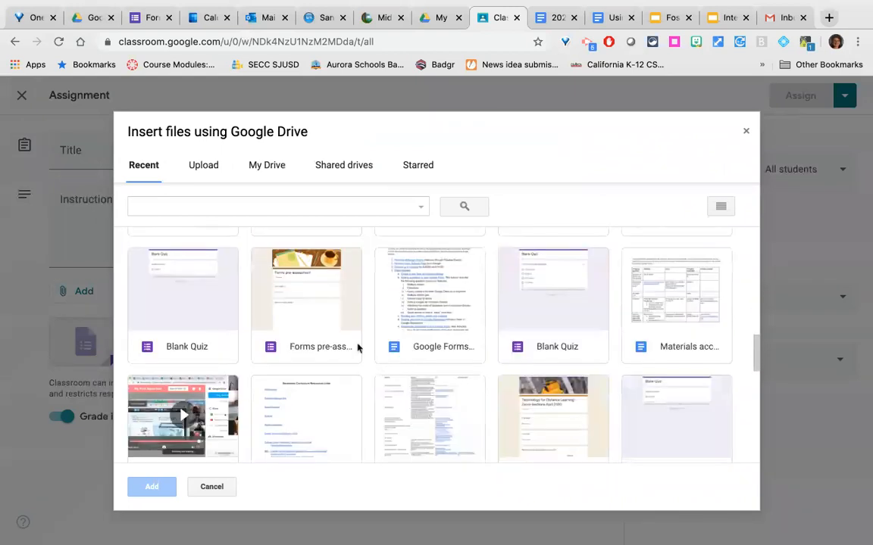
{"action": "left_click", "coordinate": [318, 296]}
{"action": "left_click", "coordinate": [144, 488]}
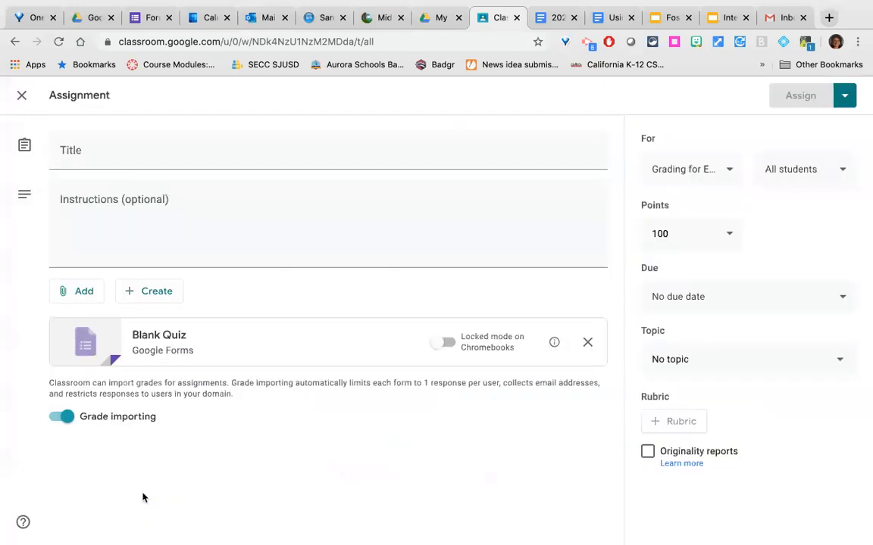
{"action": "left_click", "coordinate": [588, 343]}
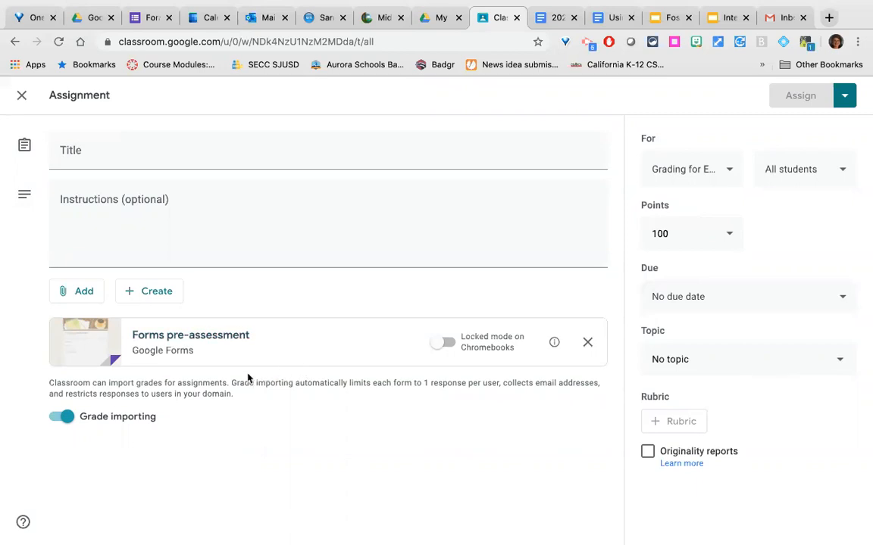
{"action": "left_click", "coordinate": [27, 93]}
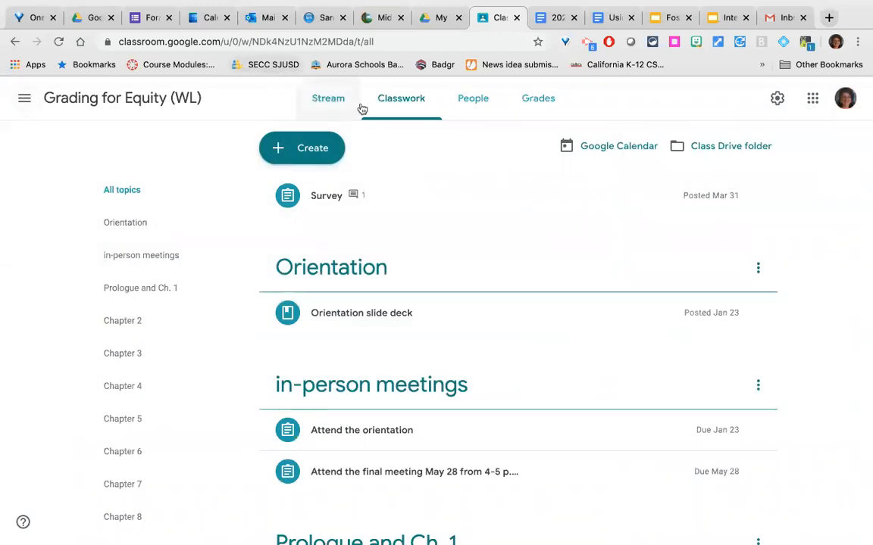
Create another quiz assignment in the class's classwork and open its attached Blank Quiz form for editing
{"action": "left_click", "coordinate": [303, 150]}
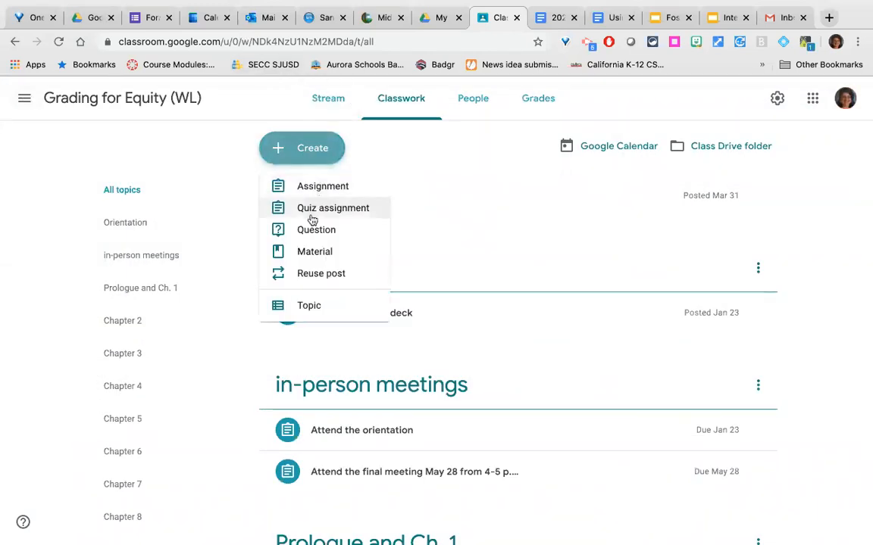
{"action": "left_click", "coordinate": [311, 209]}
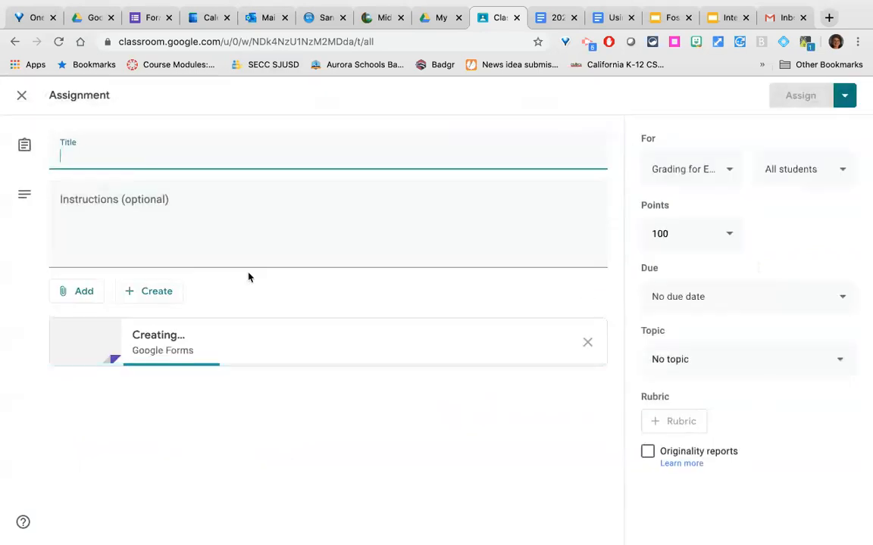
{"action": "left_click", "coordinate": [148, 340]}
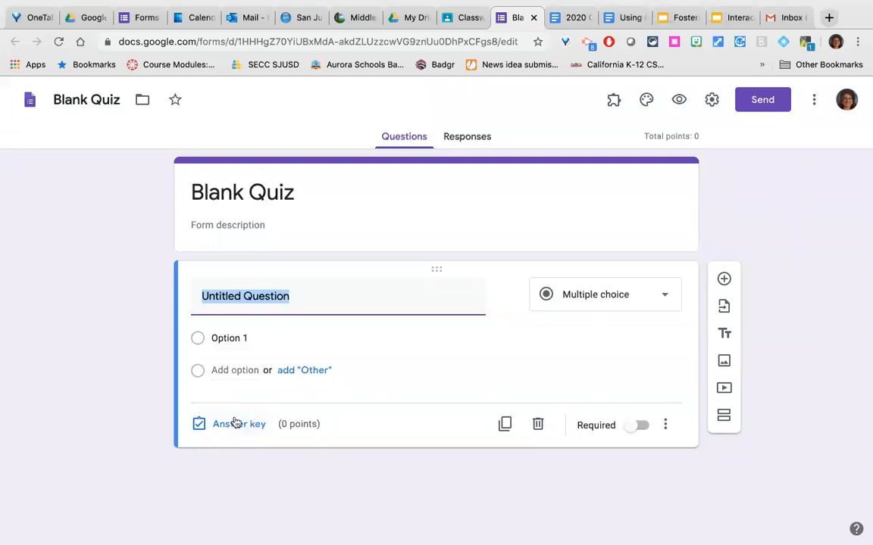
{"action": "left_click", "coordinate": [453, 20]}
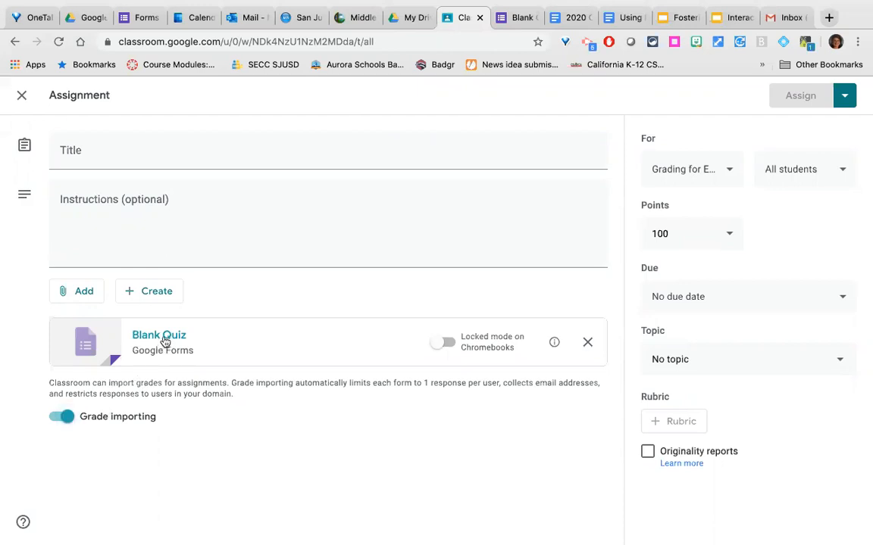
{"action": "left_click", "coordinate": [523, 18]}
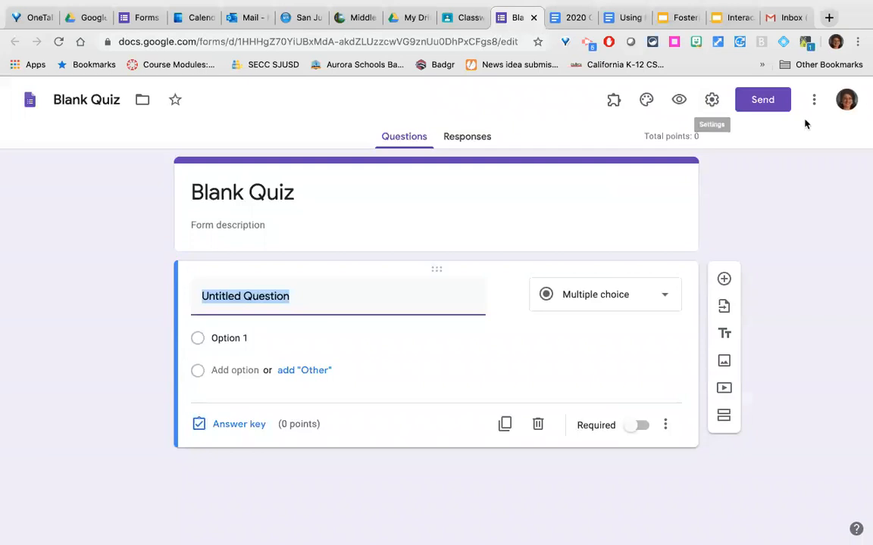
View the Blank Quiz form's quiz settings, try releasing grades after manual review, and cancel the settings
{"action": "left_click", "coordinate": [712, 99]}
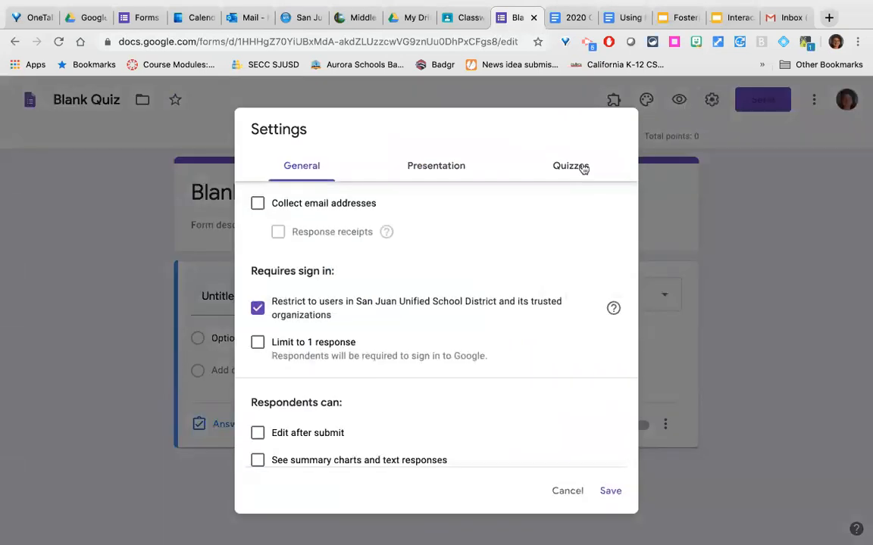
{"action": "left_click", "coordinate": [583, 168]}
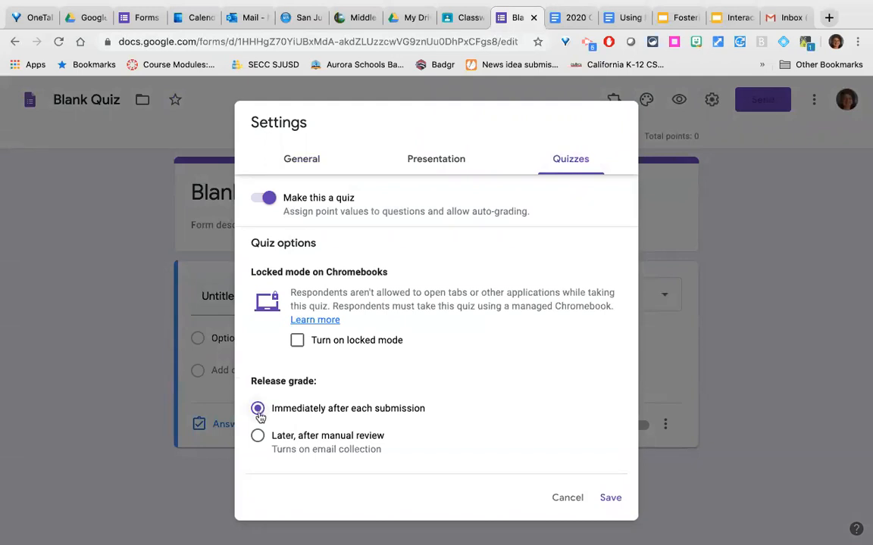
{"action": "left_click", "coordinate": [257, 436]}
{"action": "left_click", "coordinate": [567, 499]}
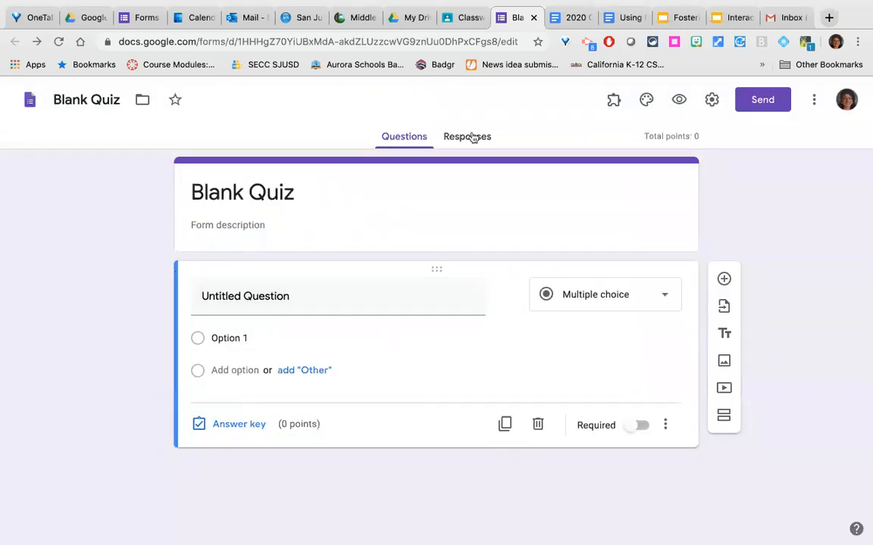
Return from the quiz form to the draft assignment, close it without assigning, and open the Grading for Equity (WL) stream
{"action": "left_click", "coordinate": [460, 17]}
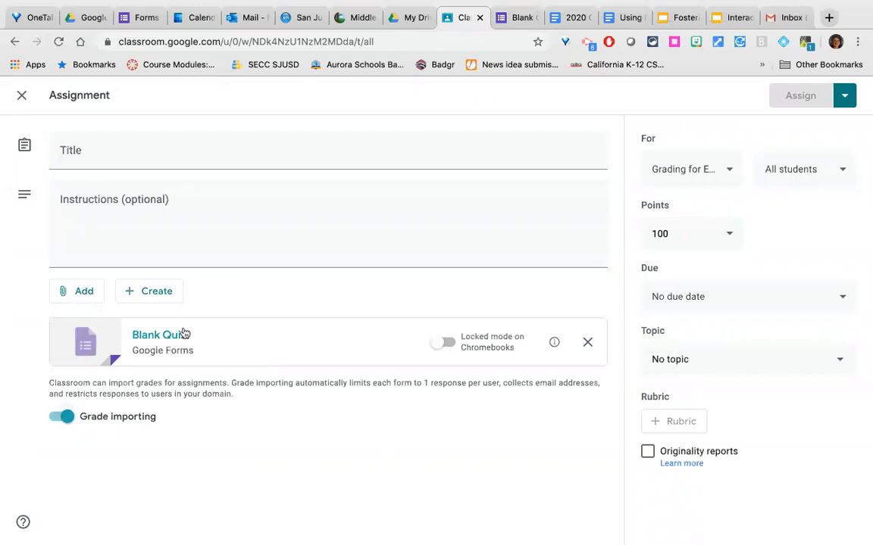
{"action": "left_click", "coordinate": [517, 17]}
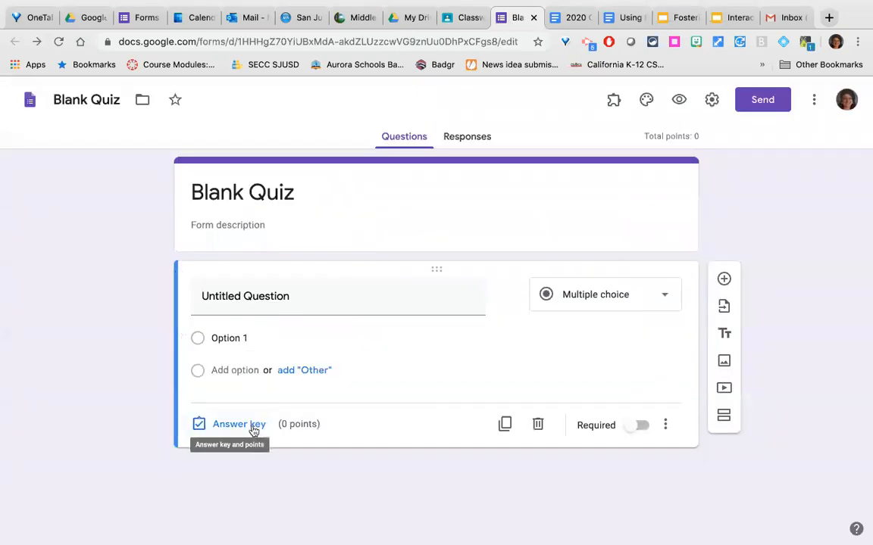
{"action": "left_click", "coordinate": [463, 18]}
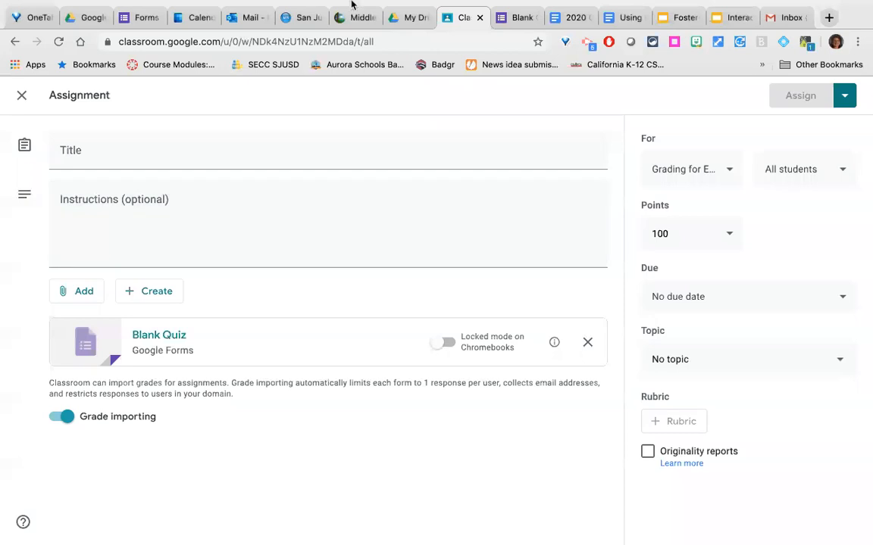
{"action": "left_click", "coordinate": [22, 96]}
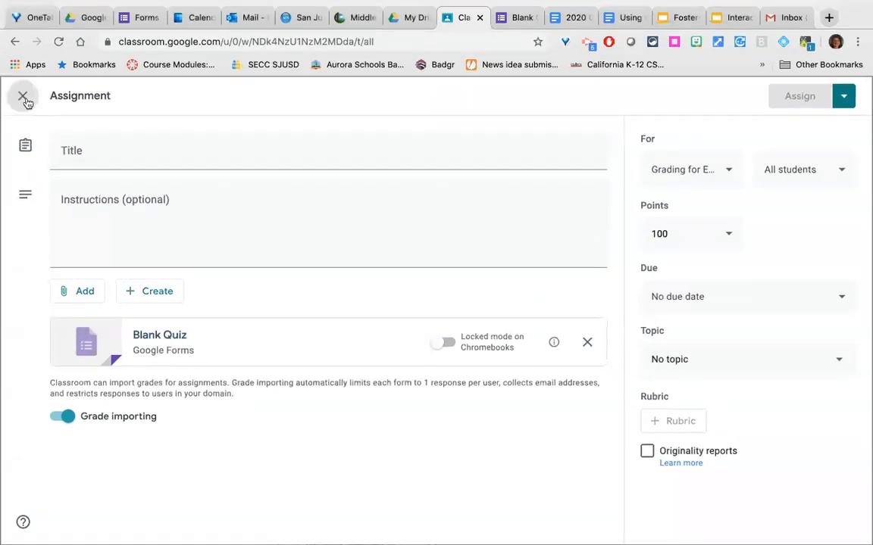
{"action": "left_click", "coordinate": [111, 104]}
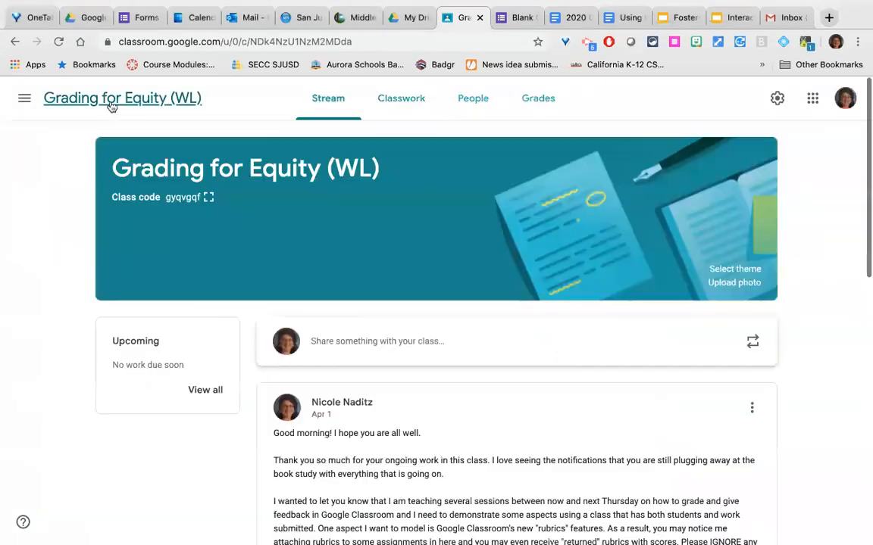
Leave the Grading for Equity (WL) class and open the overview of all classes
{"action": "left_click", "coordinate": [24, 99]}
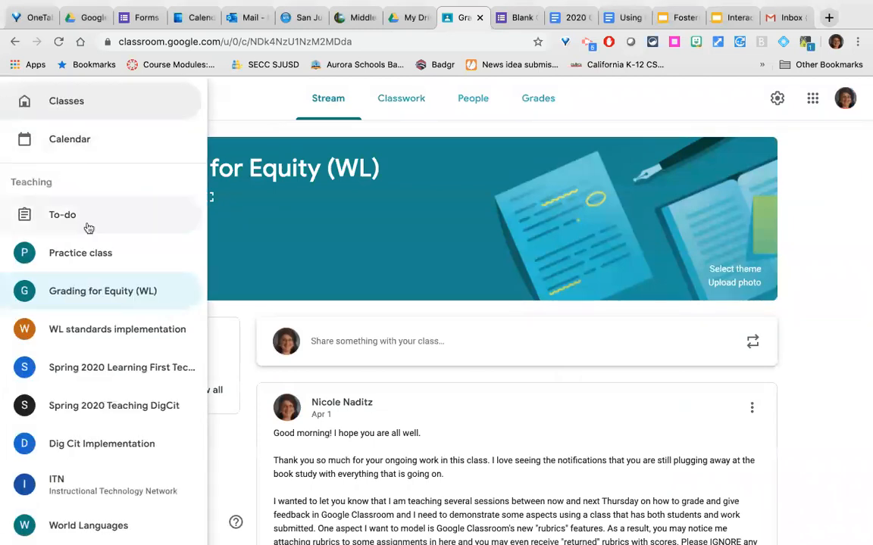
{"action": "left_click", "coordinate": [551, 288]}
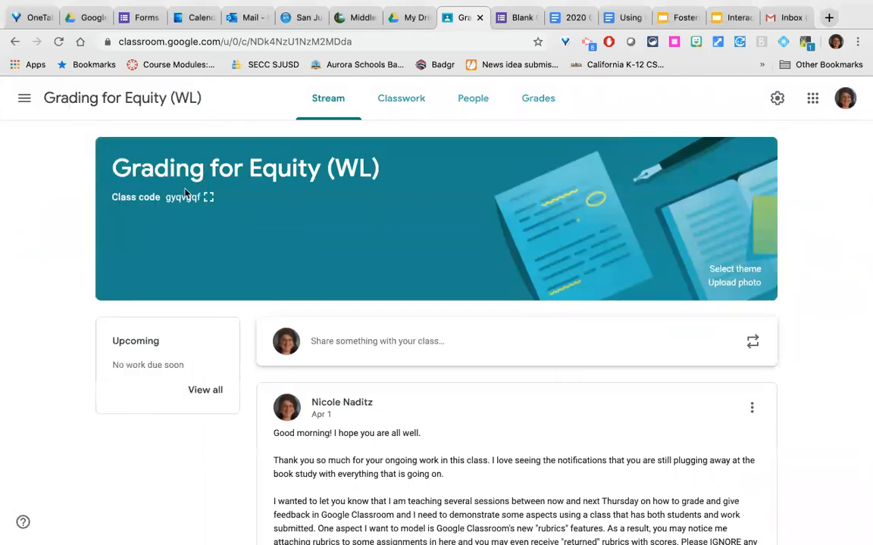
{"action": "left_click", "coordinate": [22, 98]}
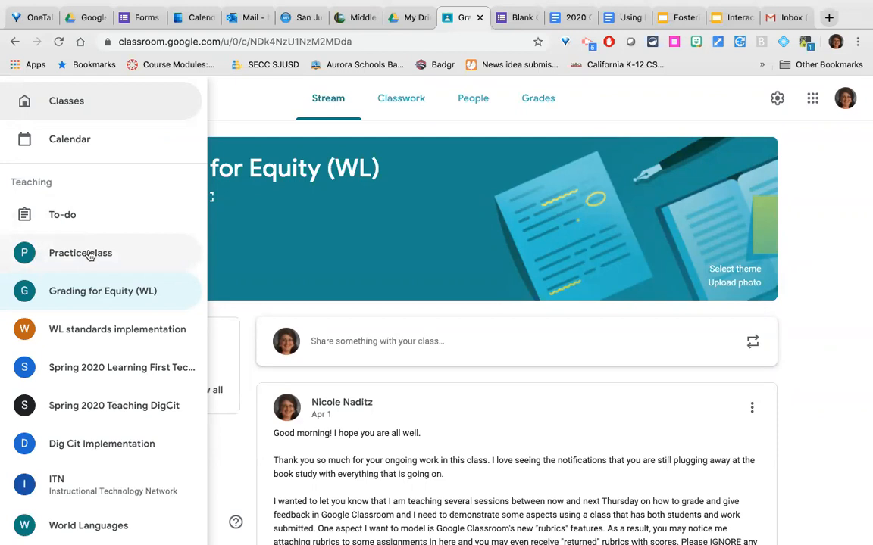
{"action": "left_click", "coordinate": [65, 110]}
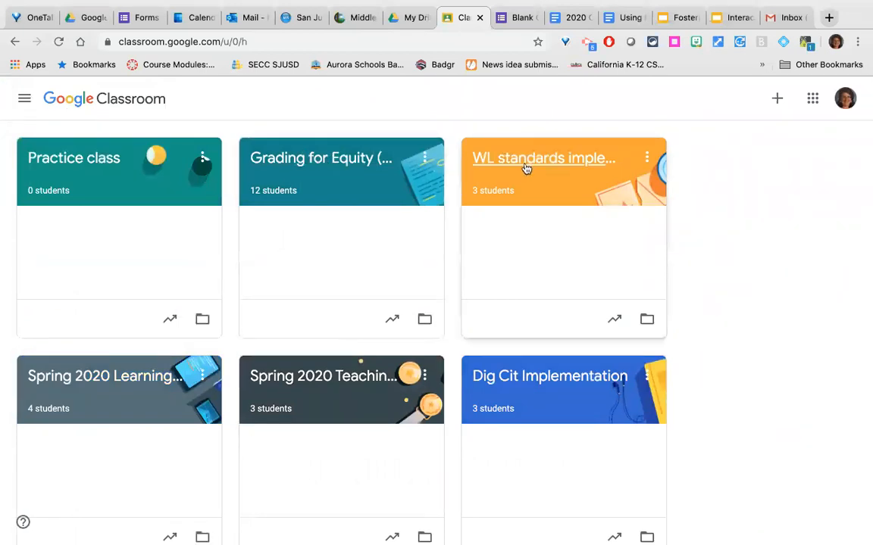
{"action": "scroll", "coordinate": [202, 375], "scroll_direction": "down", "scroll_amount": 1}
{"action": "scroll", "coordinate": [181, 340], "scroll_direction": "up", "scroll_amount": 1}
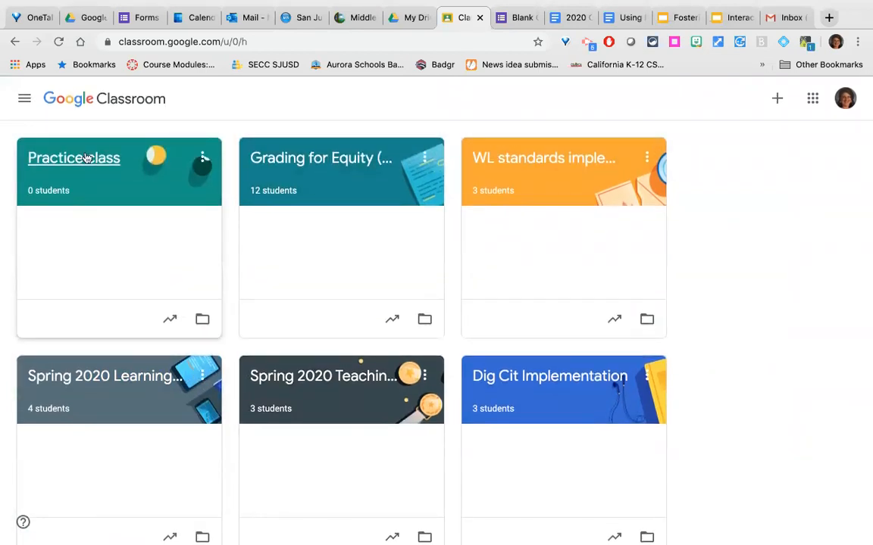
Move the Practice class card to the place after Dig Cit Implementation, and move it back to first place
{"action": "left_click_drag", "start_coordinate": [87, 158], "coordinate": [561, 412]}
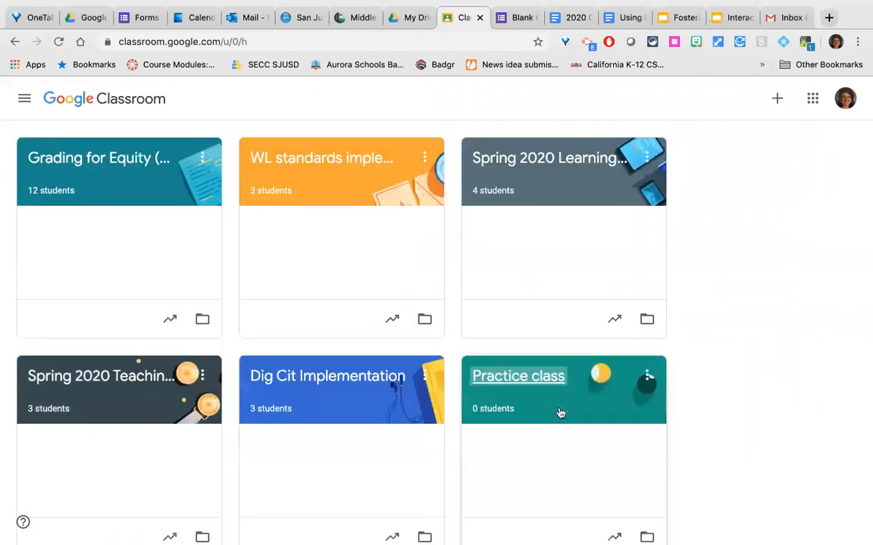
{"action": "left_click_drag", "start_coordinate": [485, 362], "coordinate": [88, 150]}
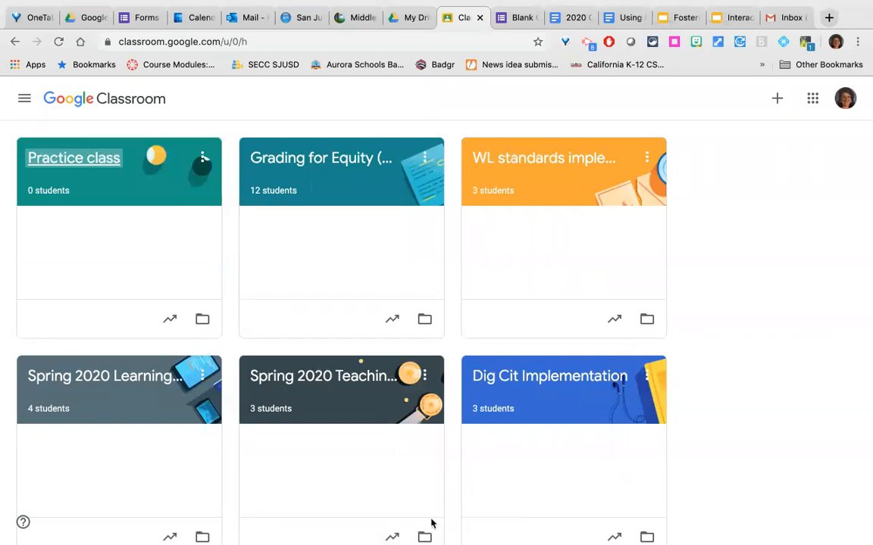
{"action": "left_click", "coordinate": [409, 539]}
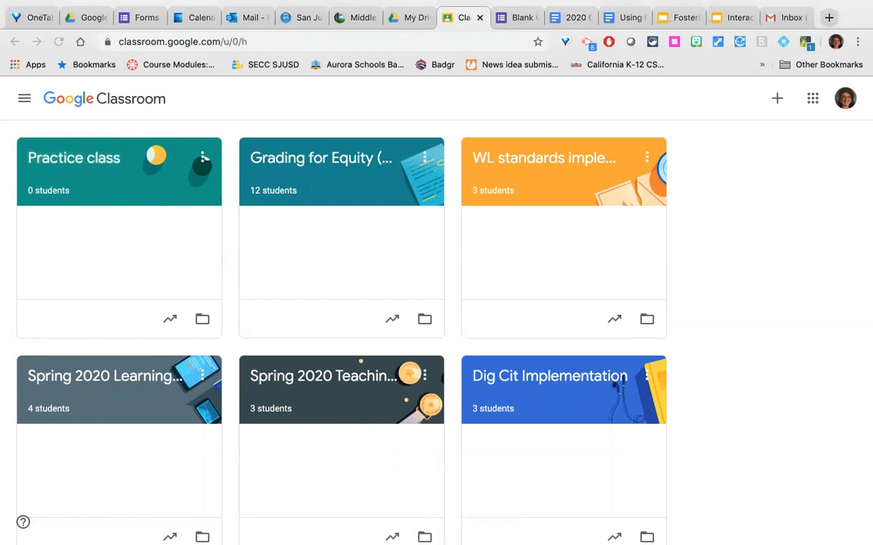